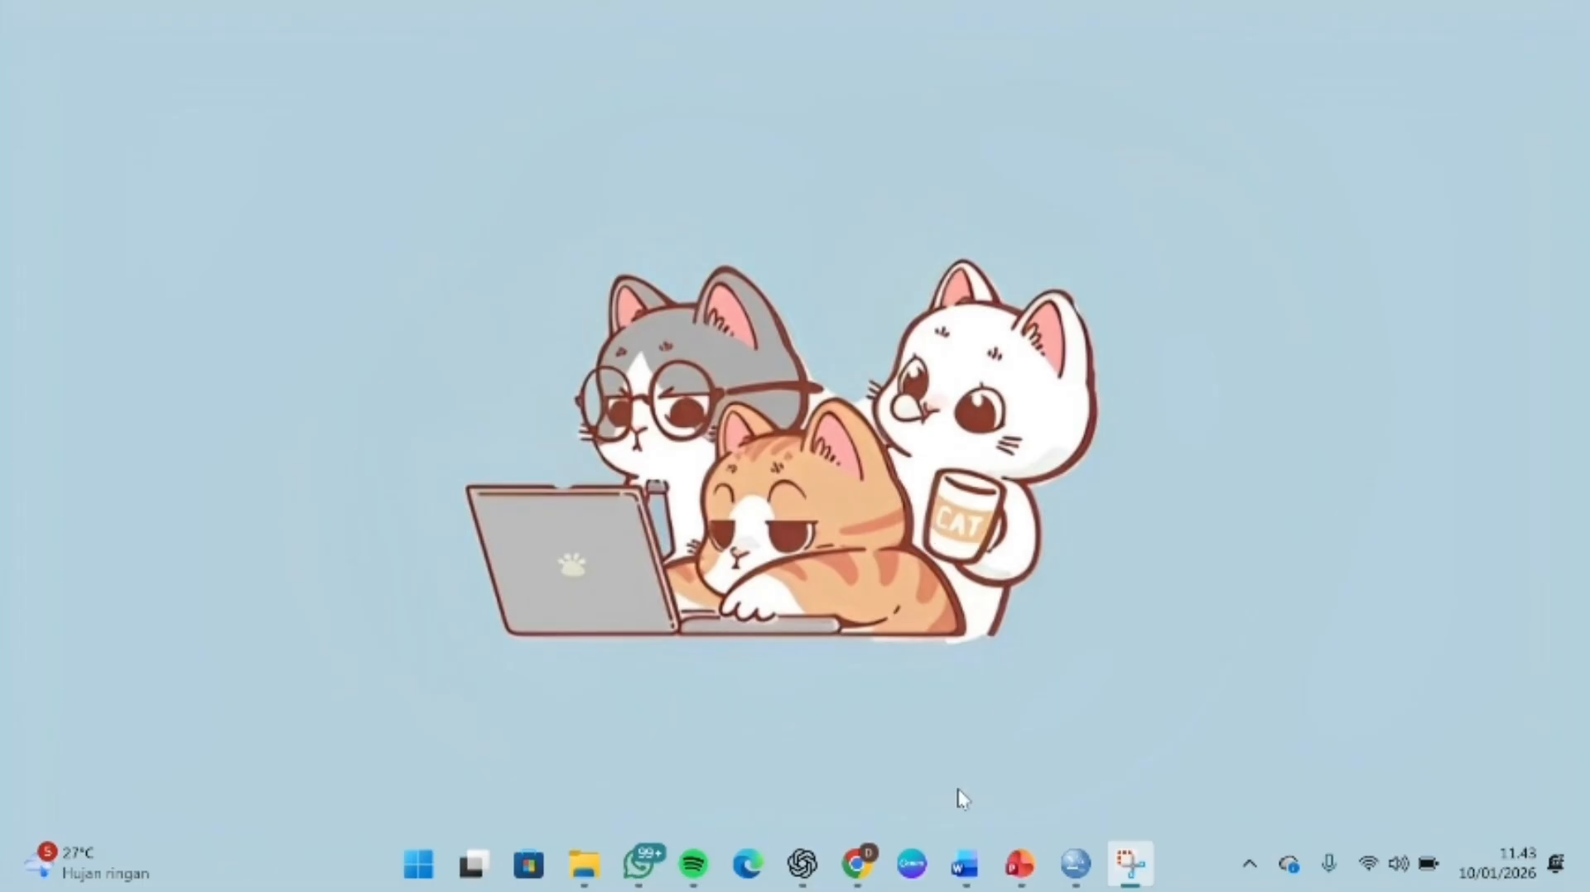
# Step: Bring up the ANOVA SATU ARAH case document in Word, then switch to the empty SPSS Statistics dataset
pyautogui.click(963, 865)
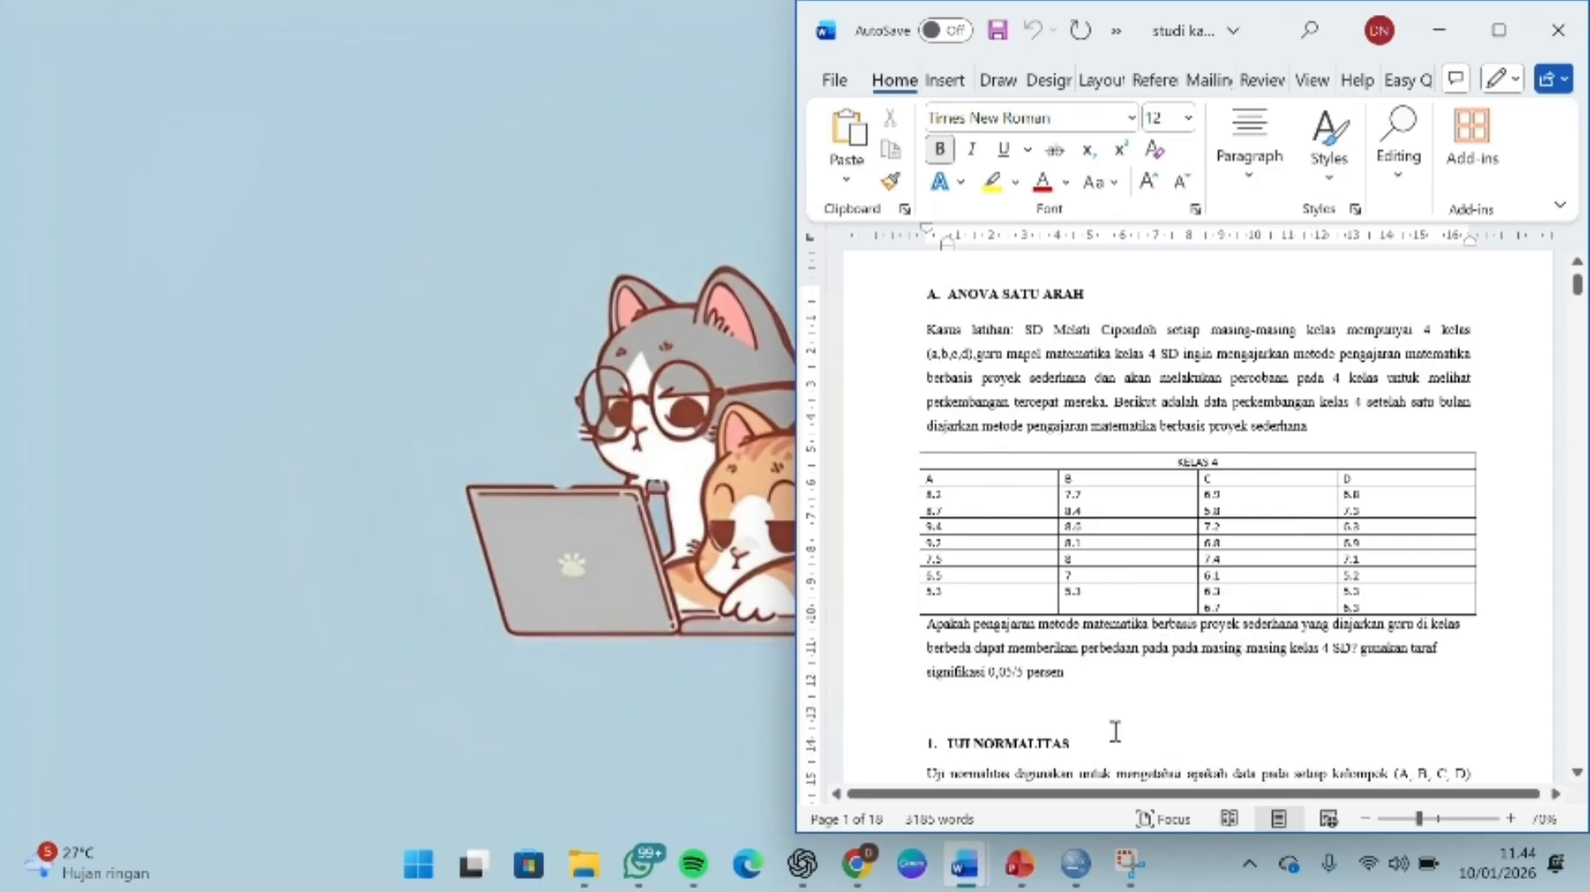
pyautogui.moveTo(1072, 867)
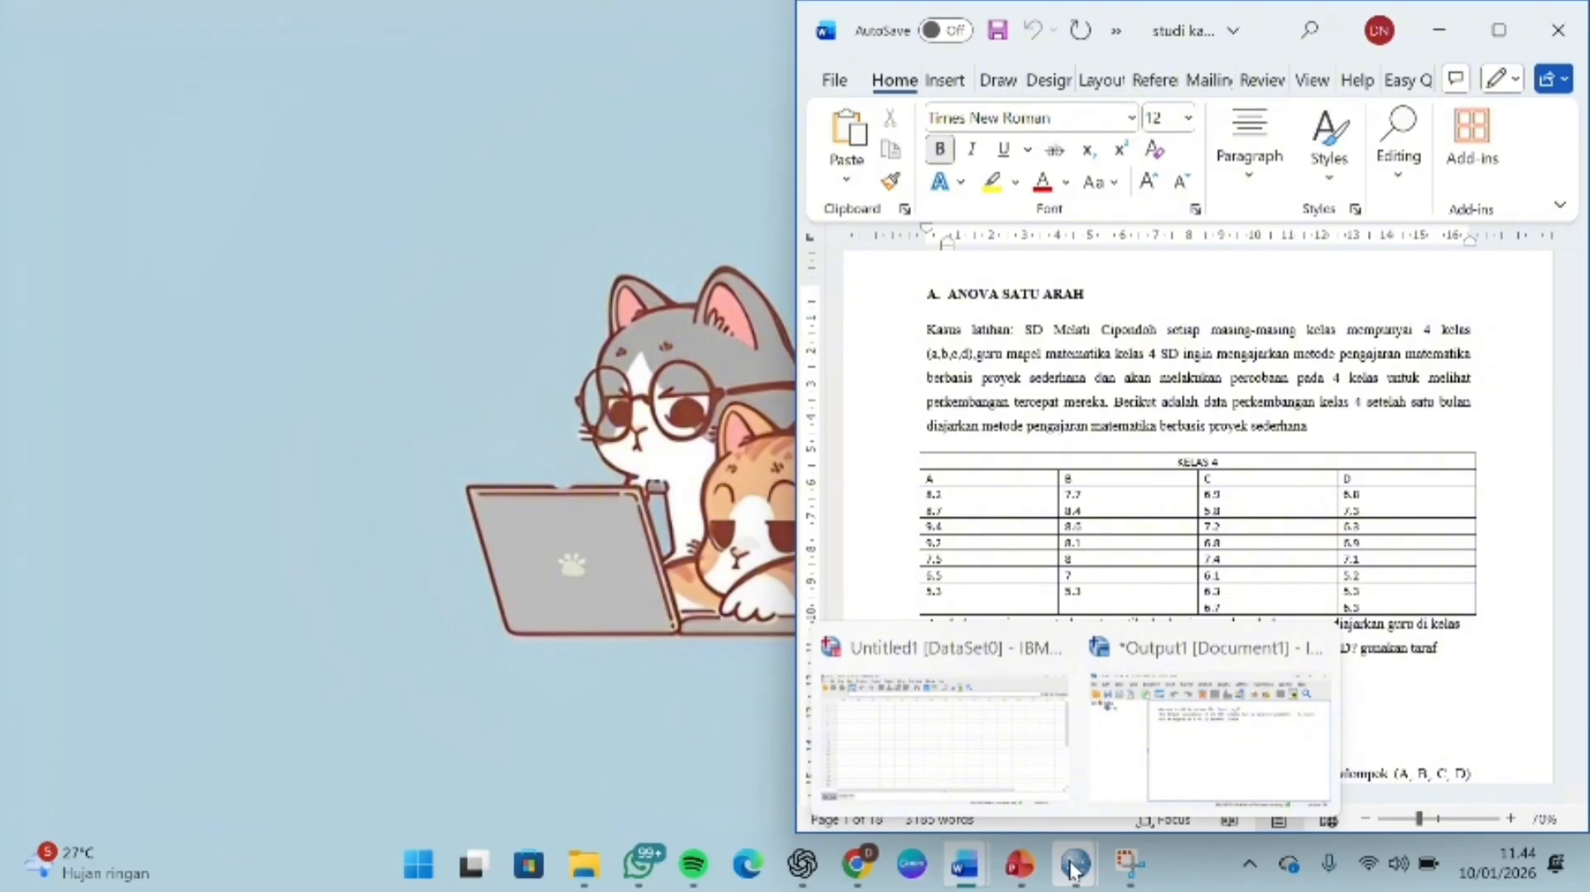
pyautogui.click(942, 722)
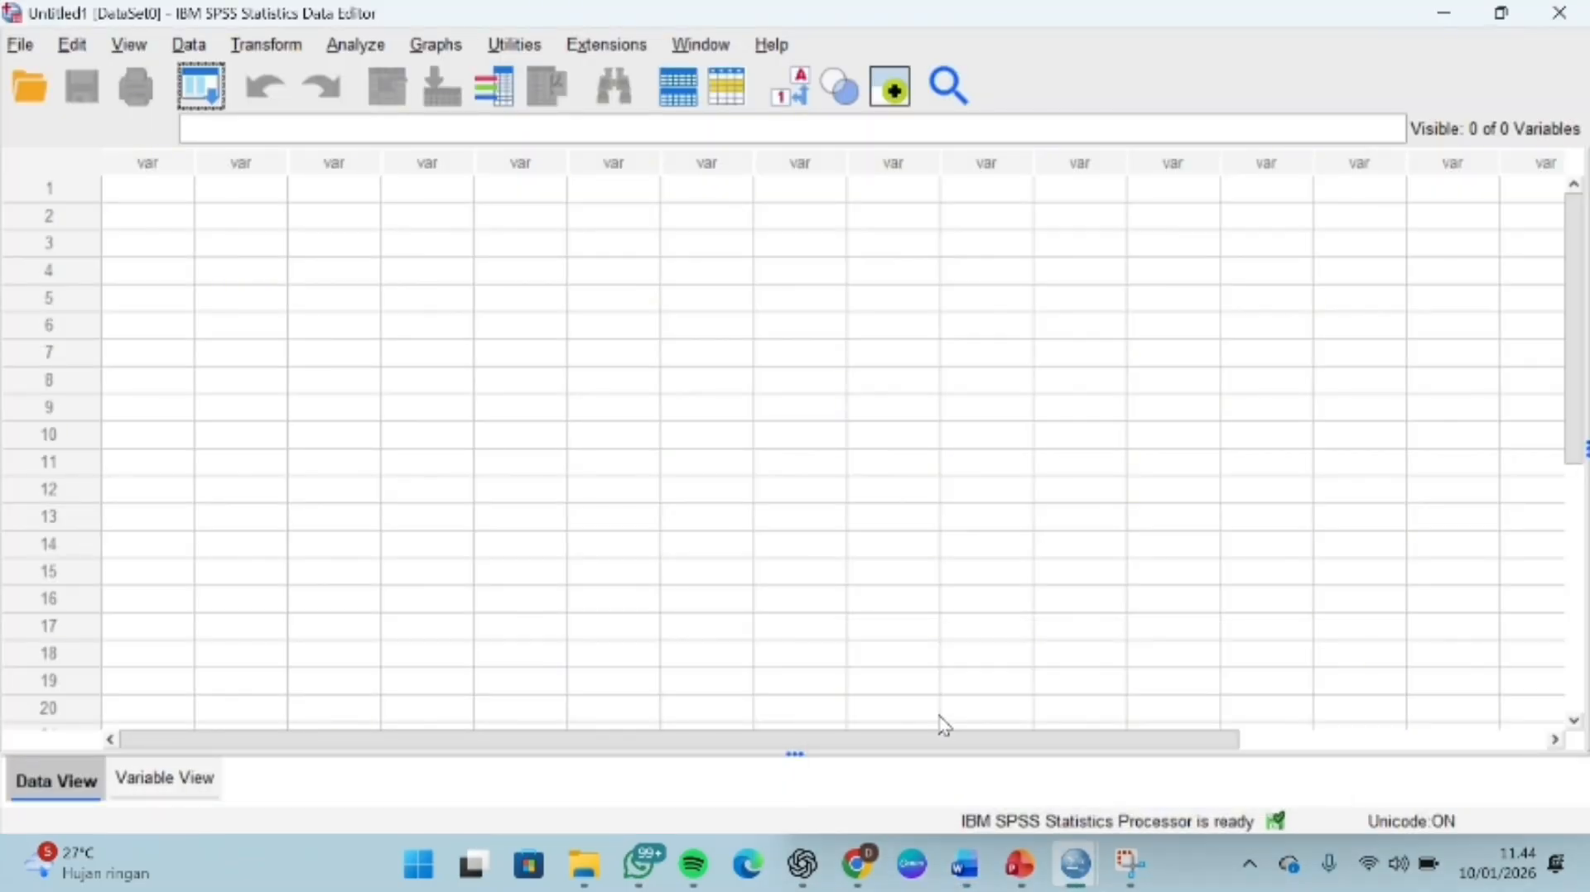
# Step: Define two variables in the empty dataset, named KELAS and PERKEMBANGAN_BELAJAR
pyautogui.click(170, 787)
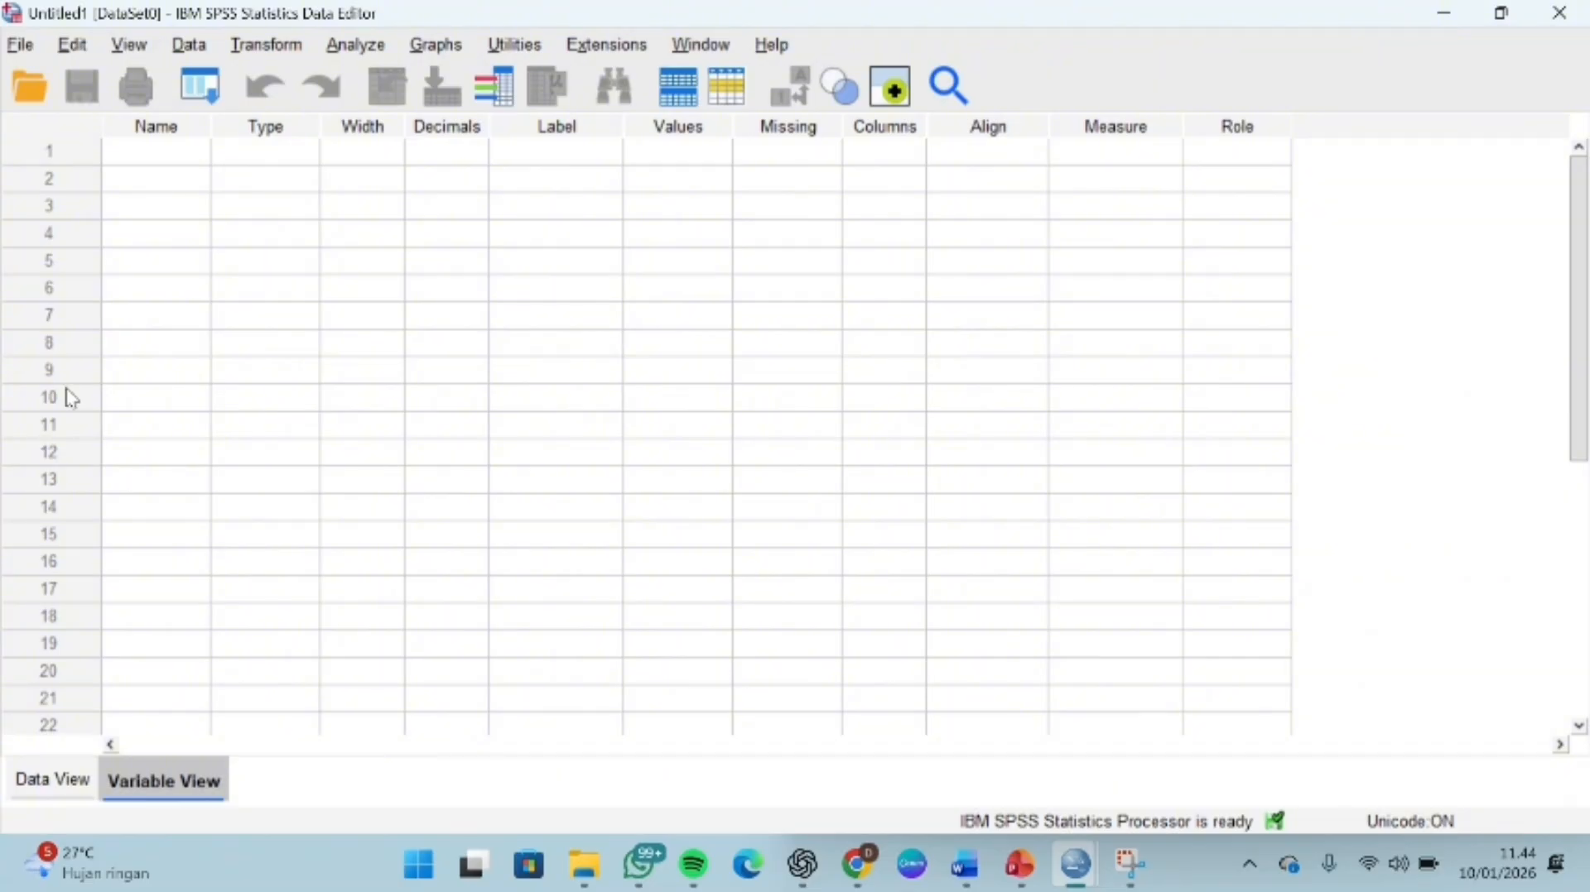
pyautogui.click(151, 154)
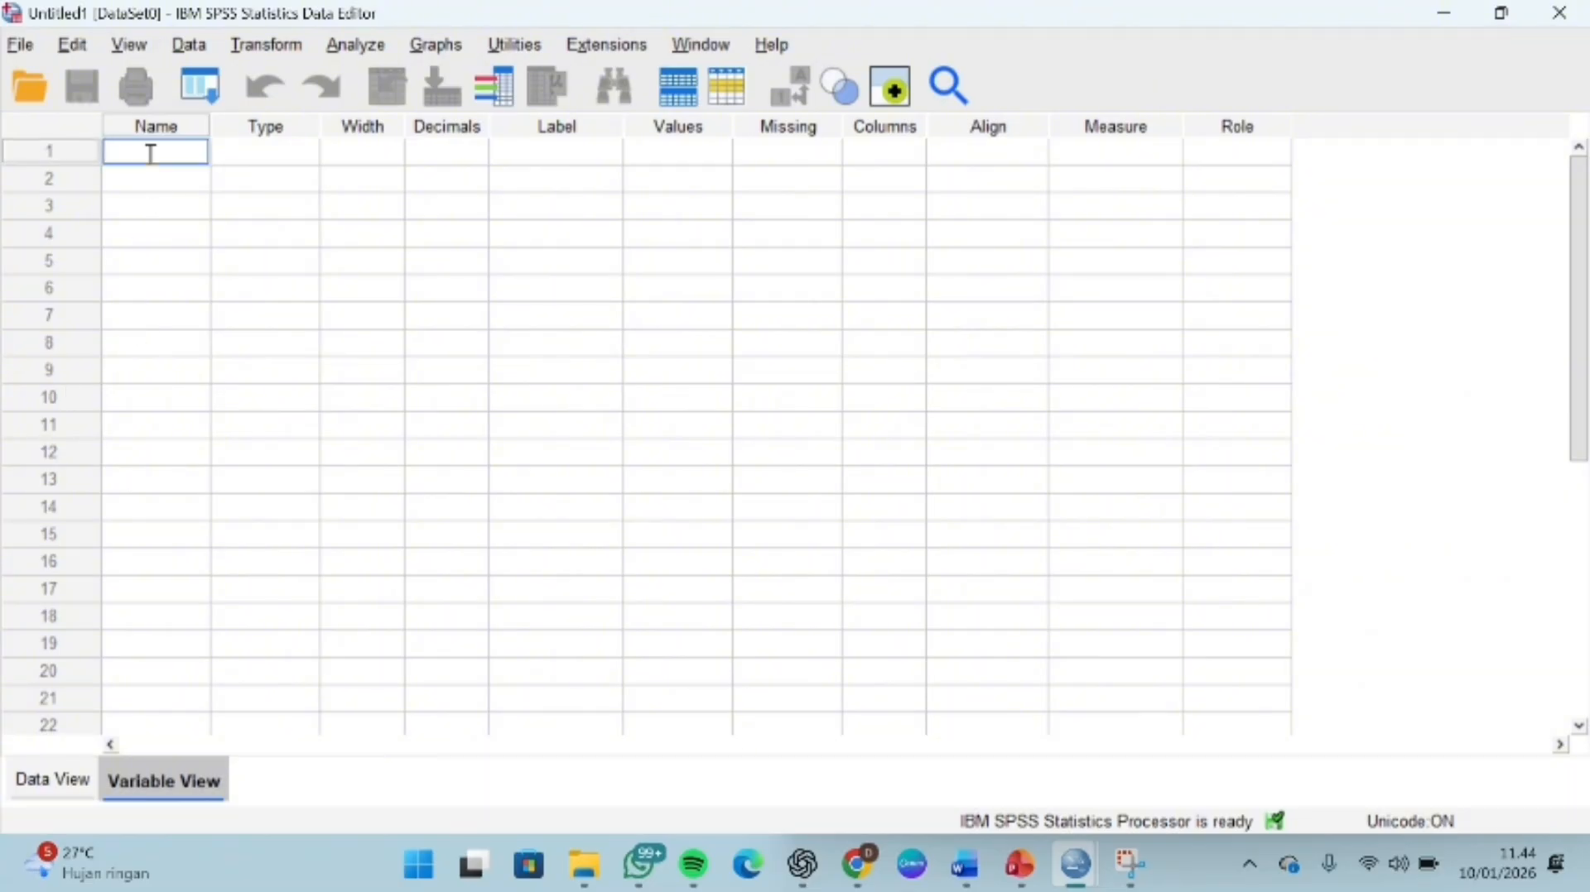
pyautogui.write('KELAS')
pyautogui.click(138, 179)
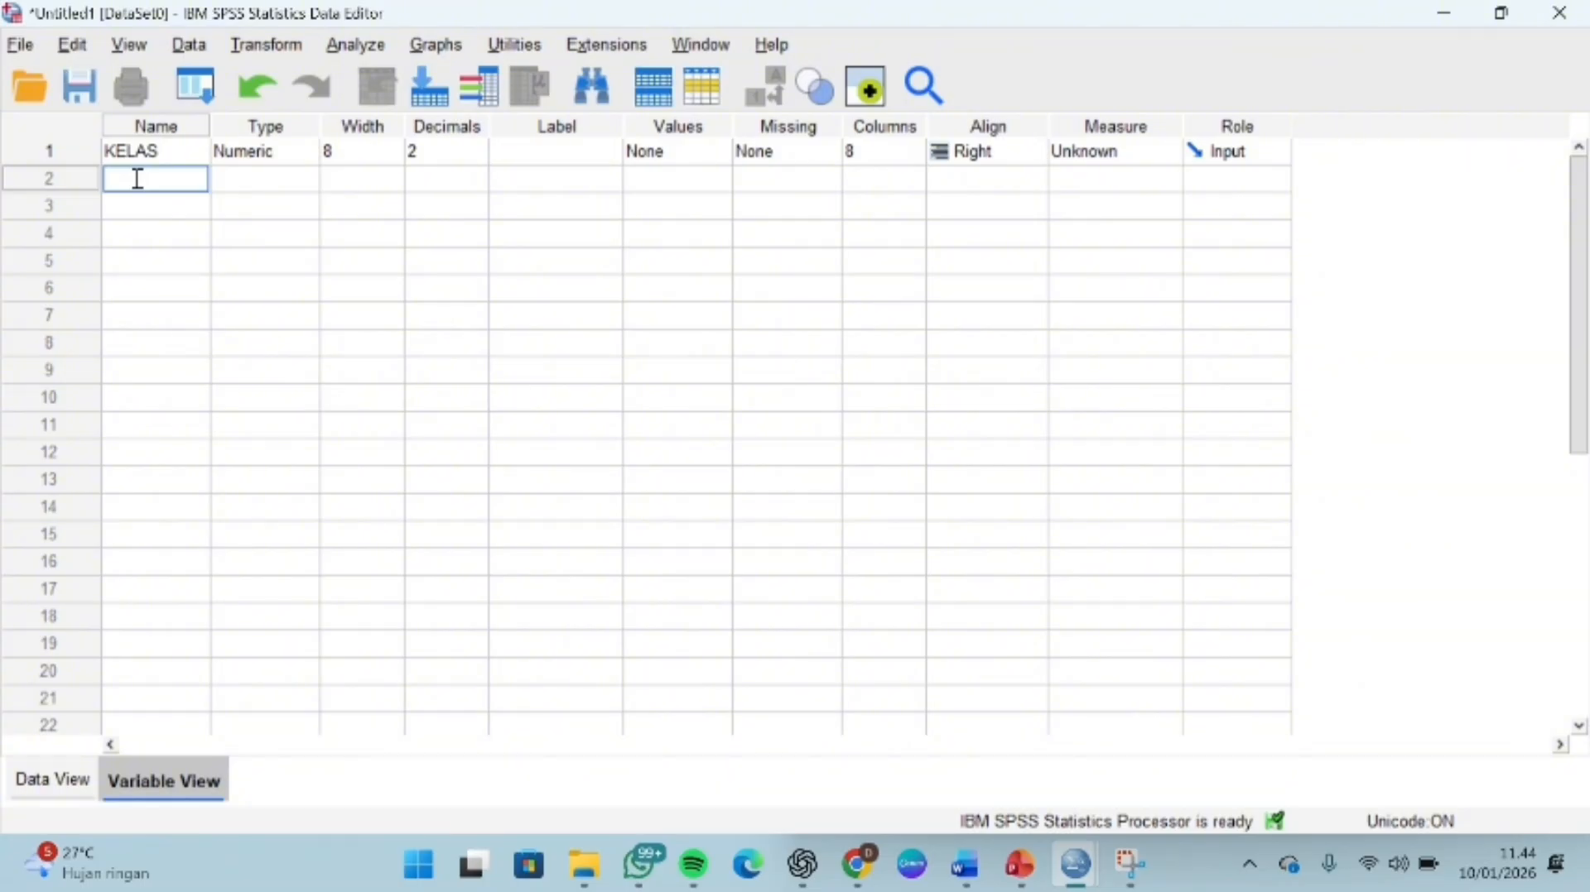
pyautogui.write('PERKEMBANGAN')
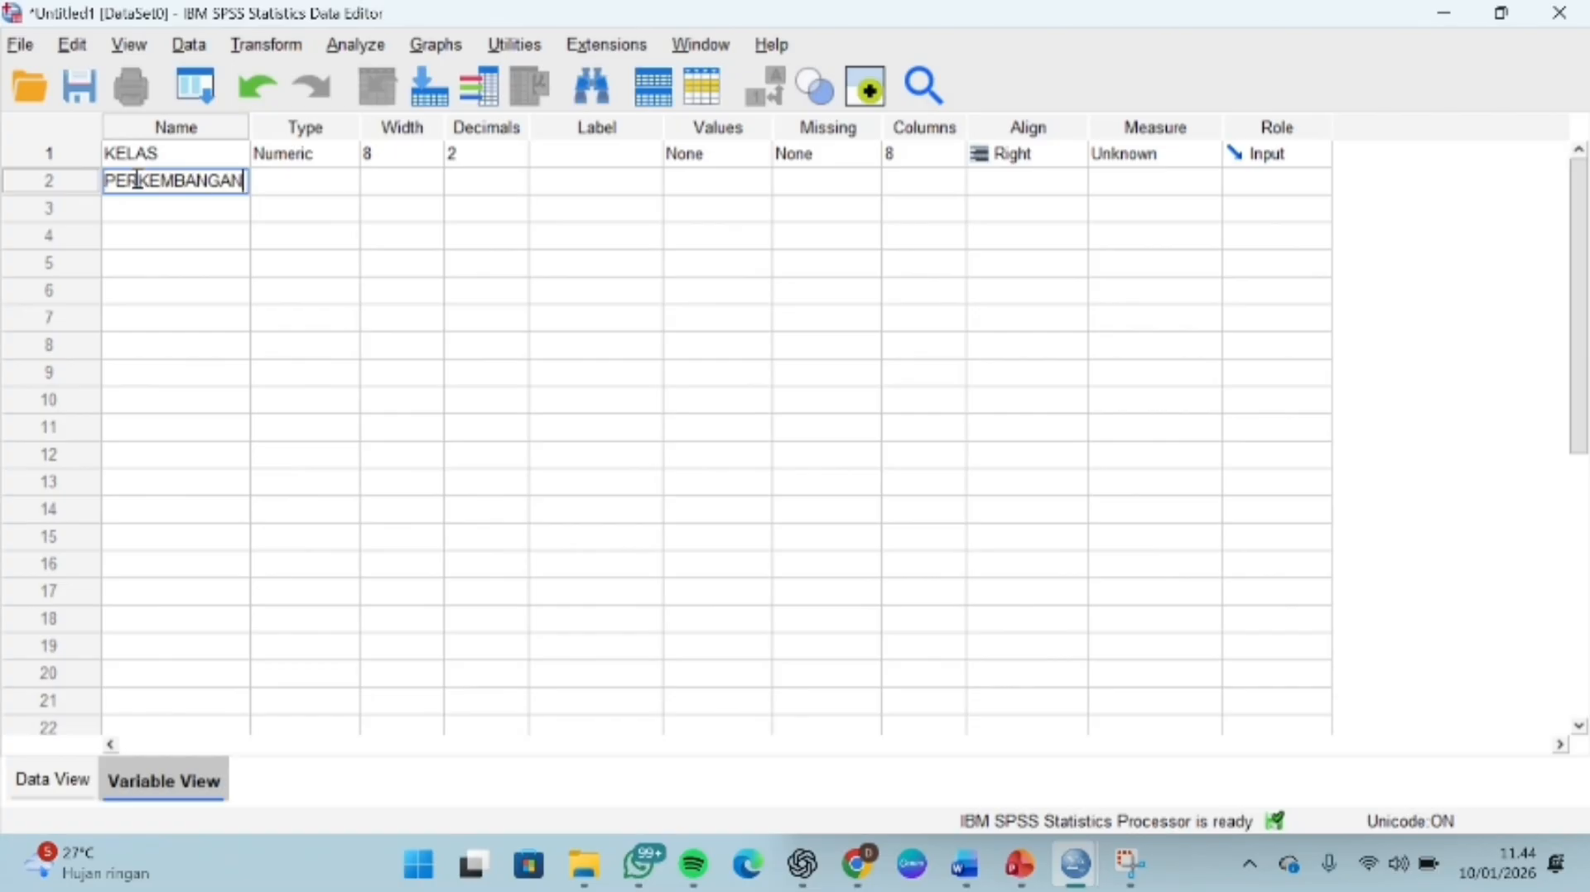
pyautogui.write('_')
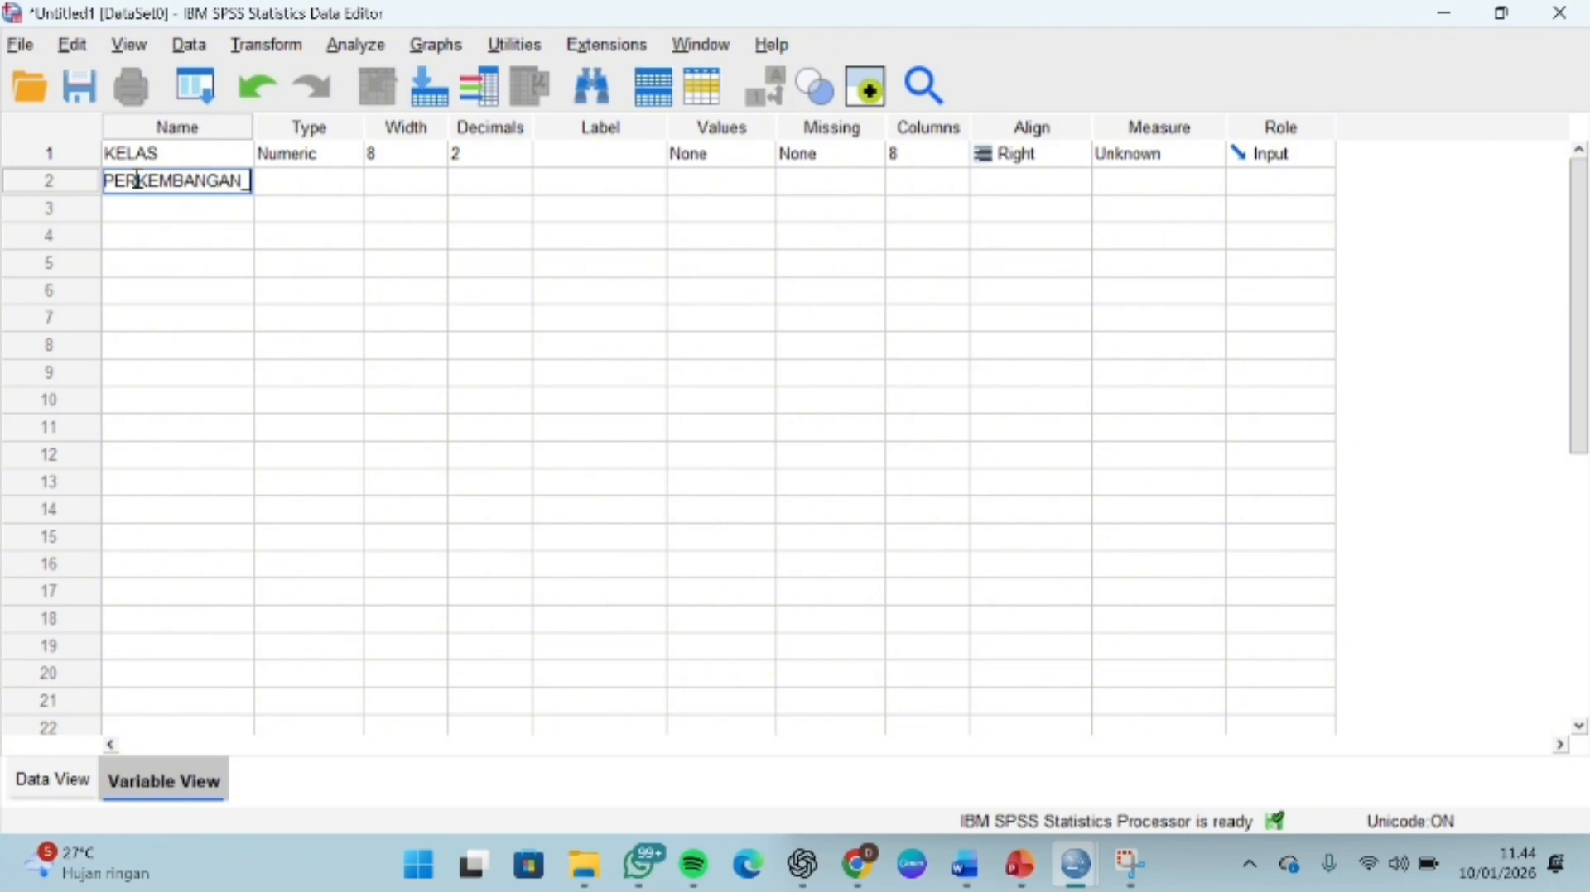
pyautogui.write('BEL')
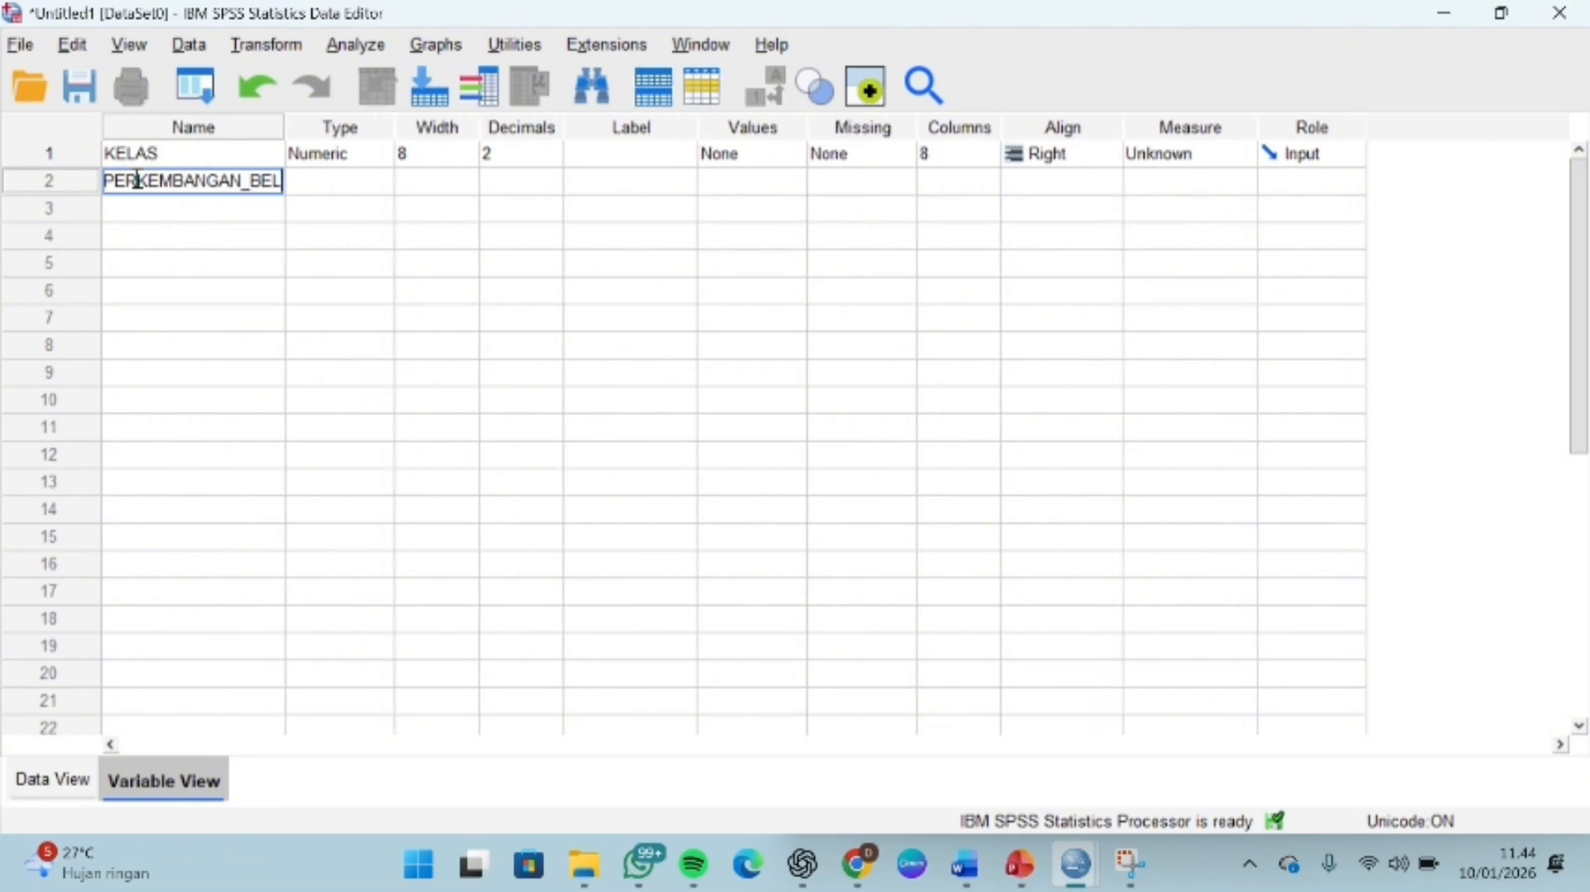
pyautogui.write('AJAR')
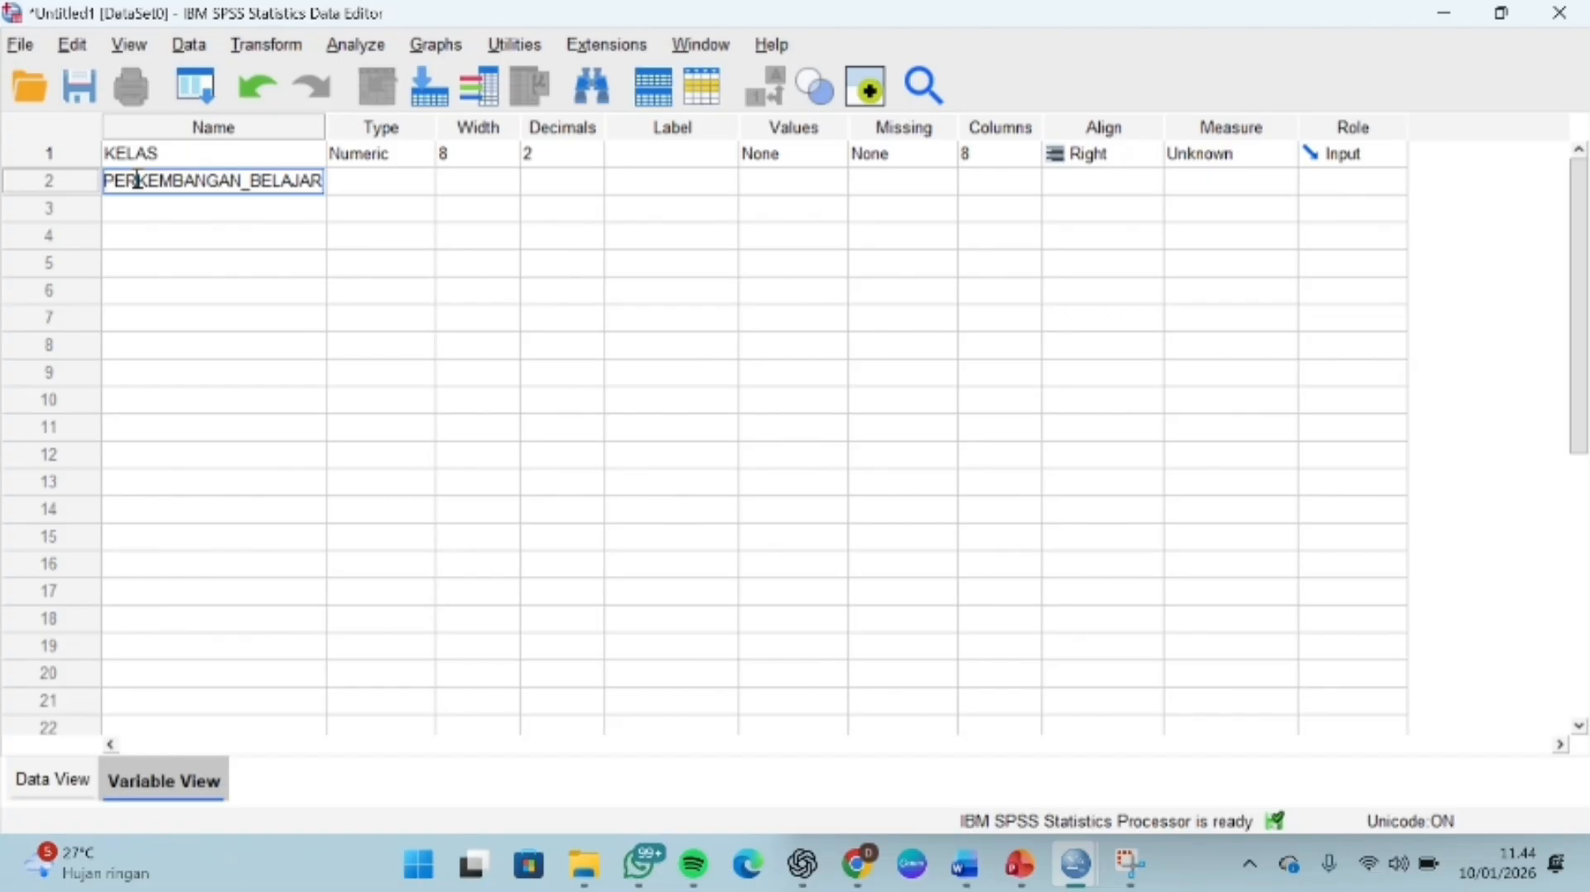
# Step: Set the decimals to 0 for KELAS and to 1 for PERKEMBANGAN_BELAJAR
pyautogui.click(582, 155)
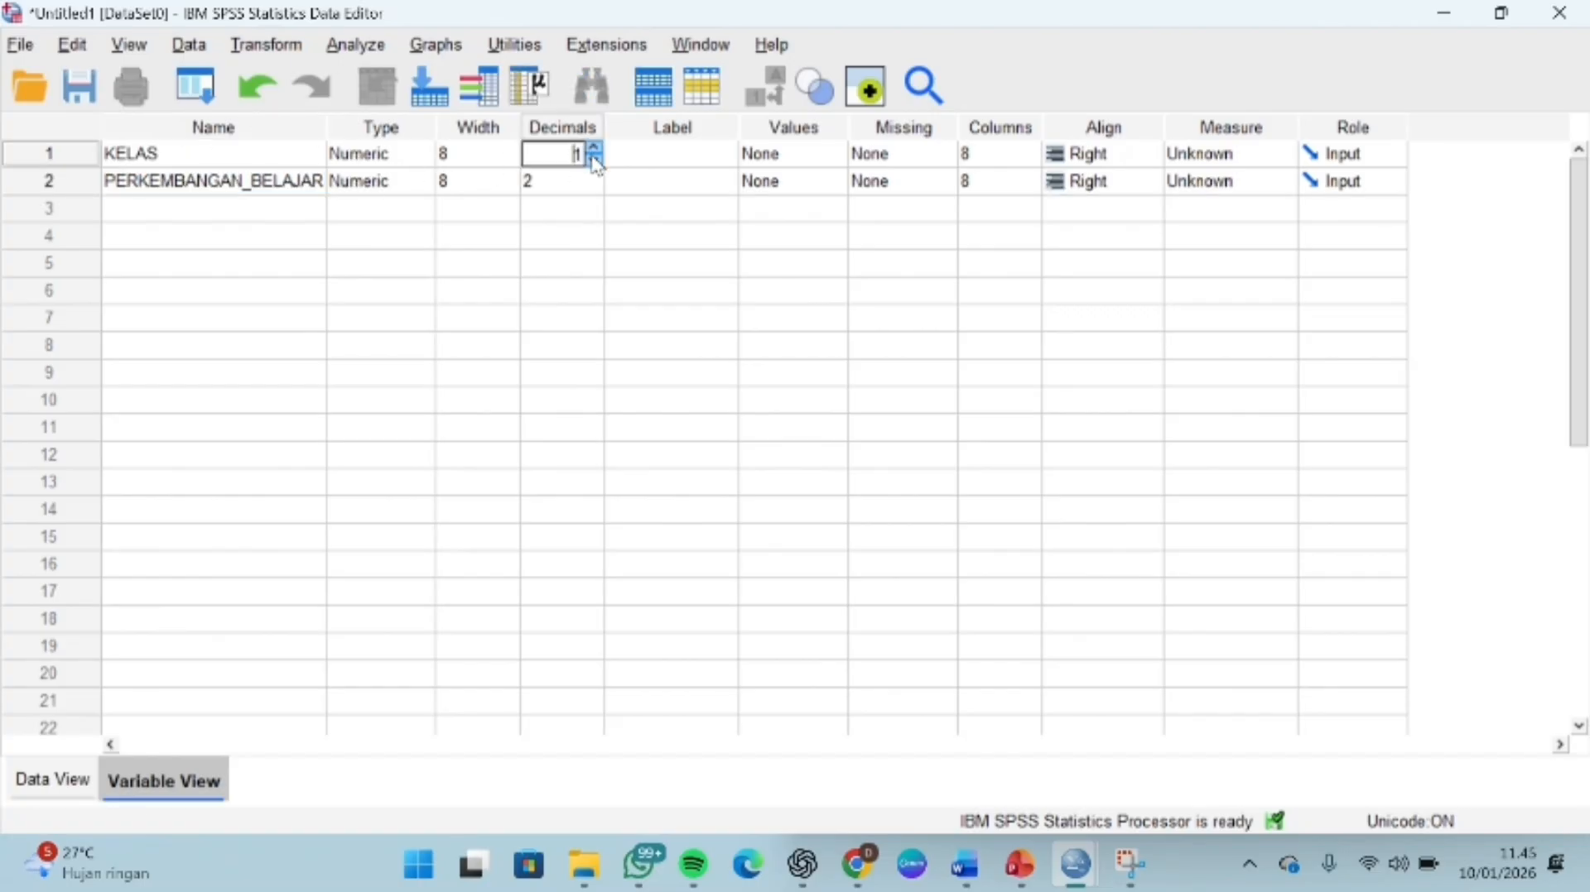
pyautogui.click(595, 161)
pyautogui.click(558, 181)
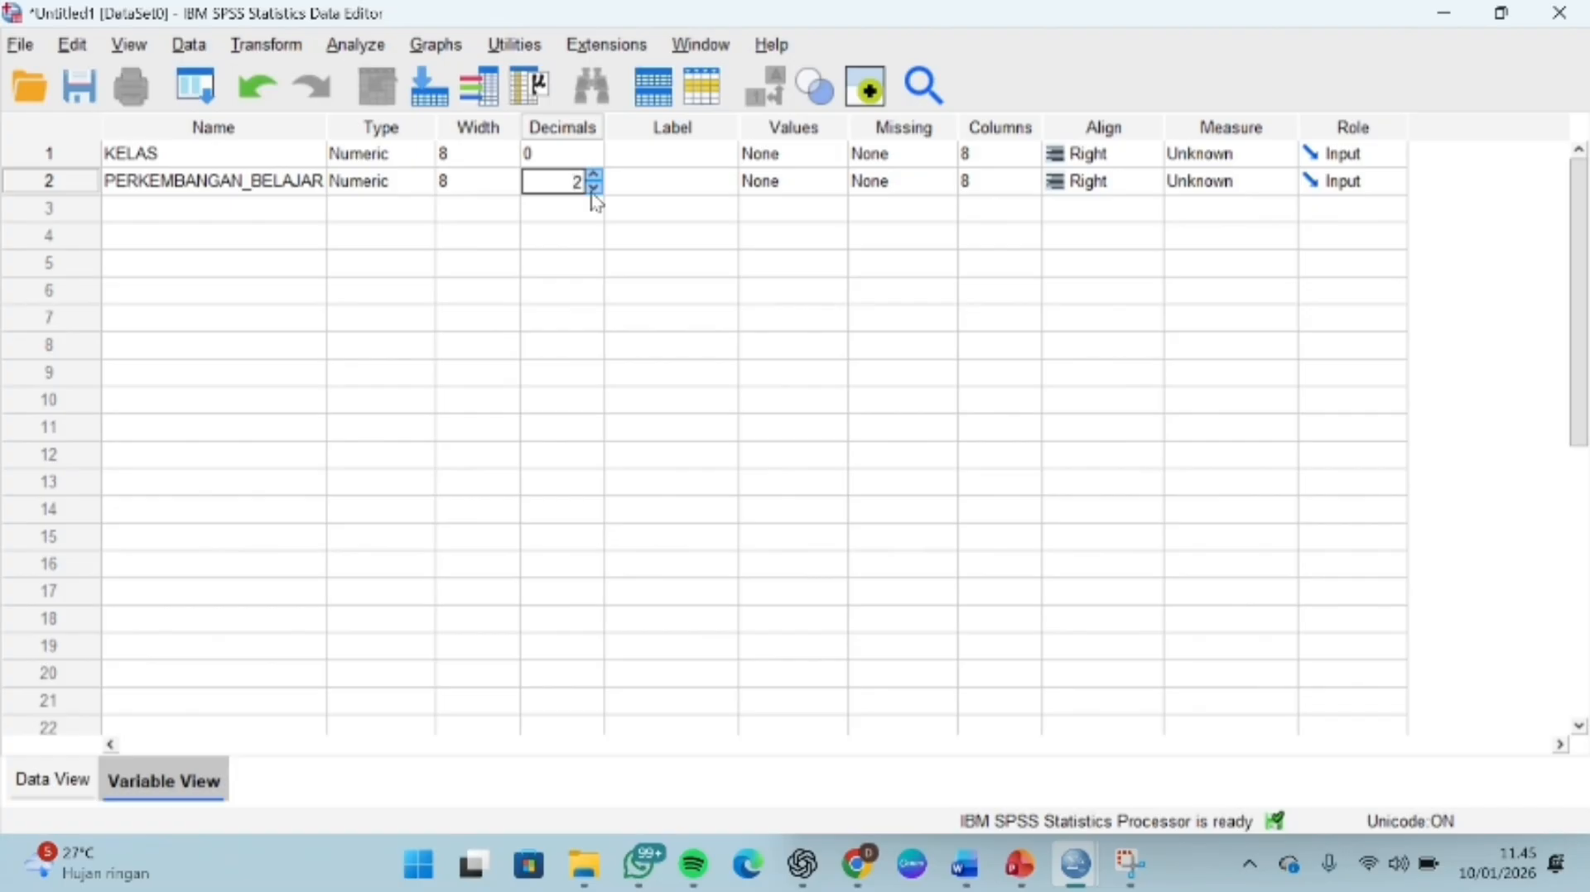
pyautogui.click(594, 188)
# Step: Label the first variable KELAS and the second variable PERKEMBANGAN BELAJAR
pyautogui.click(674, 139)
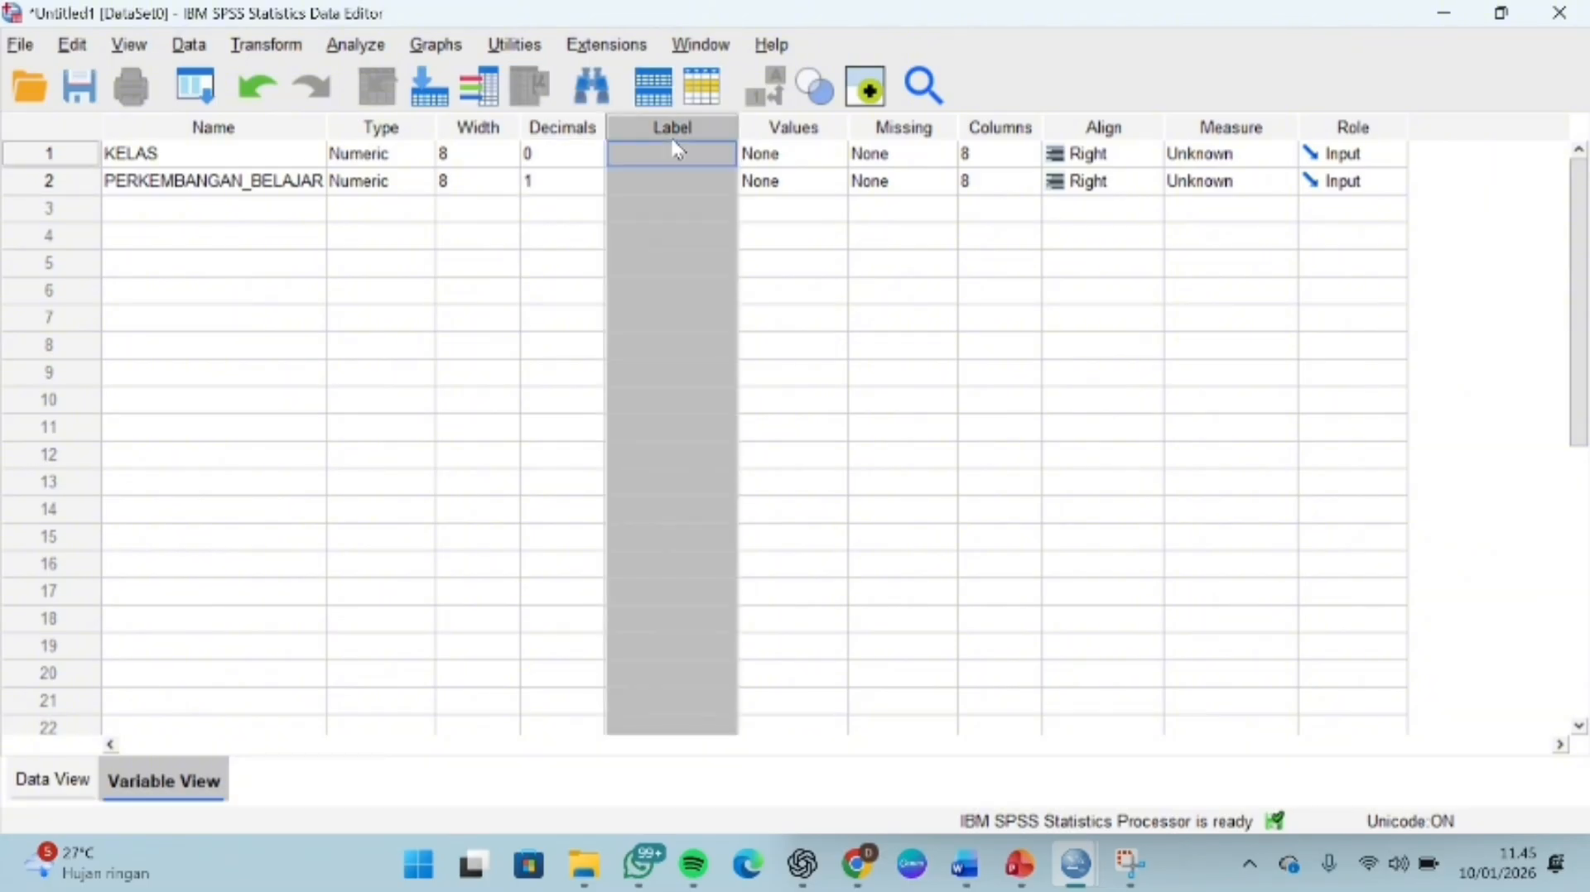
pyautogui.write('KELAS')
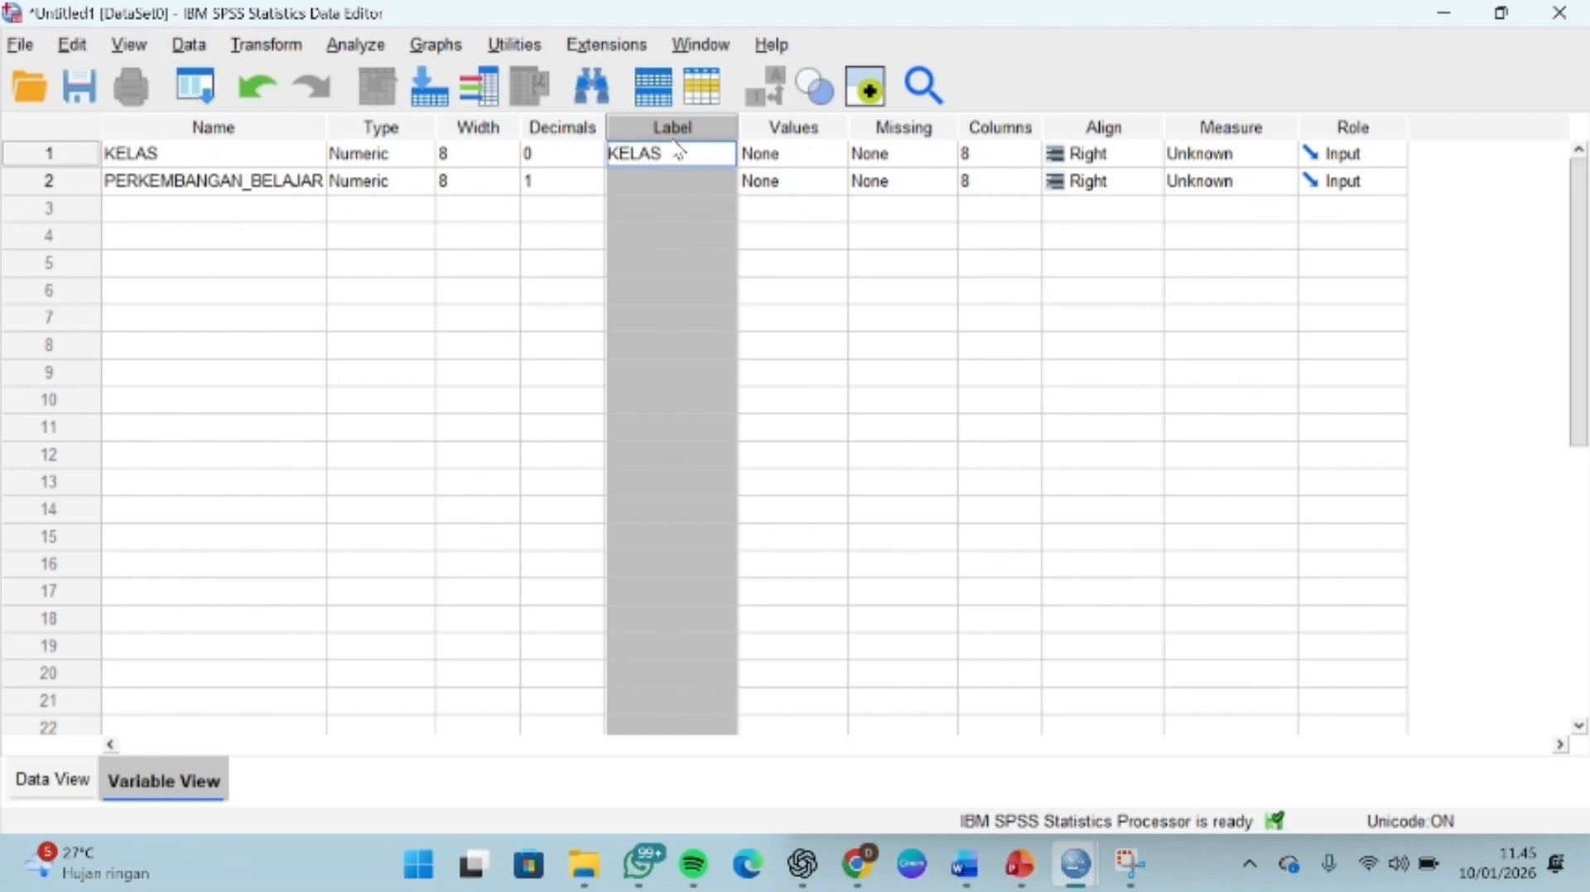
pyautogui.click(663, 177)
pyautogui.write('PERKEMBANG')
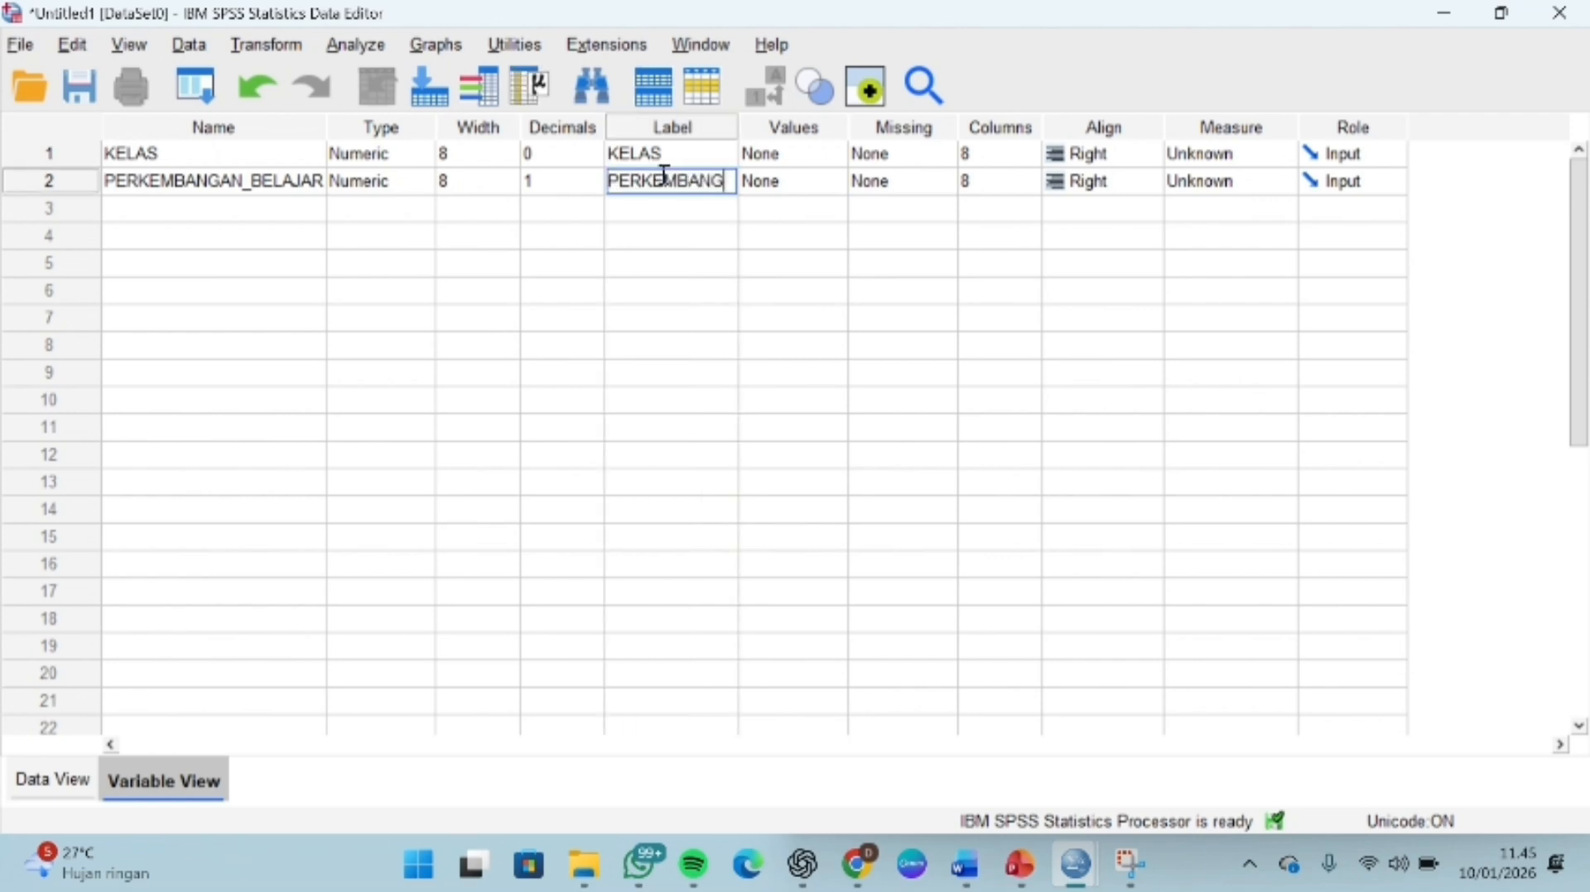
pyautogui.write('AN BELAJARA')
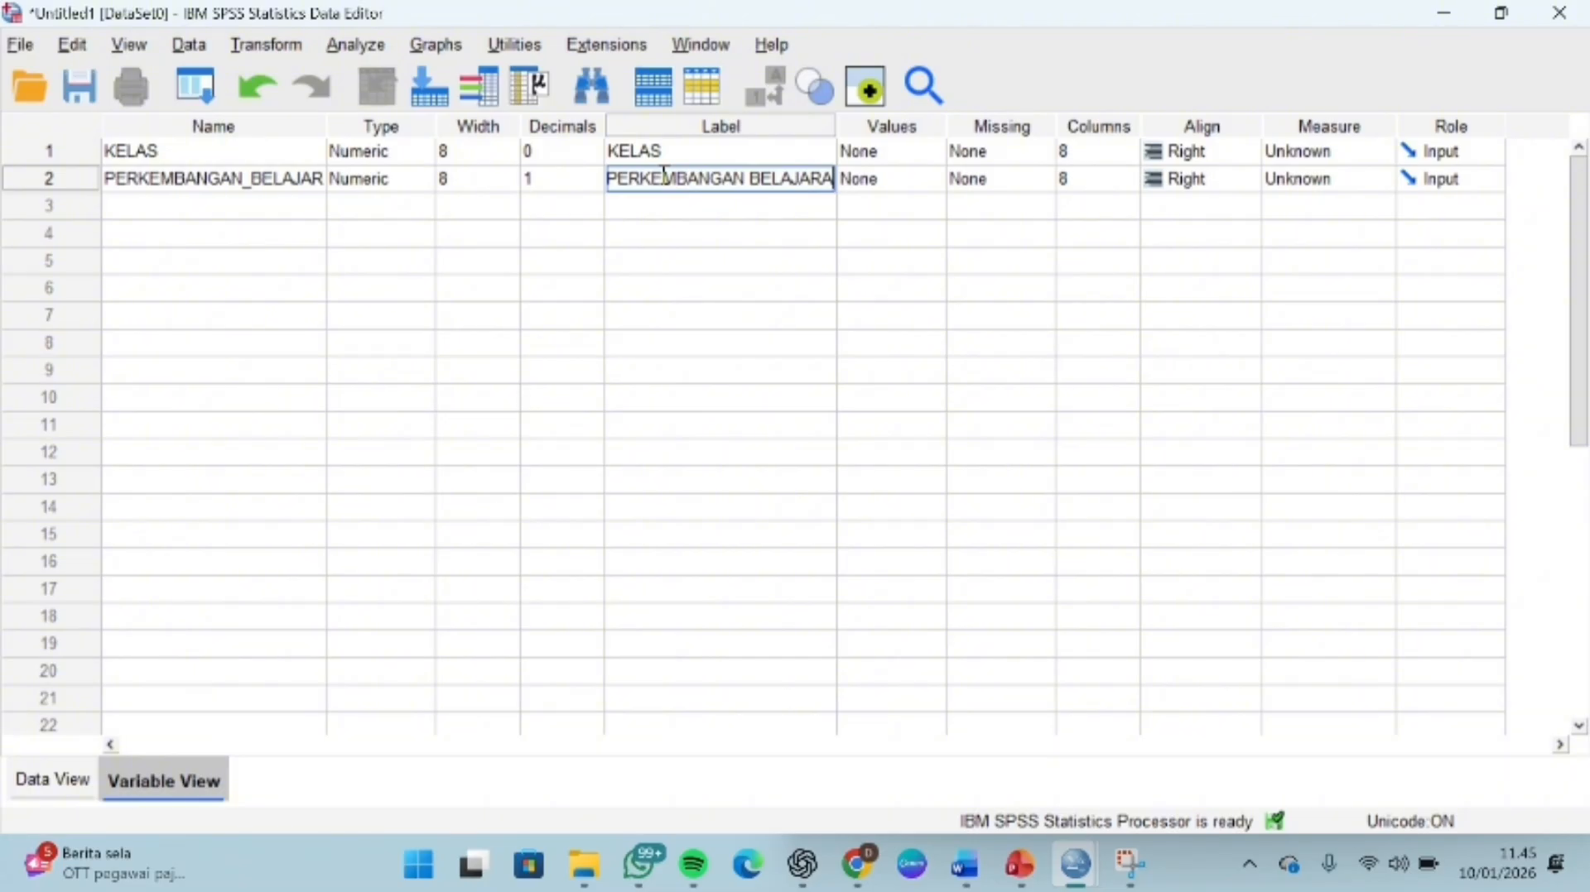
pyautogui.press('BackSpace')
pyautogui.press('BackSpace')
pyautogui.press('BackSpace')
pyautogui.press('BackSpace')
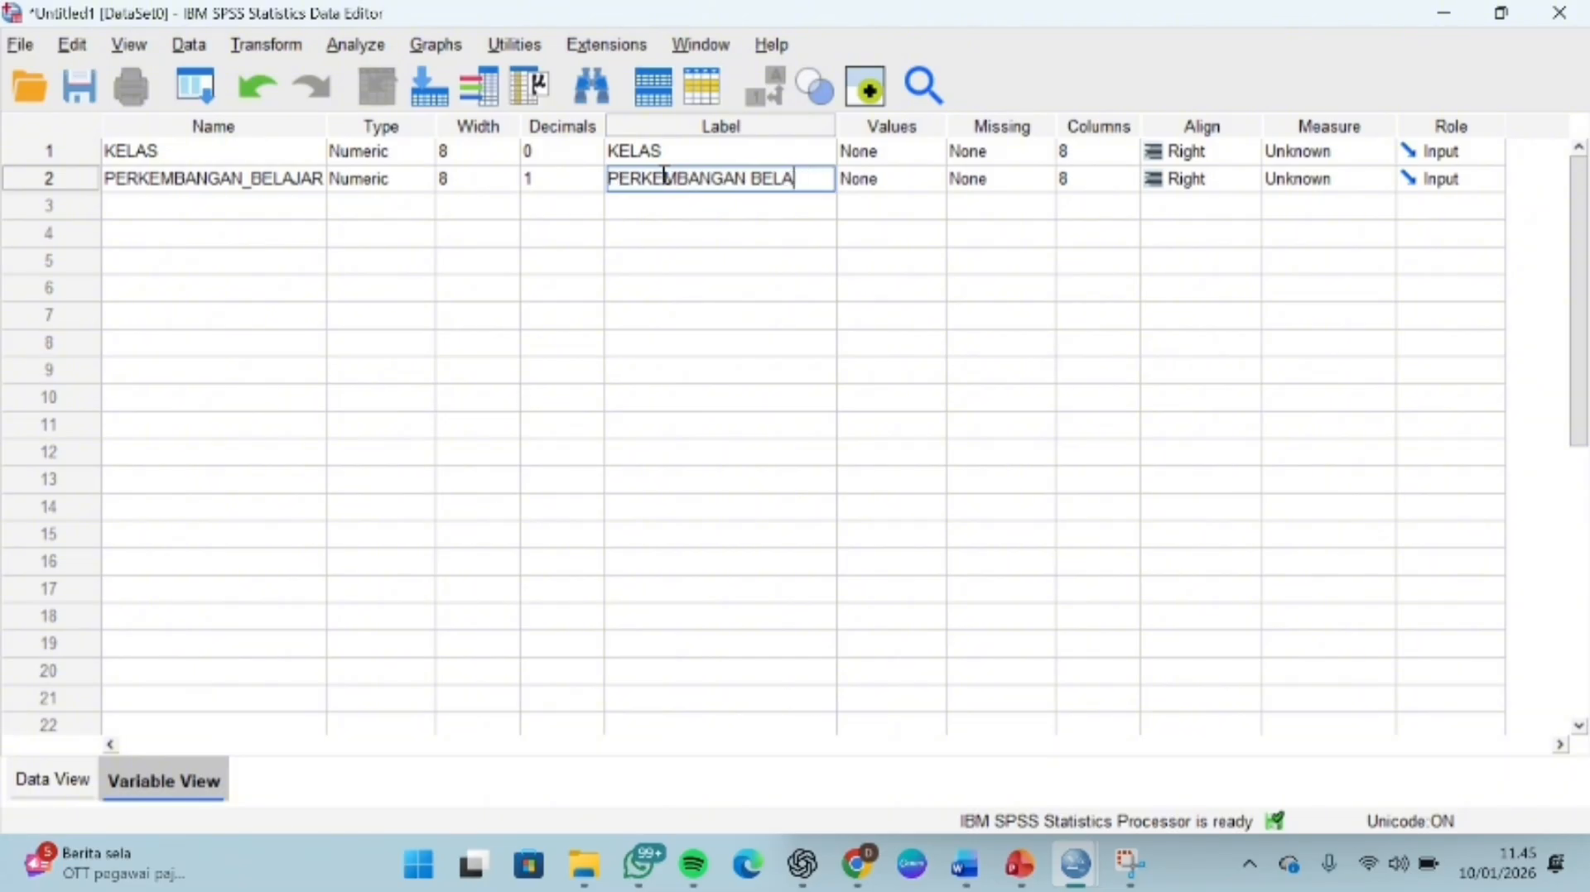
pyautogui.write('JAR')
# Step: Add value labels for the KELAS variable: 1 = A and 2 = B
pyautogui.click(900, 159)
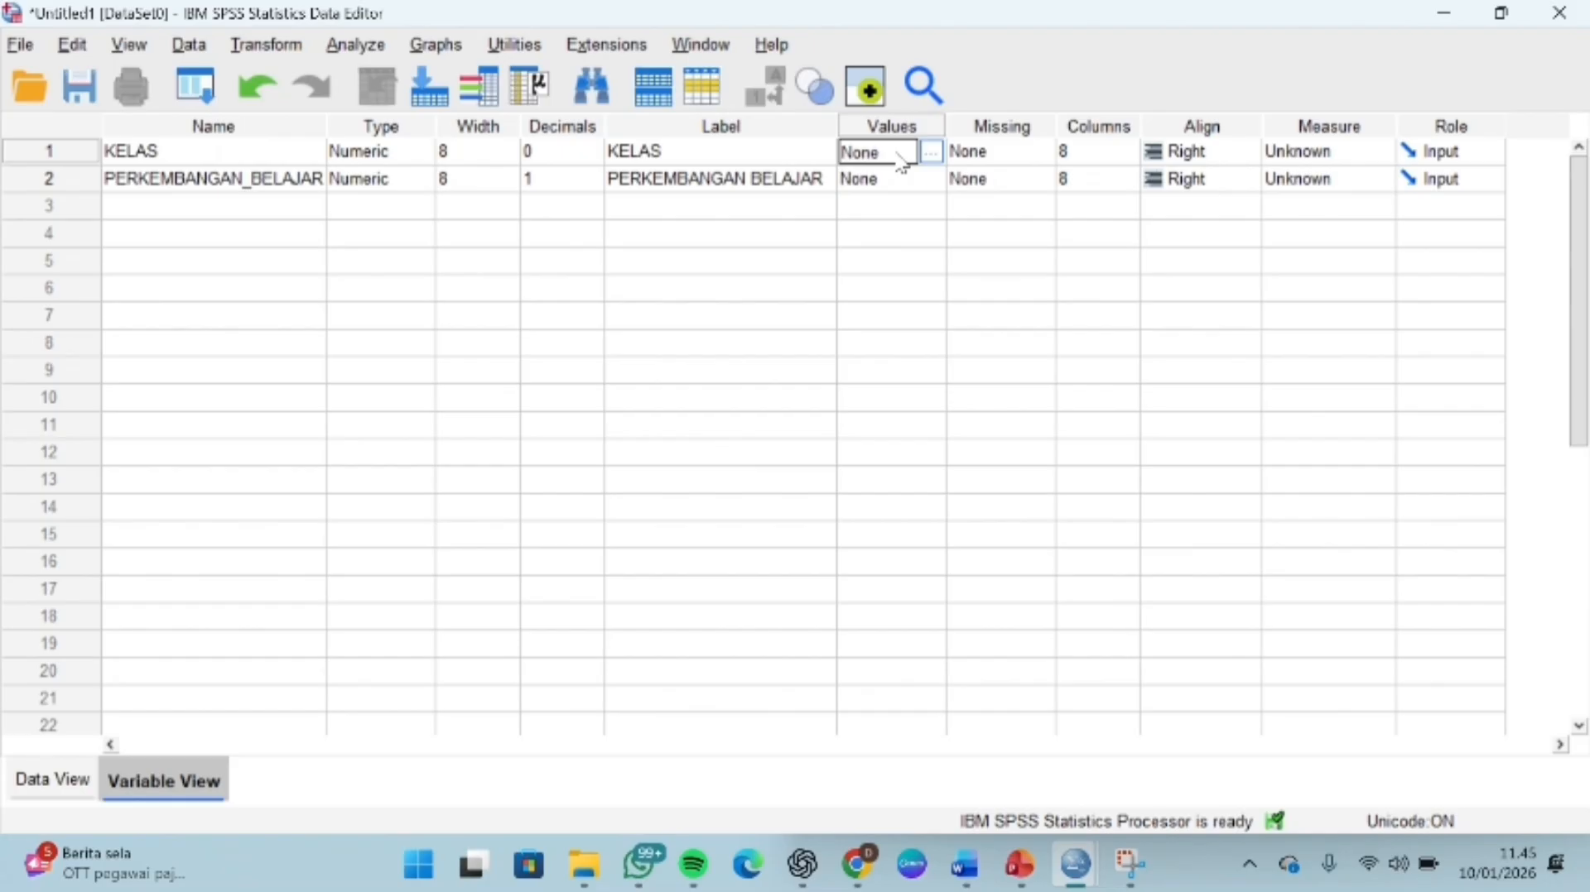
pyautogui.click(930, 152)
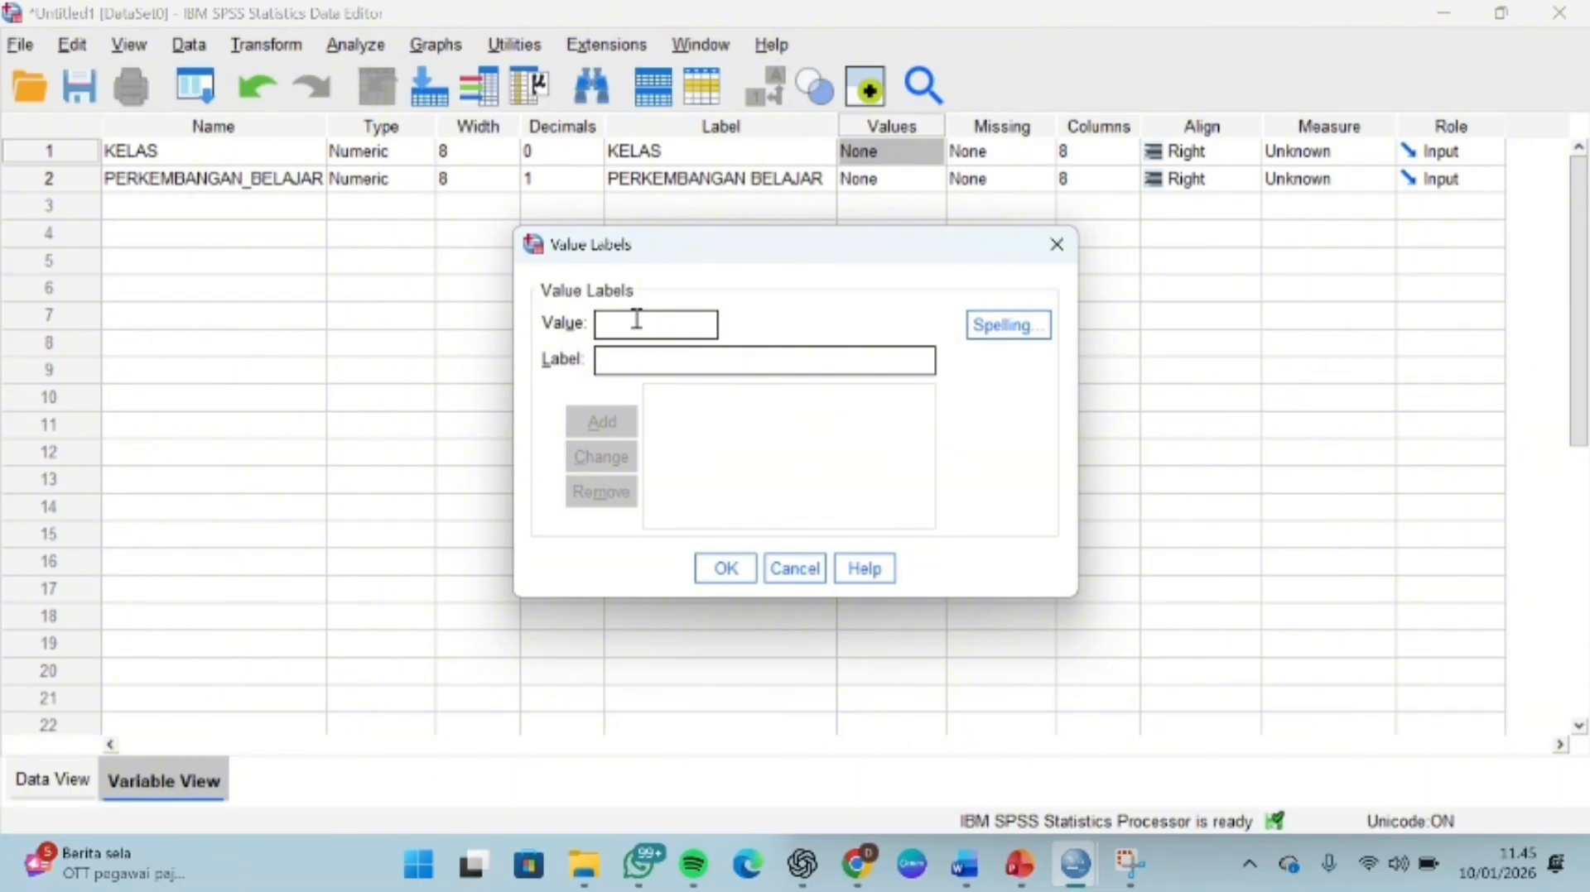
pyautogui.write('1')
pyautogui.click(624, 350)
pyautogui.write('A')
pyautogui.click(604, 423)
pyautogui.write('2')
pyautogui.click(612, 358)
pyautogui.write('B')
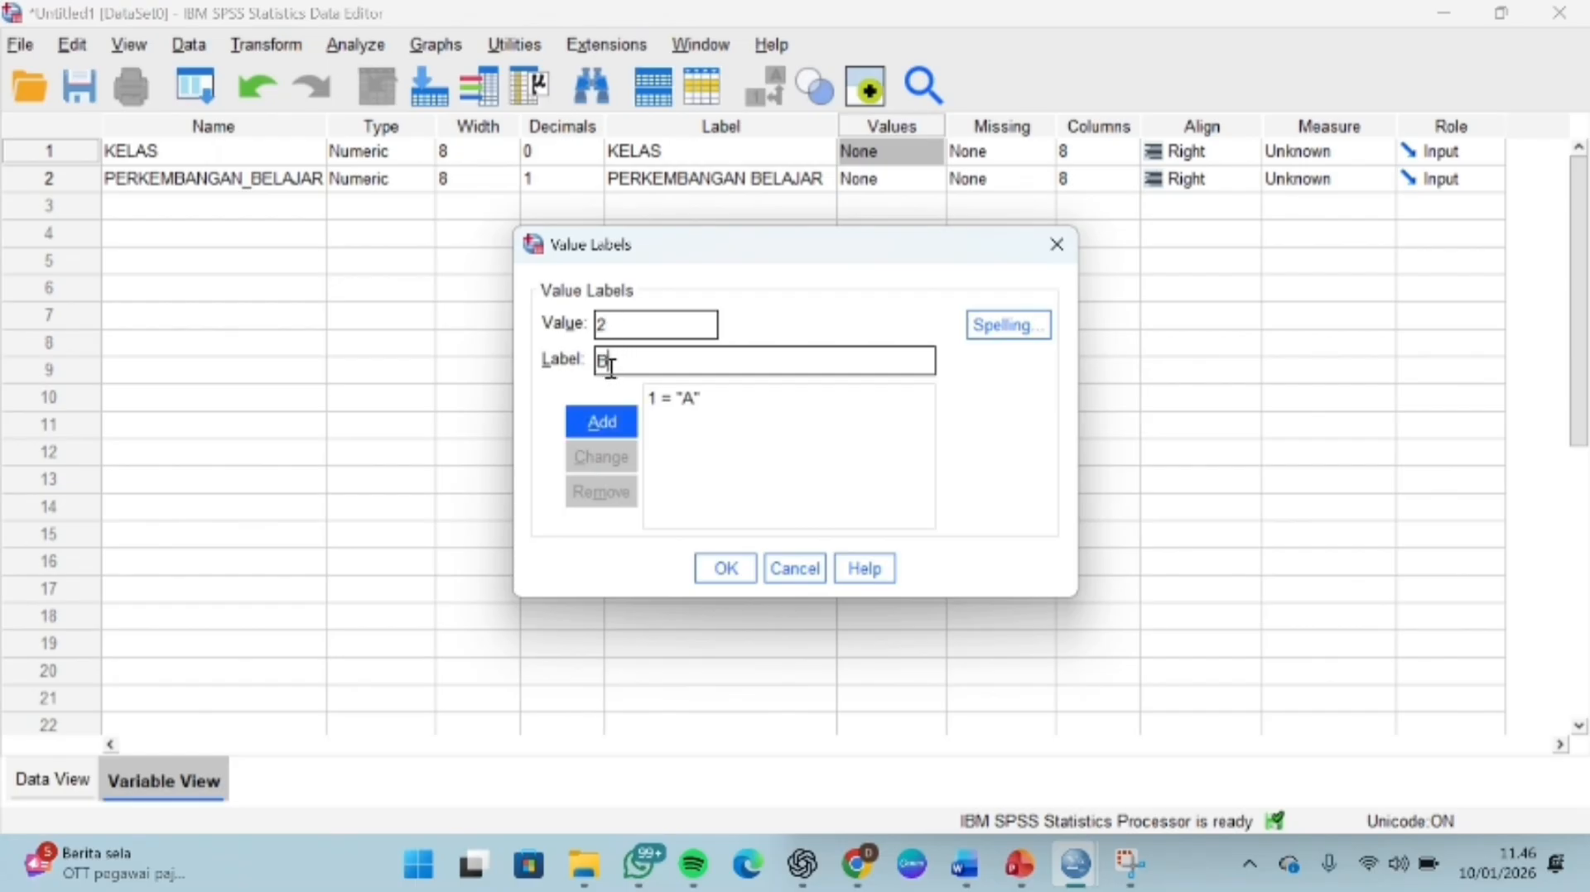
pyautogui.click(601, 425)
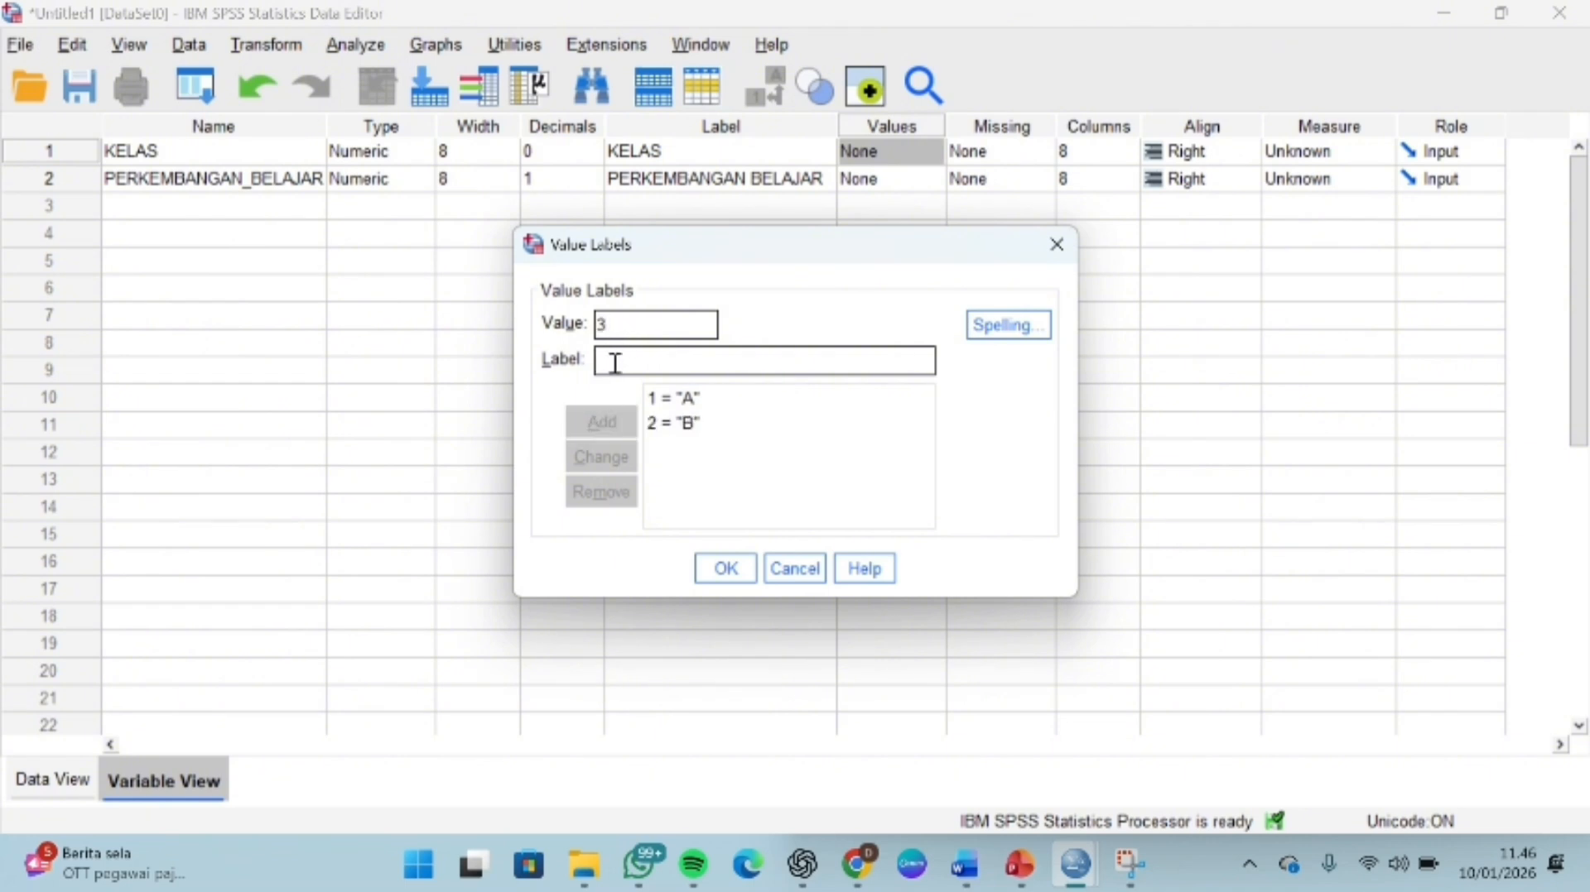
# Step: Add the KELAS value labels 3 = C and 4 = D, and apply the value labels
pyautogui.click(616, 363)
pyautogui.write('C')
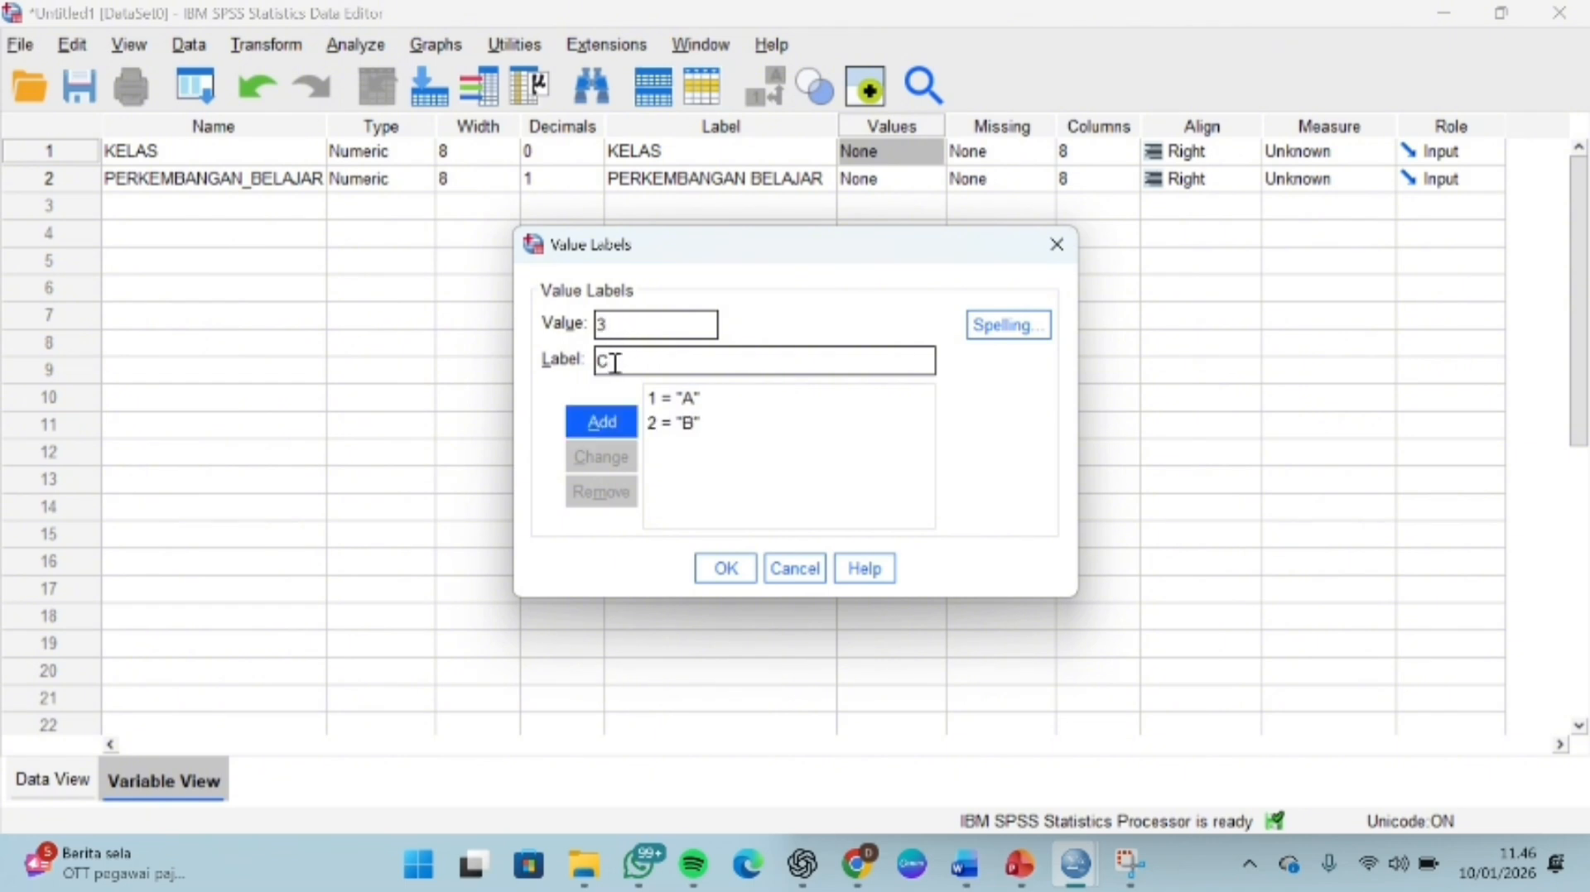
pyautogui.click(601, 423)
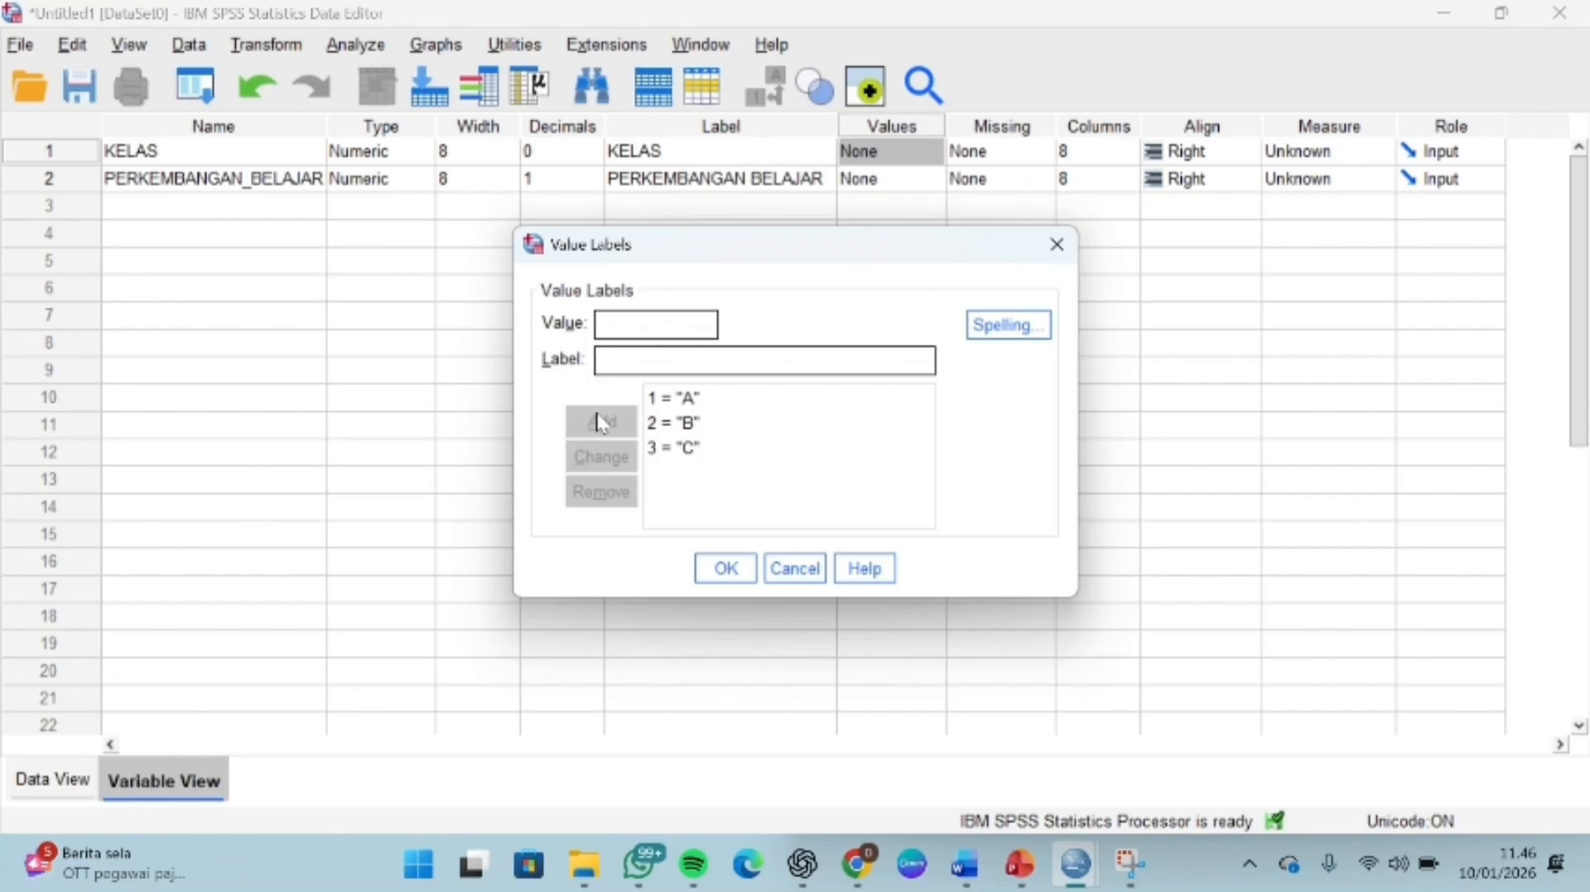
pyautogui.write('4')
pyautogui.click(615, 368)
pyautogui.write('D')
pyautogui.click(601, 423)
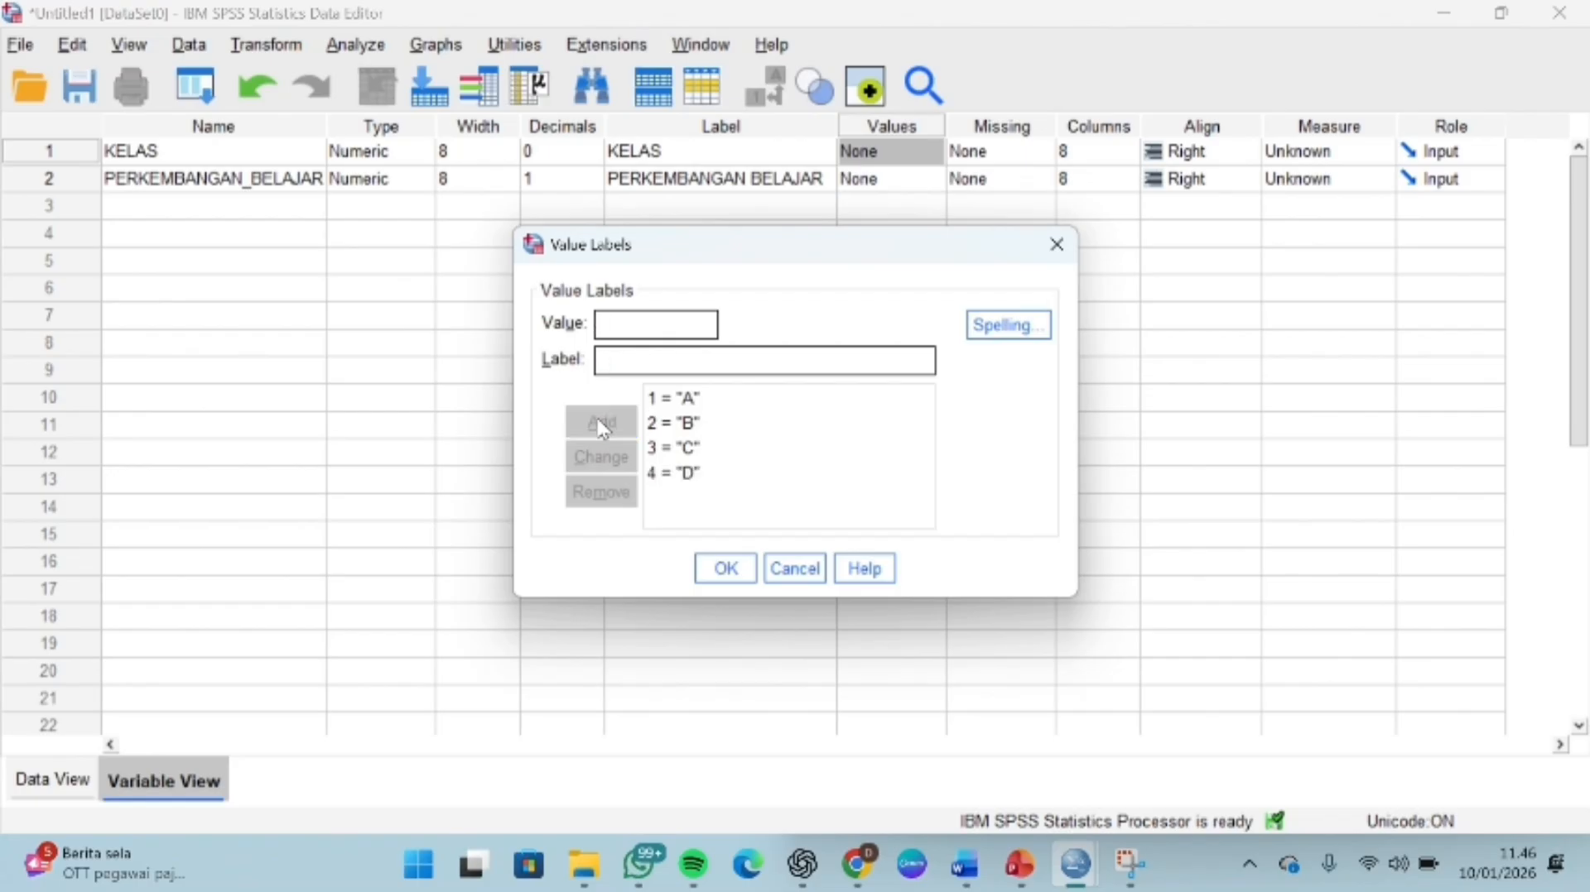
pyautogui.click(724, 570)
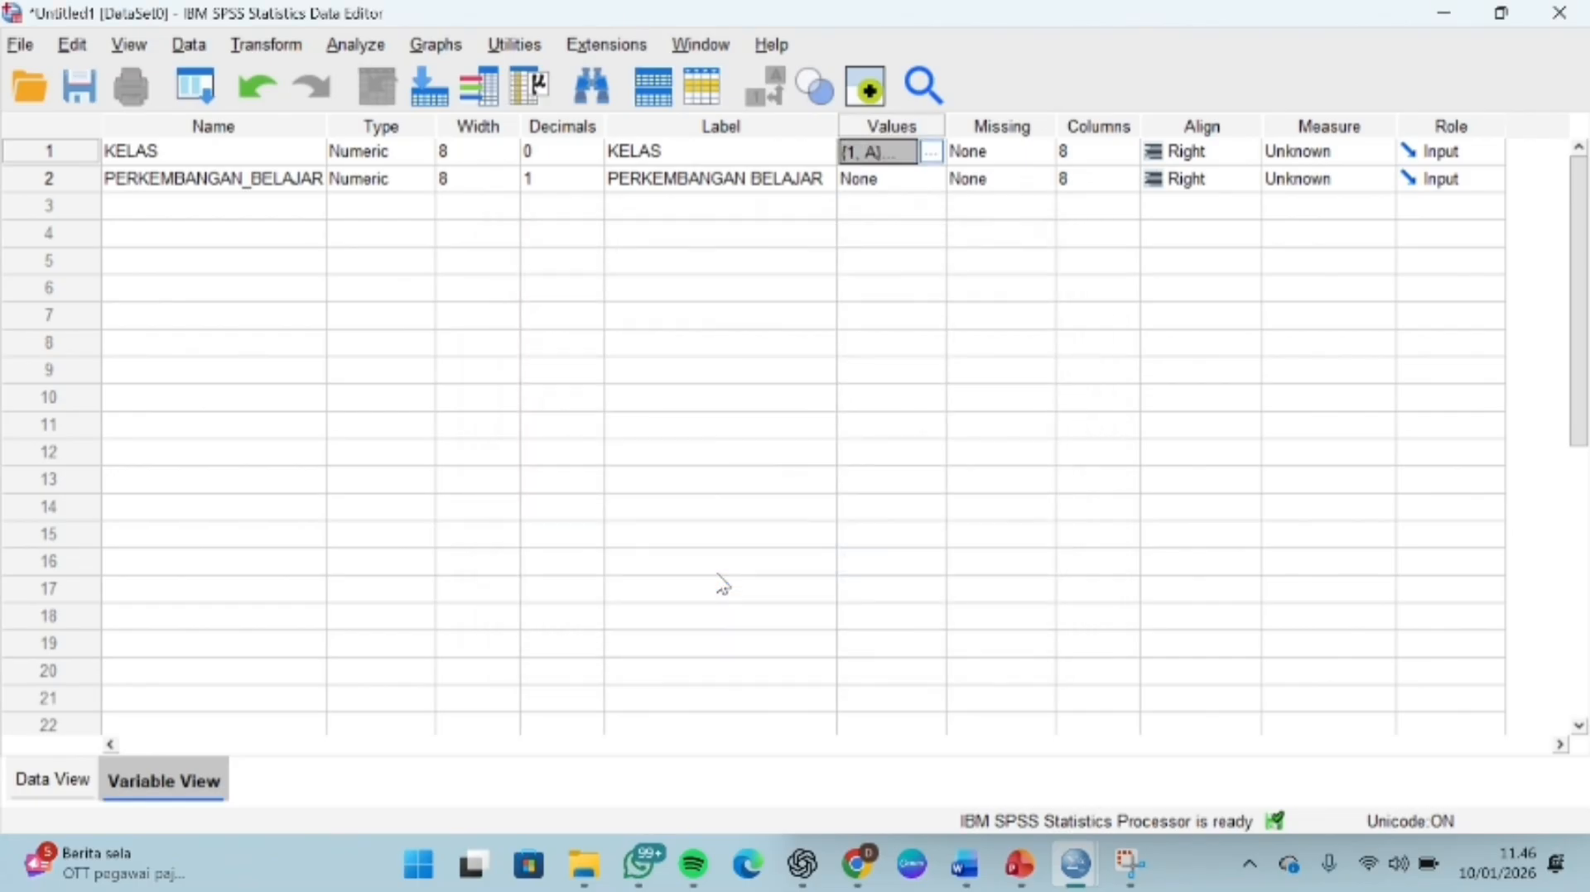
# Step: Copy the class A scores from the Word document's KELAS 4 table into the PERKEMBANGAN_BELAJAR data column, starting at row 1
pyautogui.click(55, 787)
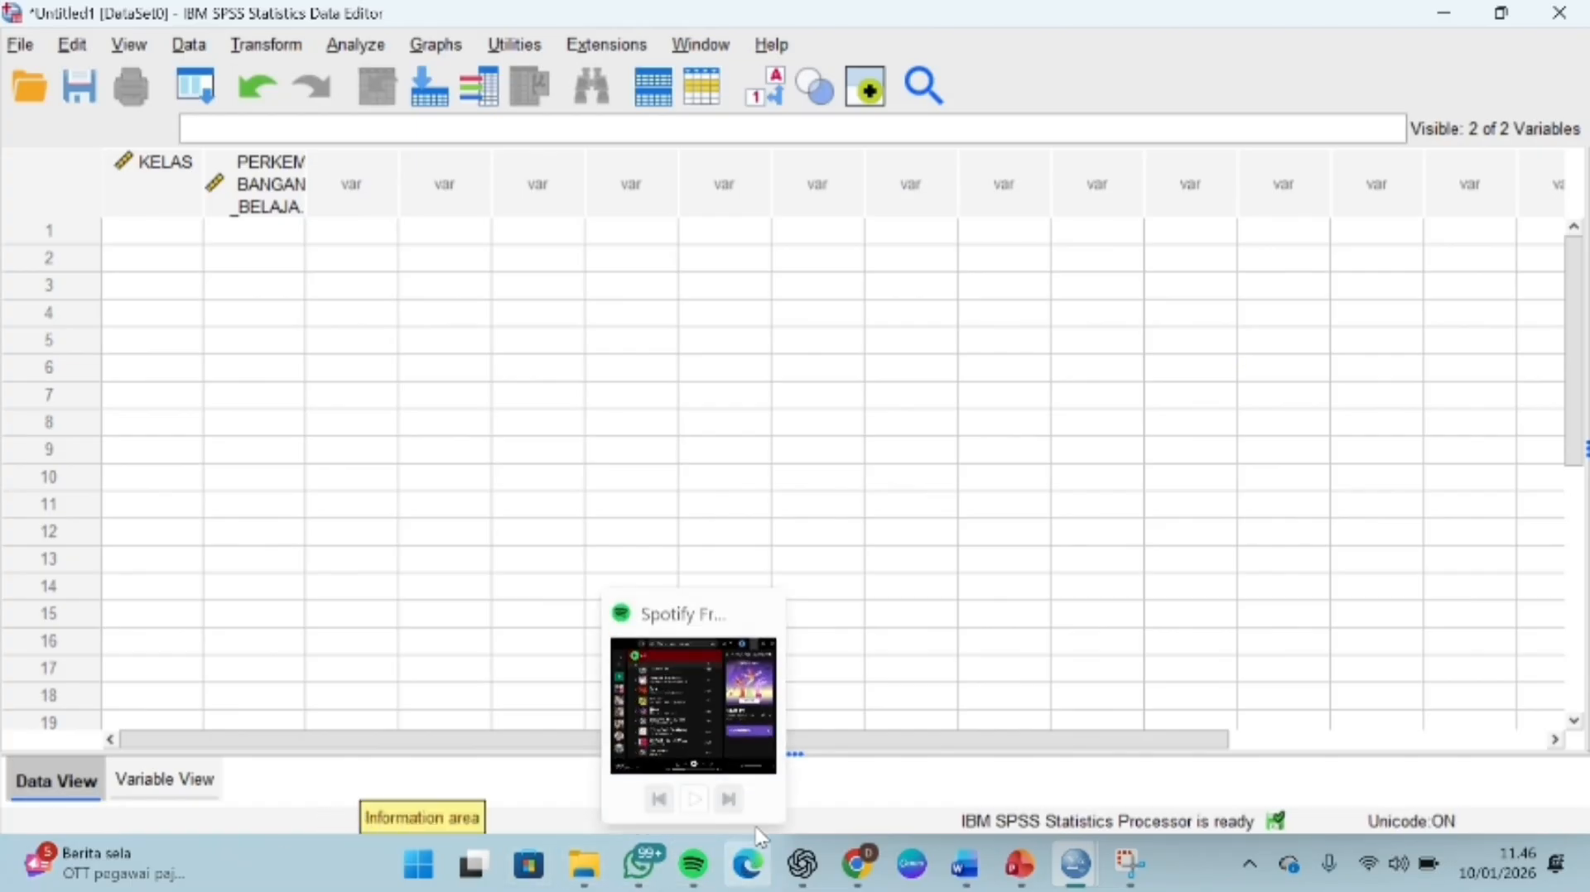
pyautogui.moveTo(961, 867)
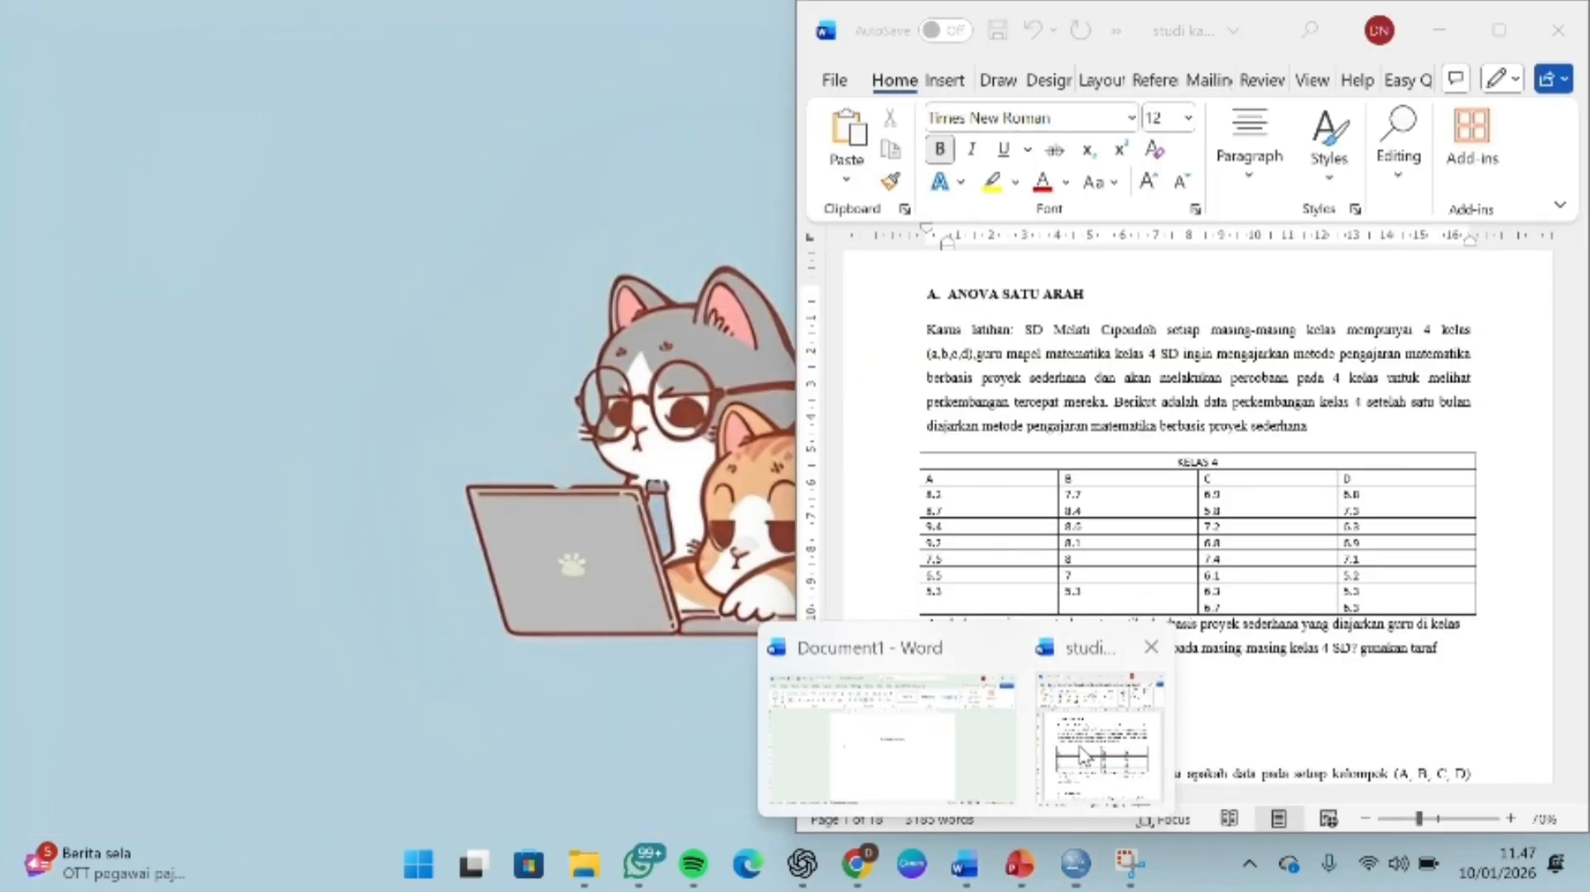
pyautogui.click(1080, 755)
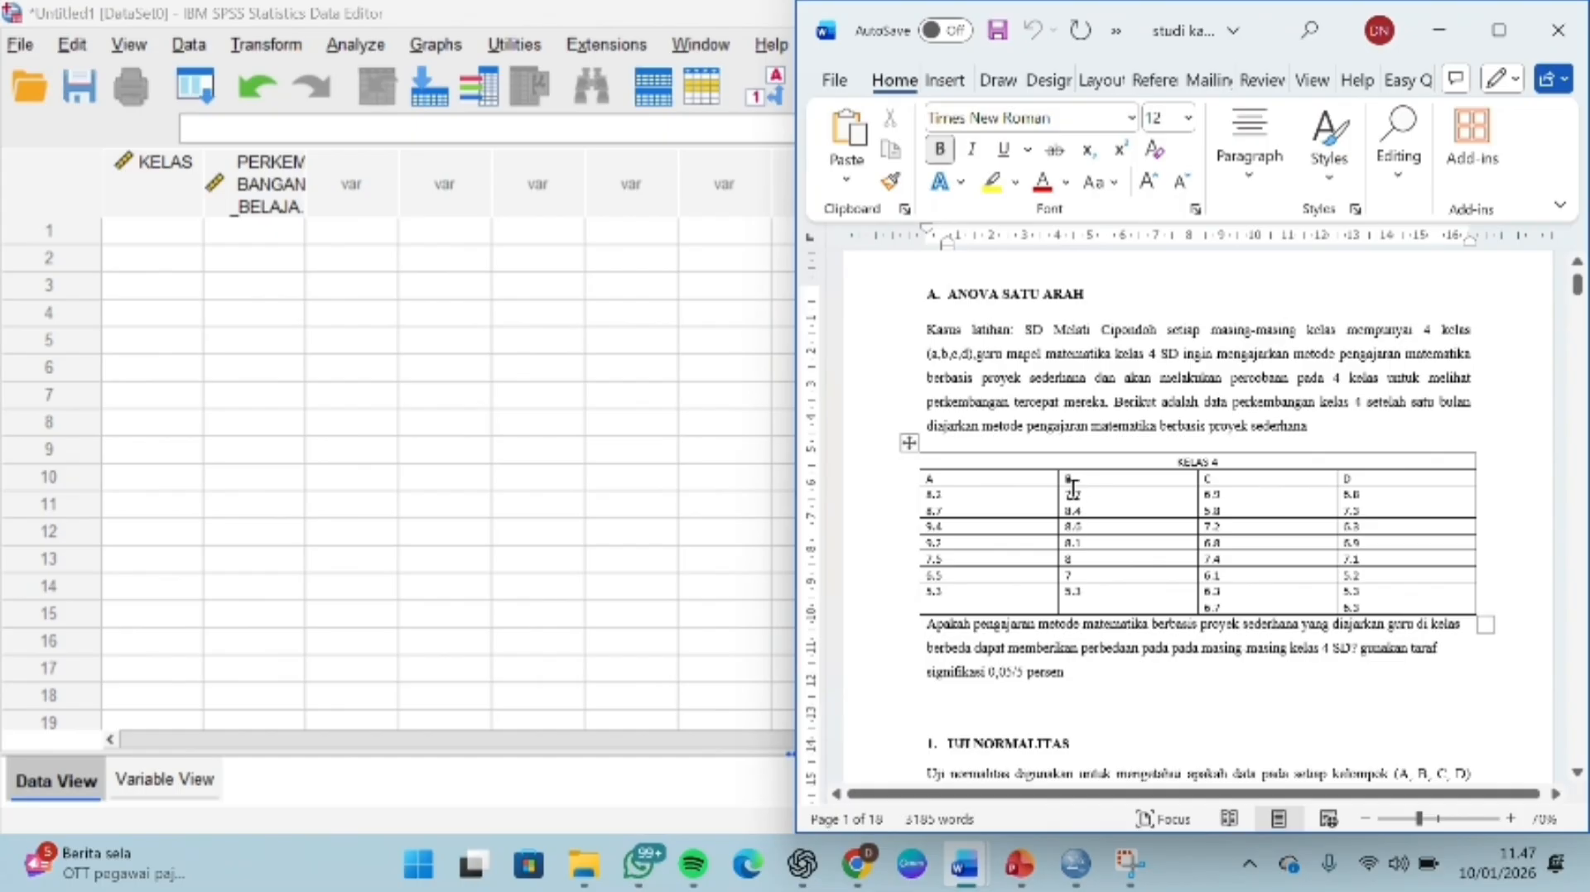
pyautogui.click(929, 495)
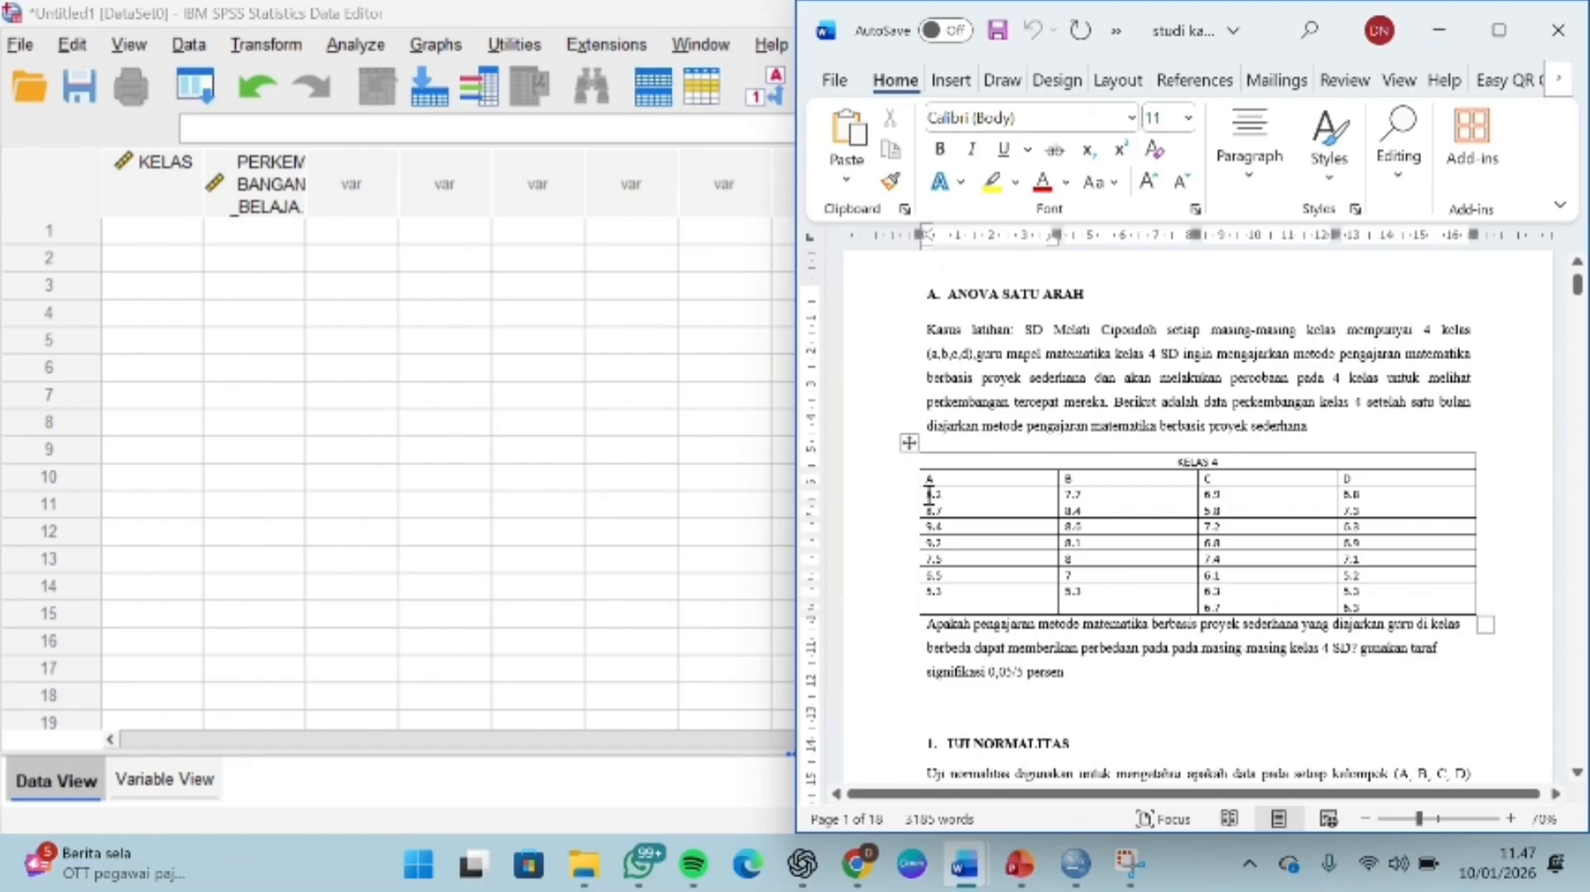
pyautogui.moveTo(929, 495); pyautogui.dragTo(975, 600)
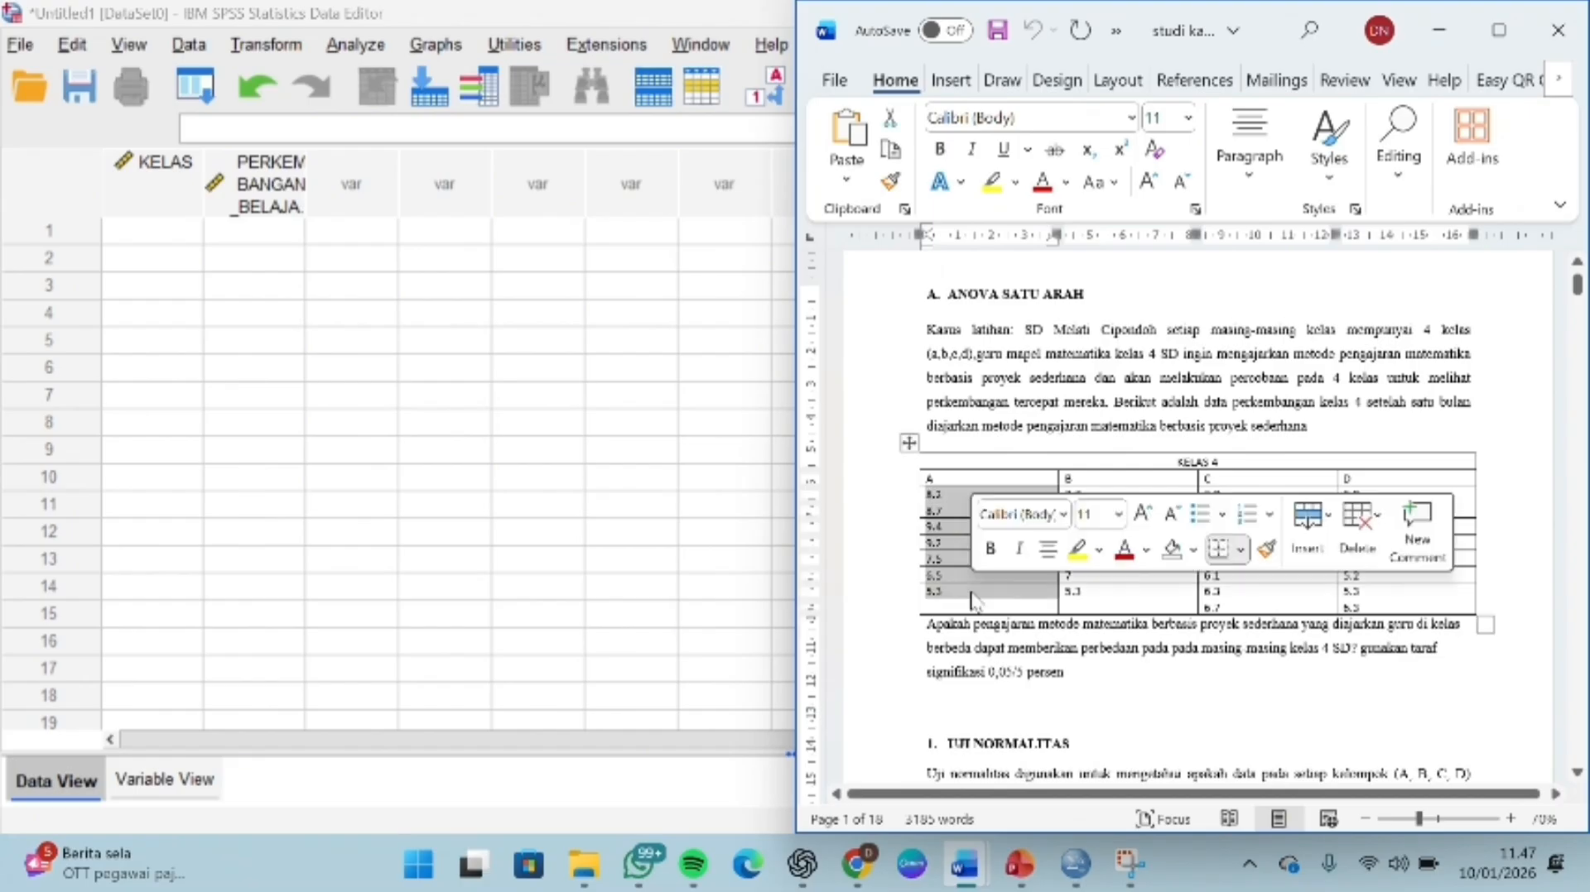
pyautogui.hotkey('ctrl', 'c')
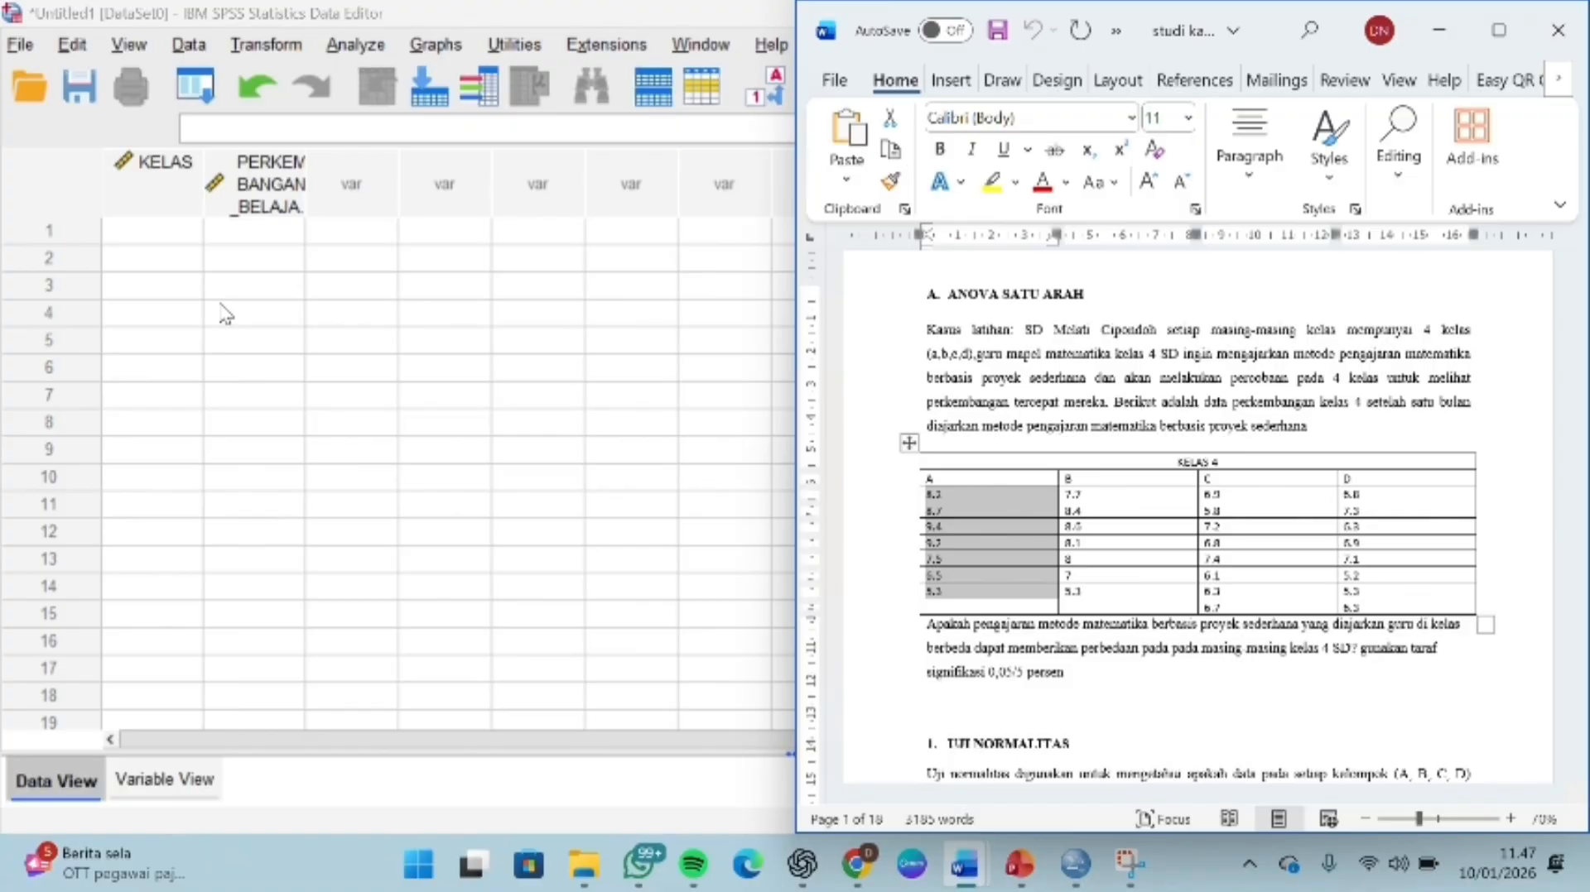
pyautogui.click(232, 236)
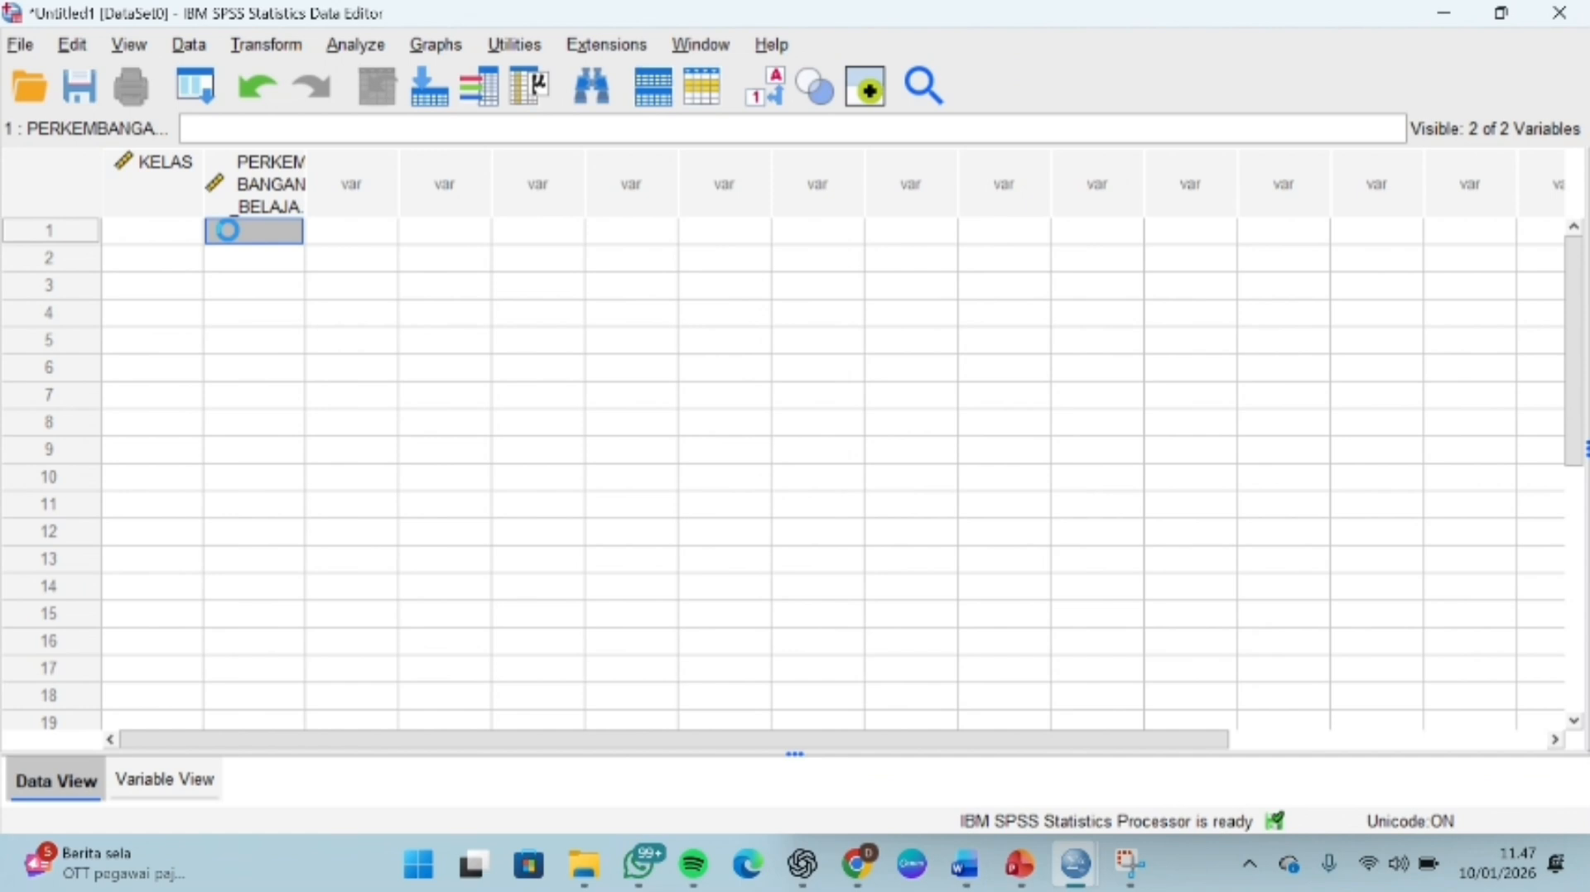
# Step: Enter code 1 in the KELAS column for the class A scores in rows 1 to 7
pyautogui.click(189, 232)
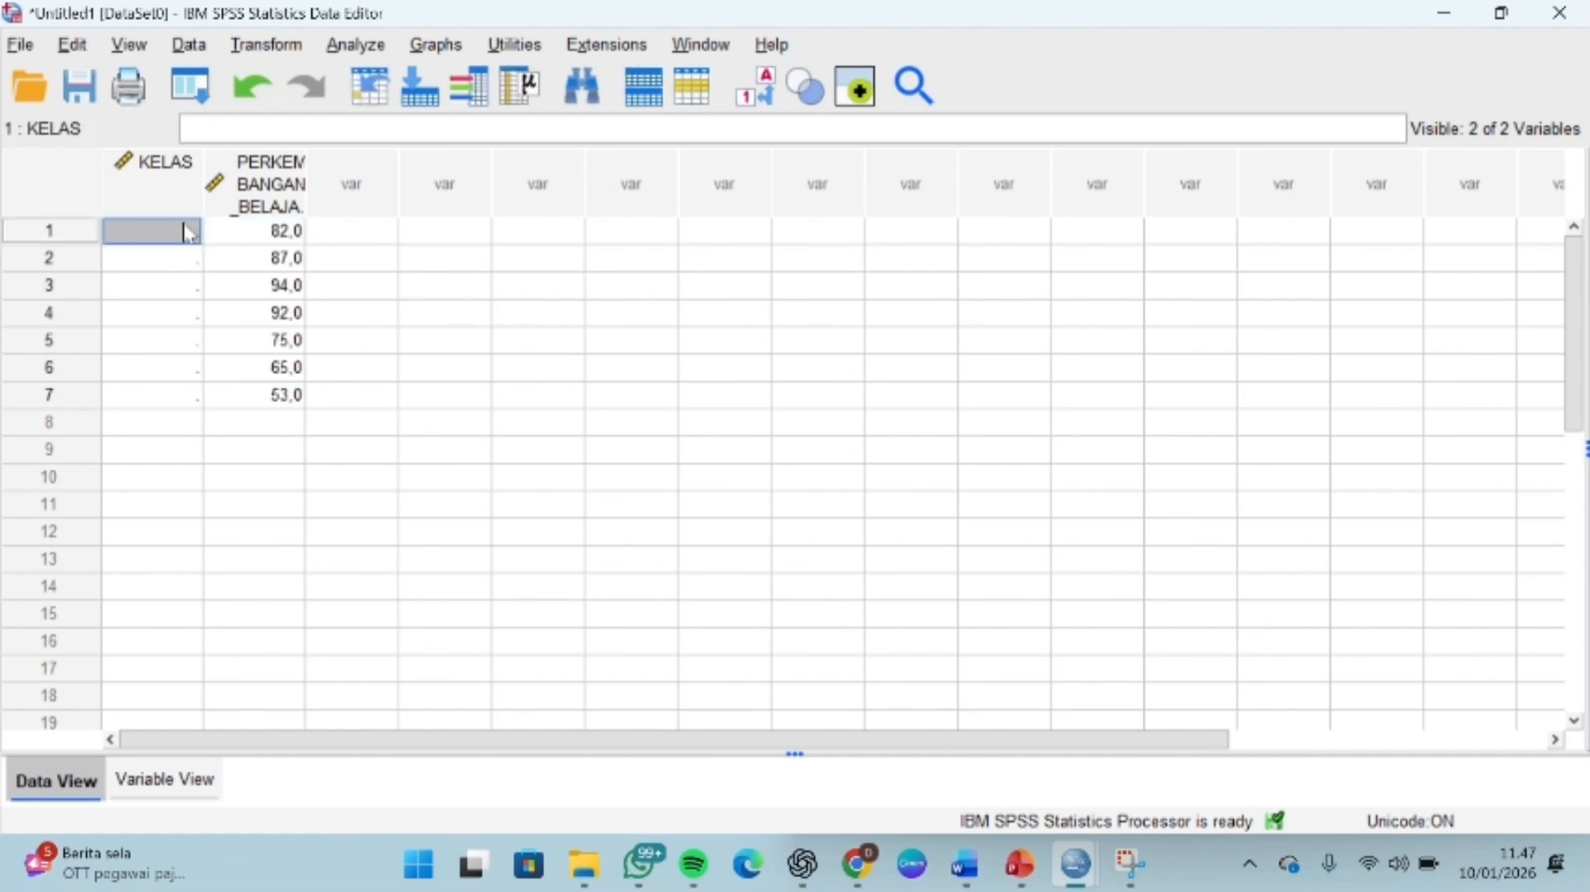
pyautogui.write('1')
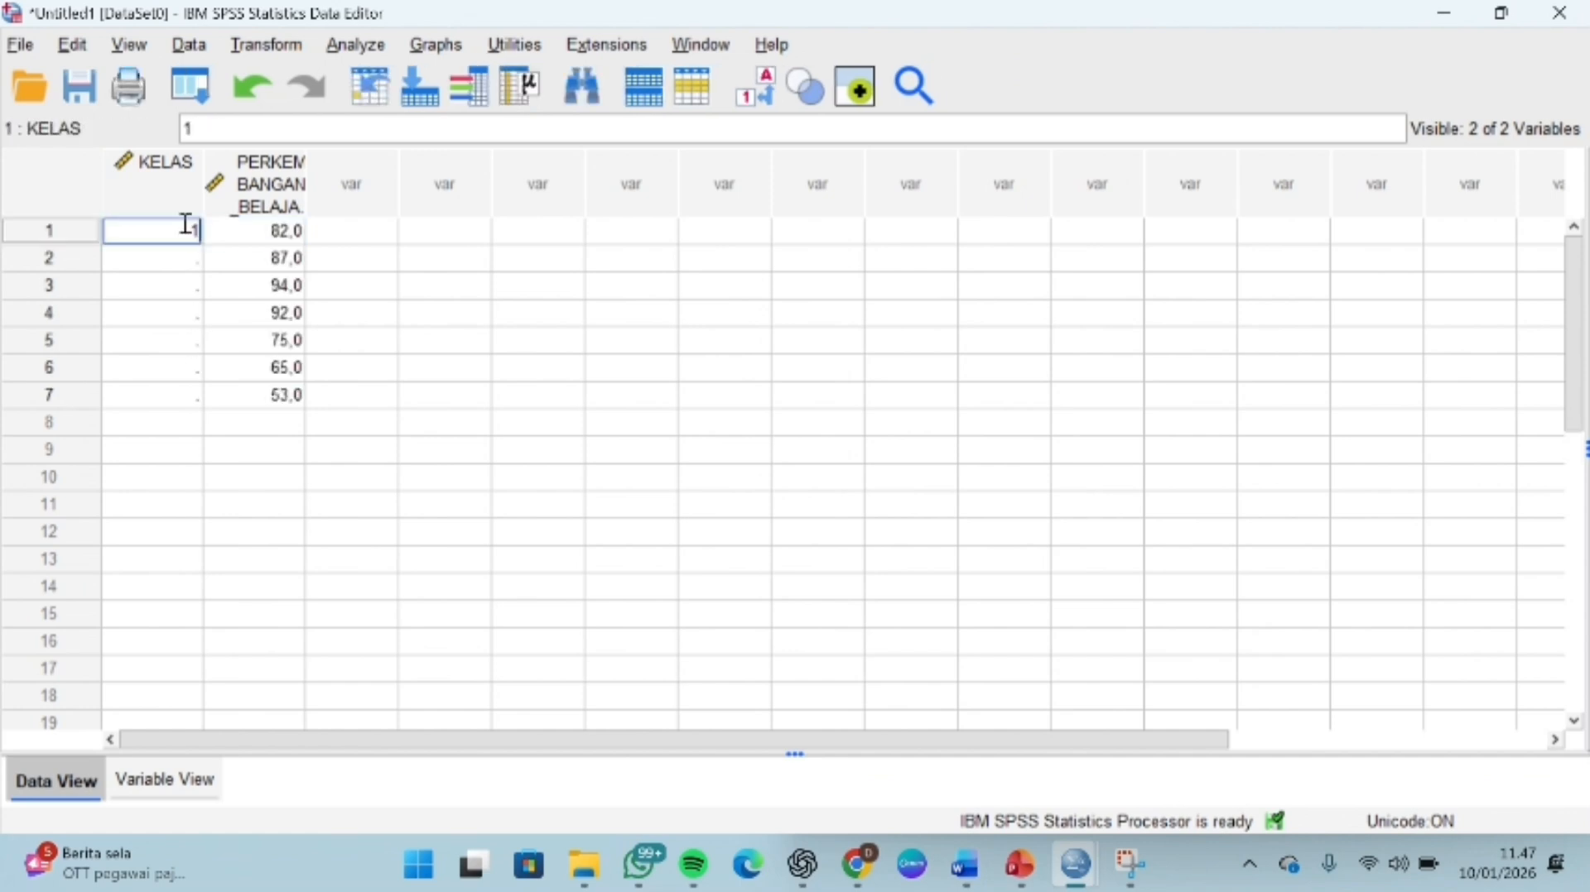
pyautogui.press('Return')
pyautogui.write('1')
pyautogui.press('Return')
pyautogui.write('1')
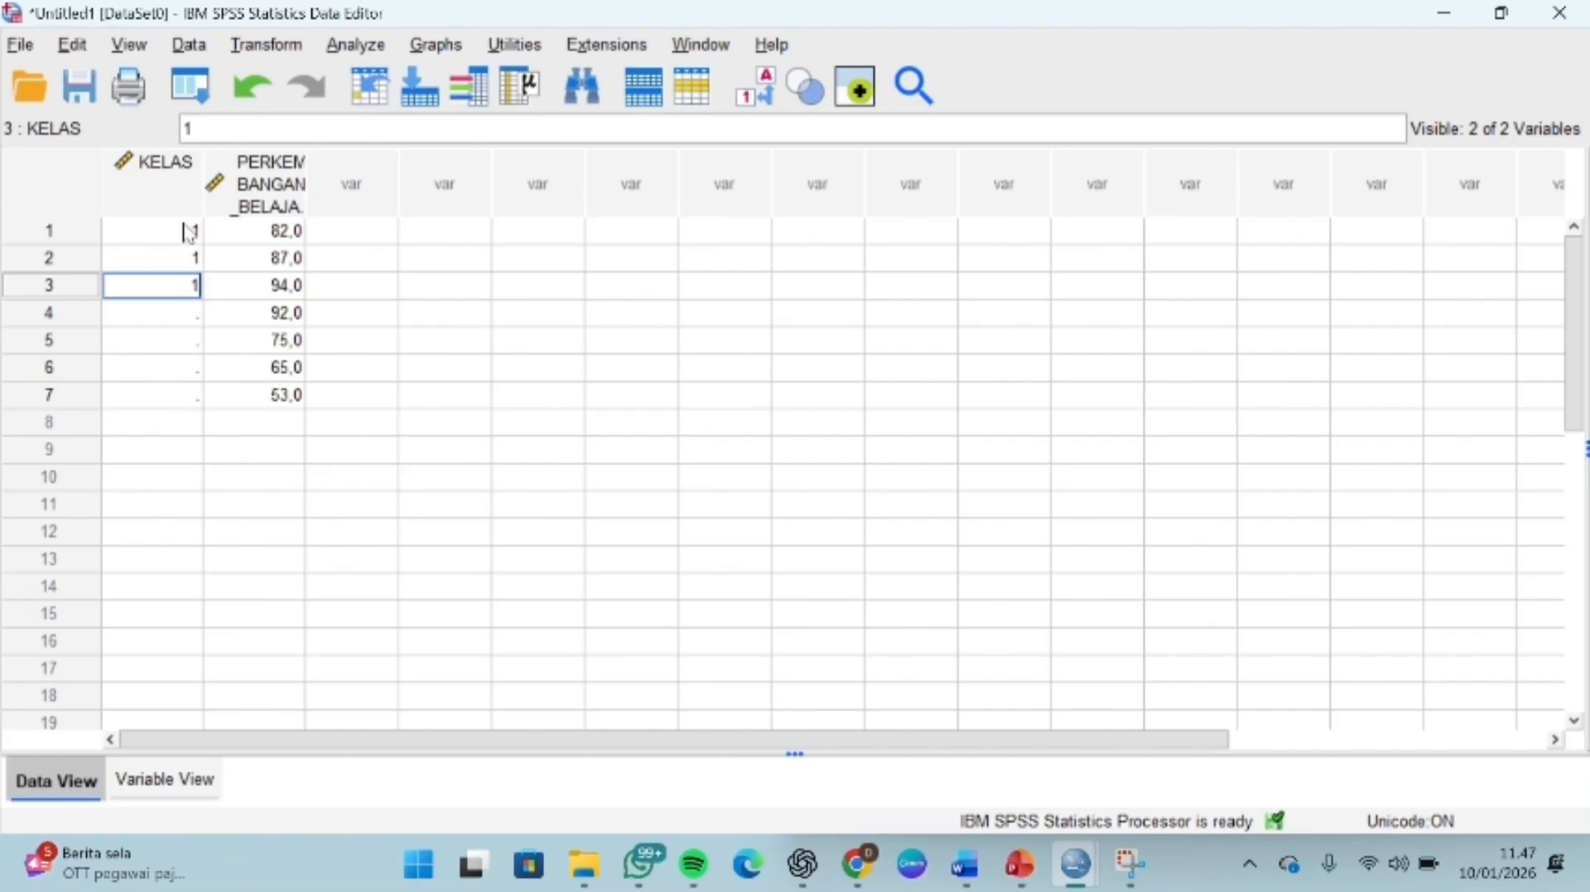
pyautogui.press('Return')
pyautogui.write('1')
pyautogui.press('Return')
pyautogui.write('1')
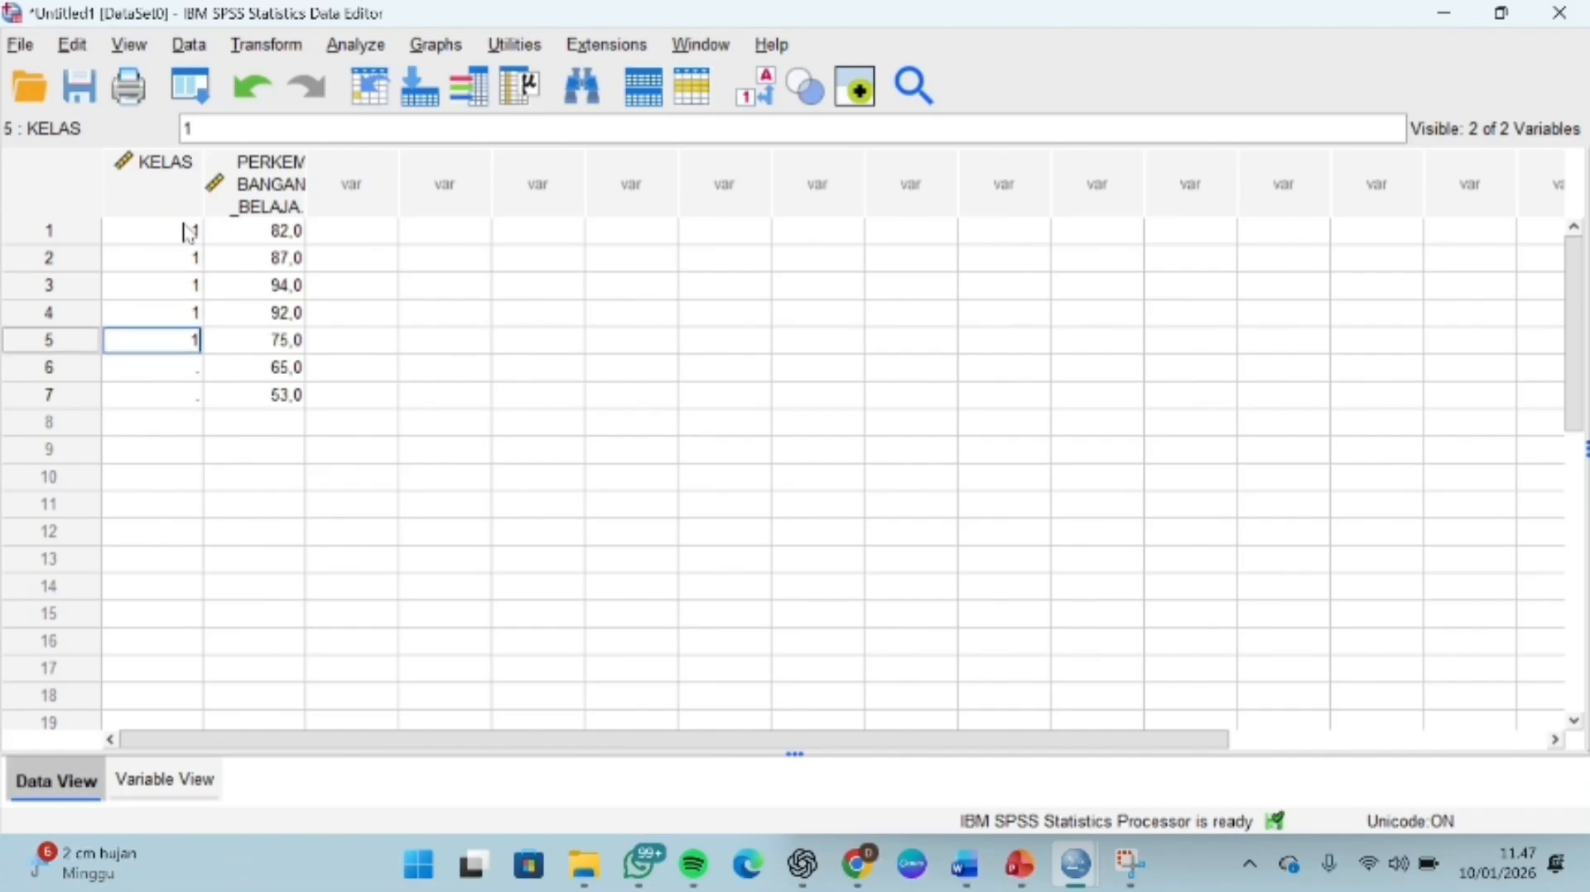
pyautogui.press('Return')
pyautogui.write('1')
pyautogui.press('Return')
pyautogui.write('1')
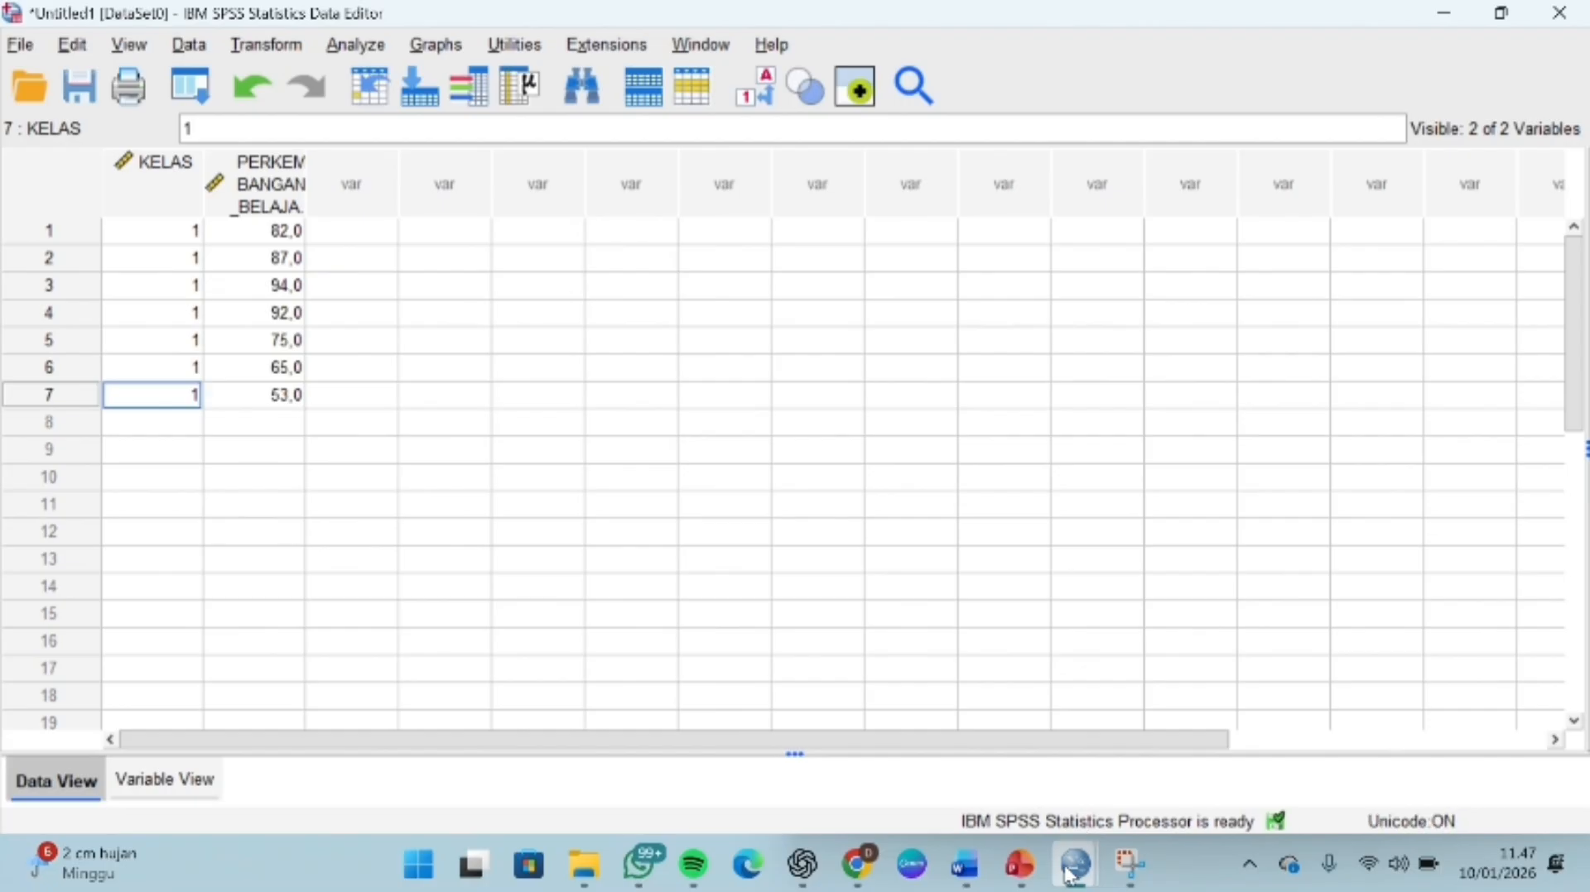
# Step: Copy the class B scores from the Word document's KELAS 4 table into the PERKEMBANGAN_BELAJAR column in SPSS, starting at row 8
pyautogui.moveTo(1070, 875)
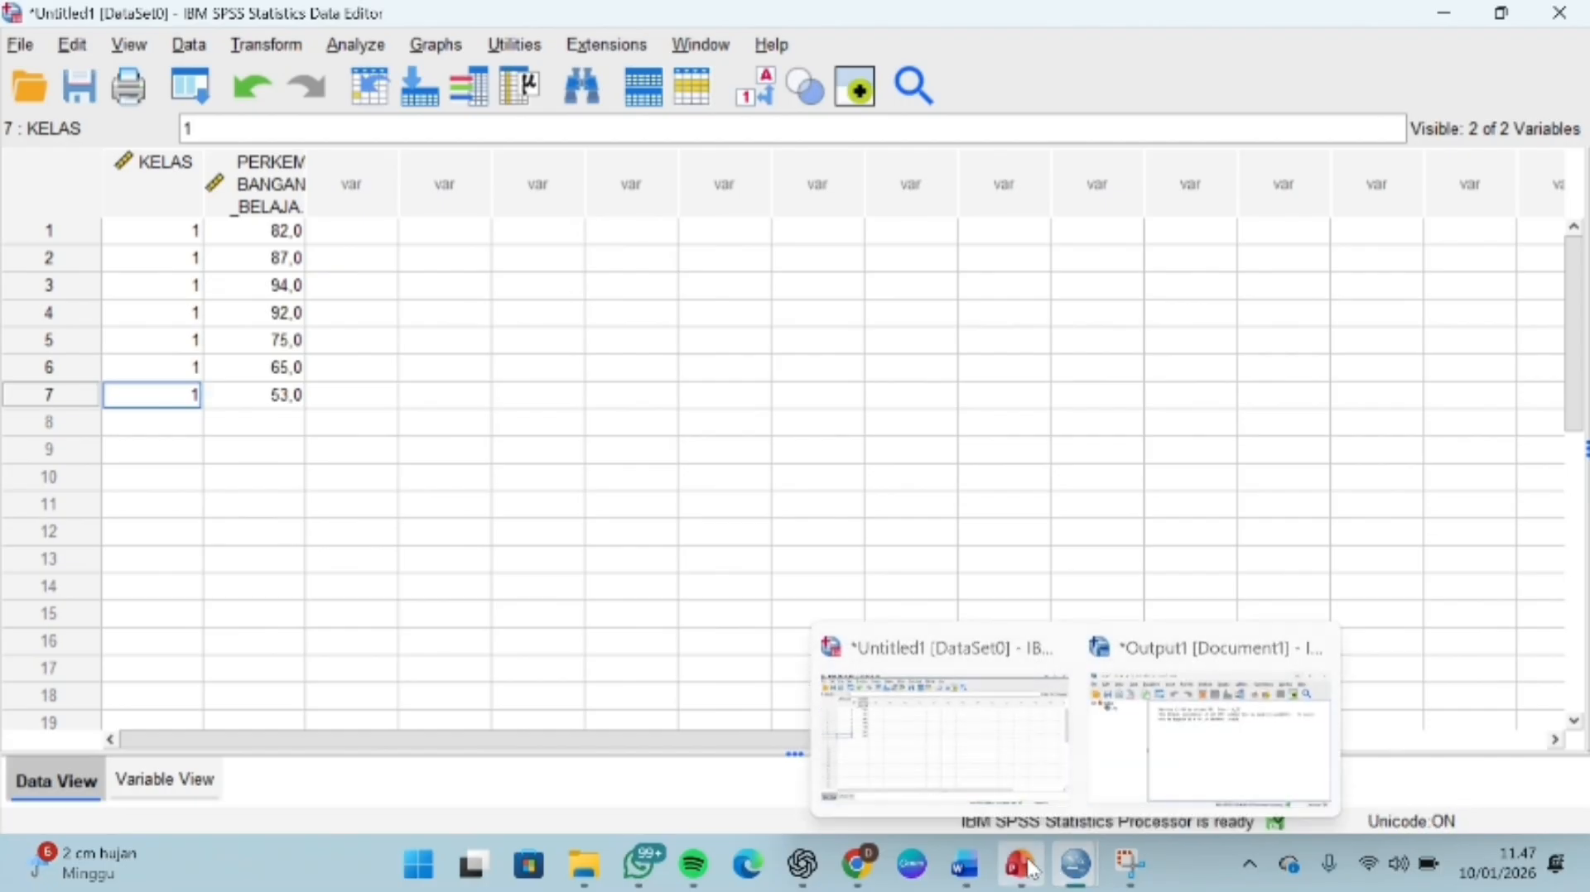
pyautogui.moveTo(963, 880)
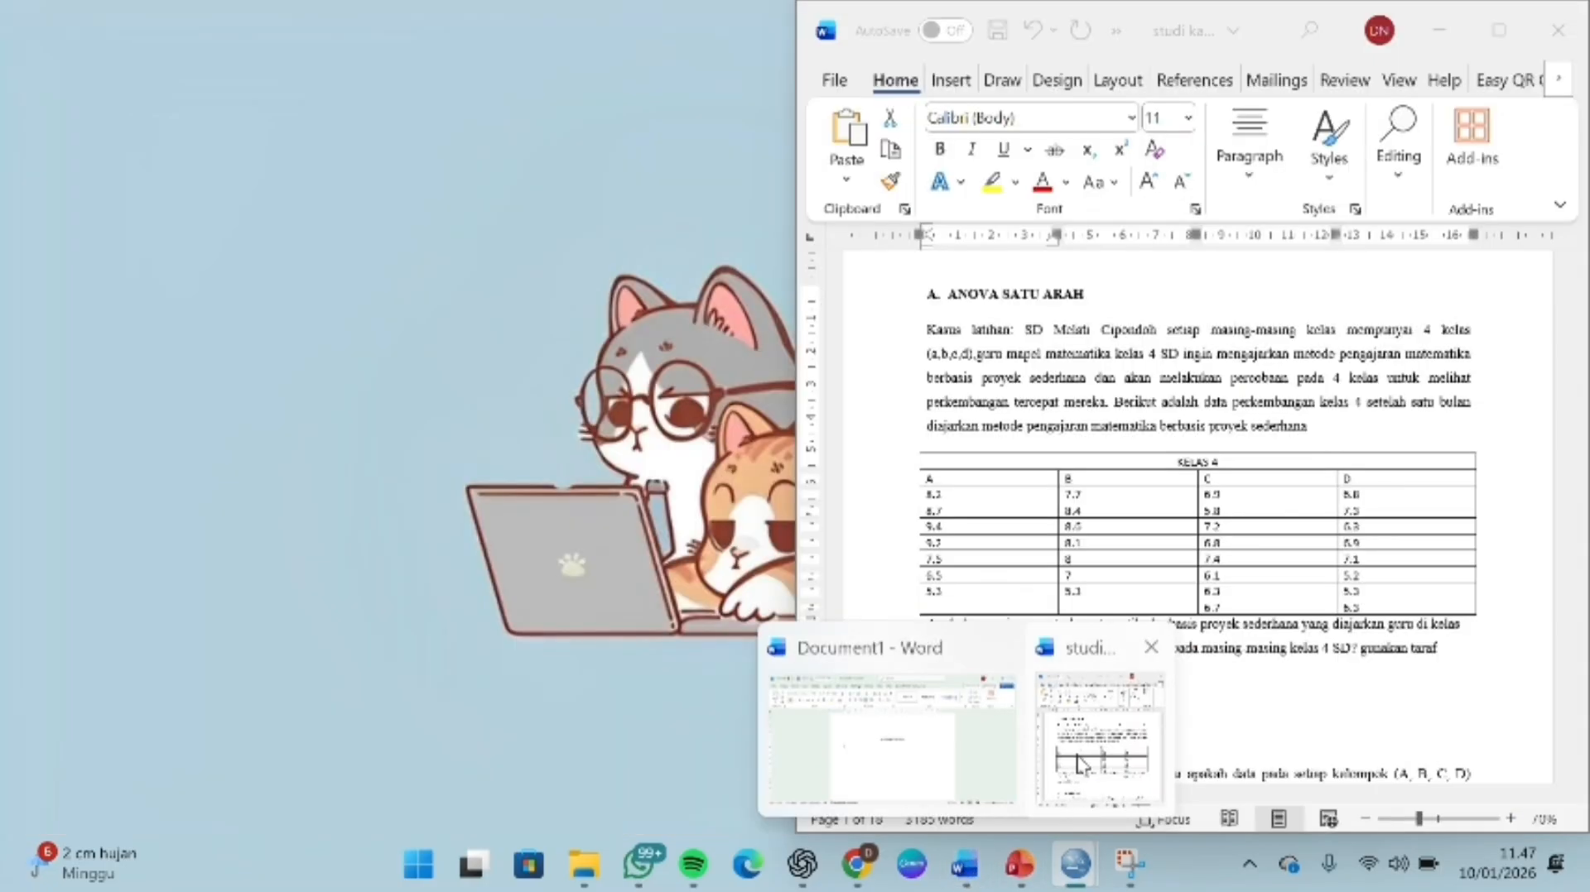
pyautogui.click(1101, 729)
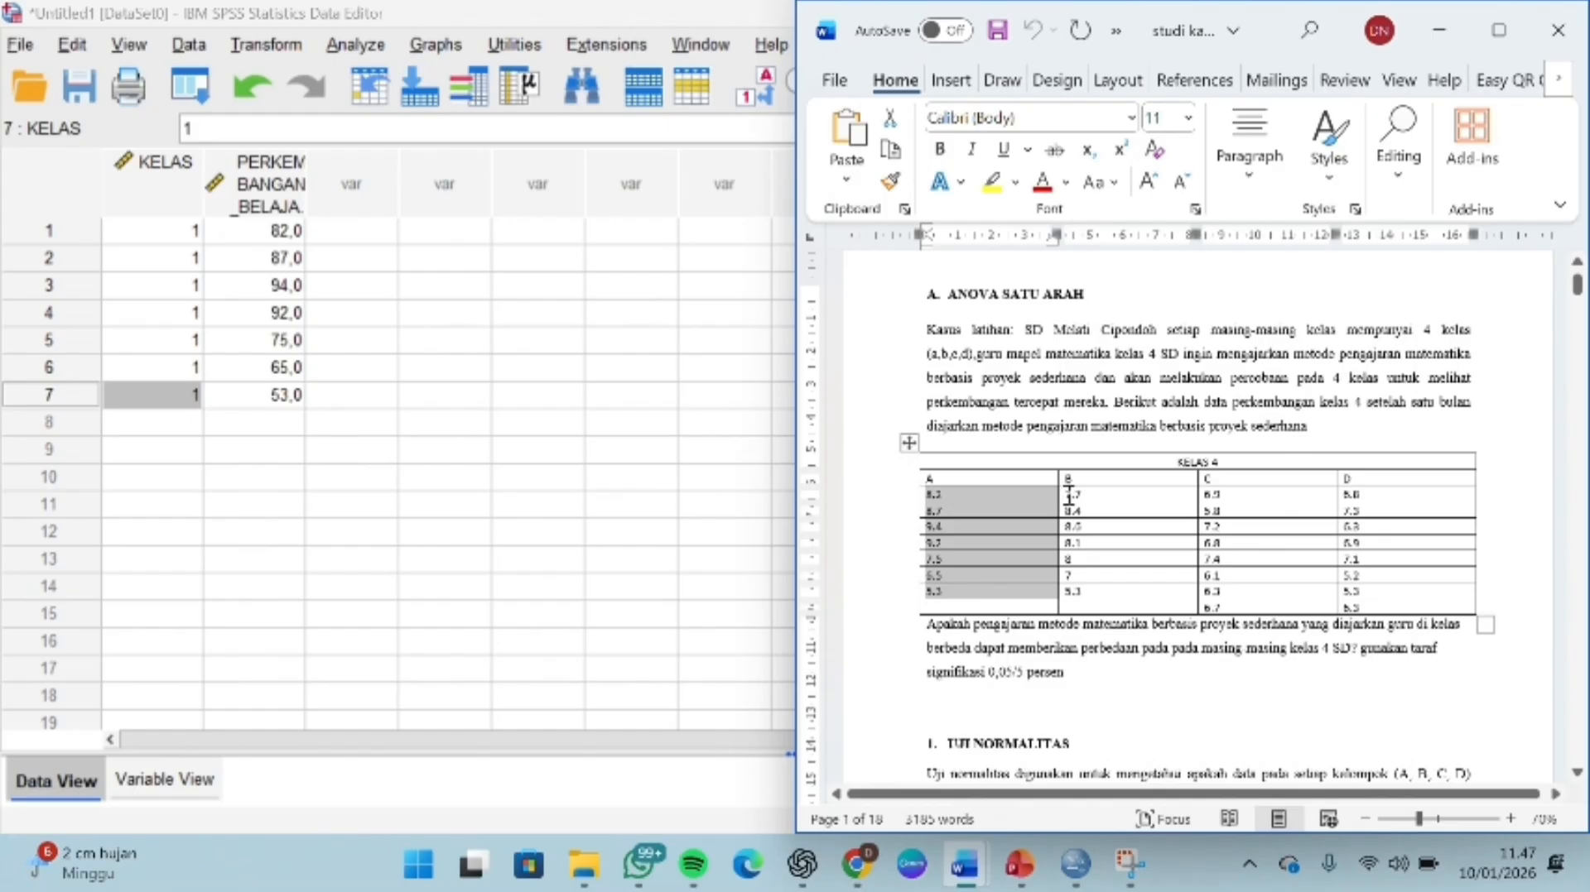
pyautogui.click(1068, 497)
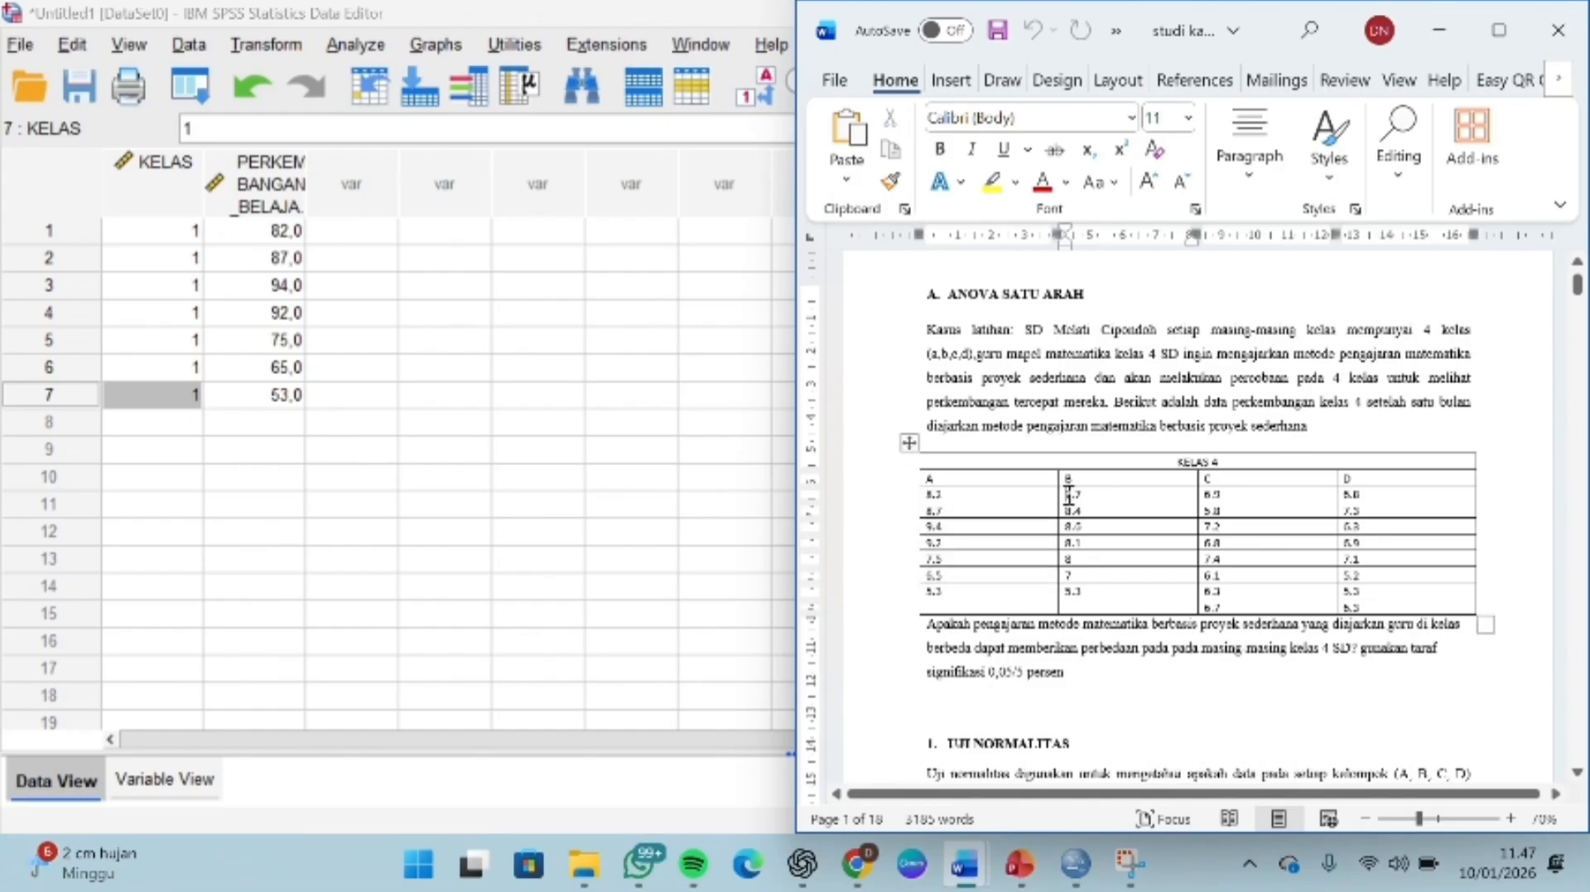
pyautogui.moveTo(1068, 497); pyautogui.dragTo(1122, 627)
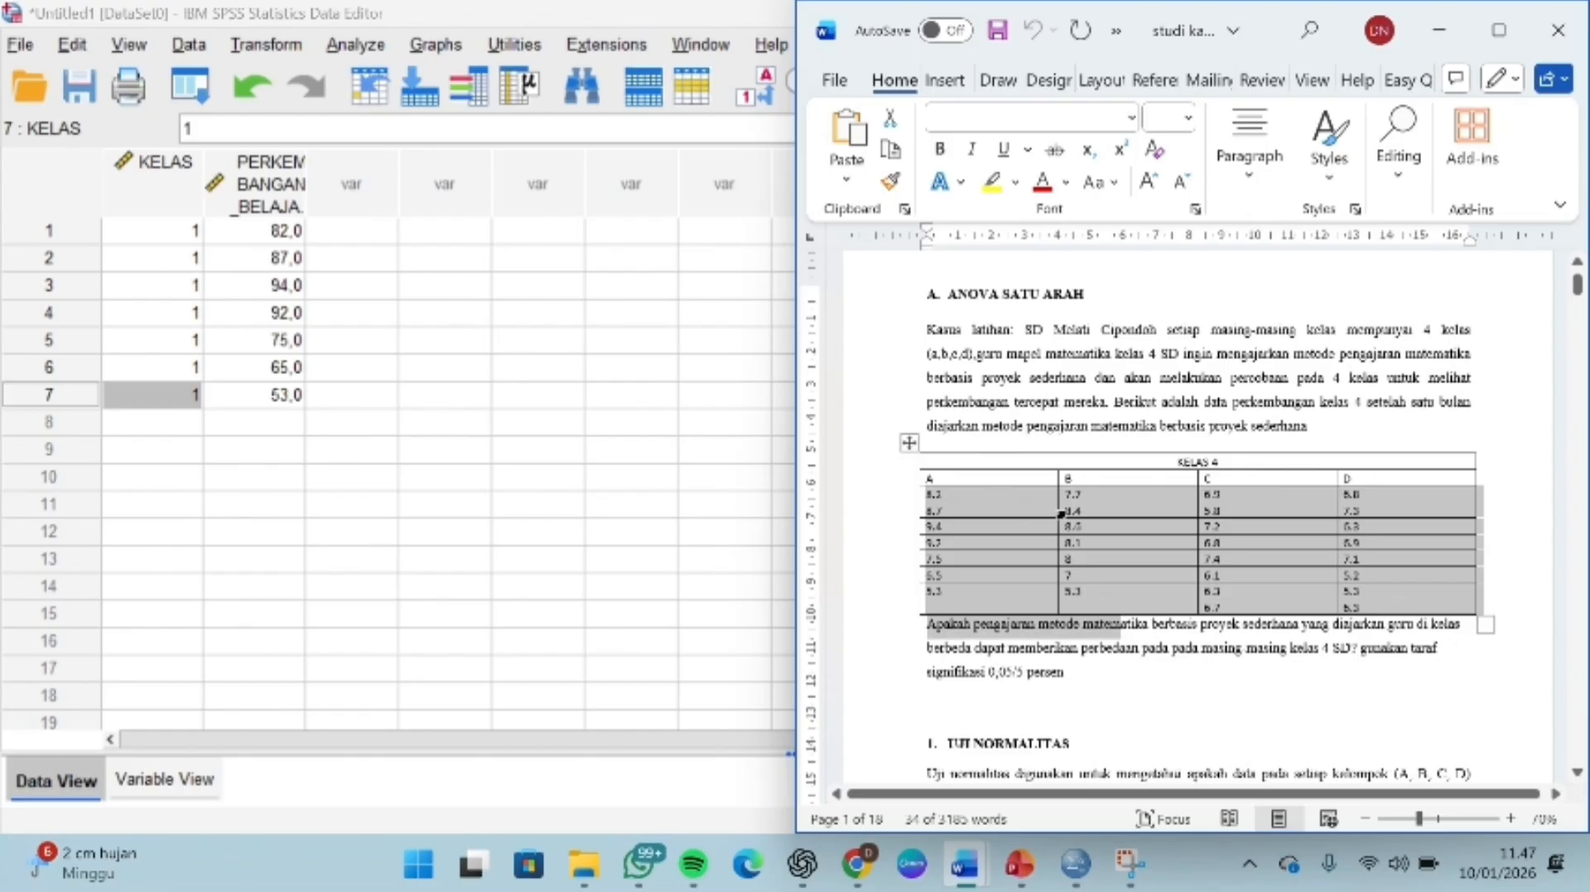
pyautogui.click(1061, 513)
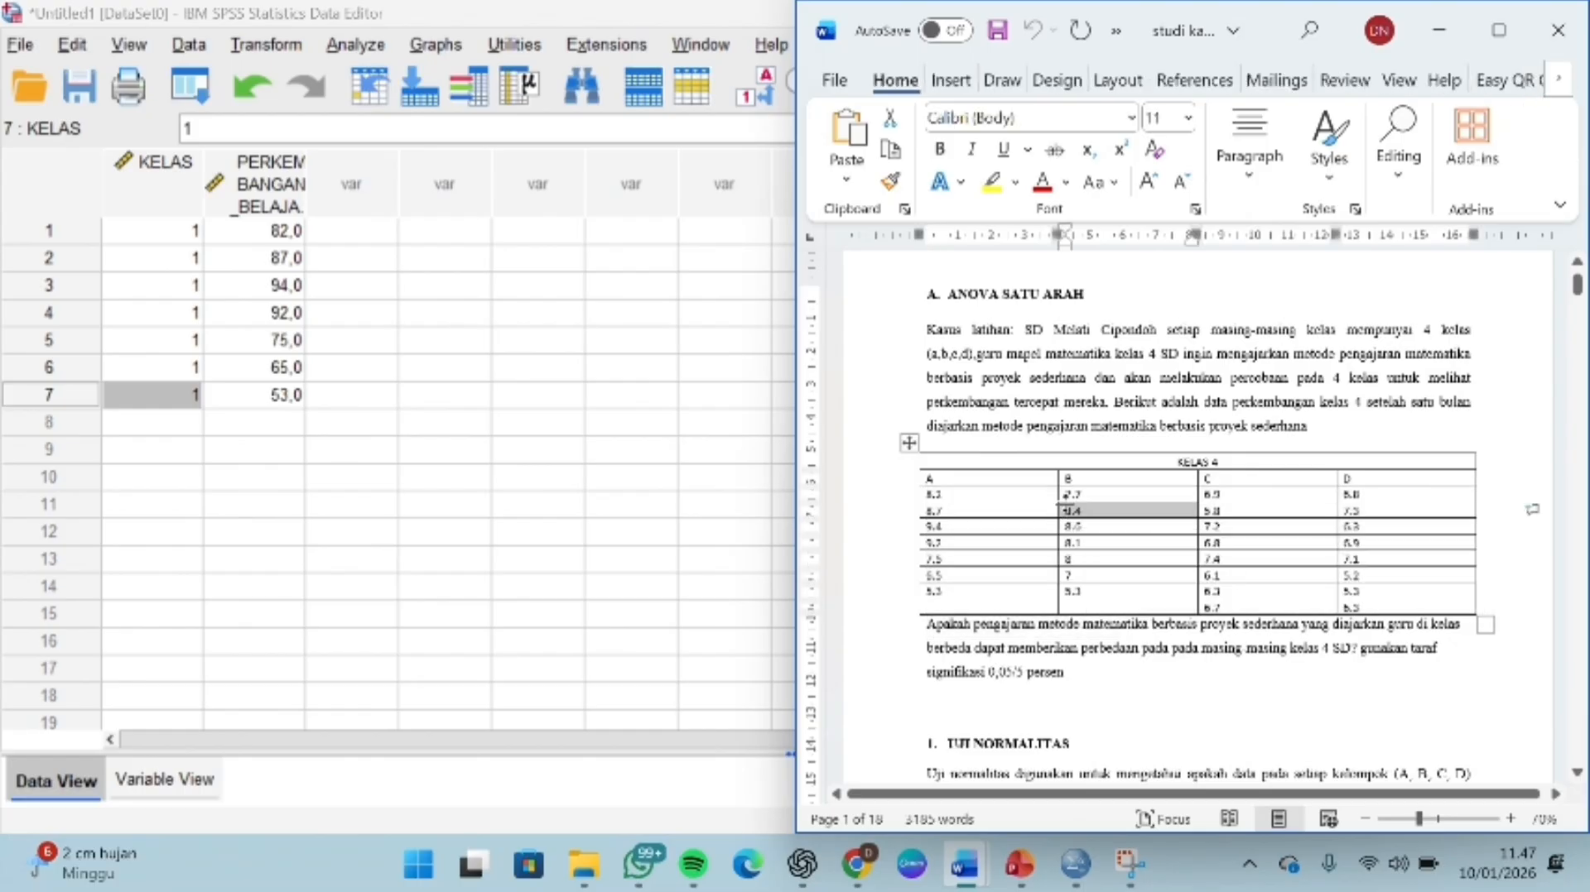
pyautogui.click(1067, 501)
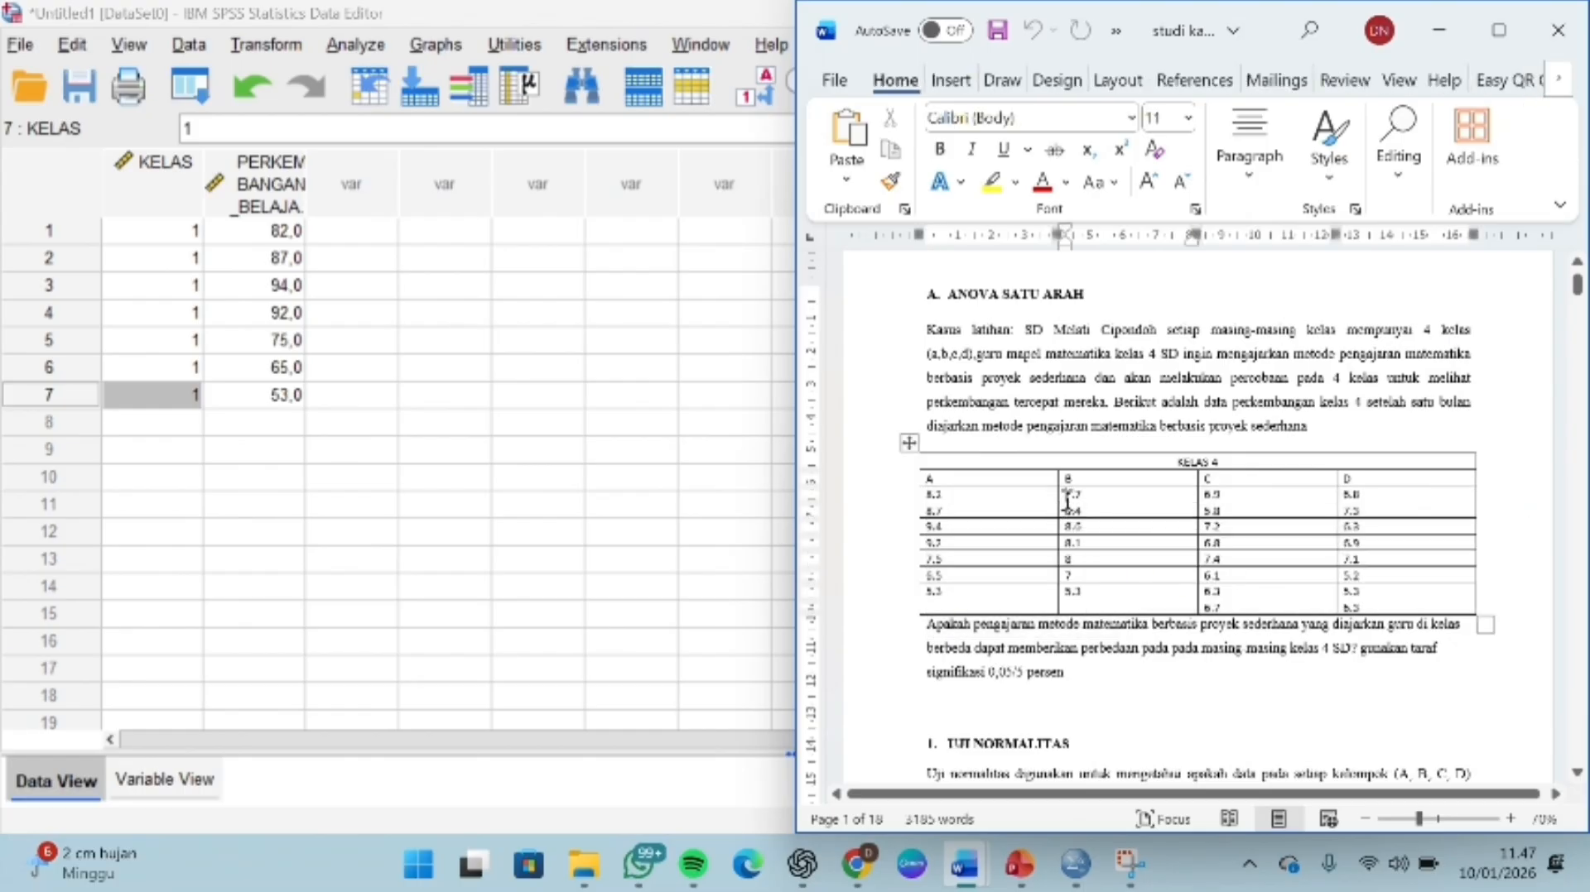
pyautogui.moveTo(1066, 502); pyautogui.dragTo(1093, 607)
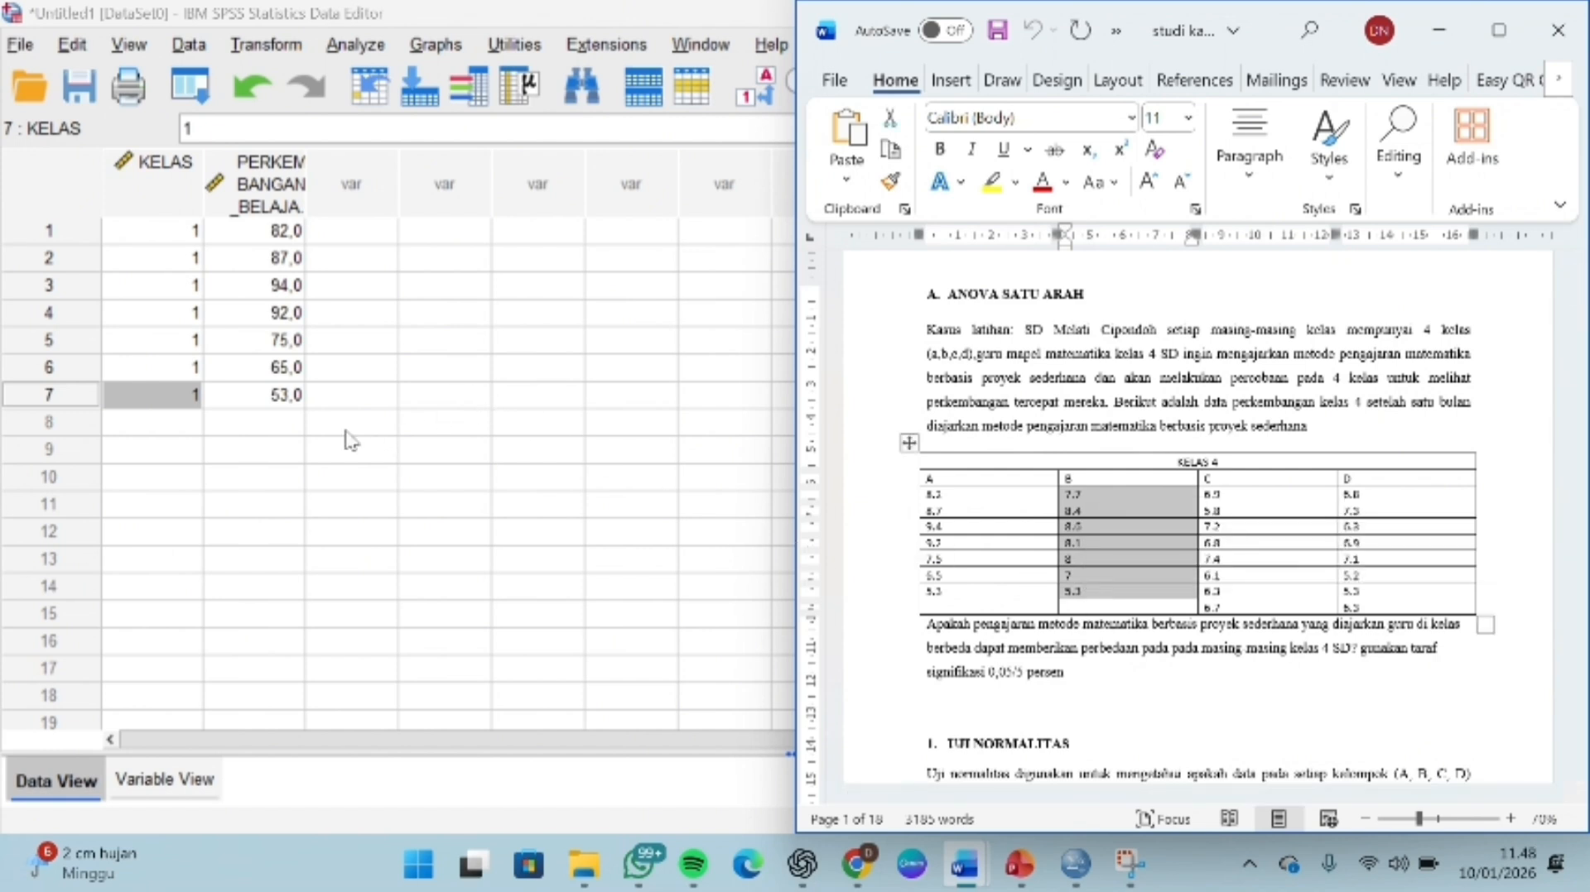
pyautogui.click(269, 424)
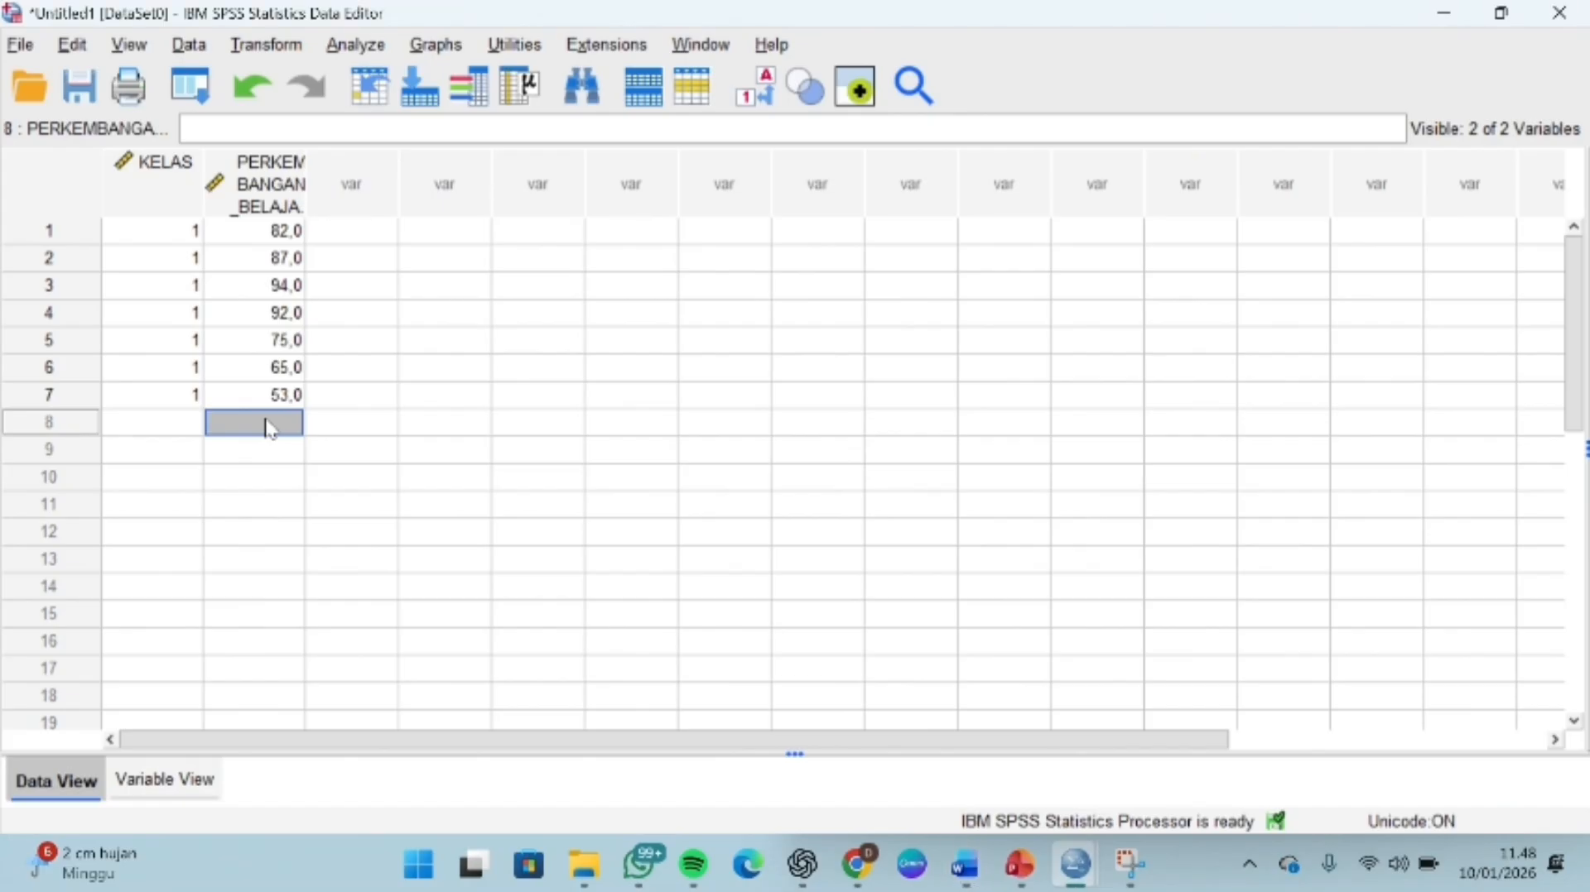
pyautogui.hotkey('ctrl', 'v')
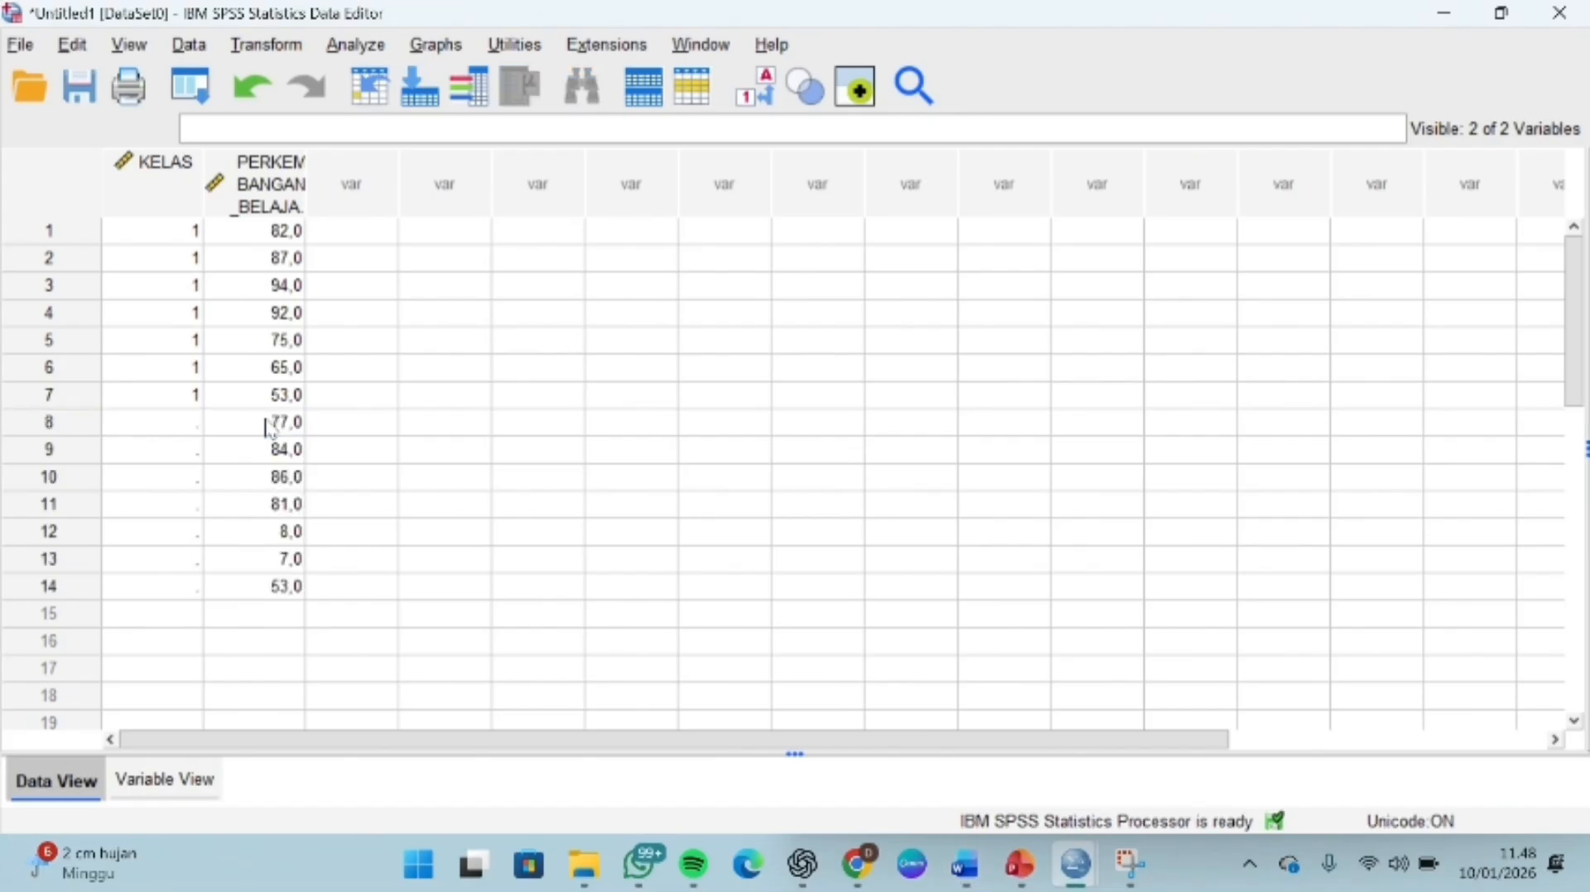
# Step: Enter code 2 in the KELAS column for the class B scores in rows 8 to 14
pyautogui.click(175, 424)
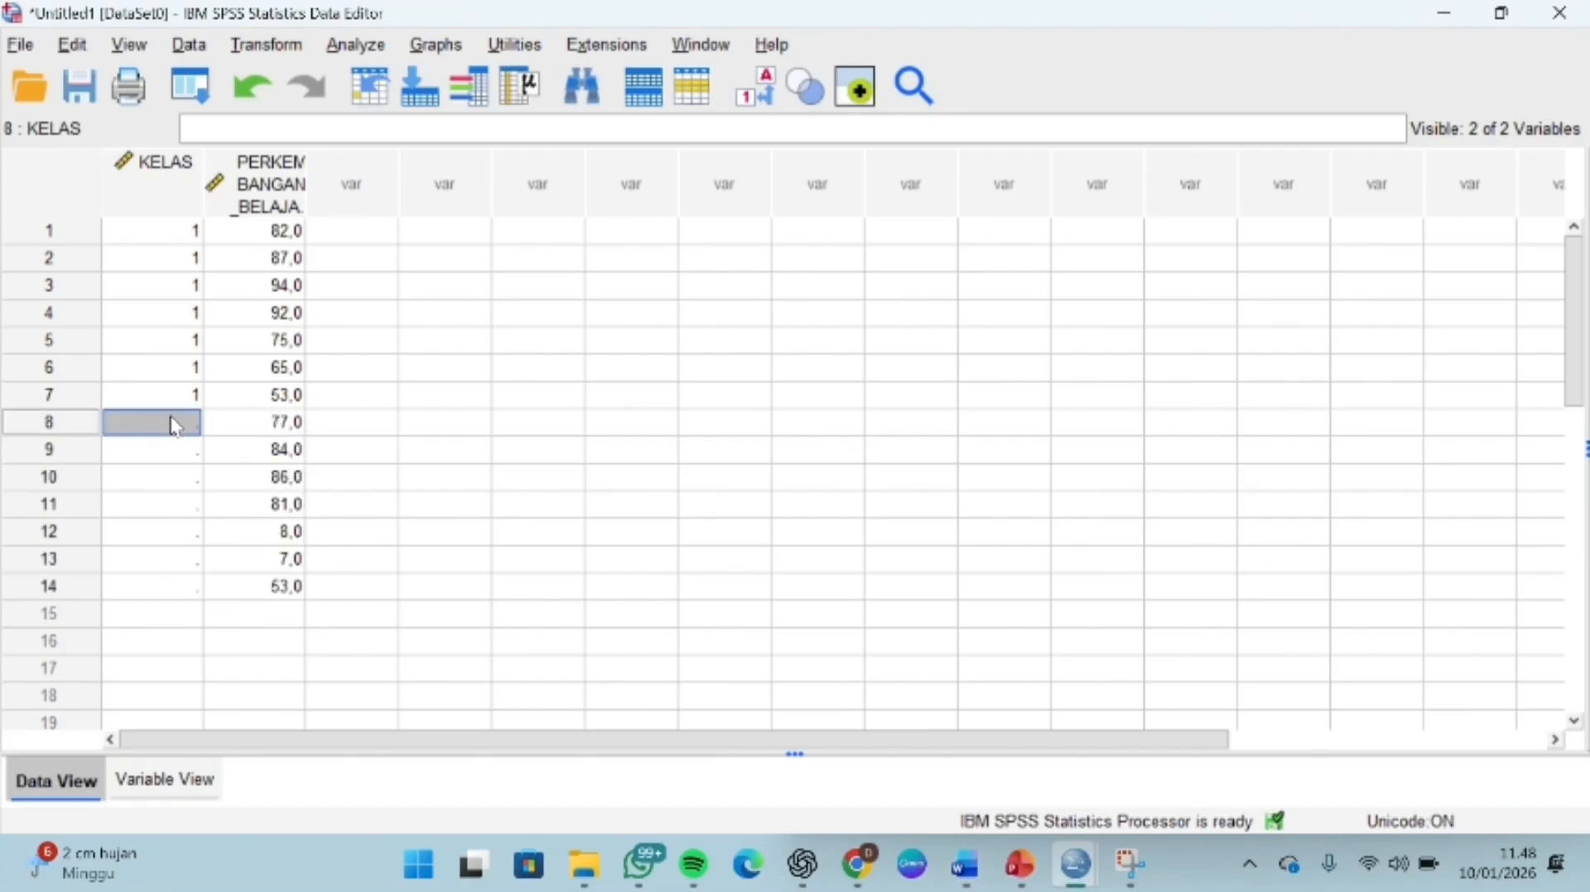
pyautogui.write('2')
pyautogui.press('Return')
pyautogui.write('2')
pyautogui.press('Return')
pyautogui.write('2')
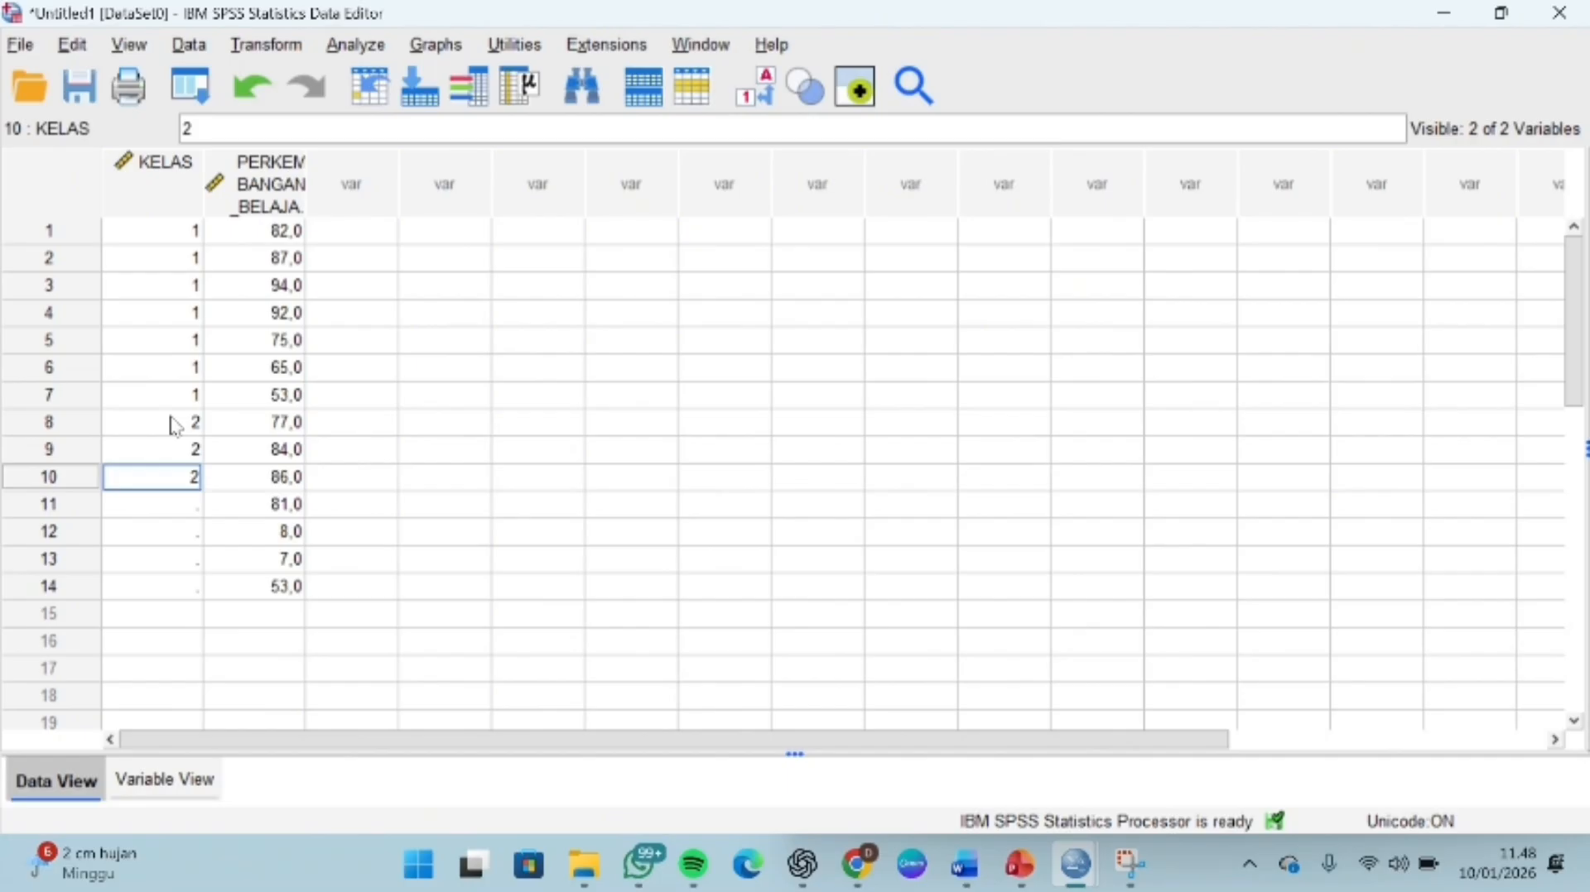
pyautogui.press('Return')
pyautogui.write('2')
pyautogui.press('Return')
pyautogui.write('2')
pyautogui.press('Return')
pyautogui.write('2')
pyautogui.press('Return')
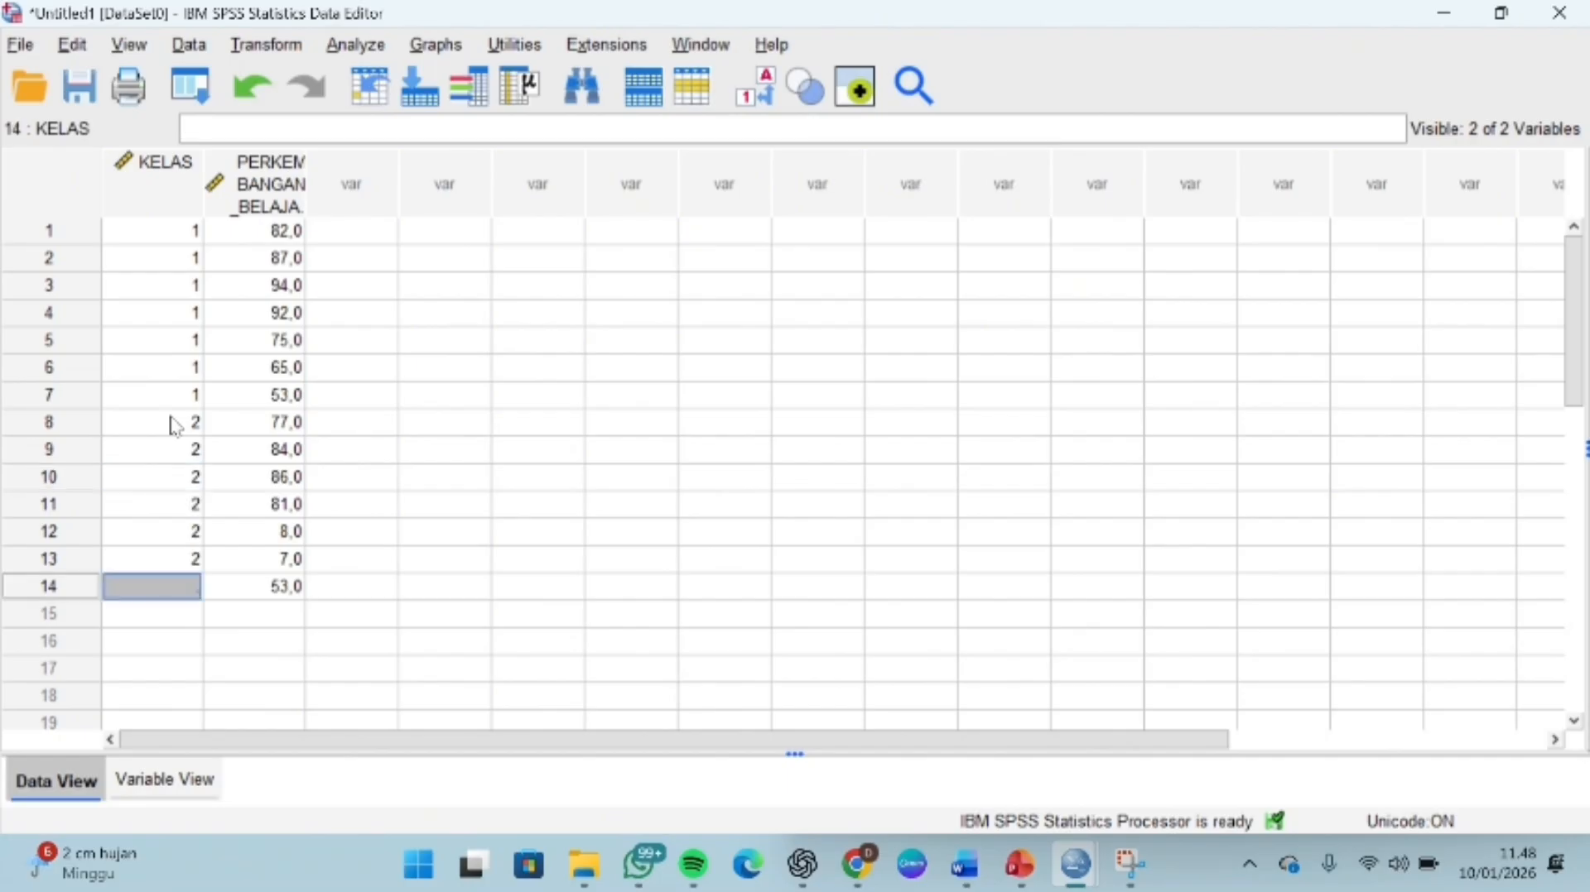
pyautogui.write('2')
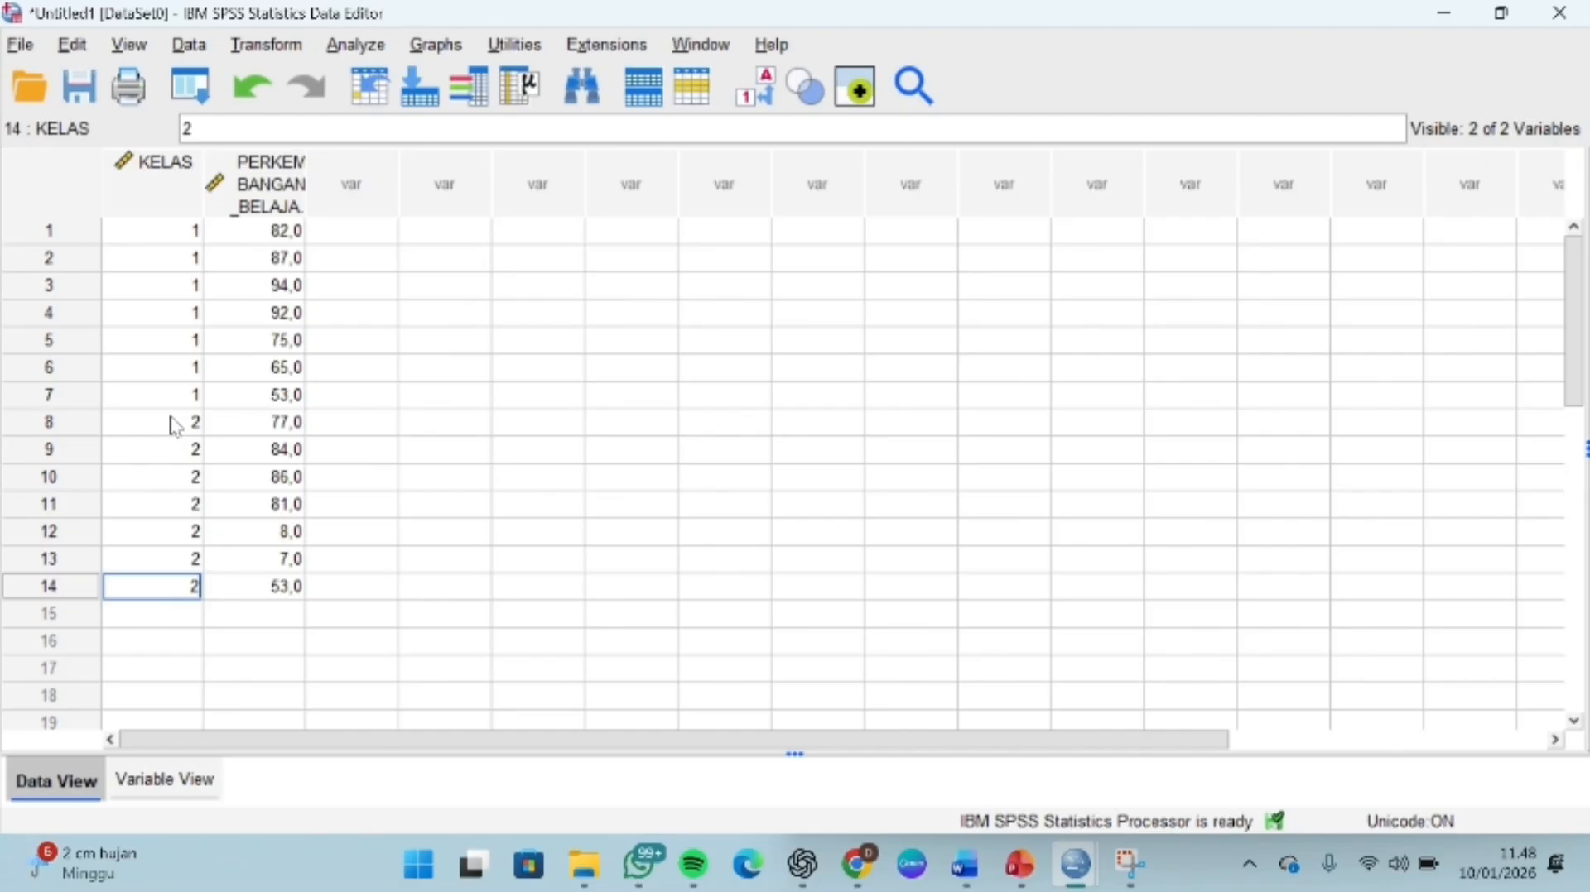
# Step: Paste the class C scores into the PERKEMBANGAN_BELAJAR column from row 15 and enter code 3 in KELAS for rows 15 to 22
pyautogui.click(298, 620)
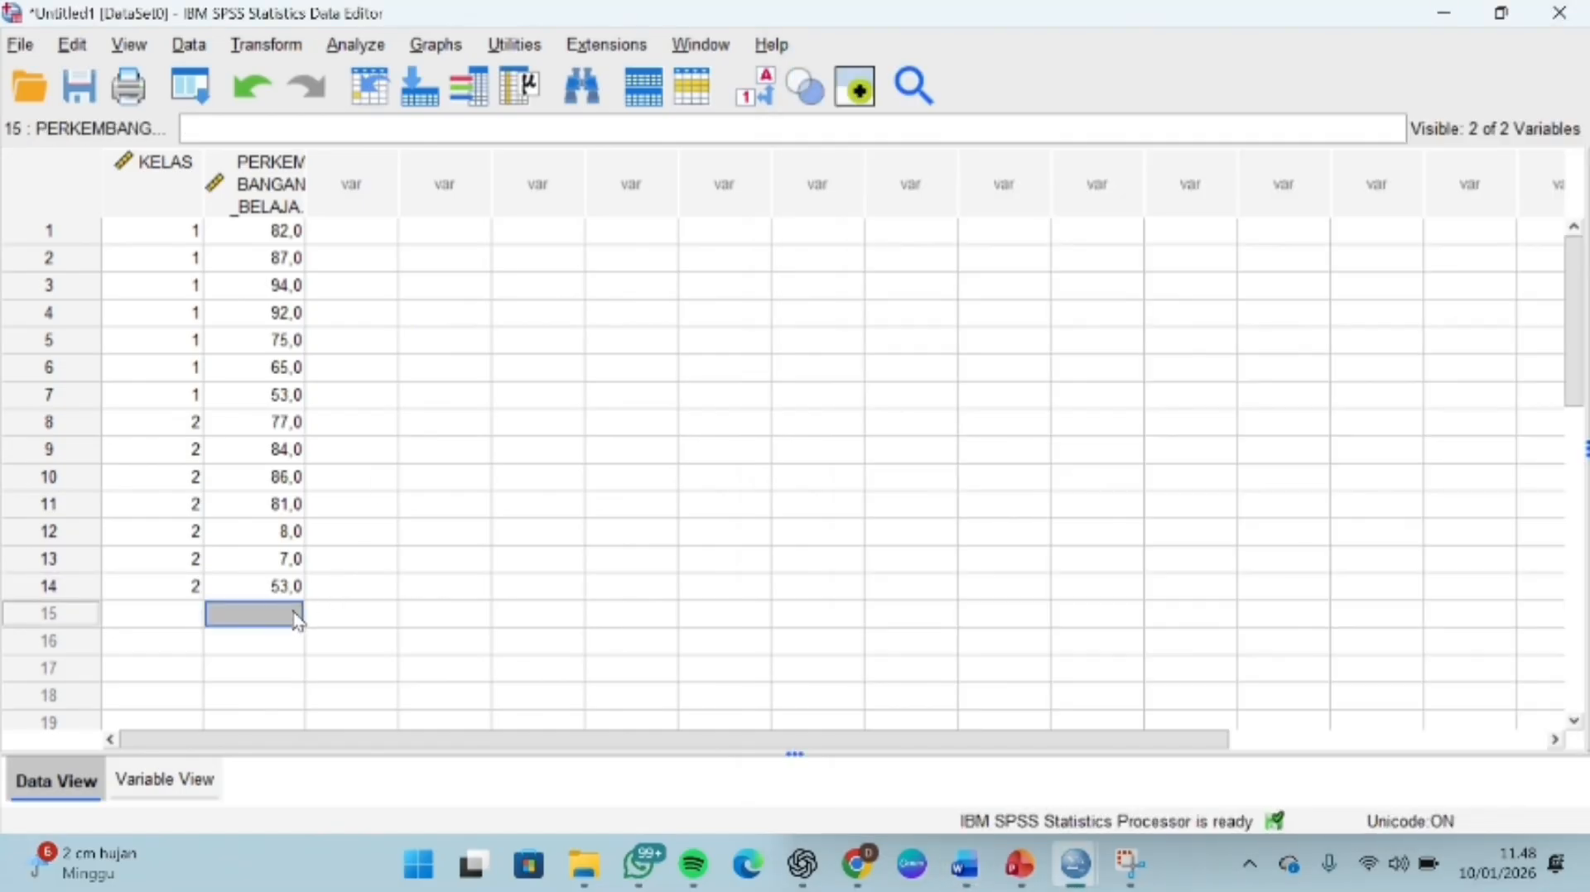
pyautogui.hotkey('ctrl', 'v')
pyautogui.click(177, 617)
pyautogui.write('3')
pyautogui.press('Return')
pyautogui.write('3')
pyautogui.press('Return')
pyautogui.write('3')
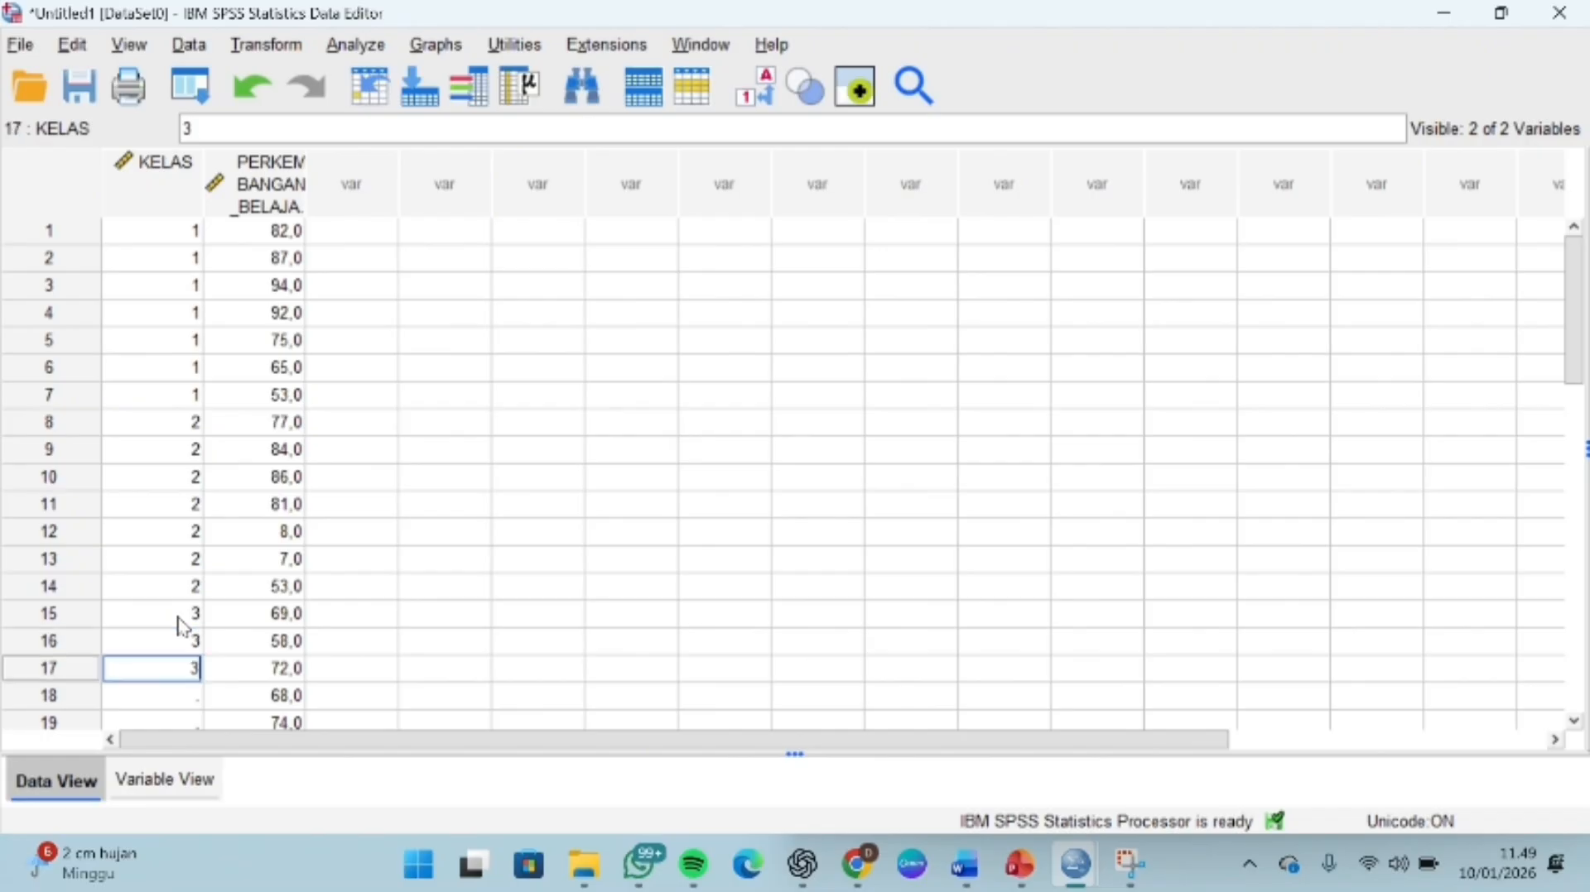
pyautogui.press('Return')
pyautogui.write('3')
pyautogui.press('Return')
pyautogui.write('3')
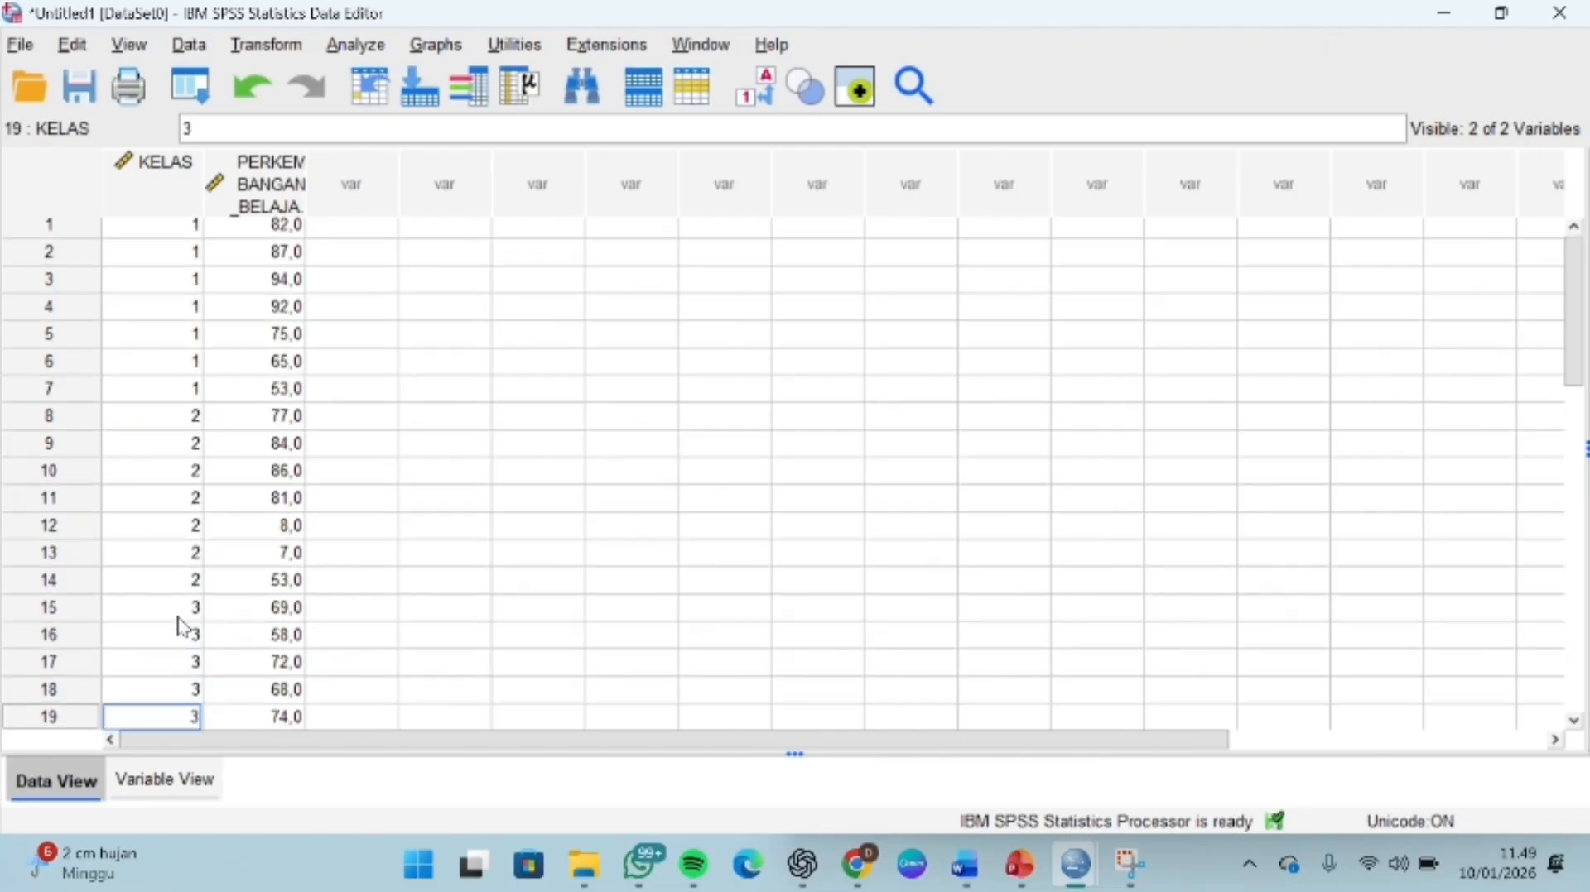
pyautogui.scroll(-1, 177, 627)
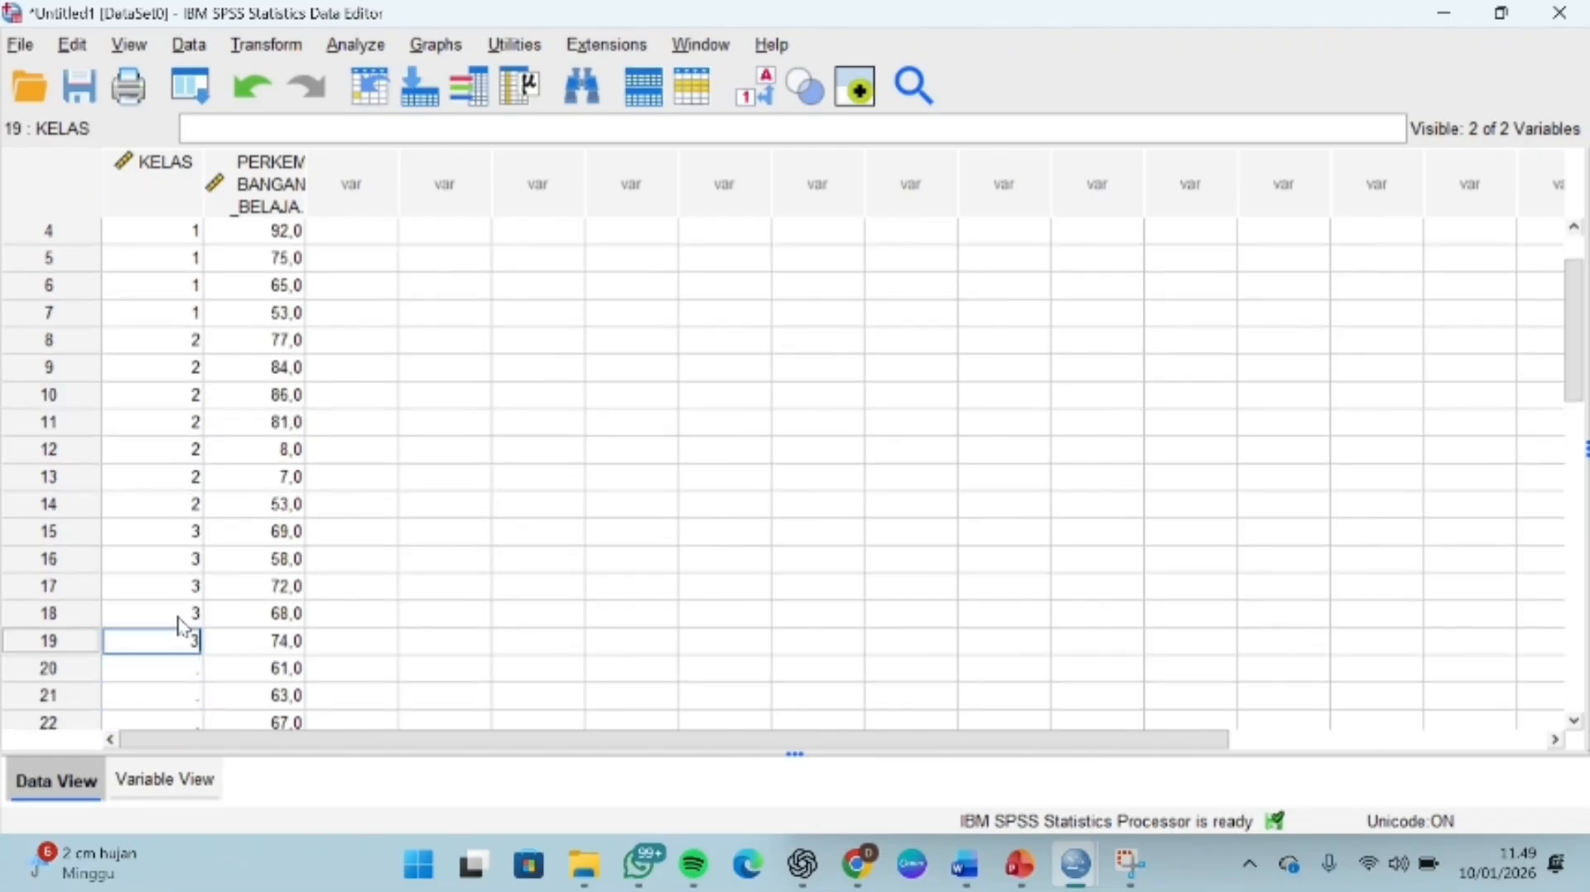
pyautogui.press('Return')
pyautogui.write('3')
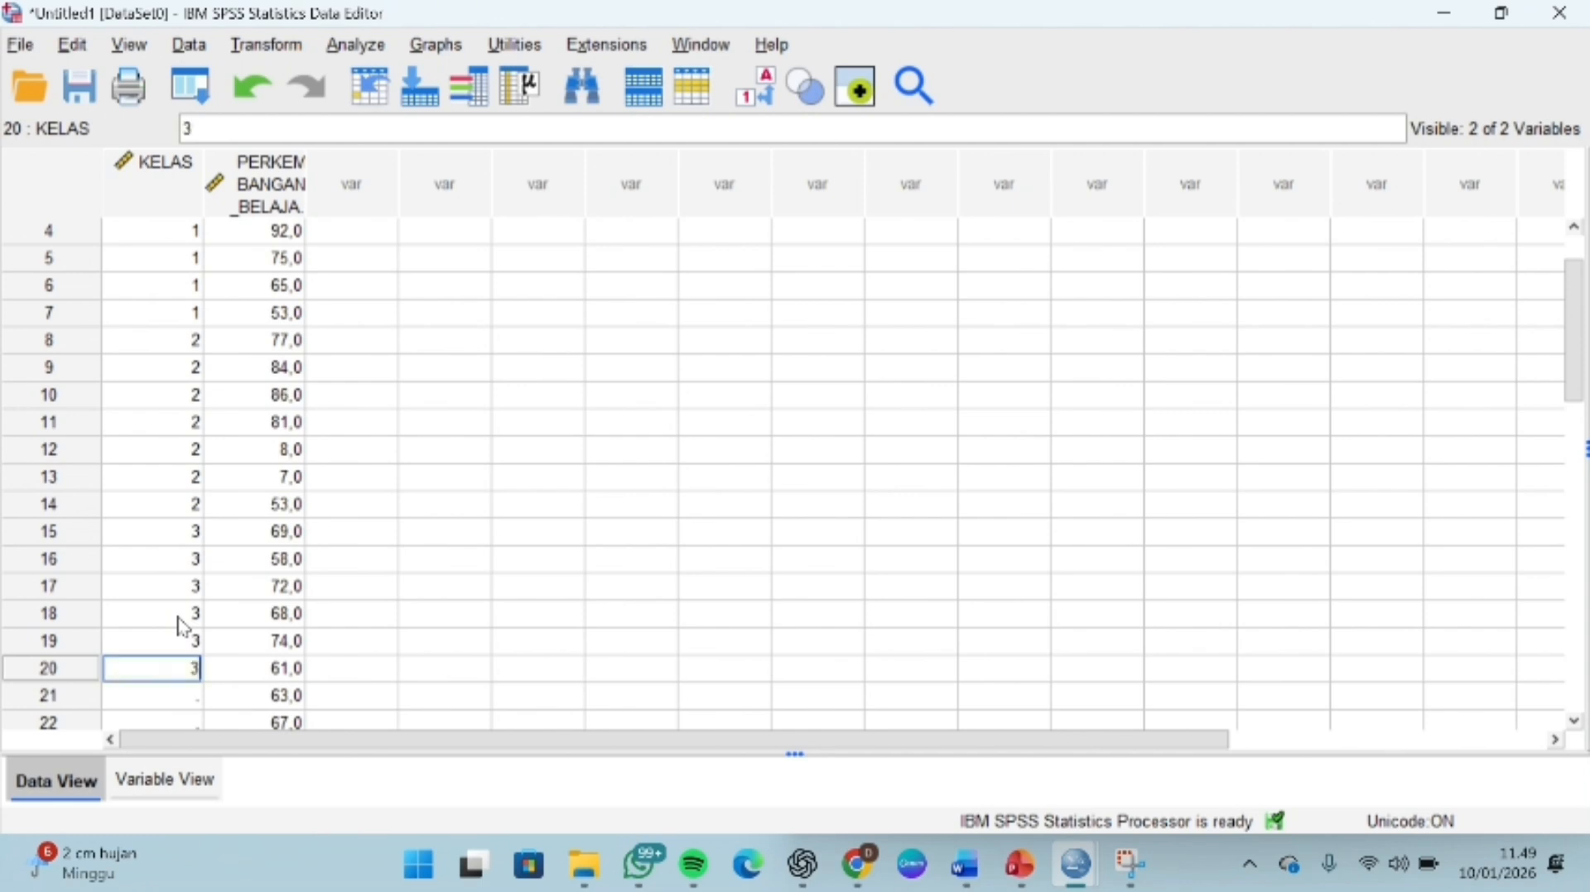
pyautogui.press('Return')
pyautogui.write('3')
pyautogui.press('Return')
pyautogui.write('3')
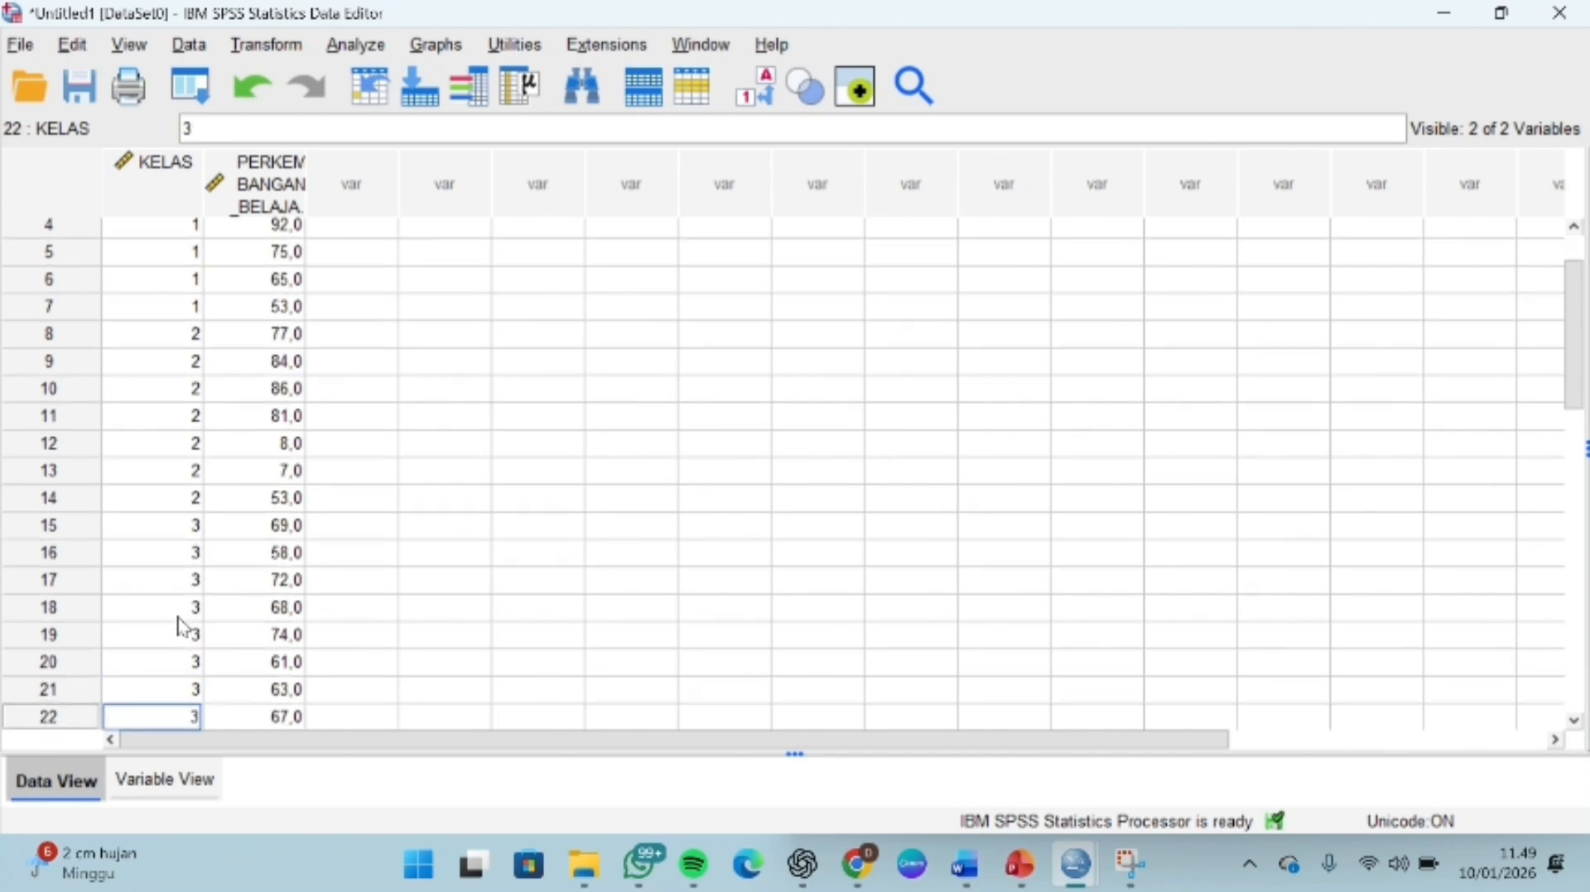
# Step: Copy the class D scores from the Word document's KELAS 4 table into the PERKEMBANGAN_BELAJAR column in SPSS, starting at row 23
pyautogui.scroll(-2, 177, 627)
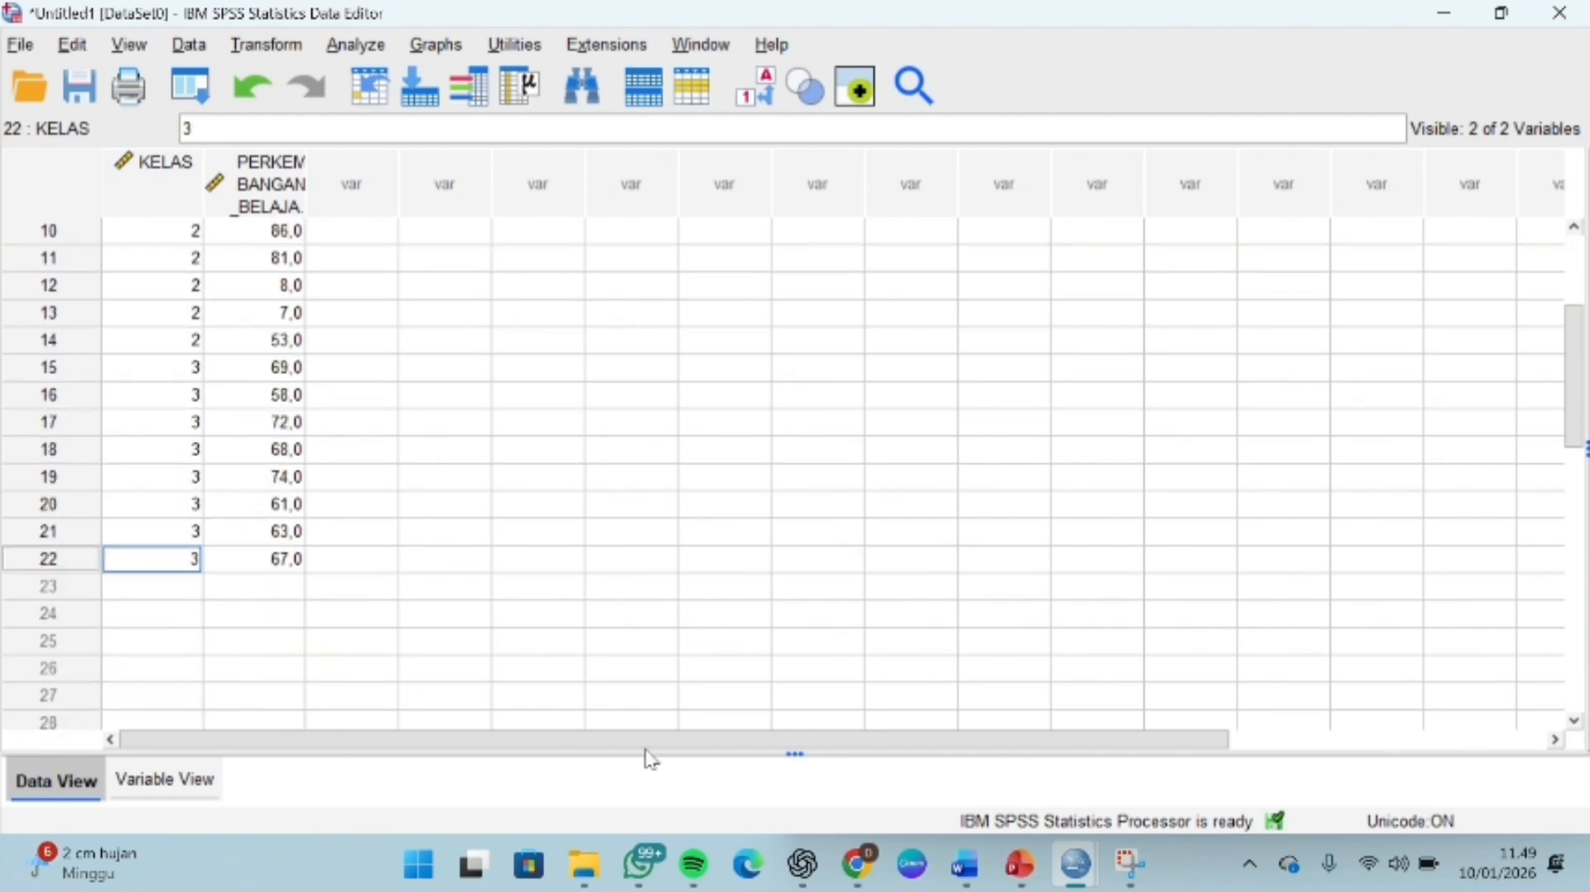
pyautogui.moveTo(968, 865)
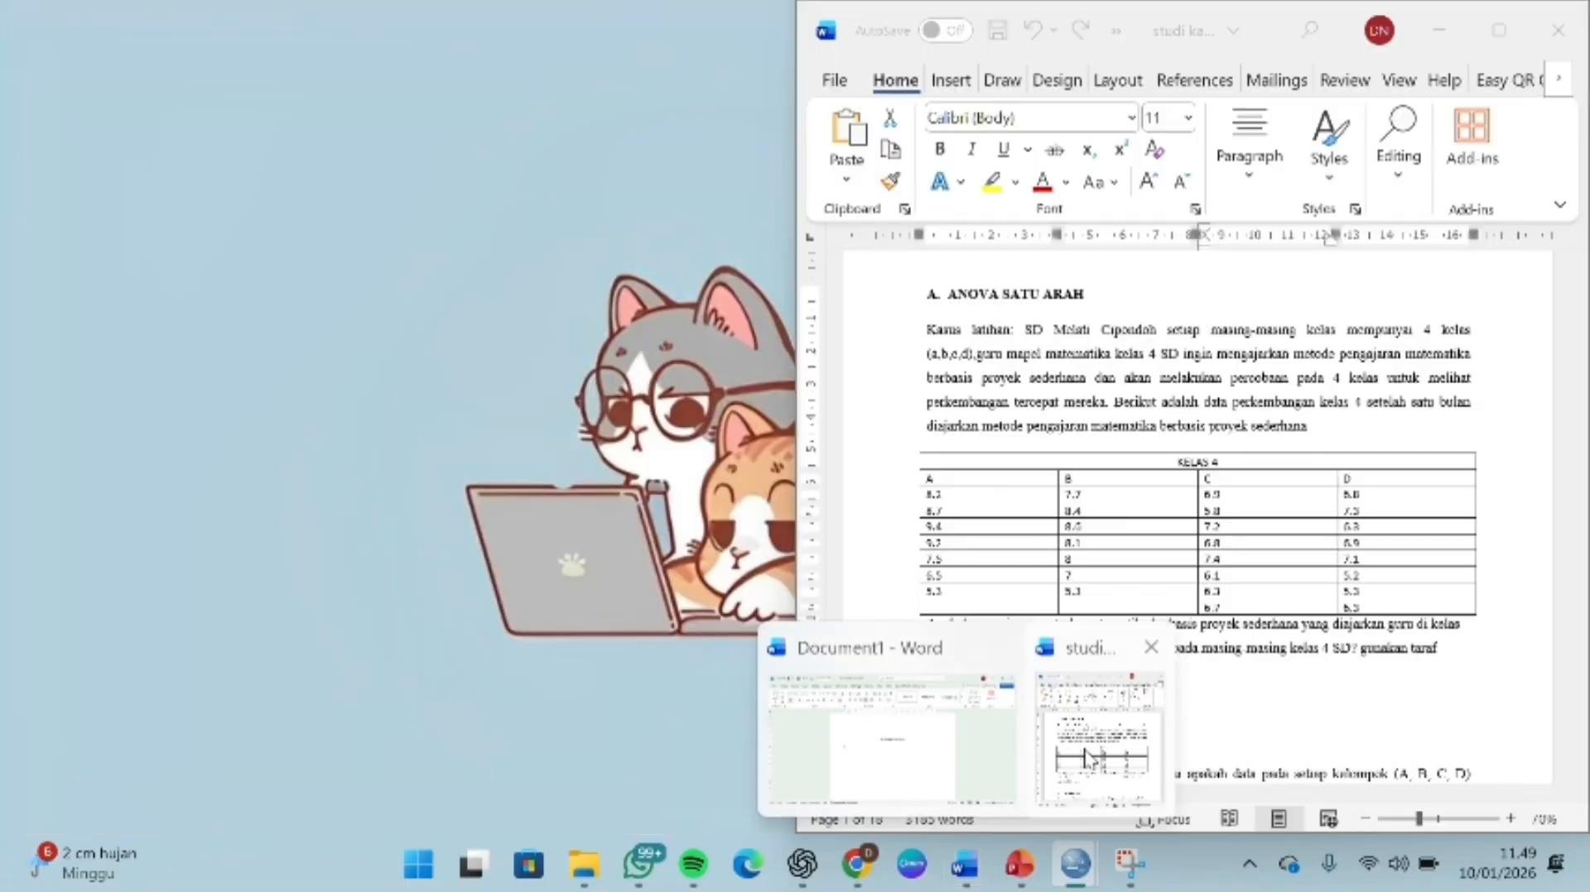
pyautogui.click(1085, 749)
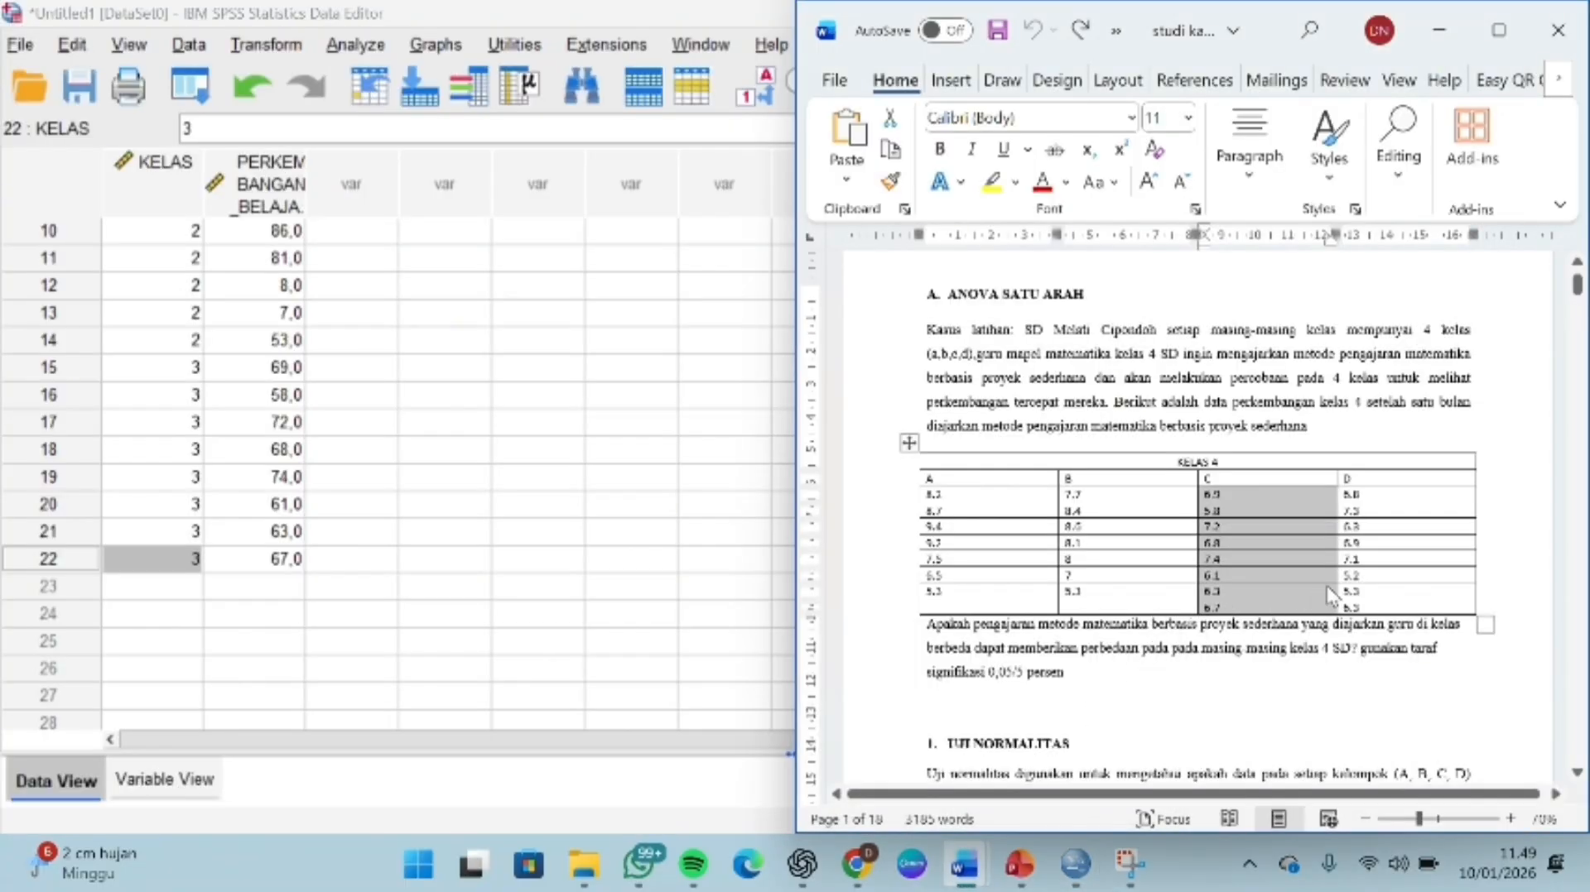
pyautogui.click(1346, 494)
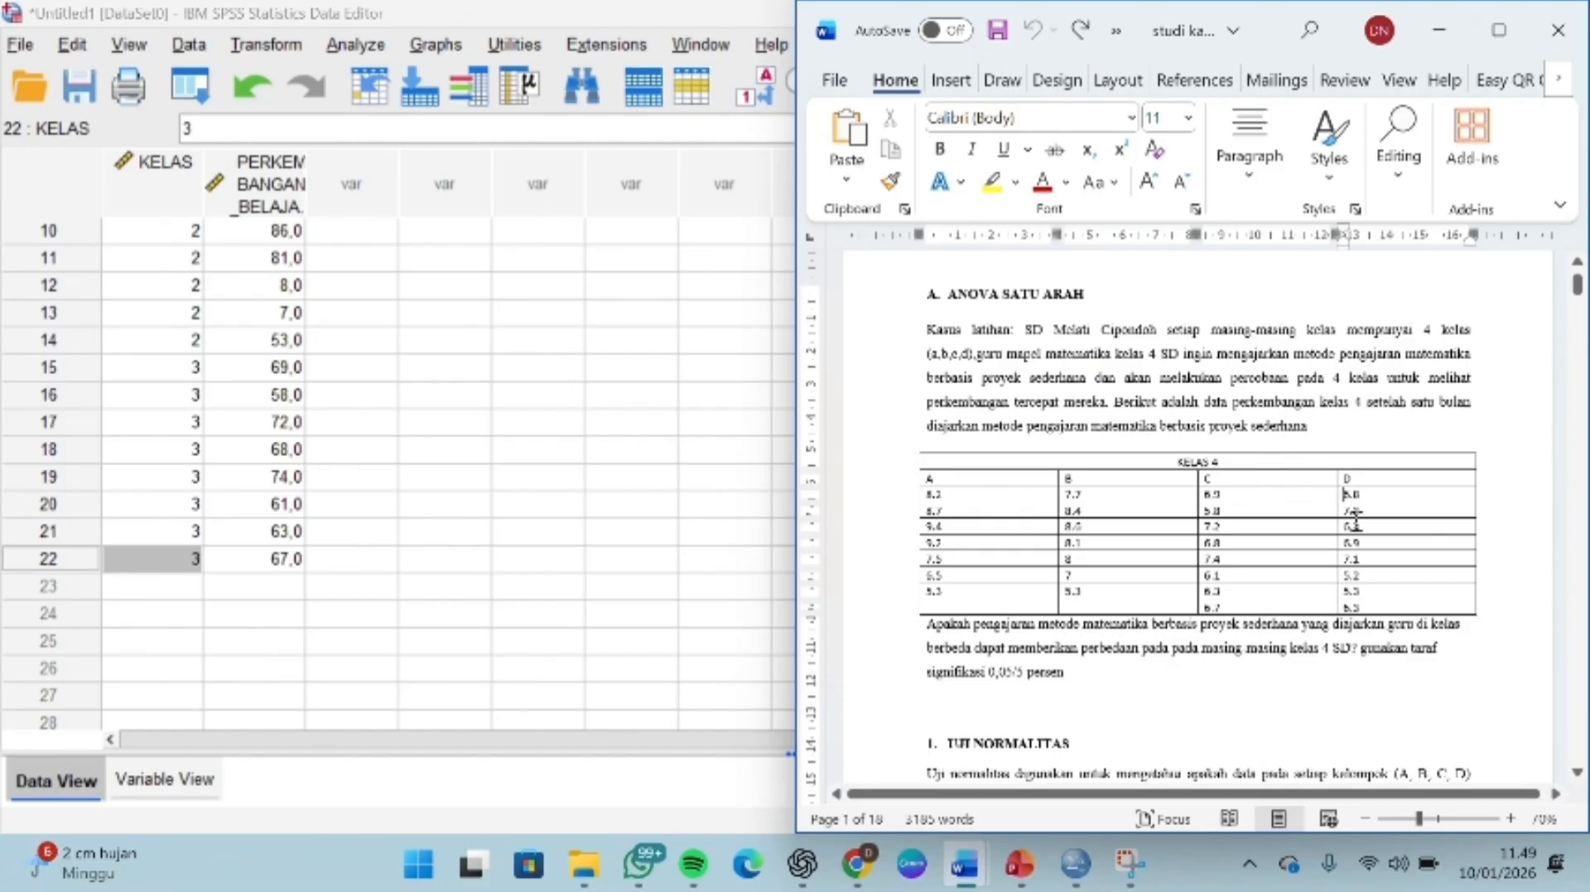
pyautogui.moveTo(1346, 495); pyautogui.dragTo(1377, 615)
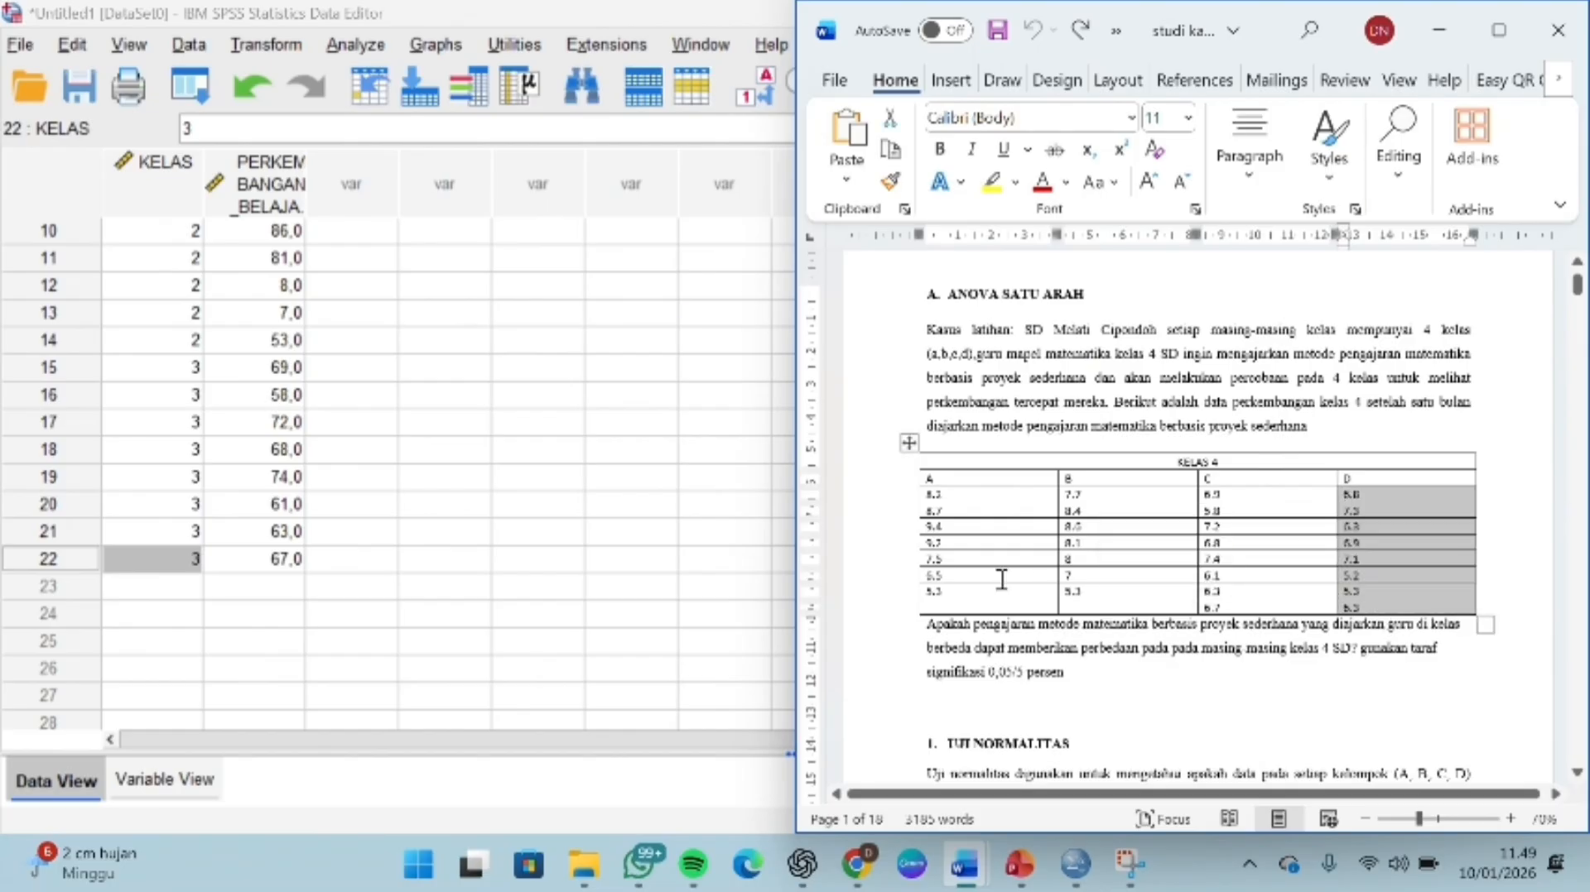
pyautogui.click(279, 593)
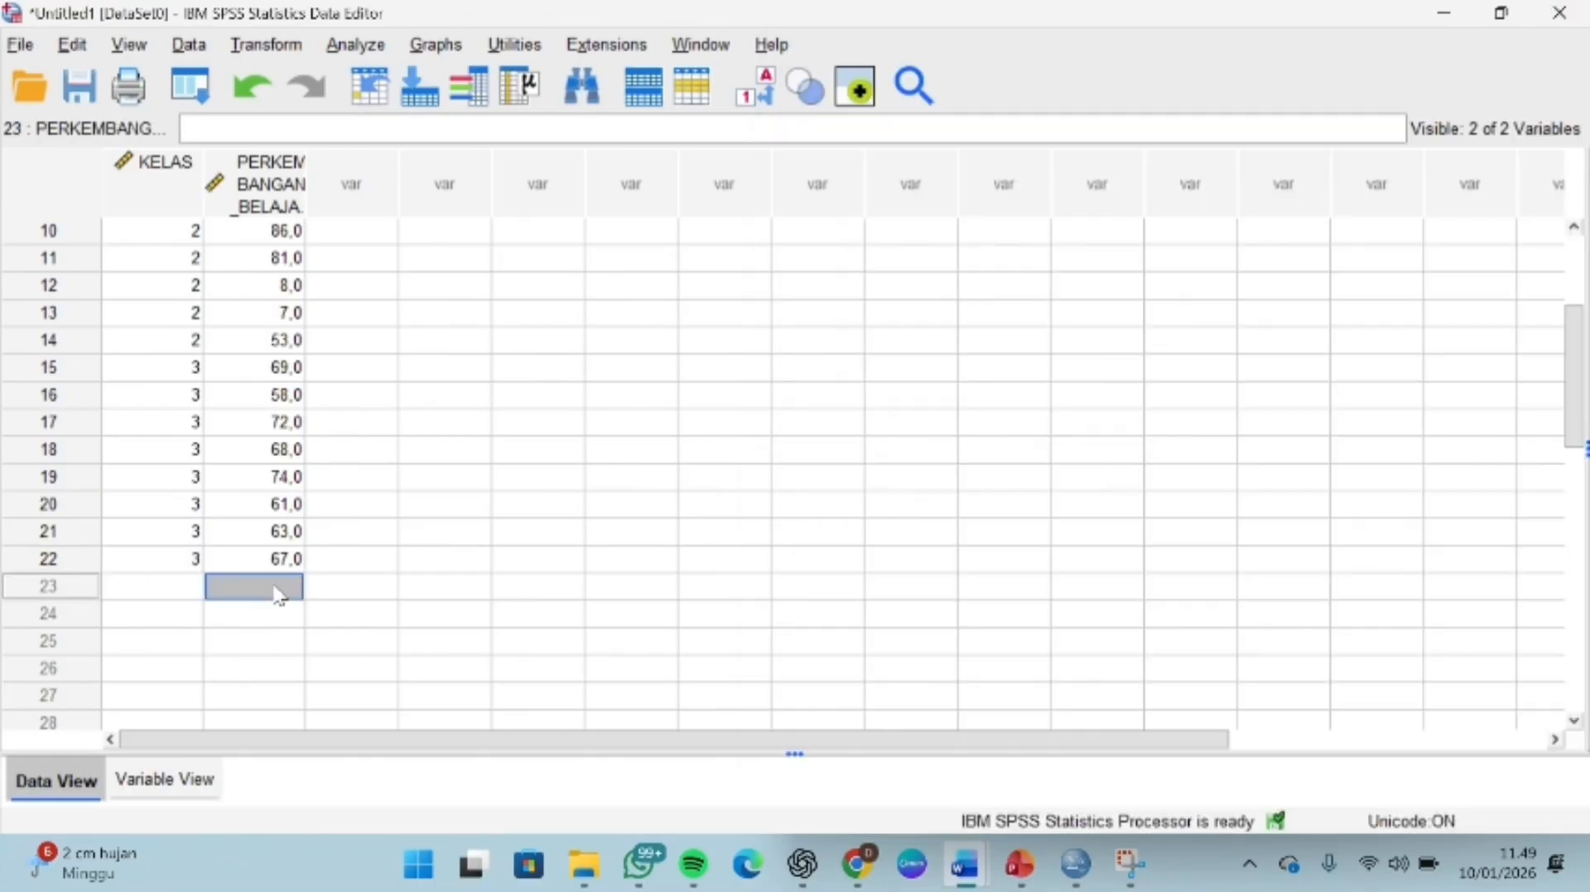
pyautogui.hotkey('ctrl', 'v')
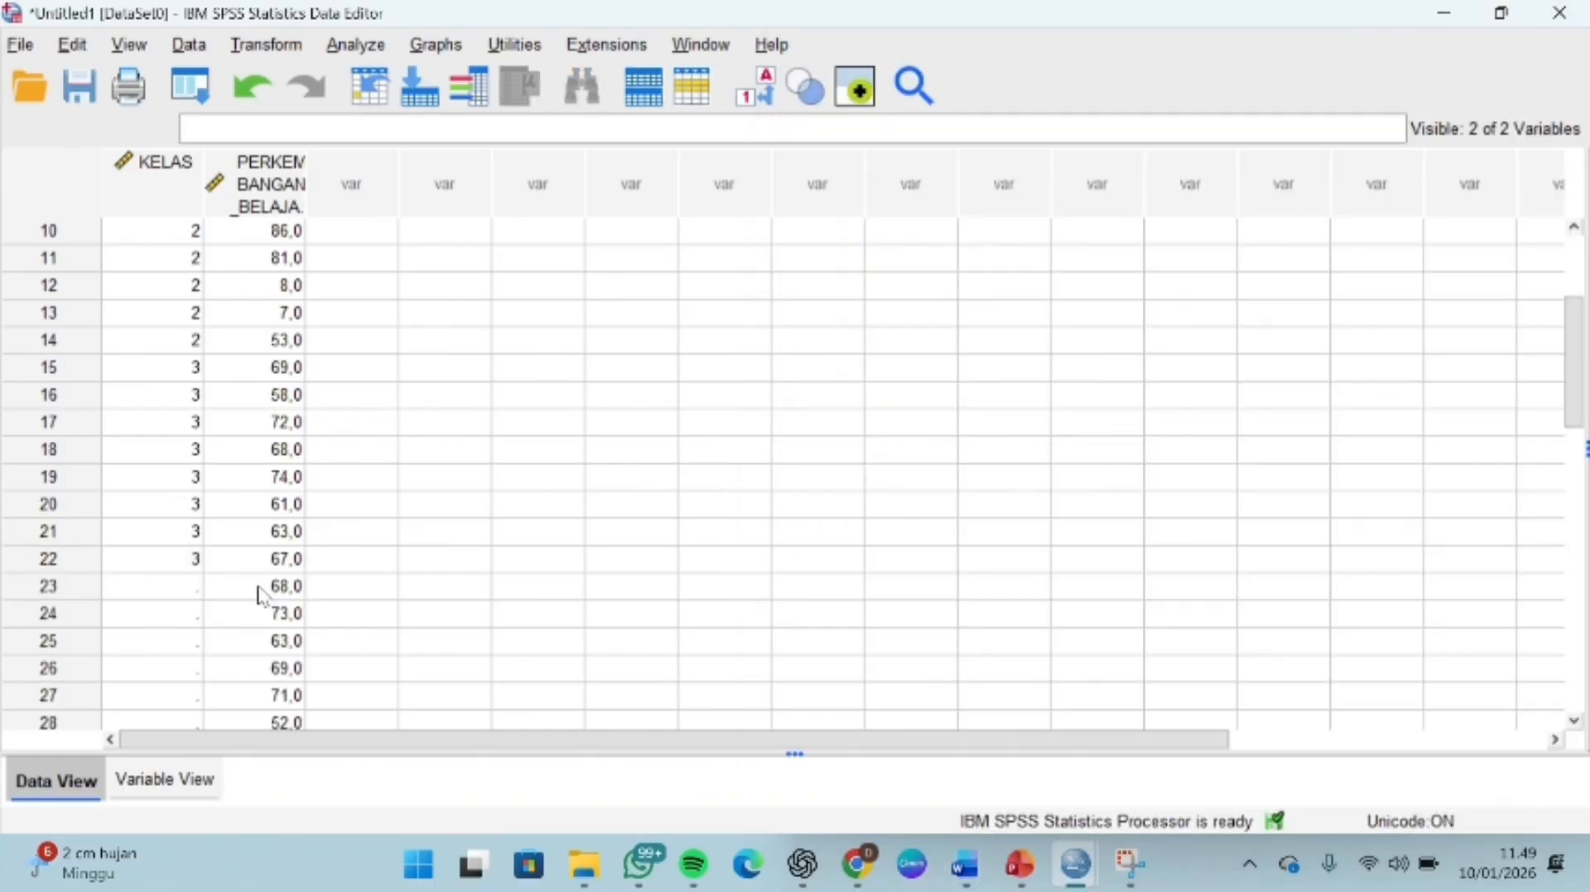
# Step: Enter code 4 in the KELAS column for the class D scores in rows 23 to 30
pyautogui.click(159, 592)
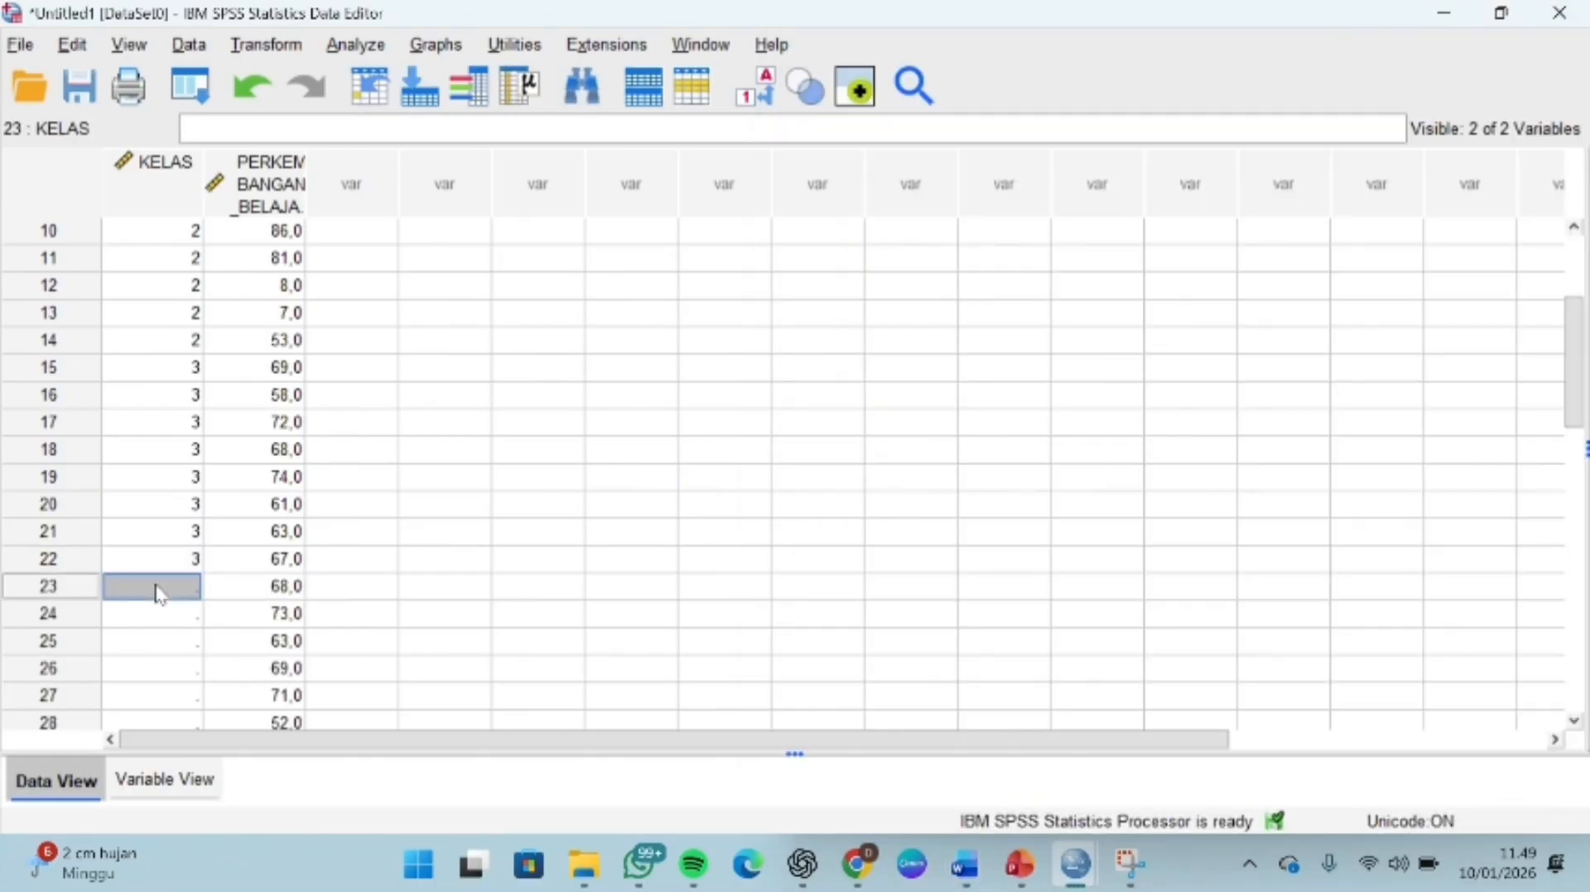
pyautogui.write('4')
pyautogui.press('Return')
pyautogui.write('4')
pyautogui.press('Return')
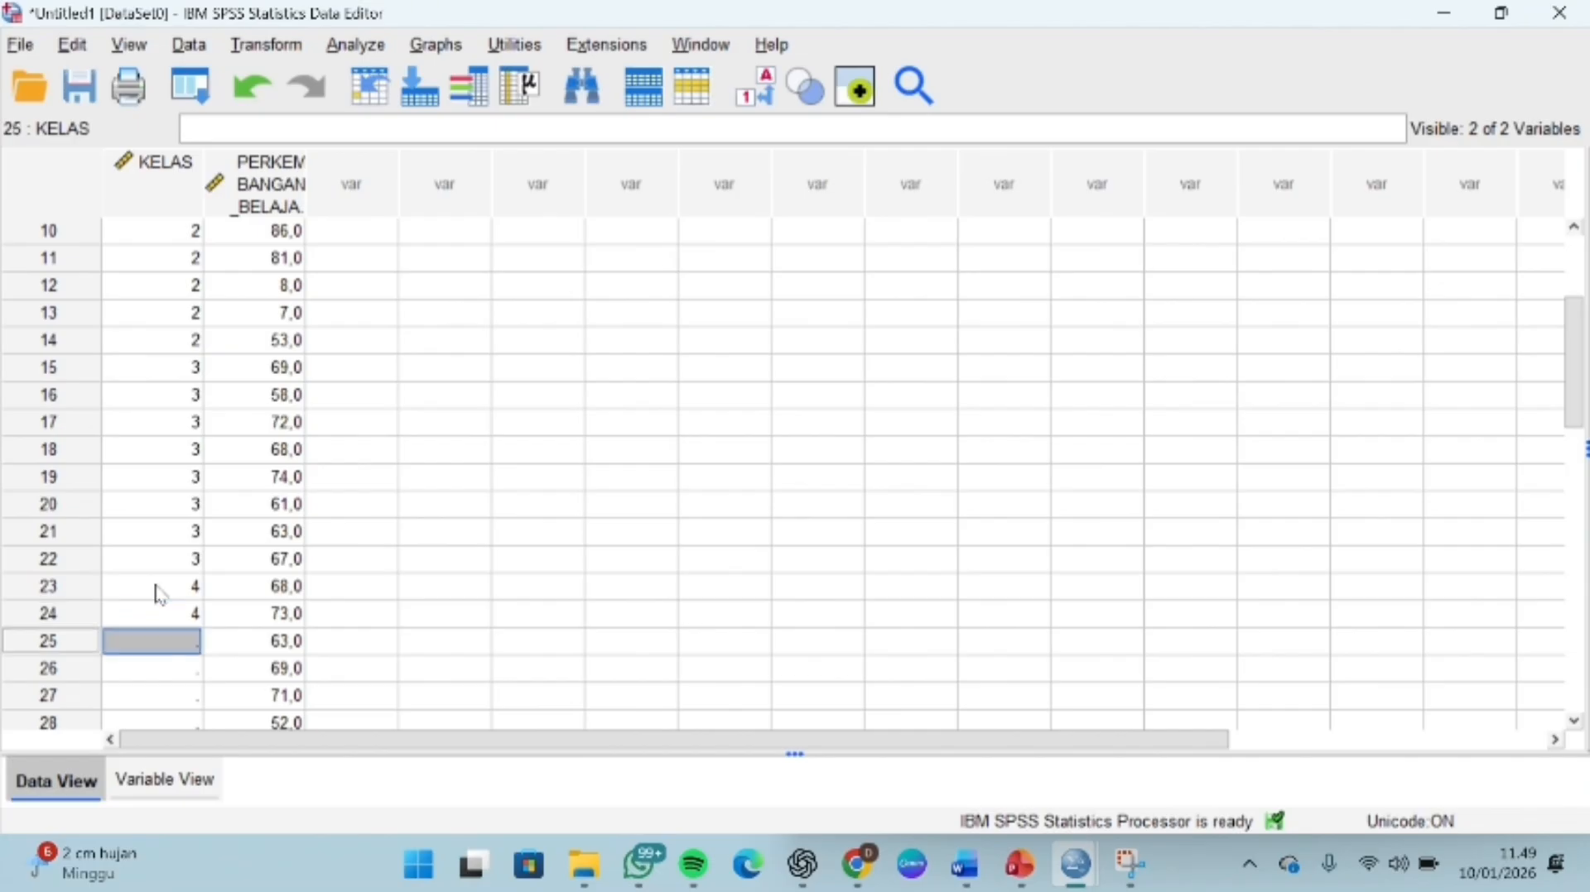
pyautogui.write('4')
pyautogui.press('Return')
pyautogui.write('4')
pyautogui.press('Return')
pyautogui.write('4')
pyautogui.press('Return')
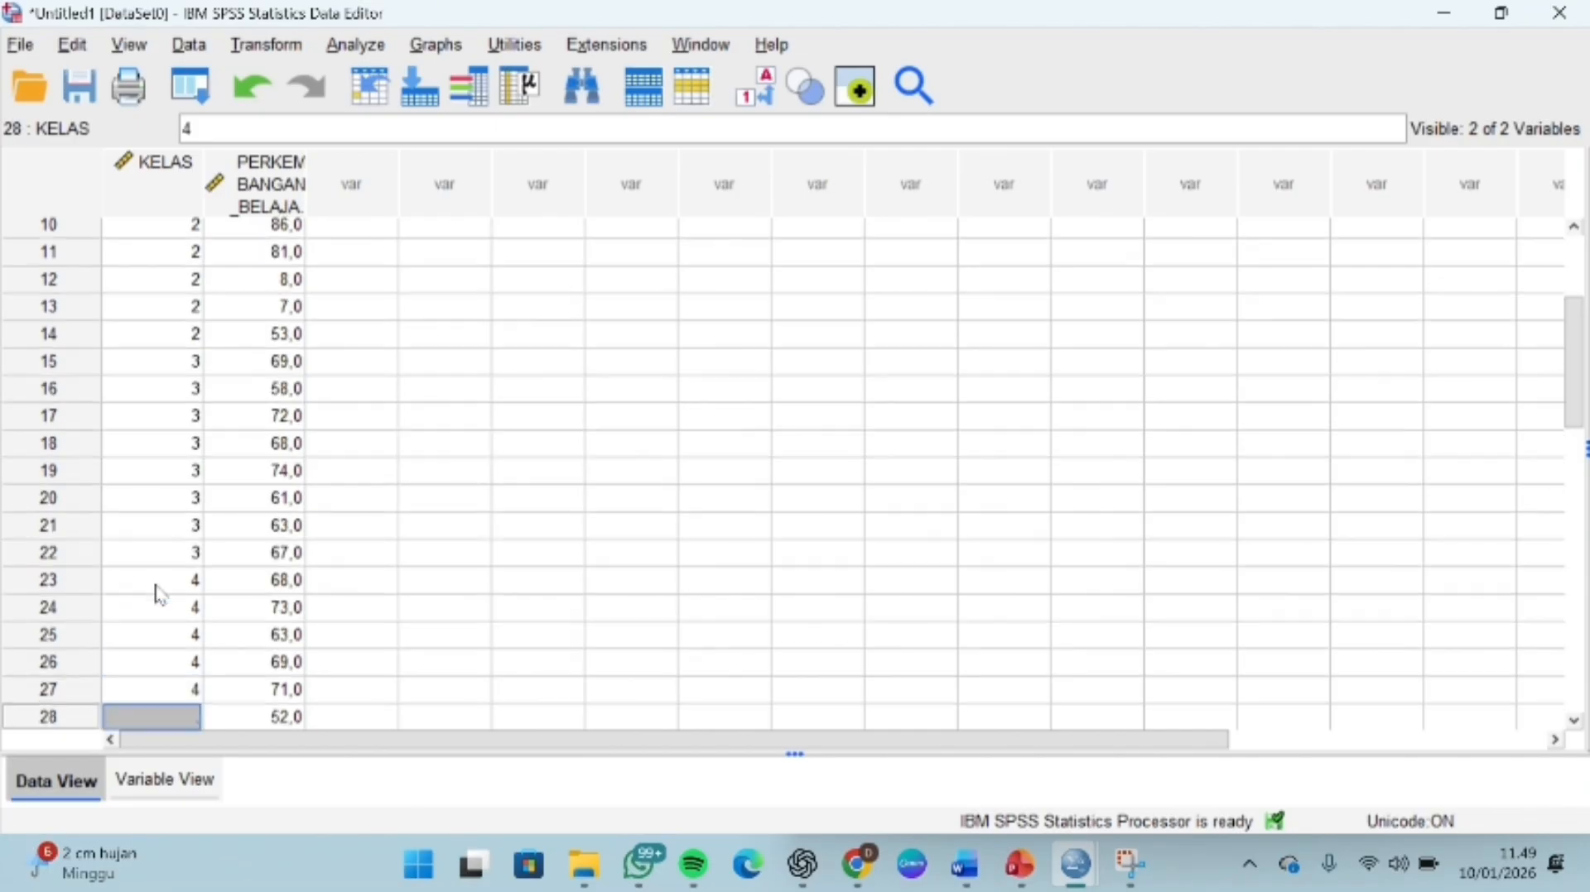
pyautogui.write('4')
pyautogui.scroll(-1, 159, 593)
pyautogui.scroll(-1, 159, 592)
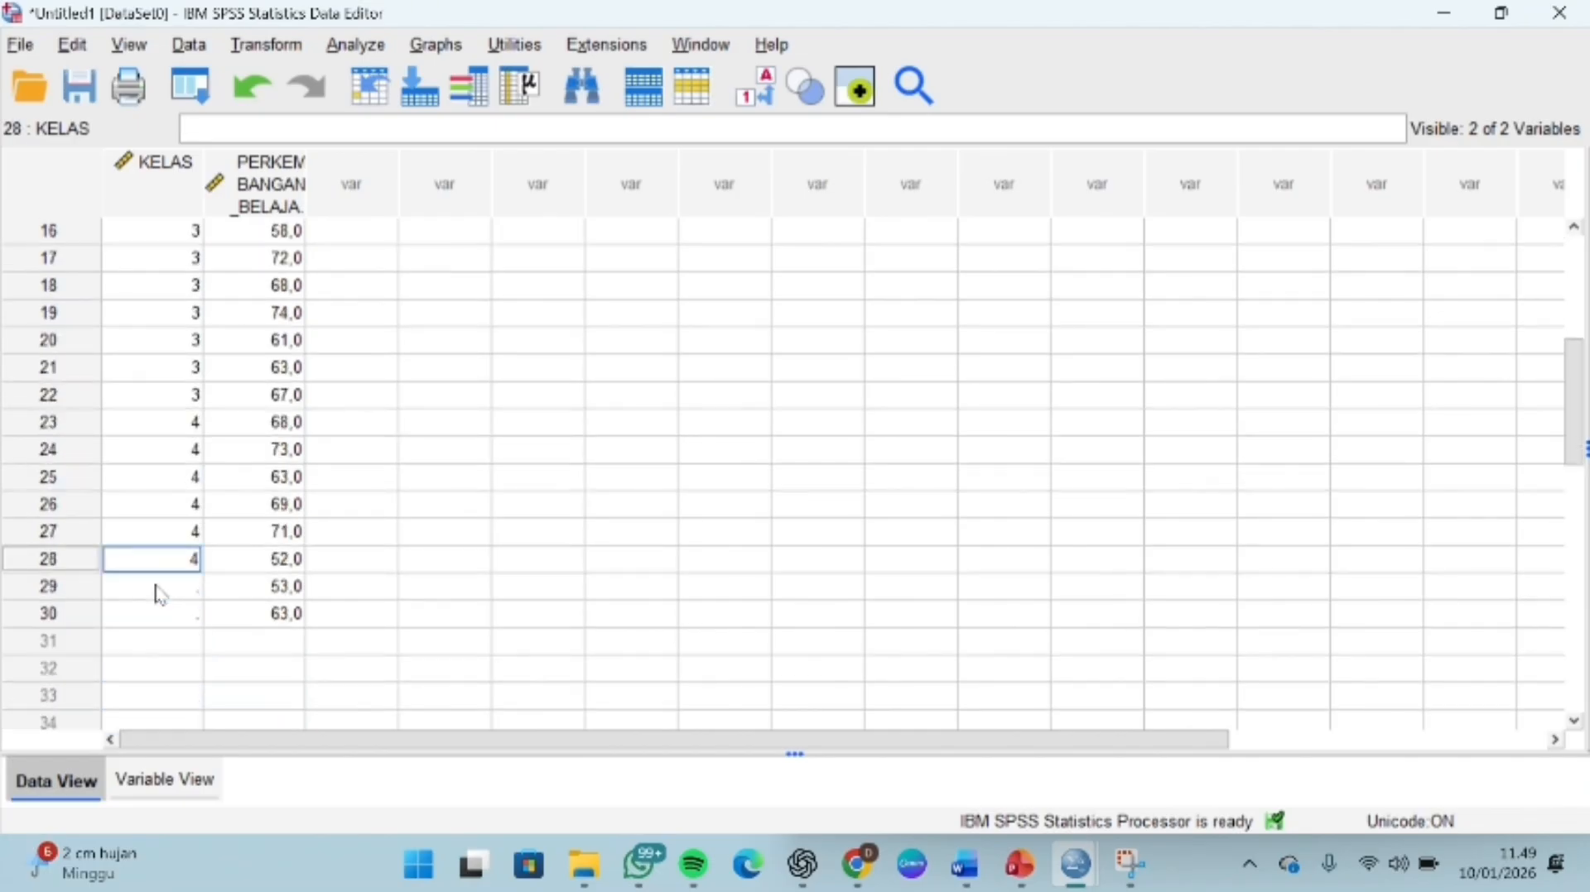
pyautogui.click(159, 593)
pyautogui.write('4')
pyautogui.press('Return')
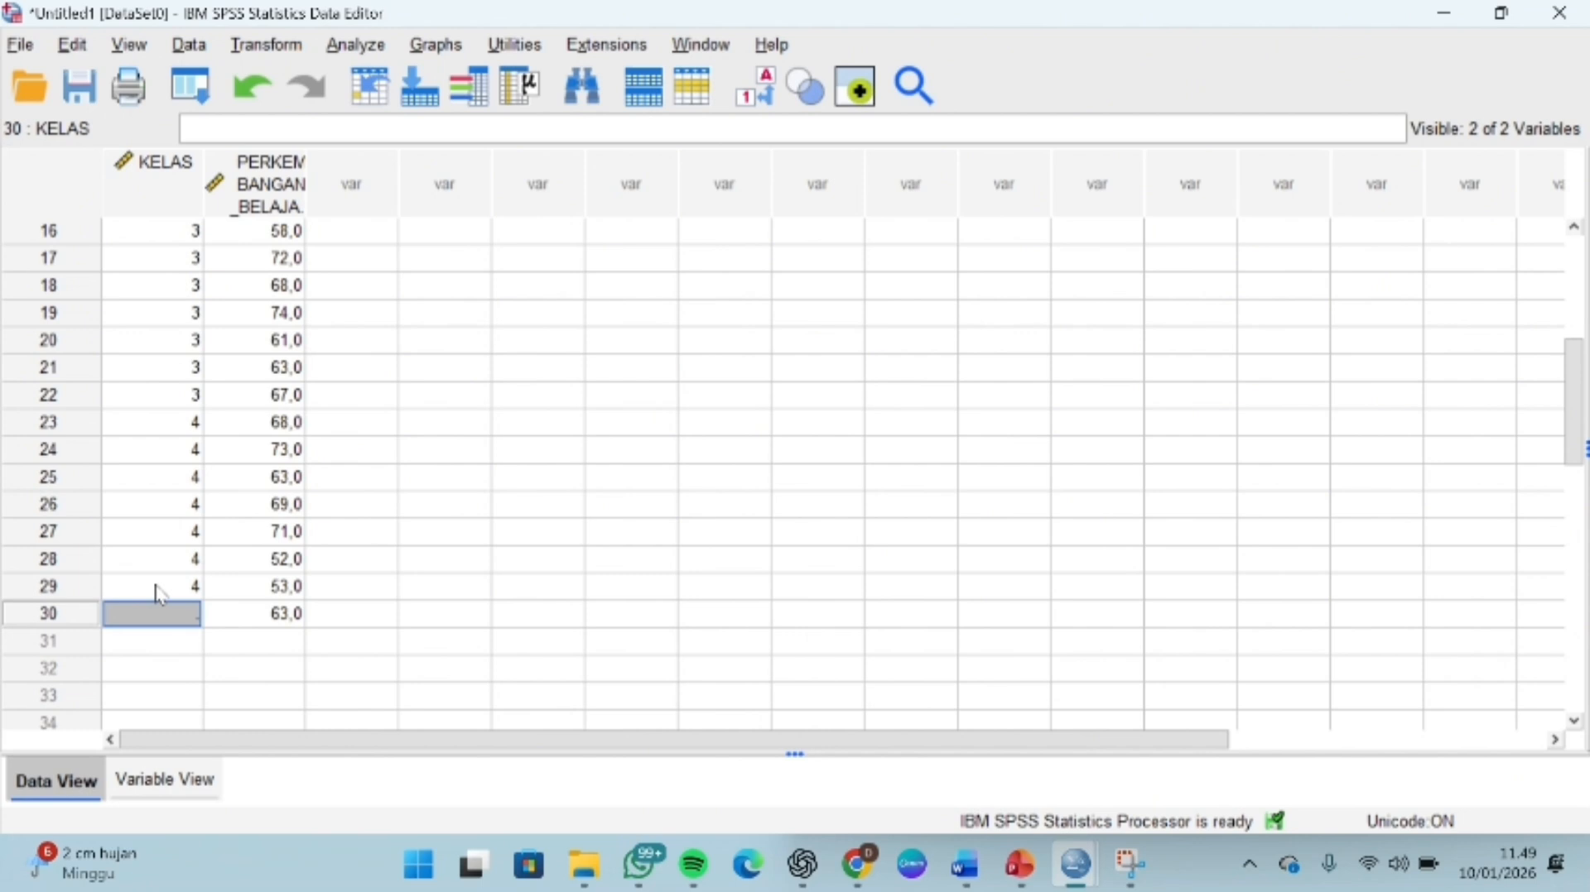
pyautogui.write('4')
# Step: Set up an Explore analysis with PERKEMBANGAN BELAJAR as the dependent variable and KELAS as the factor
pyautogui.click(357, 46)
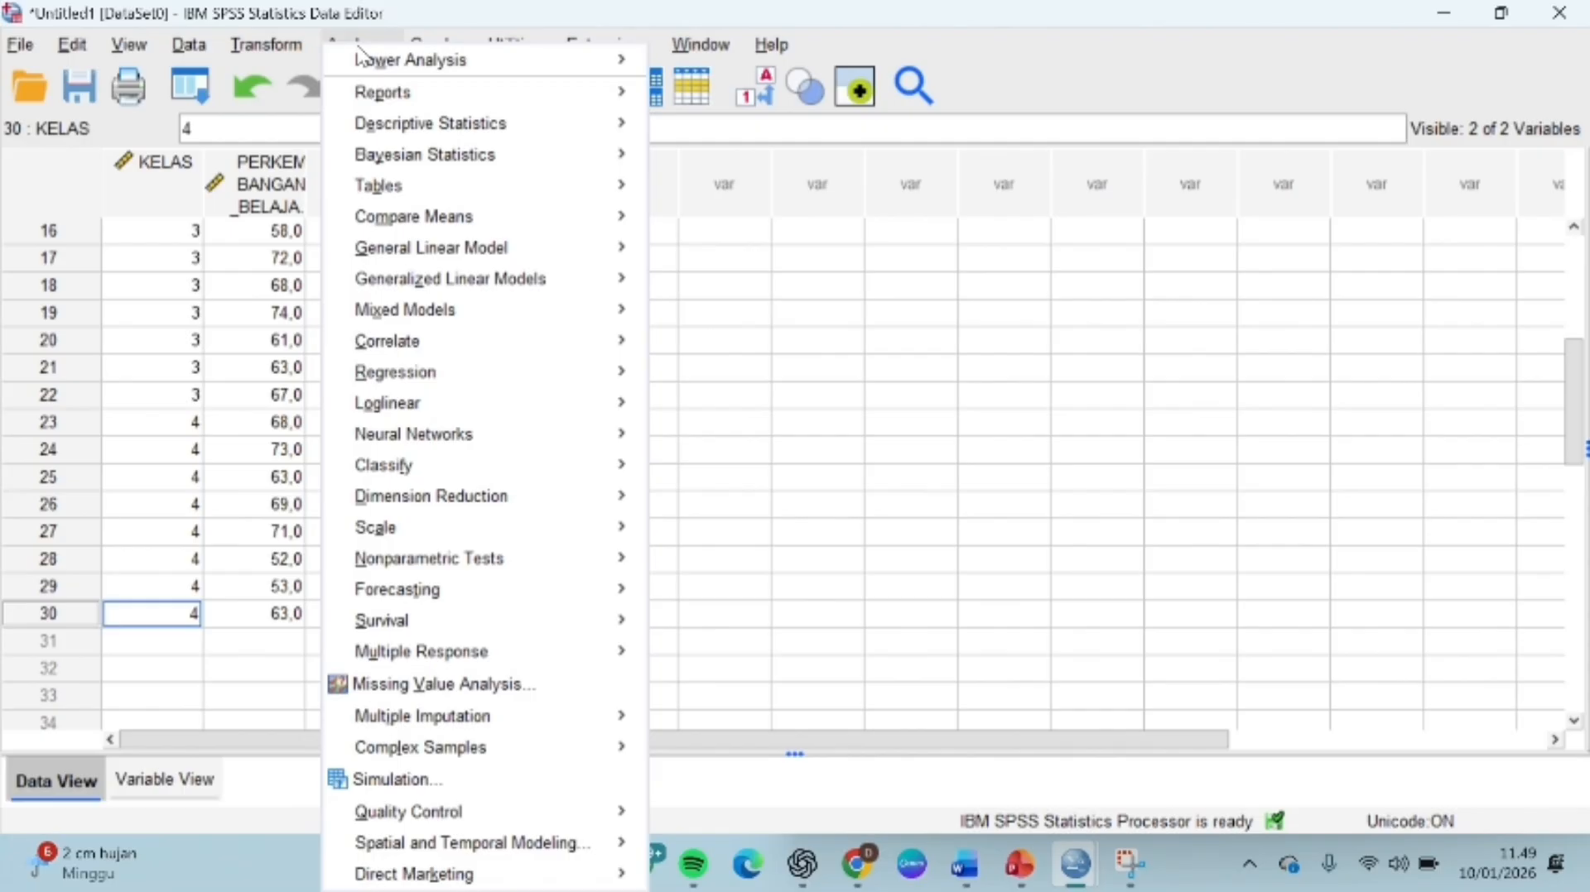
pyautogui.moveTo(439, 129)
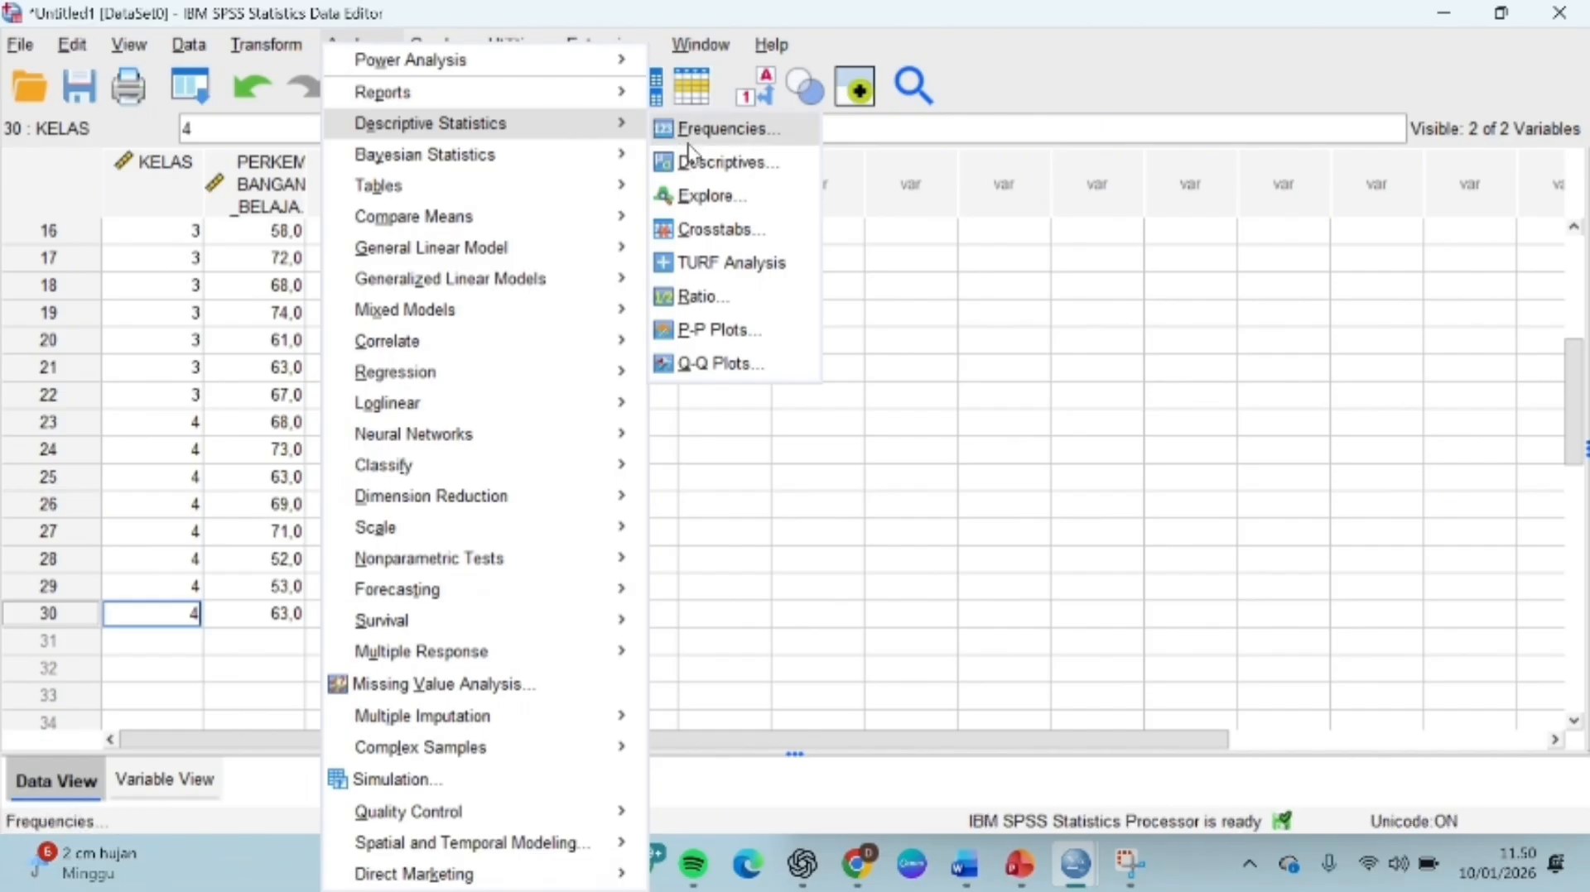
pyautogui.click(694, 198)
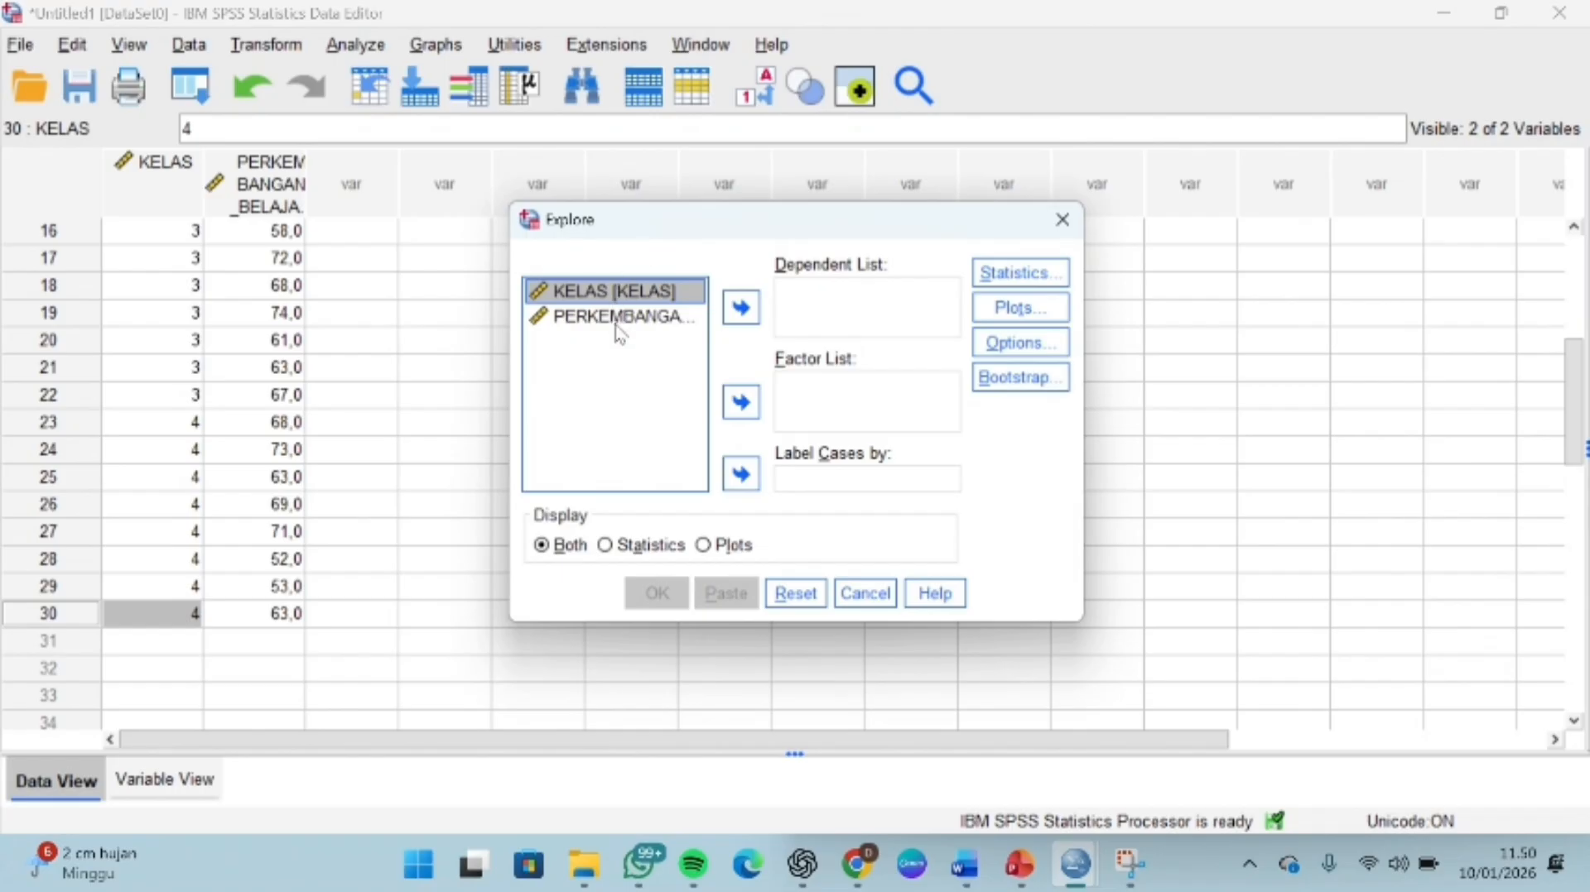
pyautogui.click(637, 317)
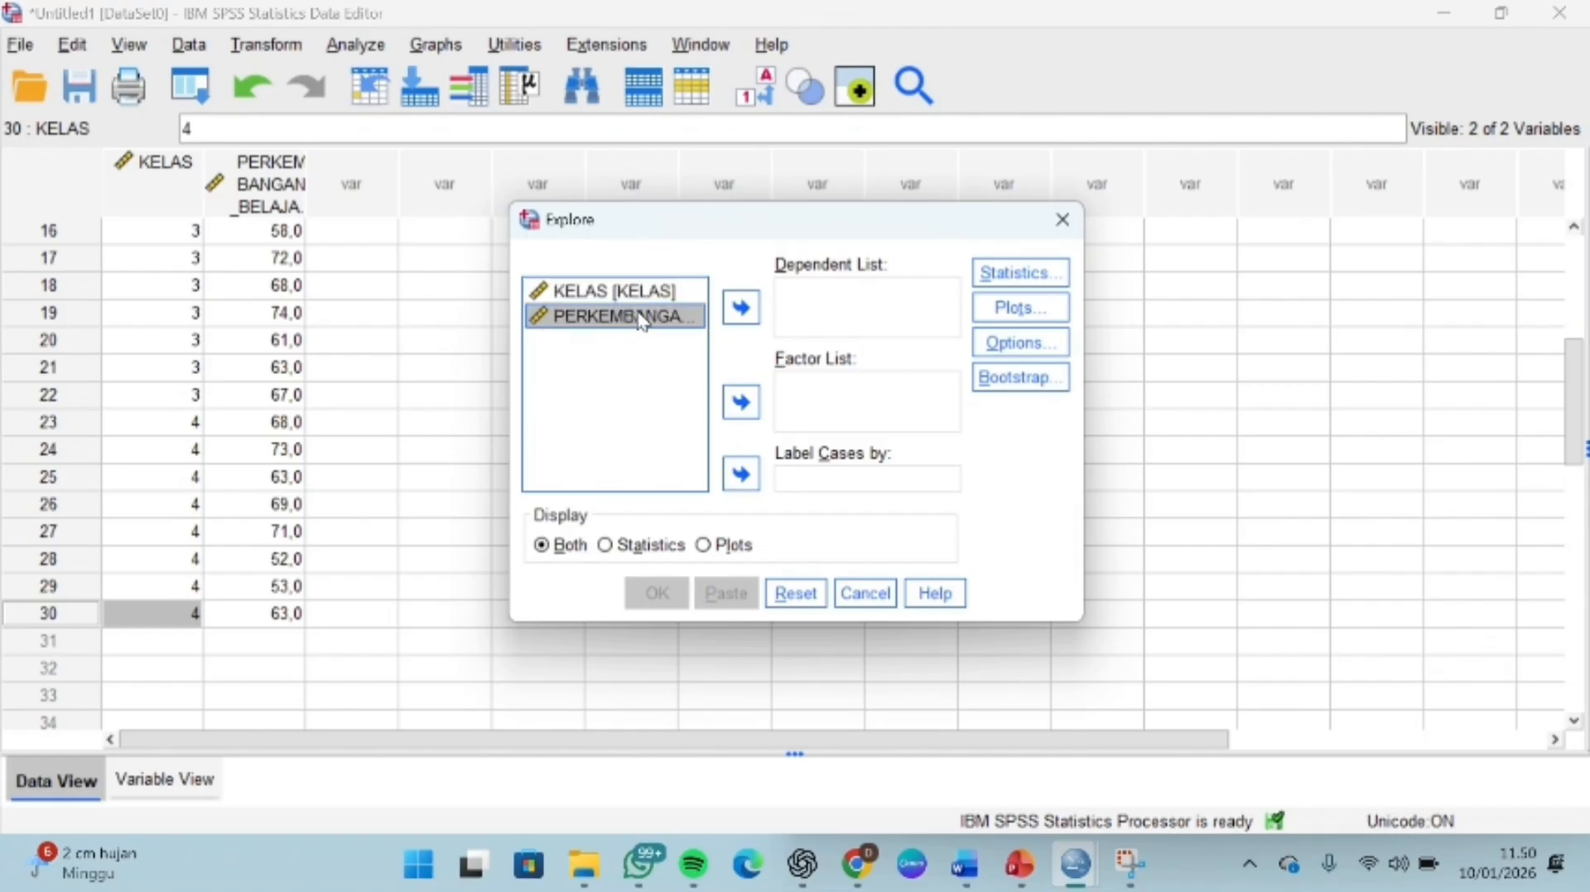
pyautogui.click(740, 307)
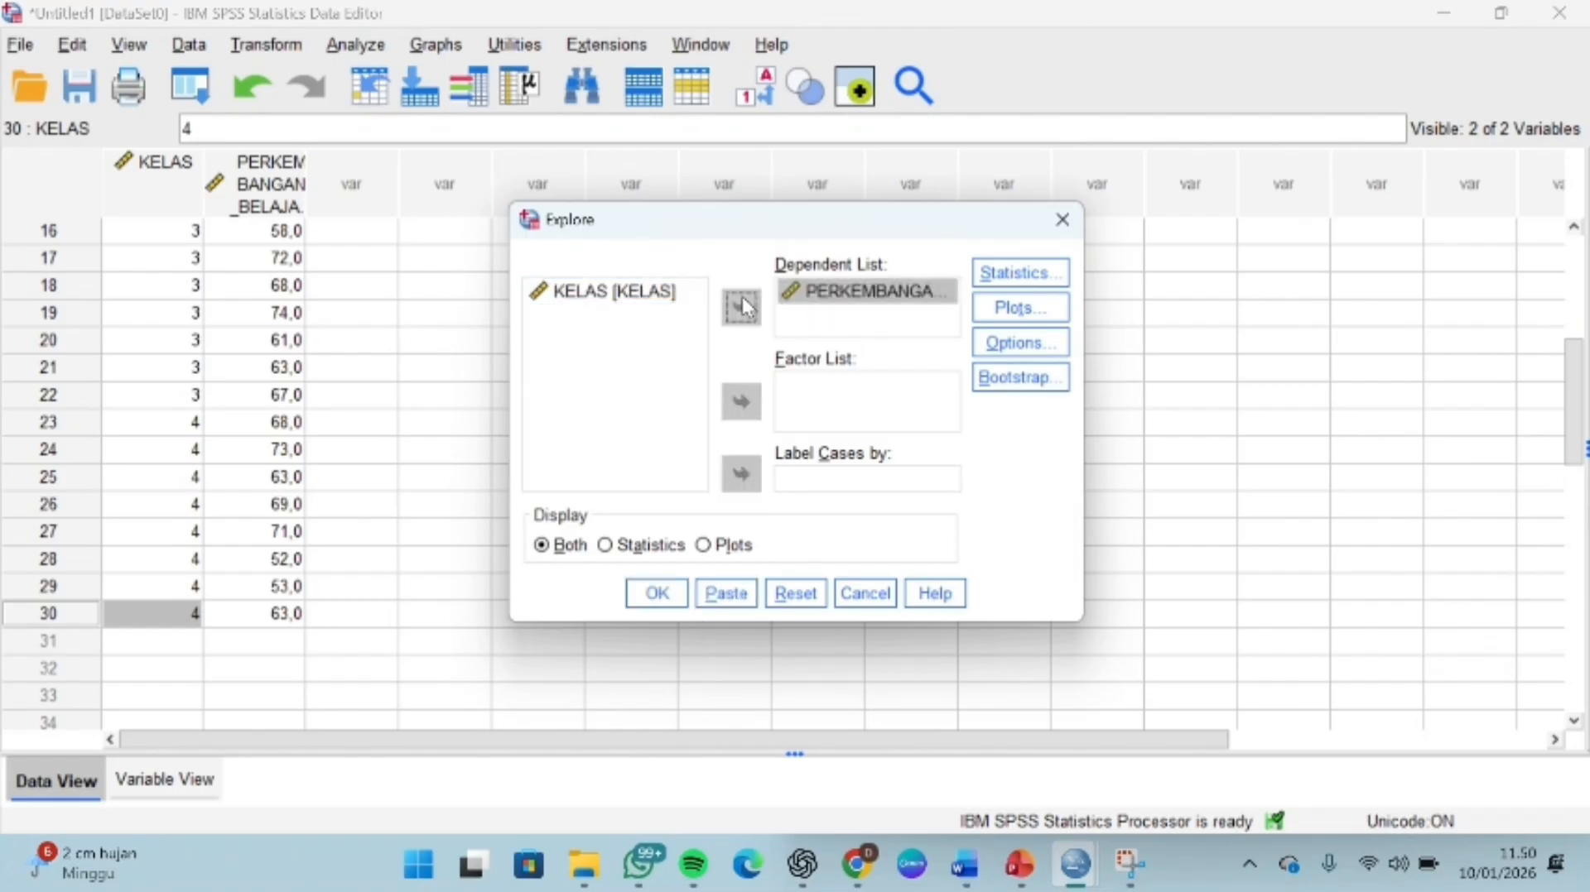
pyautogui.click(619, 298)
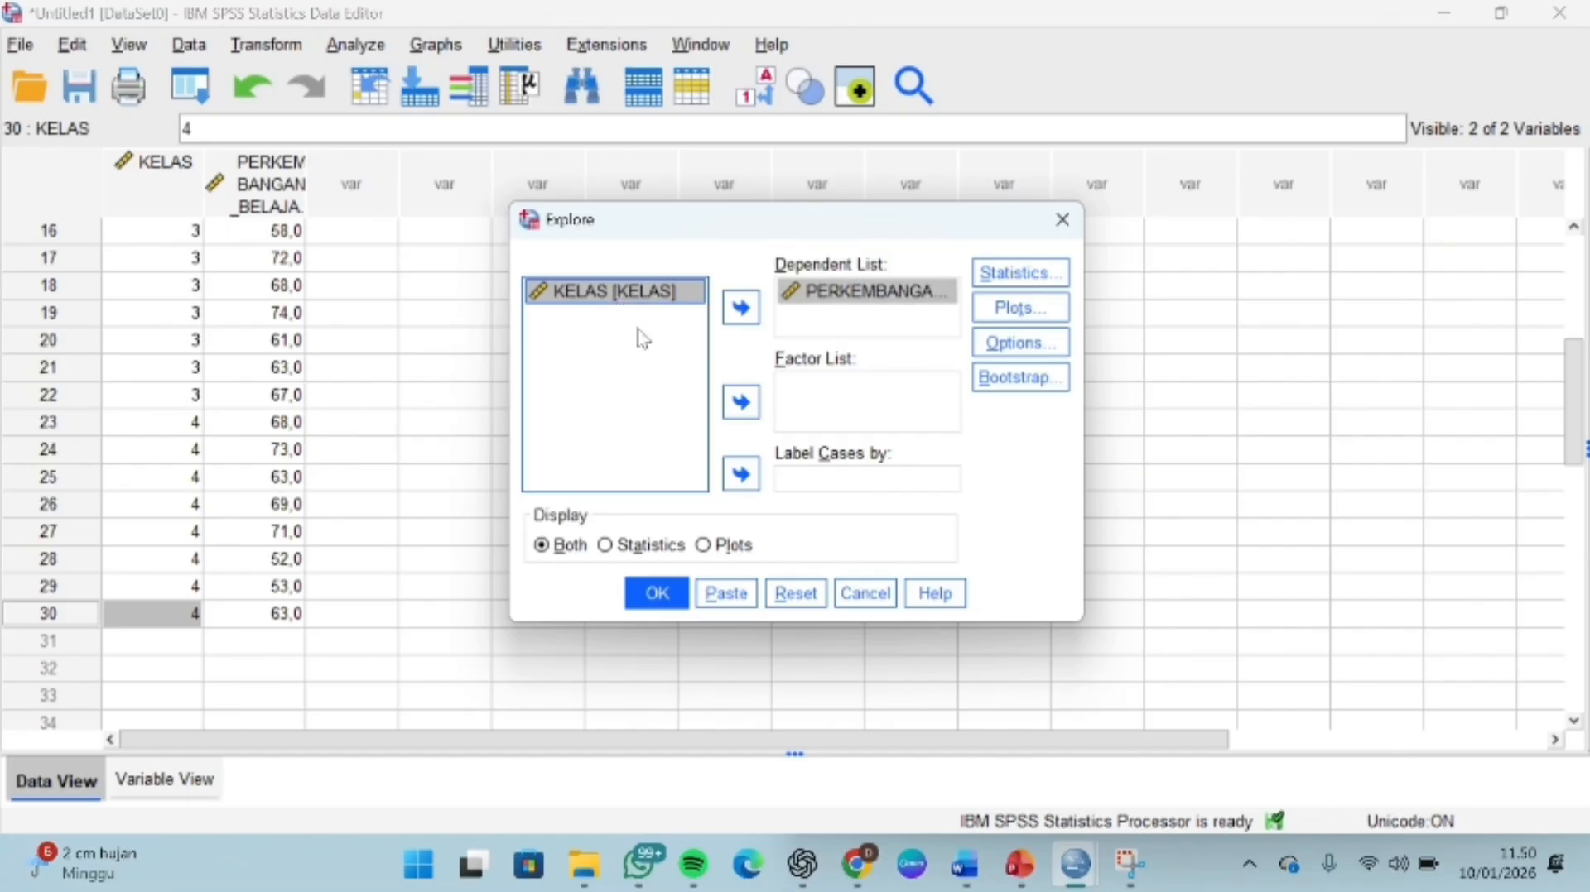
pyautogui.click(742, 404)
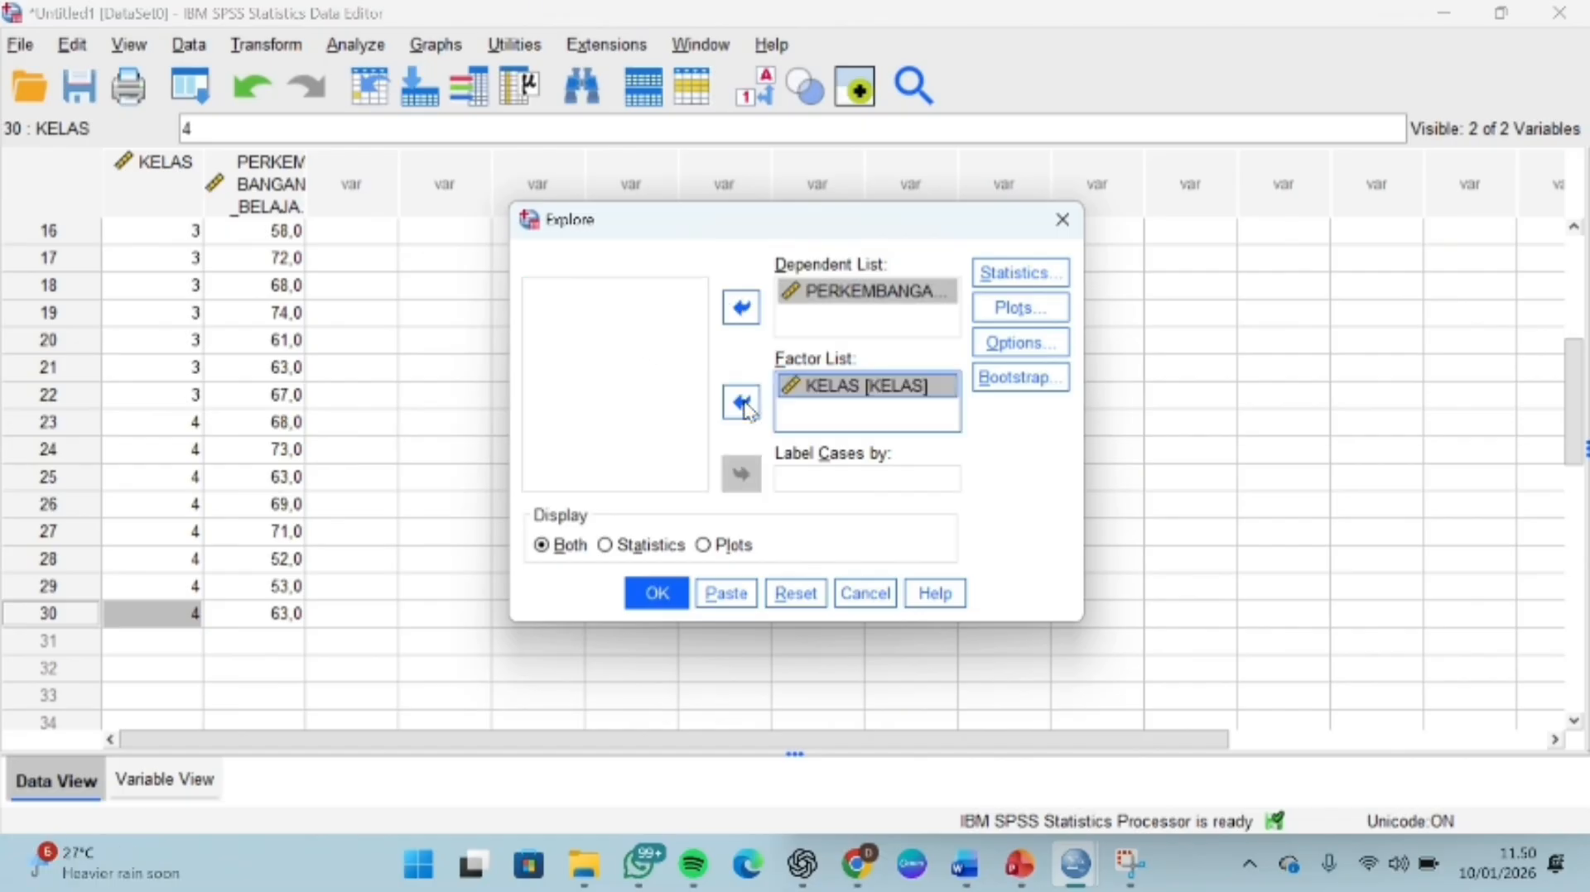
# Step: Set the Explore plots to no boxplots, no stem-and-leaf and normality plots with tests, and run the analysis
pyautogui.click(1011, 313)
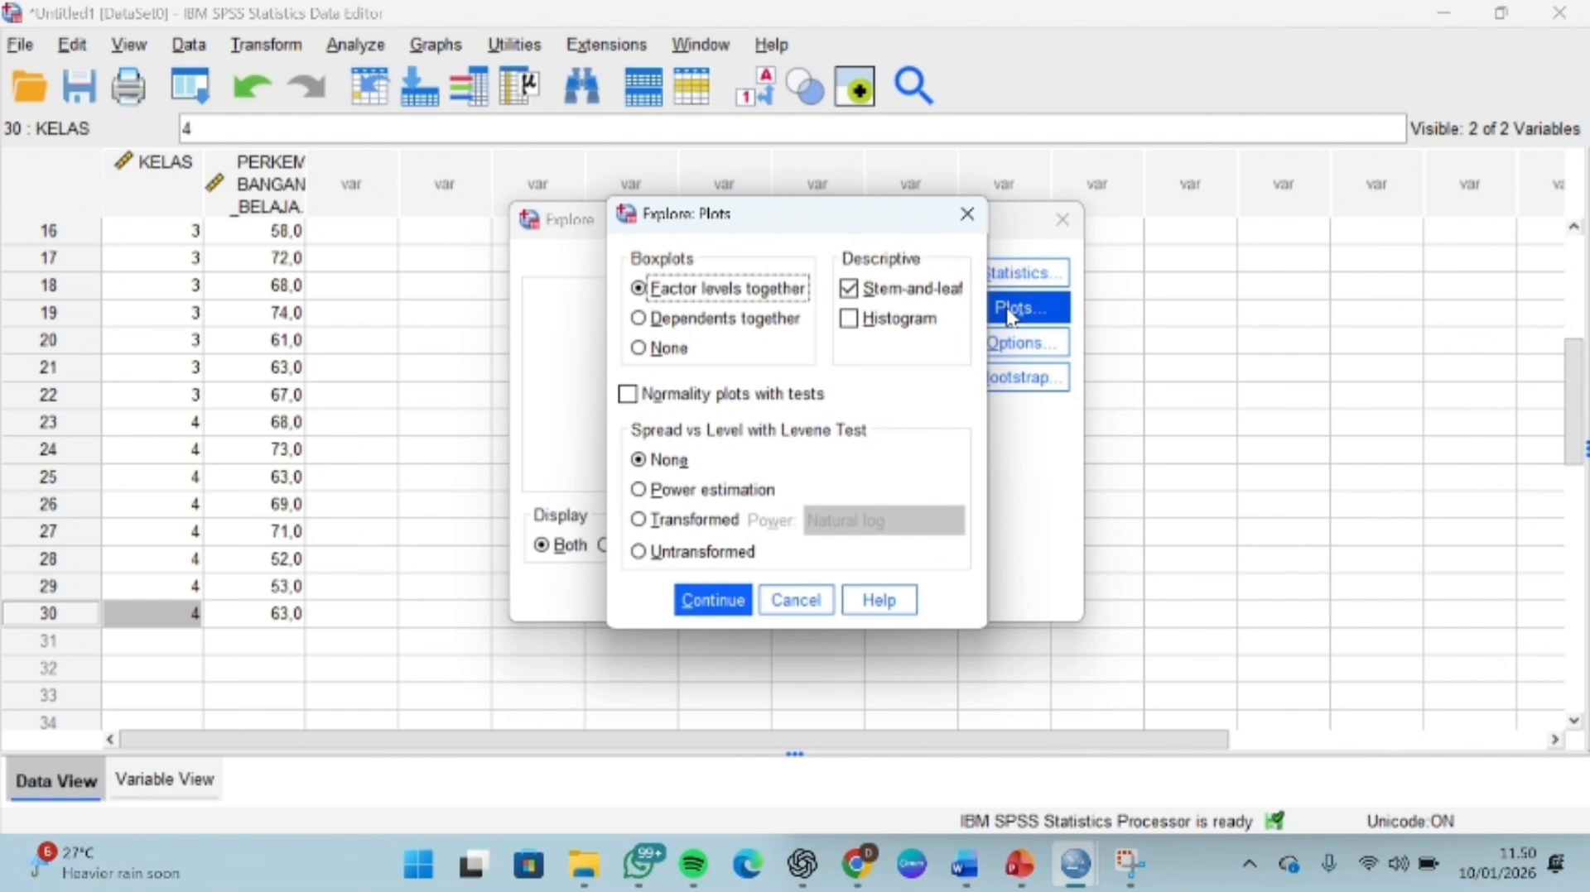
pyautogui.click(638, 349)
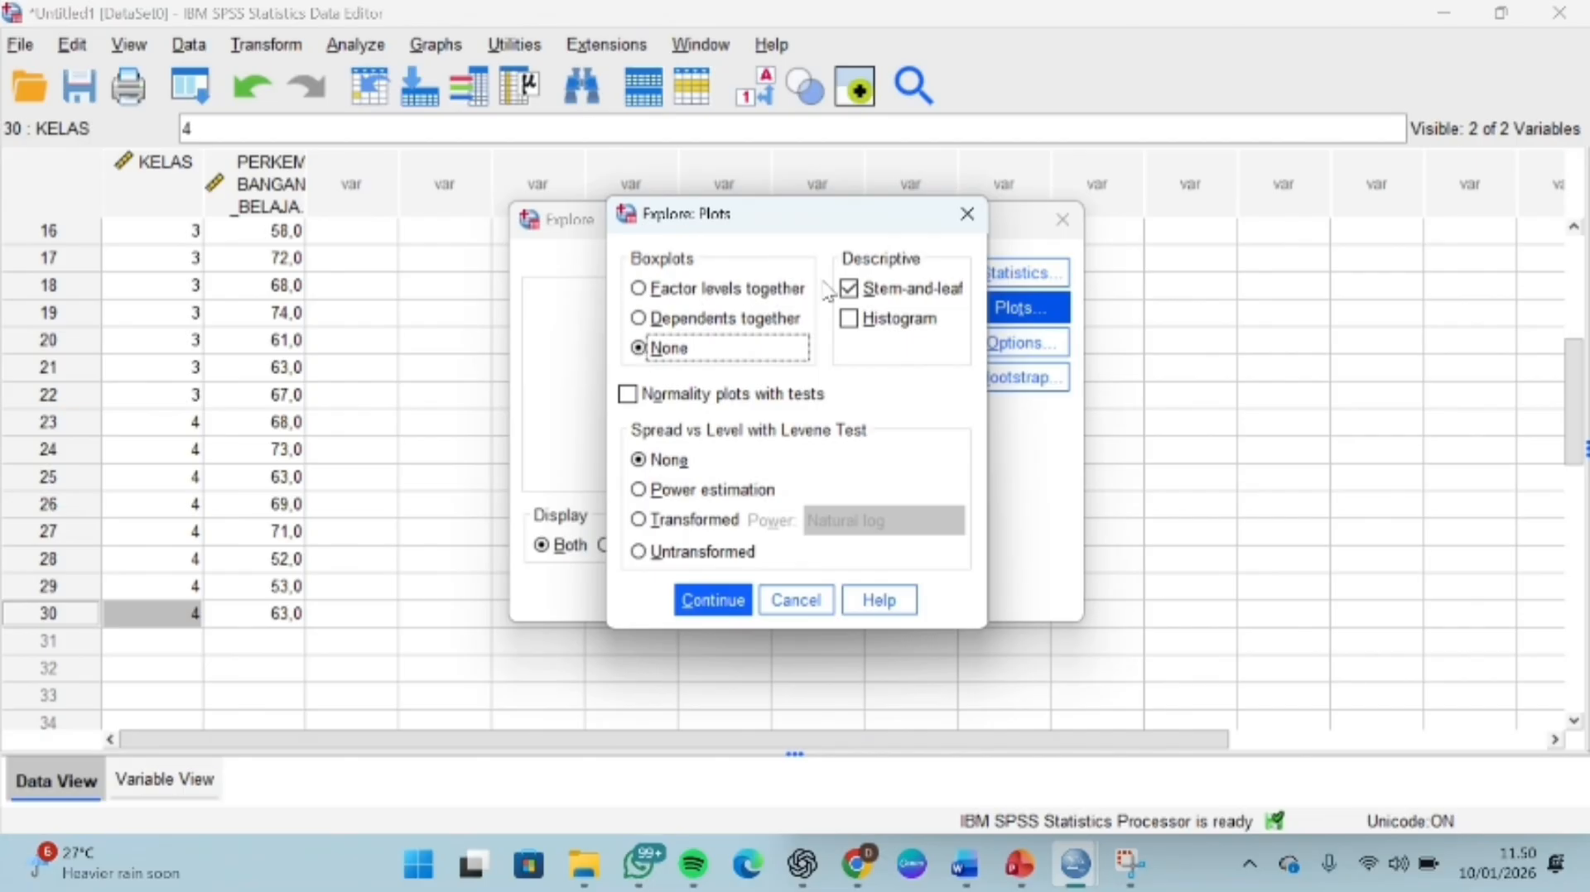
pyautogui.click(848, 288)
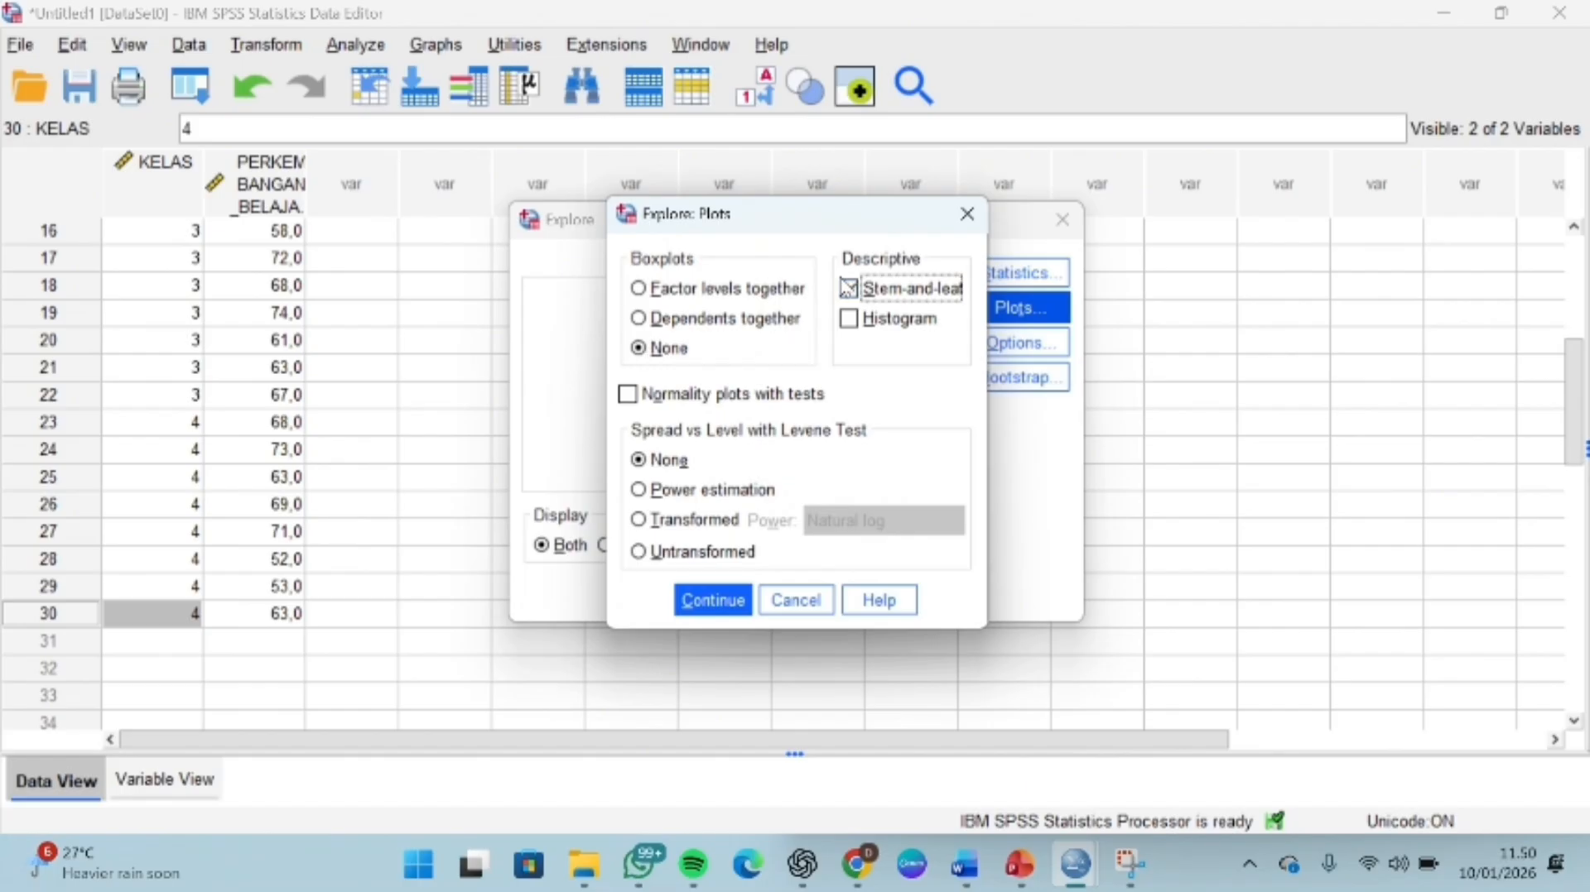
pyautogui.click(627, 395)
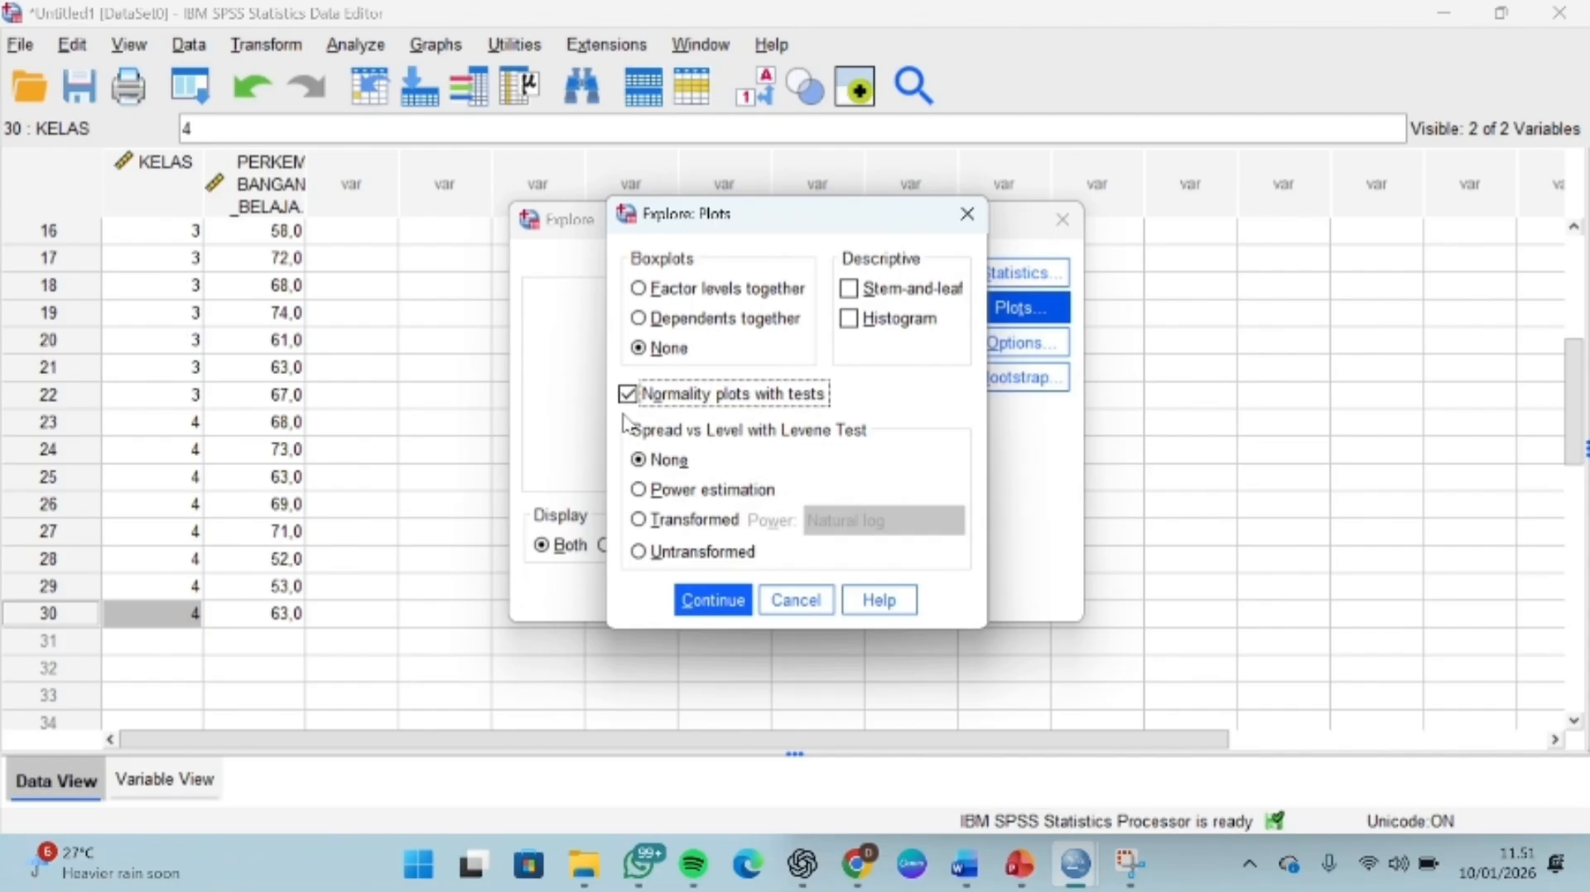
pyautogui.click(712, 600)
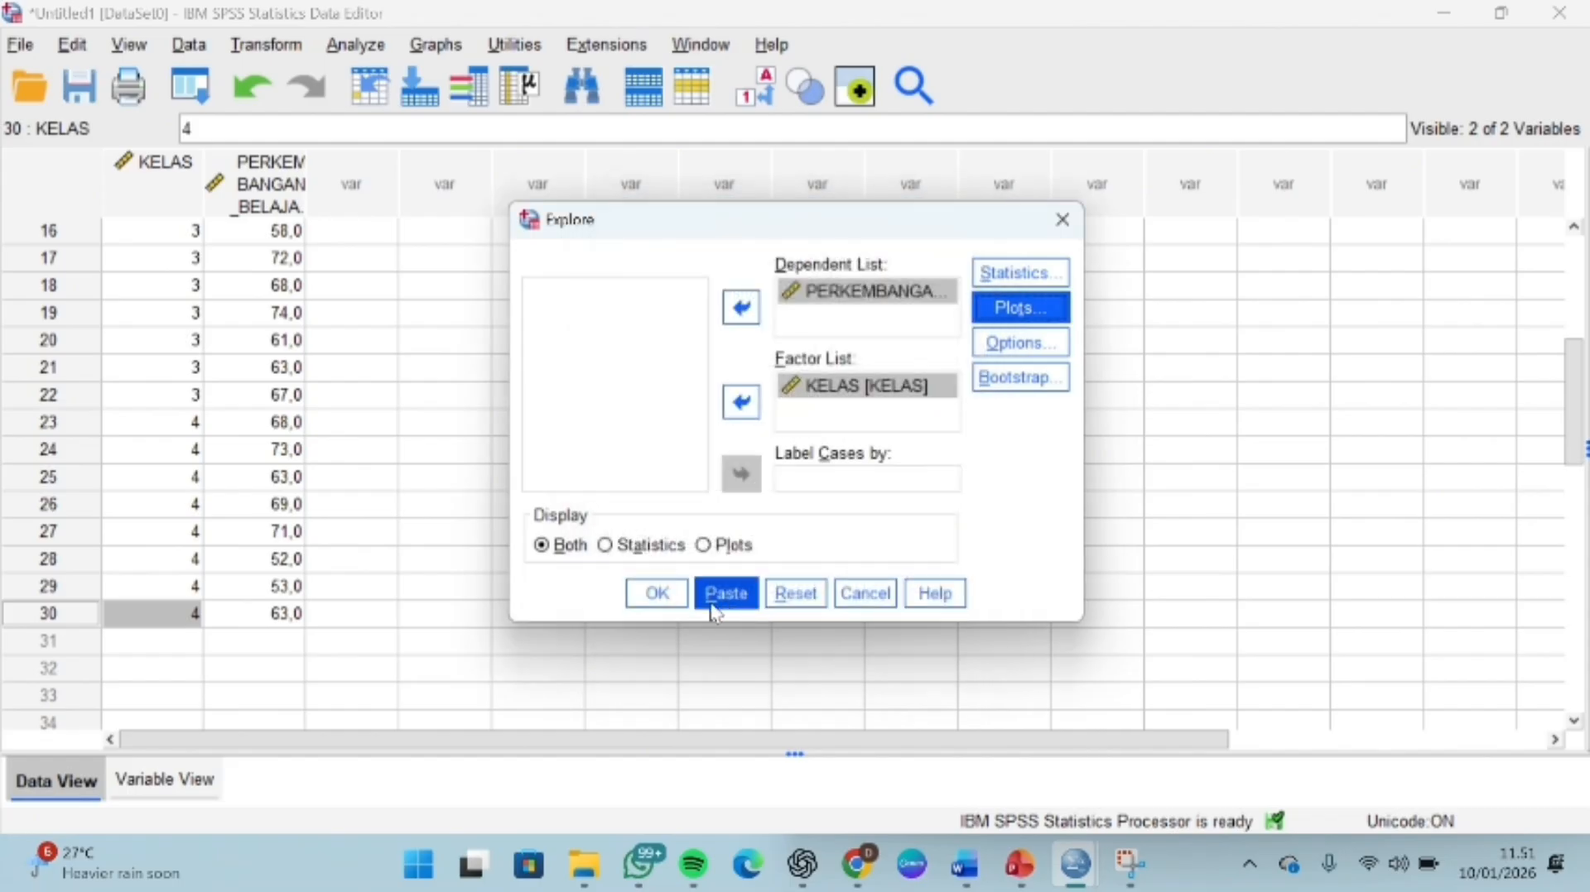
pyautogui.click(674, 599)
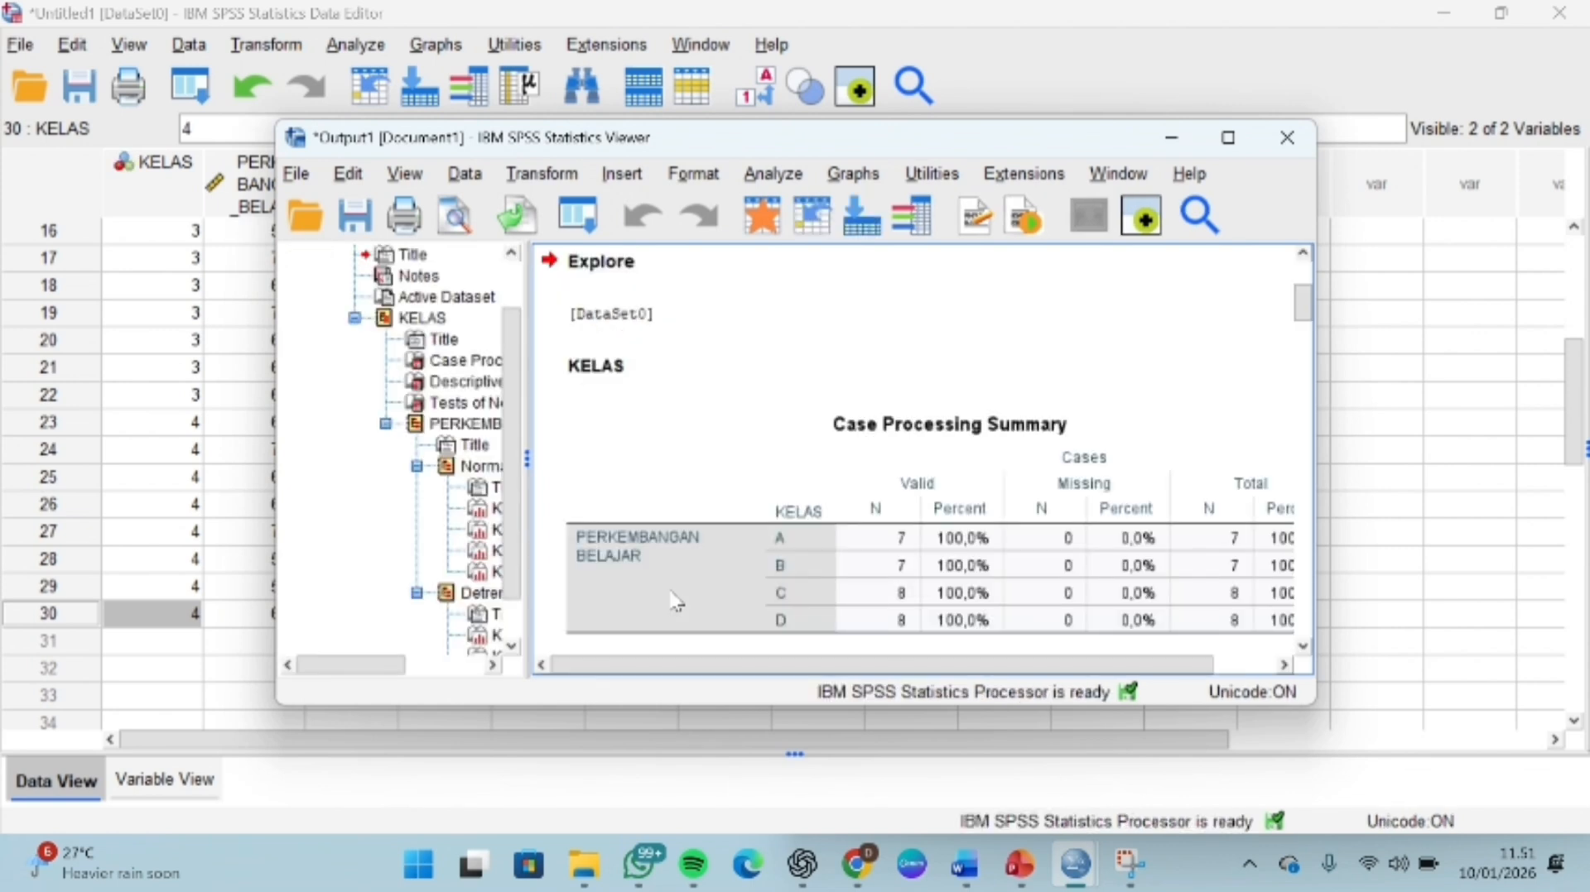
# Step: Examine the Tests of Normality table in the output, and switch to PowerPoint to check the UJI NORMALITAS slide's decision rules
pyautogui.click(739, 591)
pyautogui.scroll(-10, 859, 590)
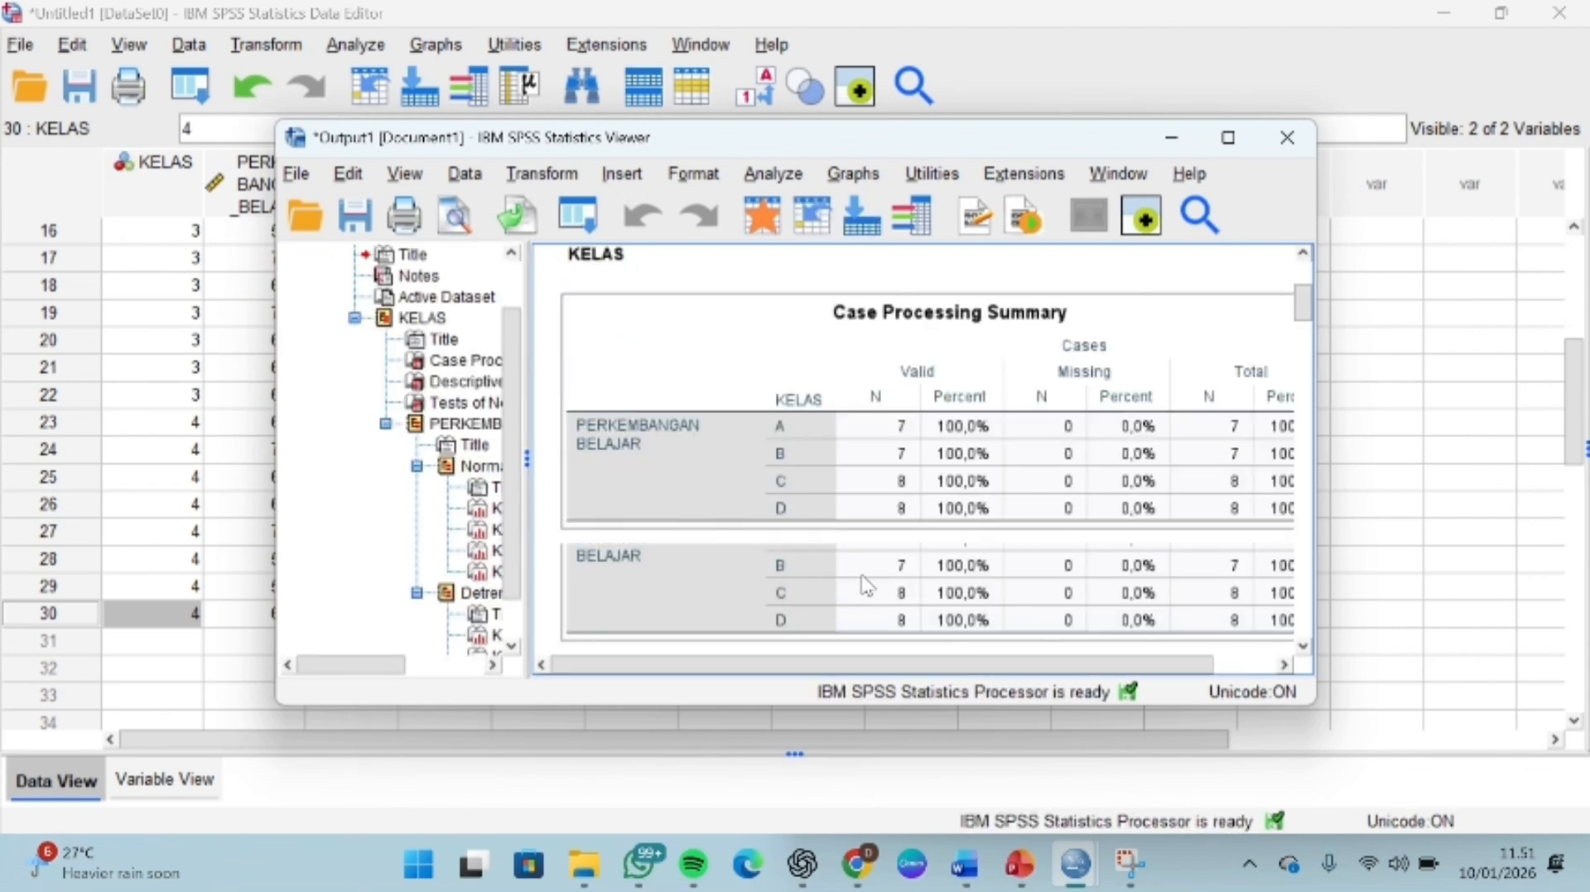
pyautogui.scroll(-10, 867, 585)
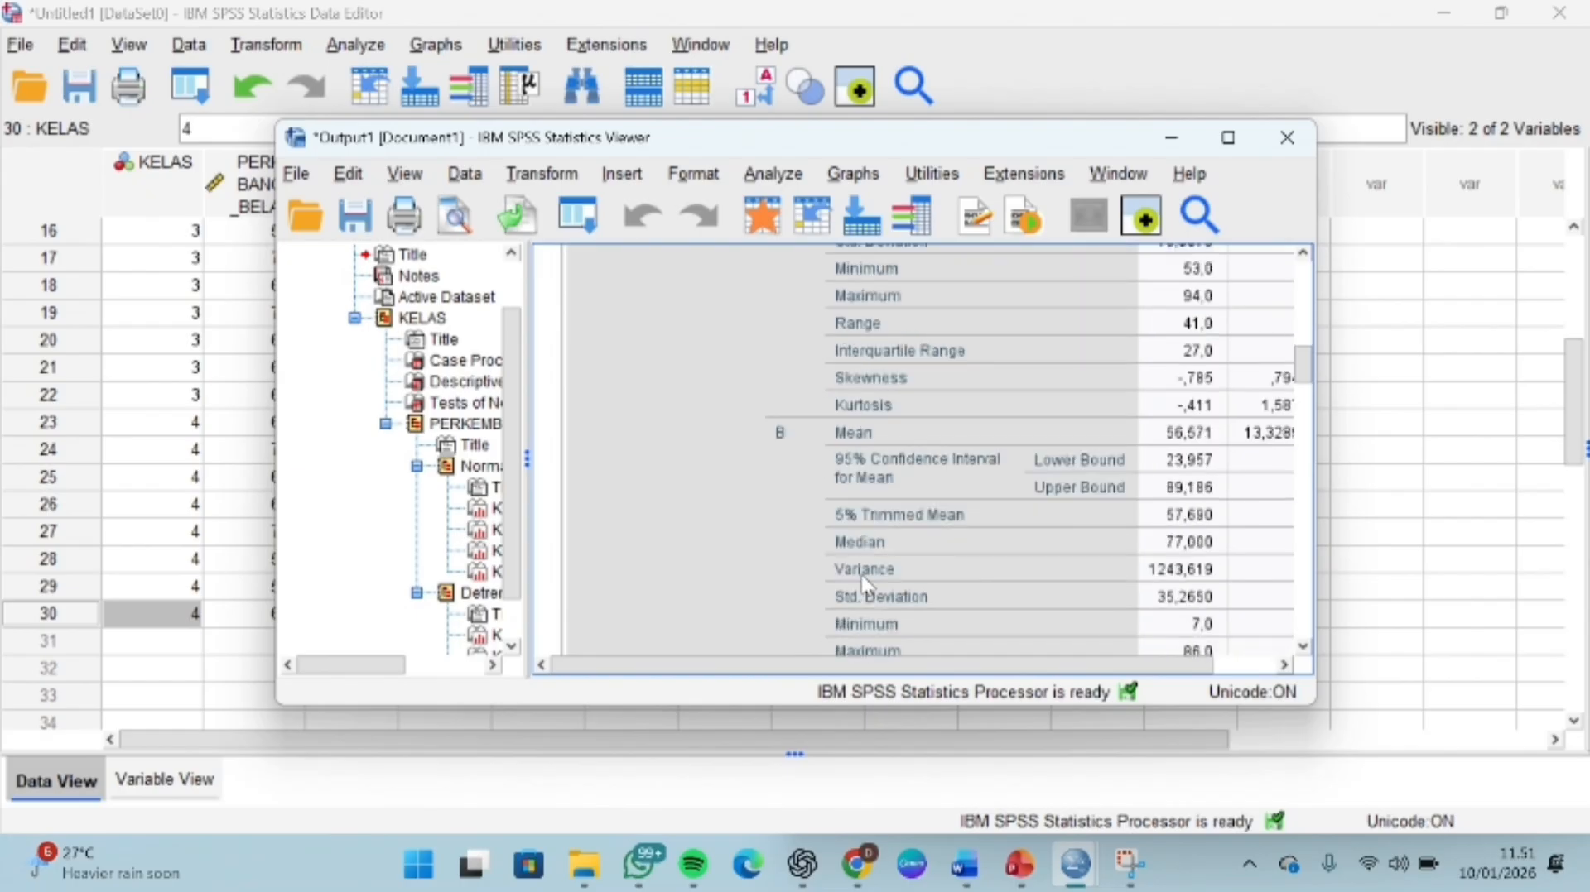
pyautogui.scroll(-10, 865, 585)
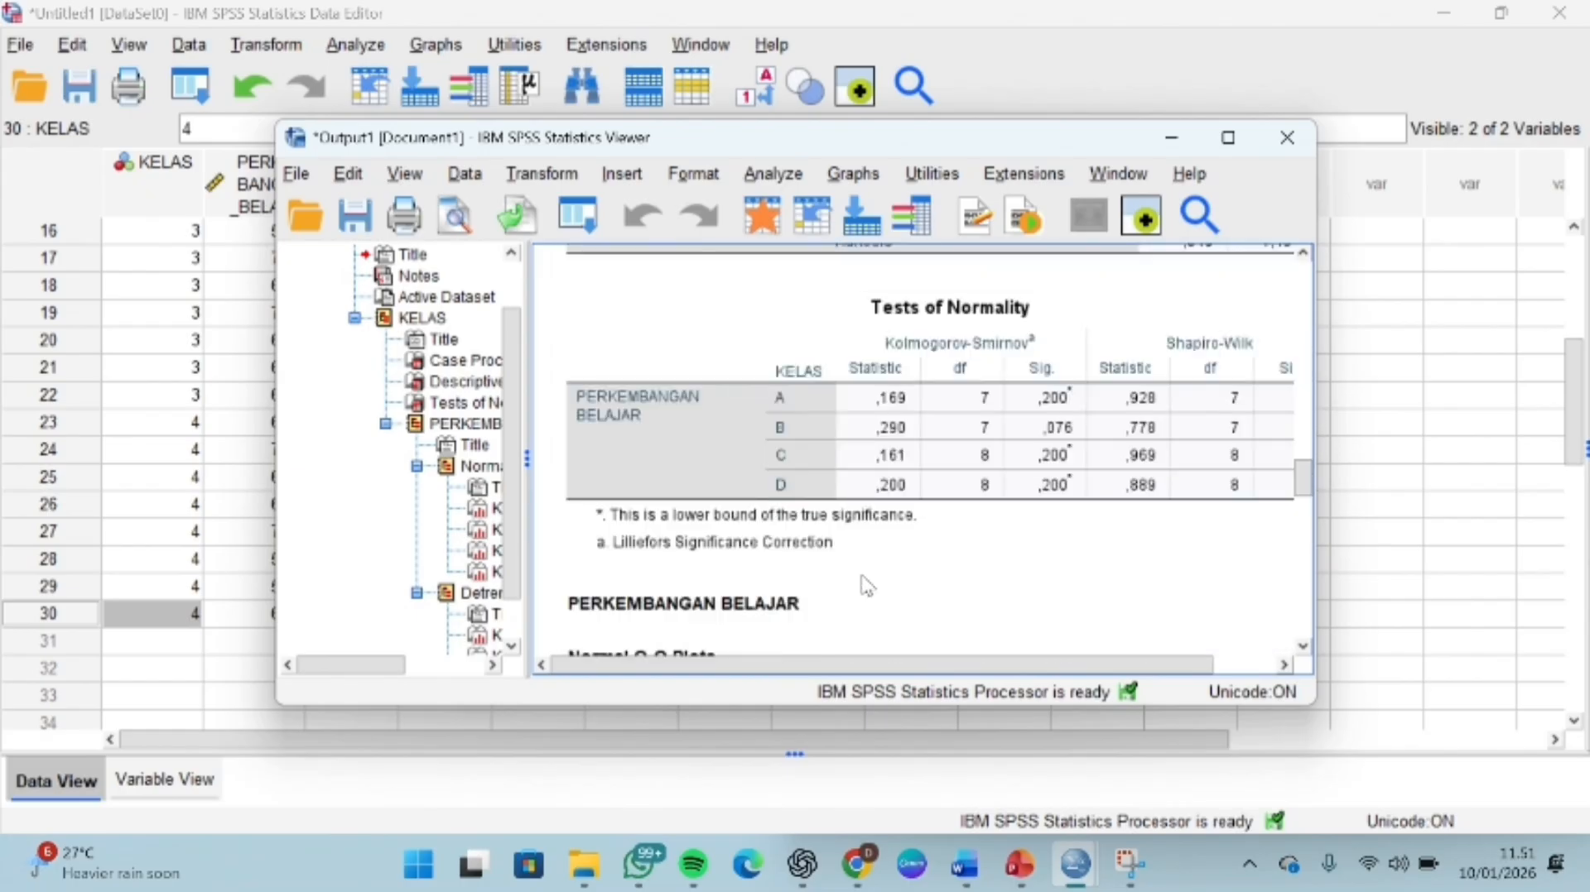
pyautogui.click(874, 520)
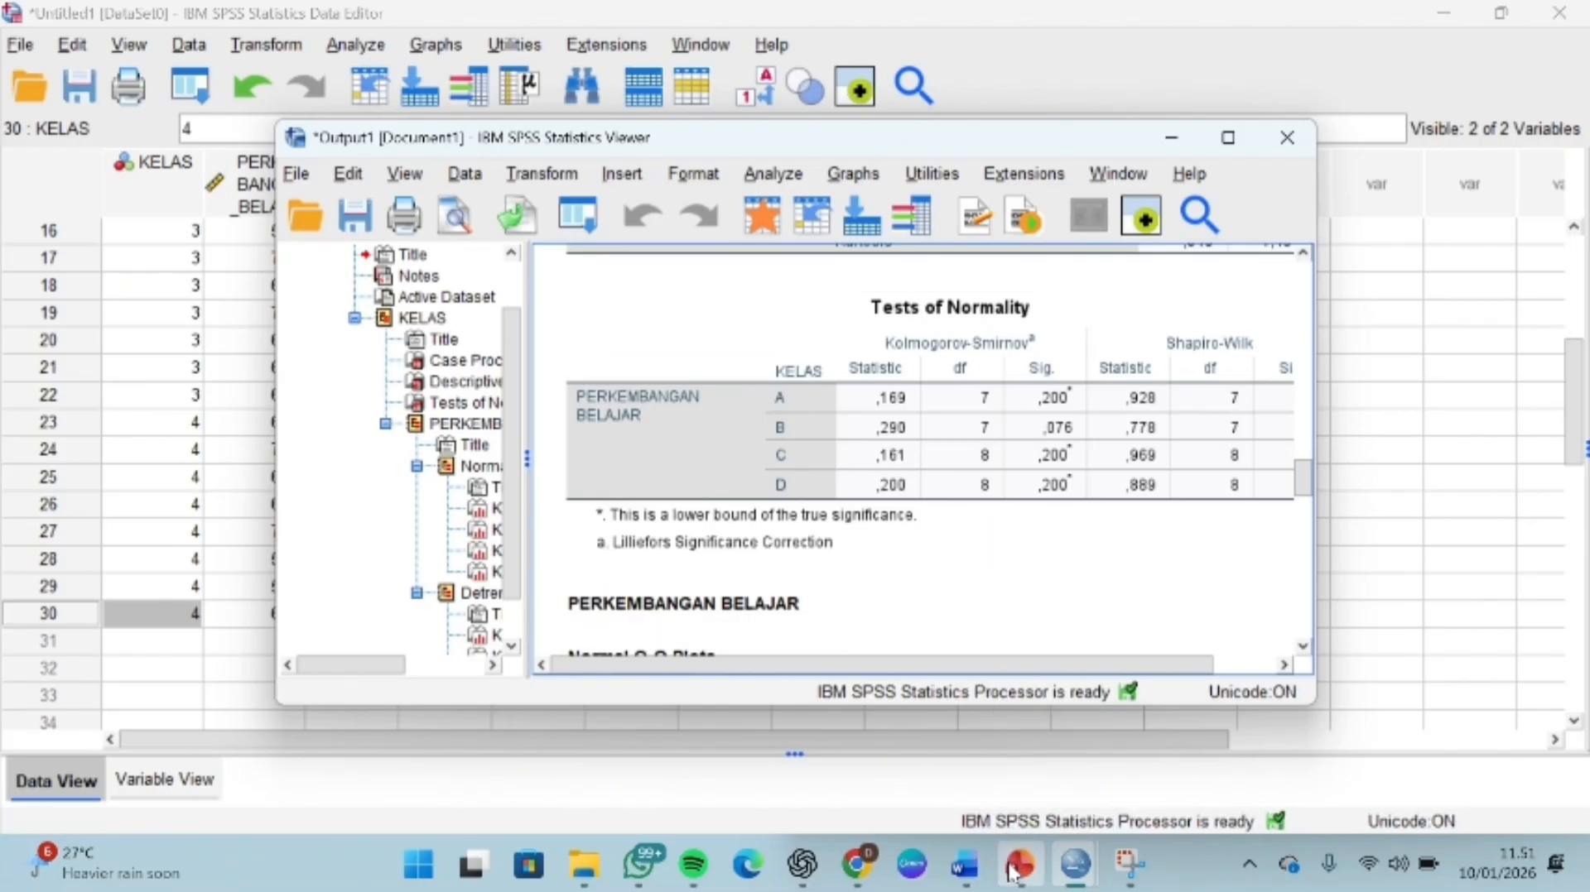
pyautogui.moveTo(1010, 873)
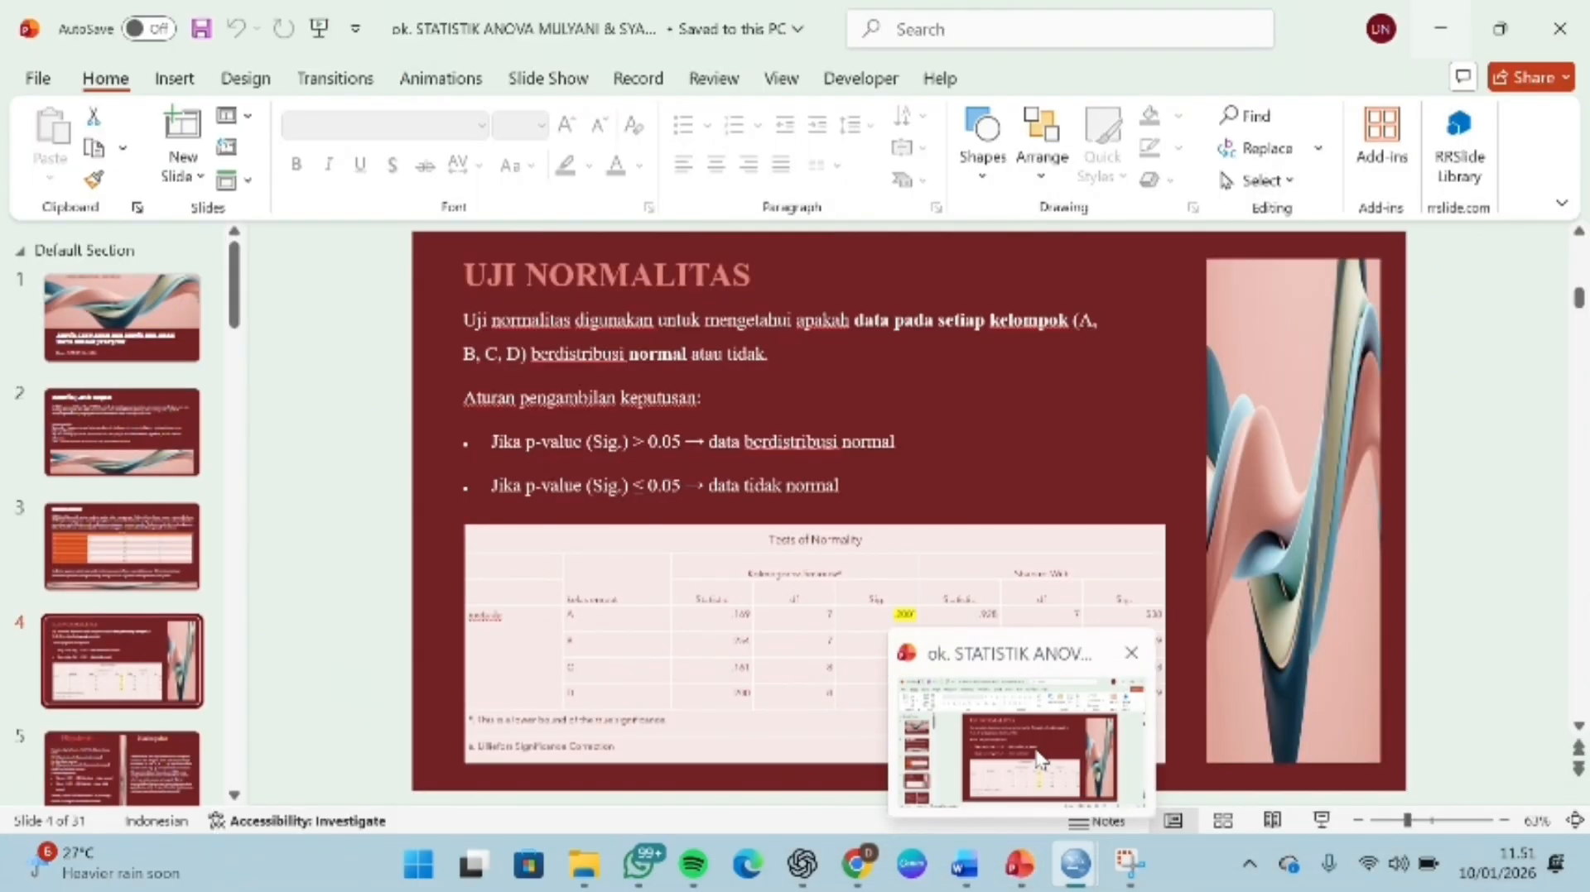
pyautogui.click(1039, 758)
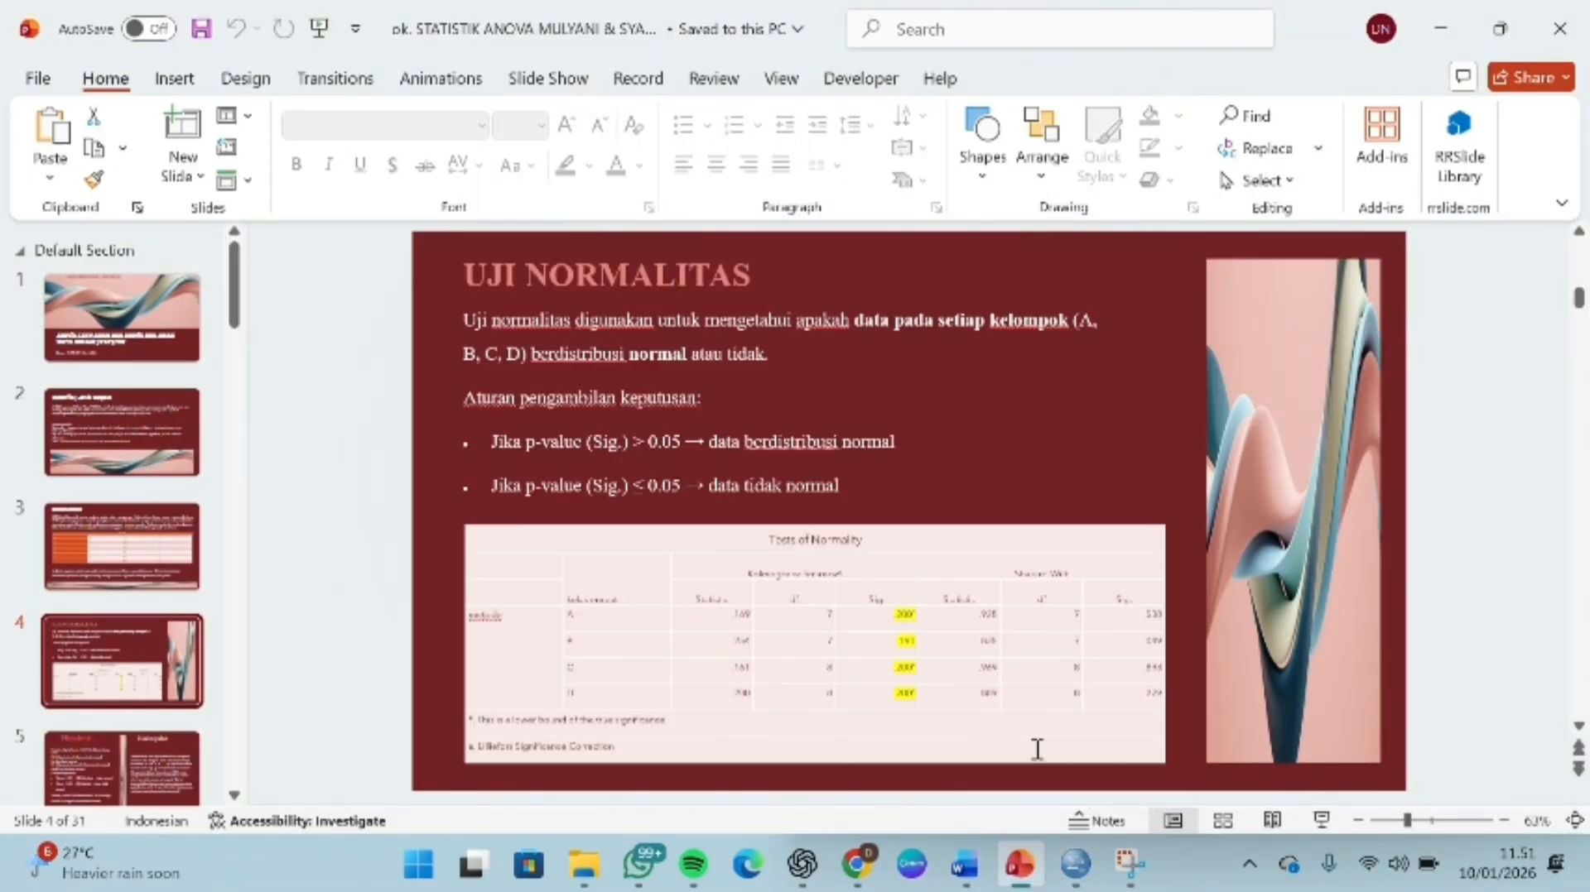
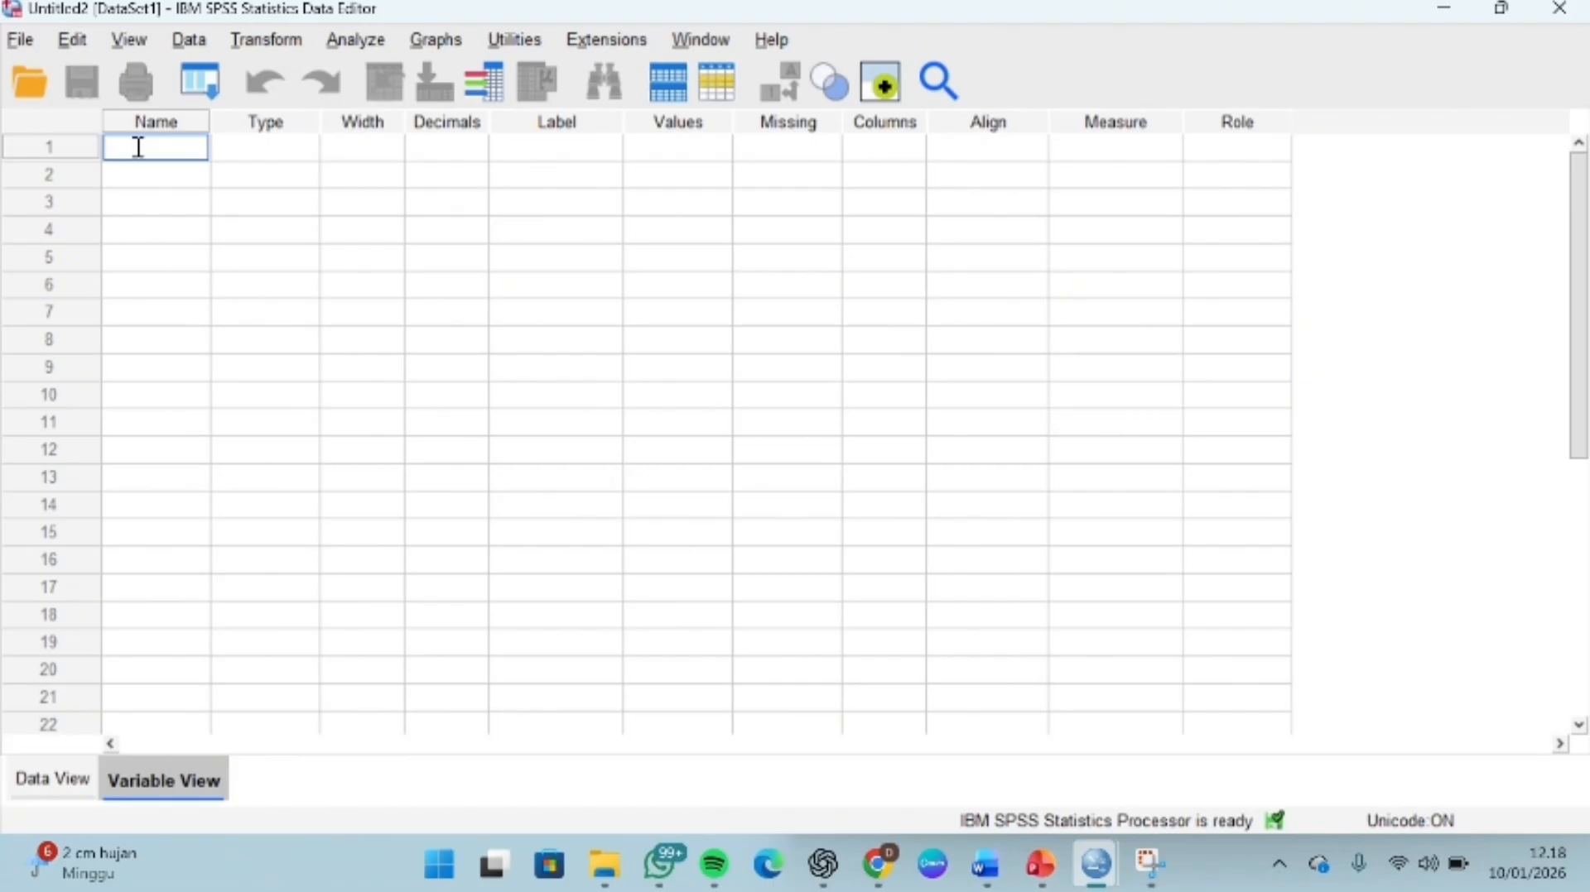
# Step: Define three variables named PROGRAM_IPA, LOKASI and EVALUASI in the new SPSS dataset
pyautogui.write('PROGRAM_IPA')
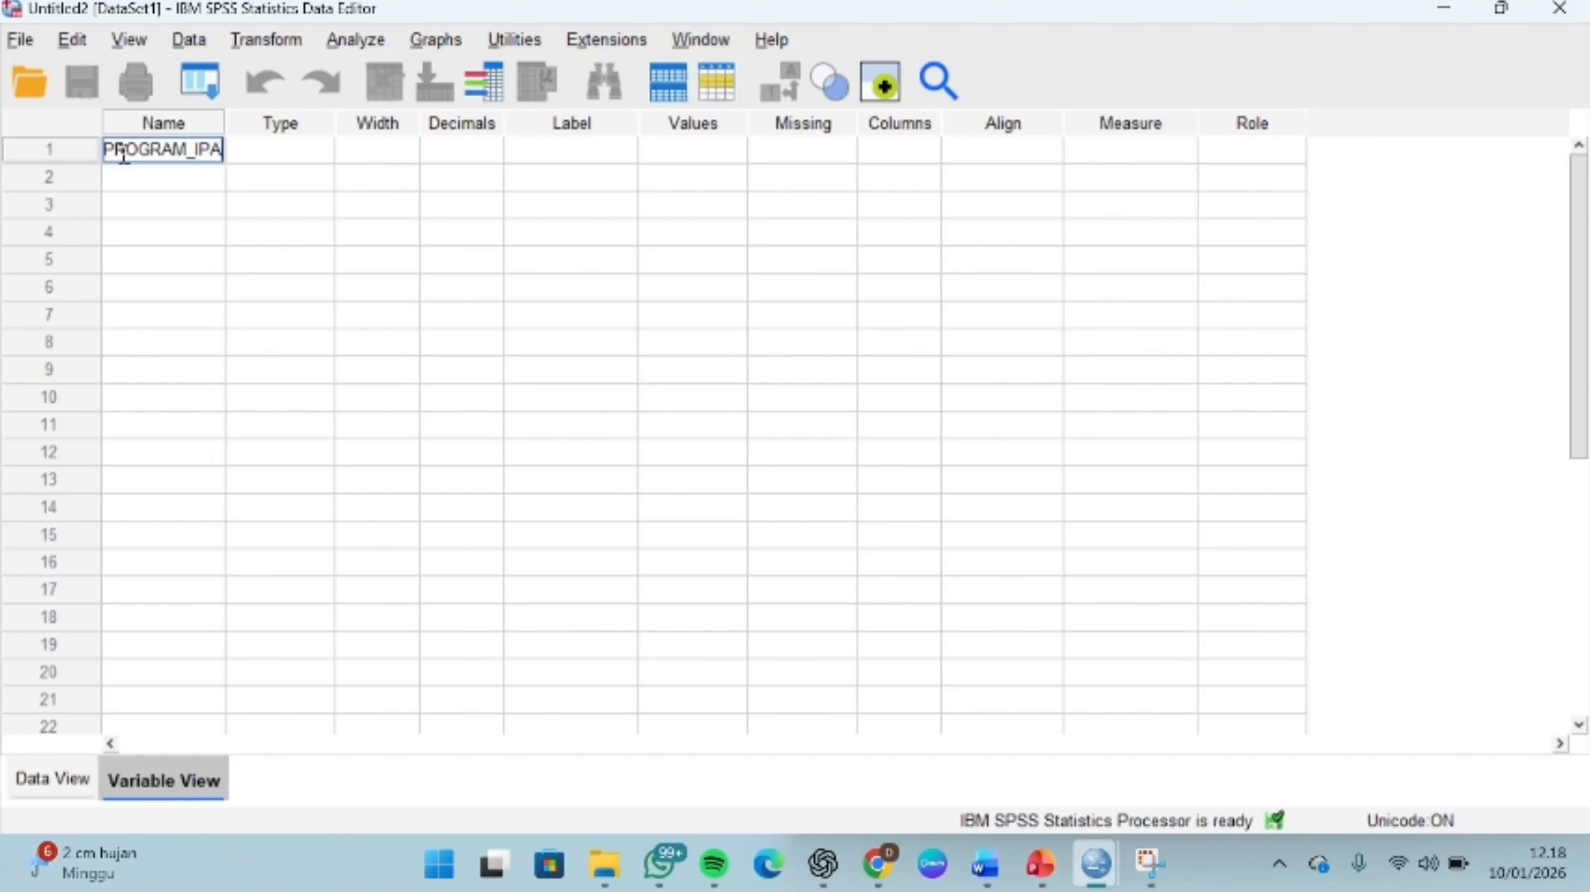
pyautogui.click(125, 183)
pyautogui.click(125, 184)
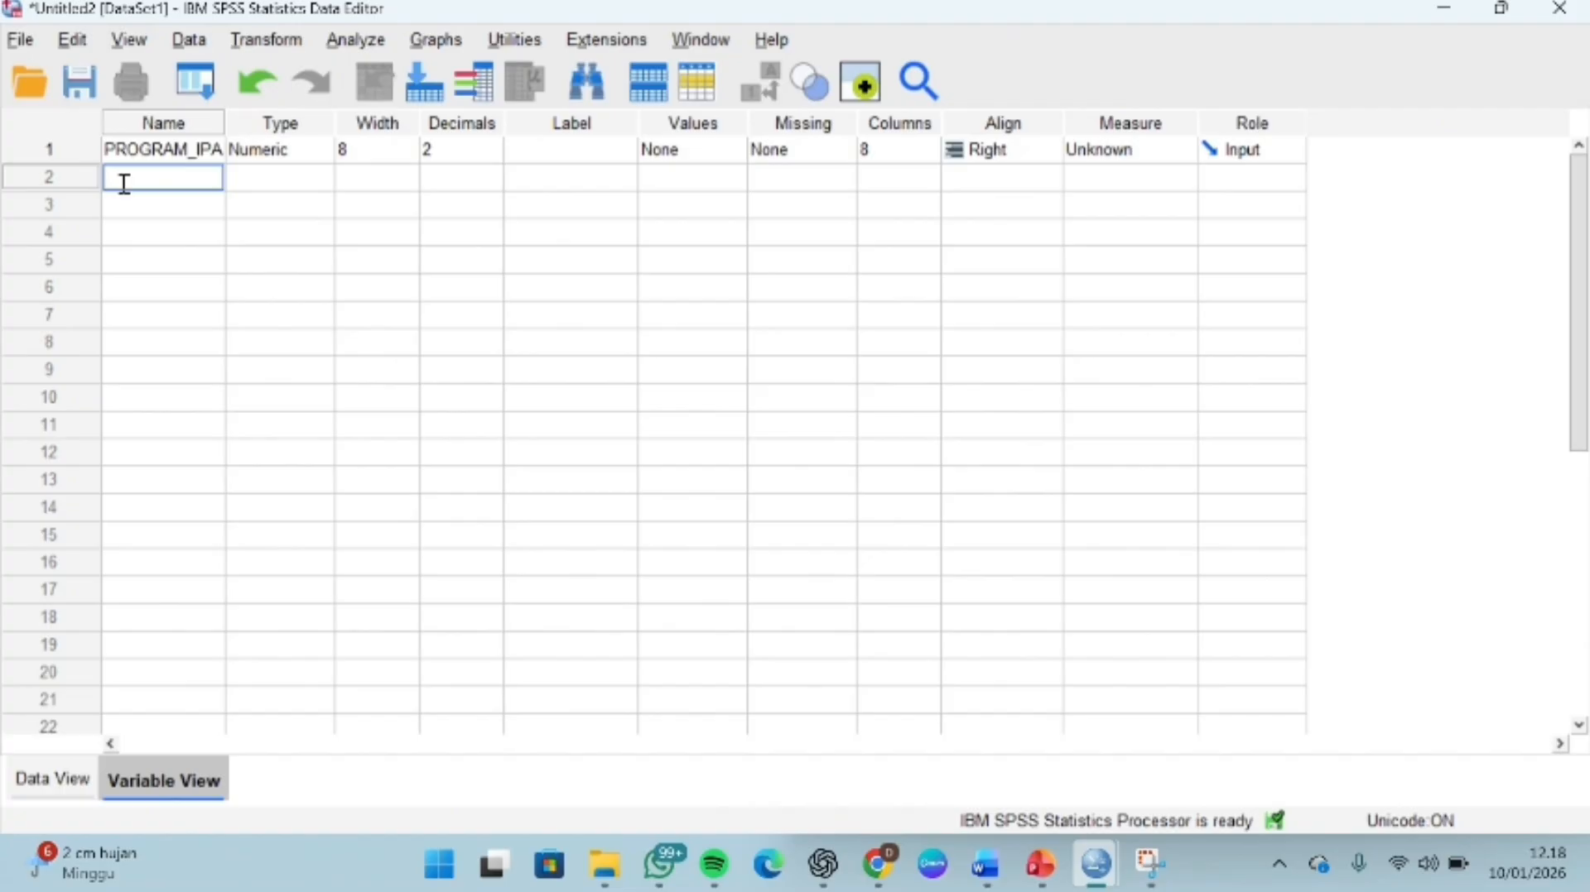
pyautogui.write('LOKASI')
pyautogui.click(149, 204)
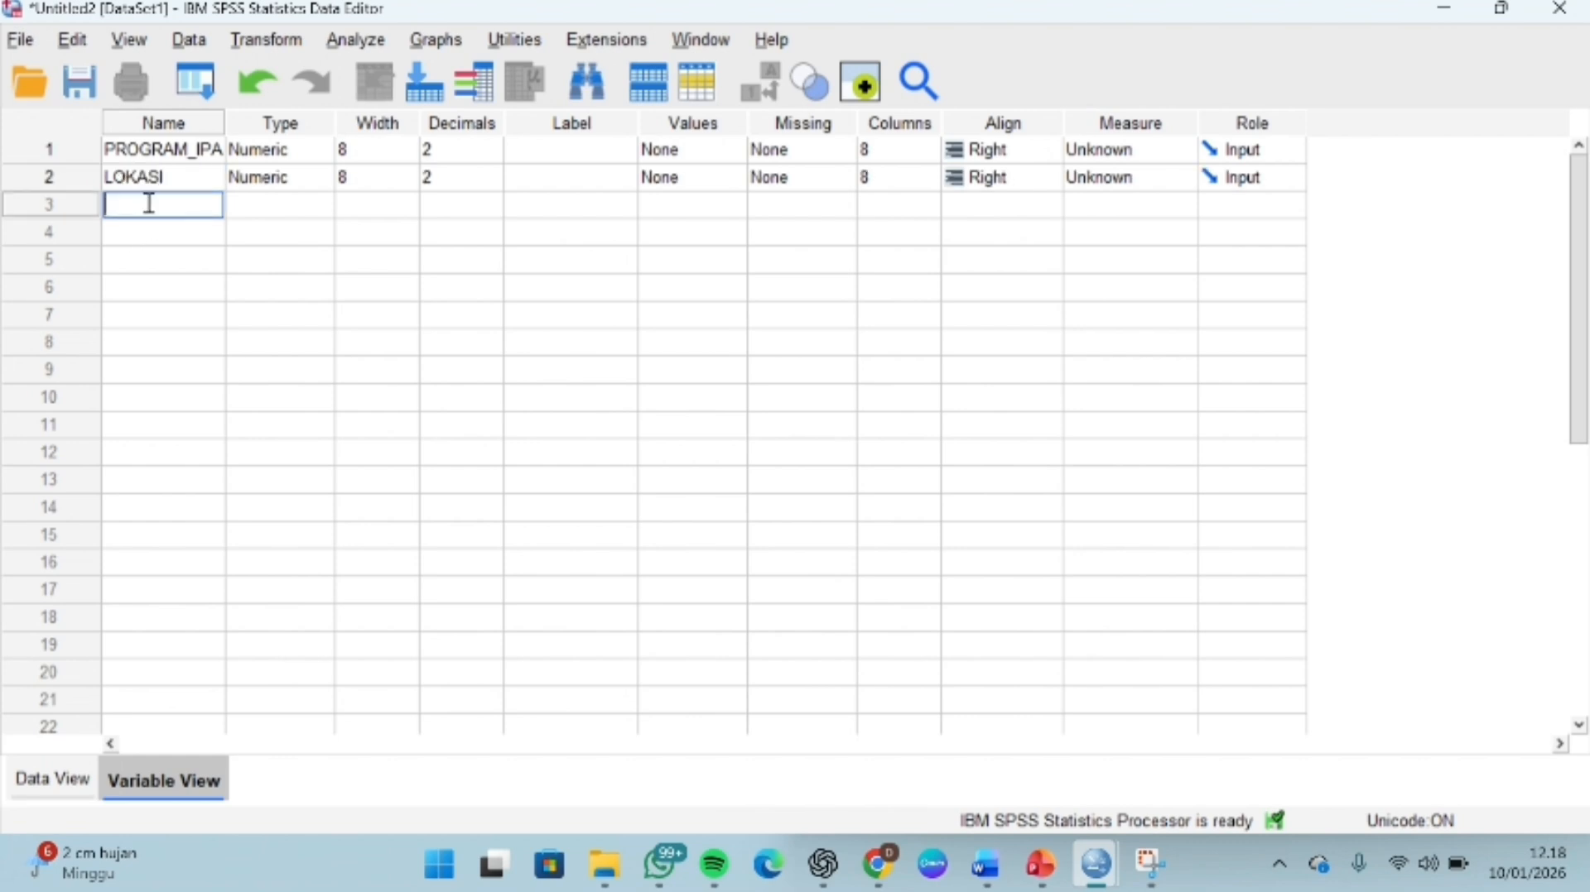
pyautogui.write('EVALUASI')
# Step: Set the decimals of PROGRAM_IPA and LOKASI to 0
pyautogui.click(470, 149)
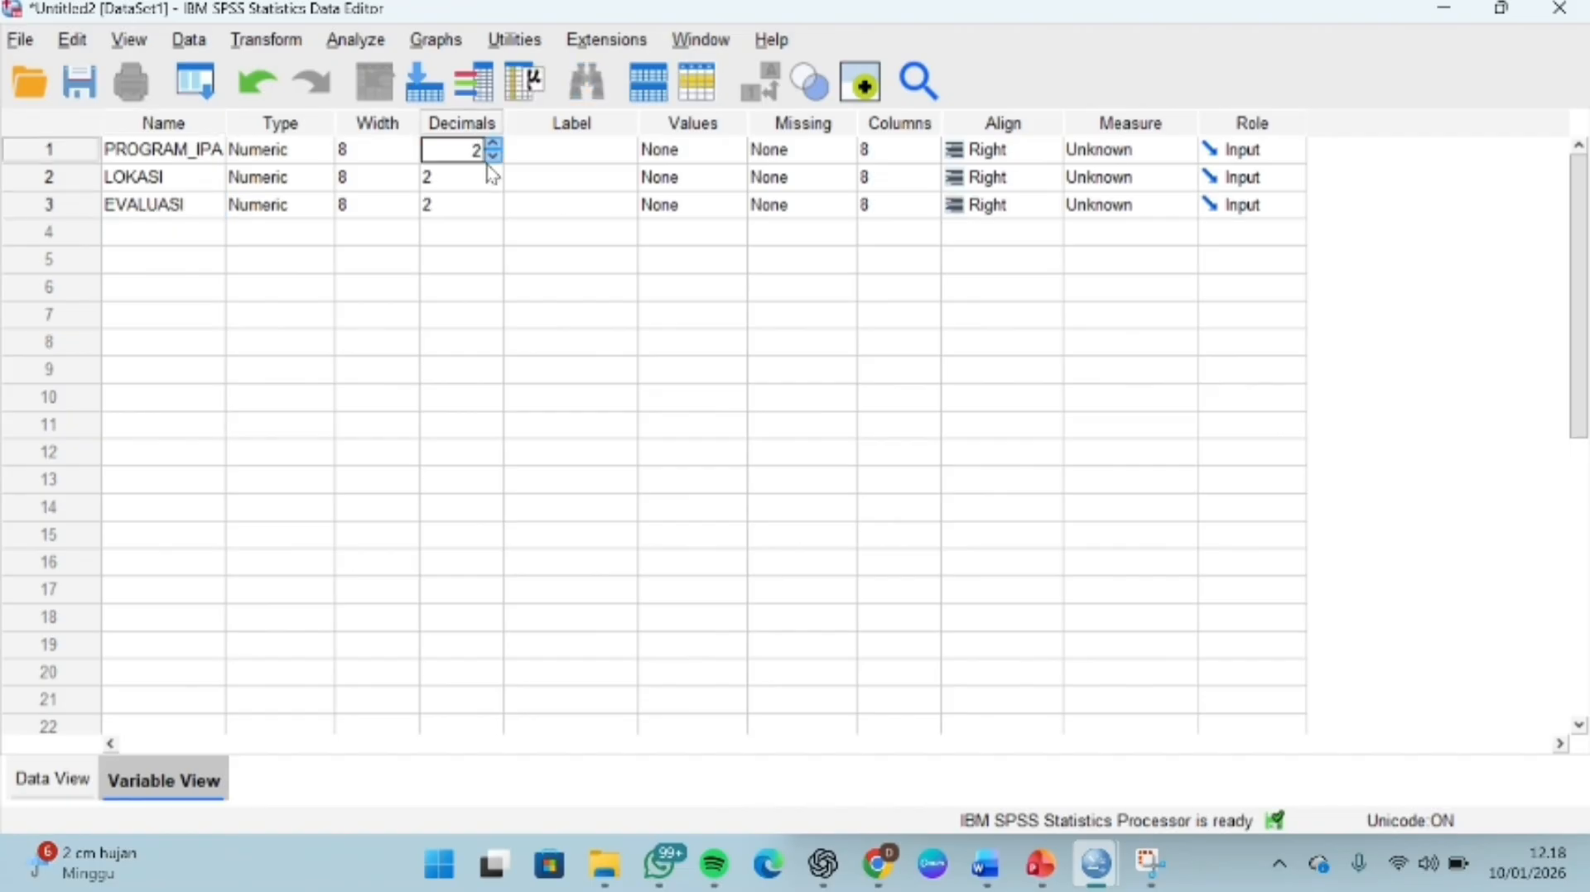
pyautogui.click(492, 156)
pyautogui.click(493, 156)
pyautogui.click(472, 176)
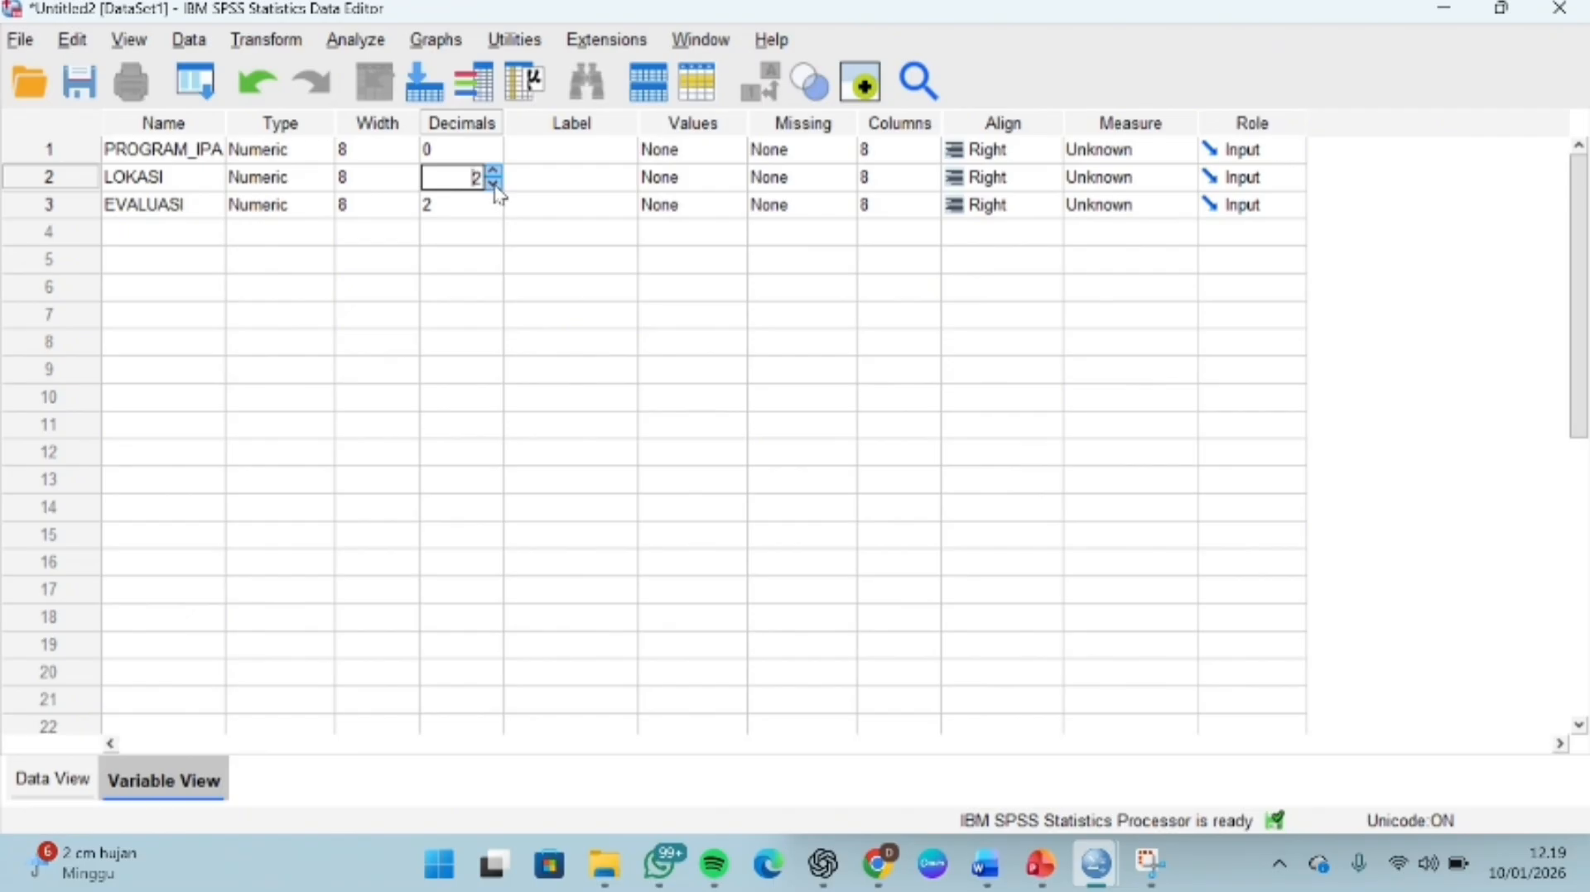
pyautogui.click(494, 185)
pyautogui.click(494, 185)
# Step: Label the three variables PROGRAM IPA, LOKASI and EVALUASI
pyautogui.click(576, 147)
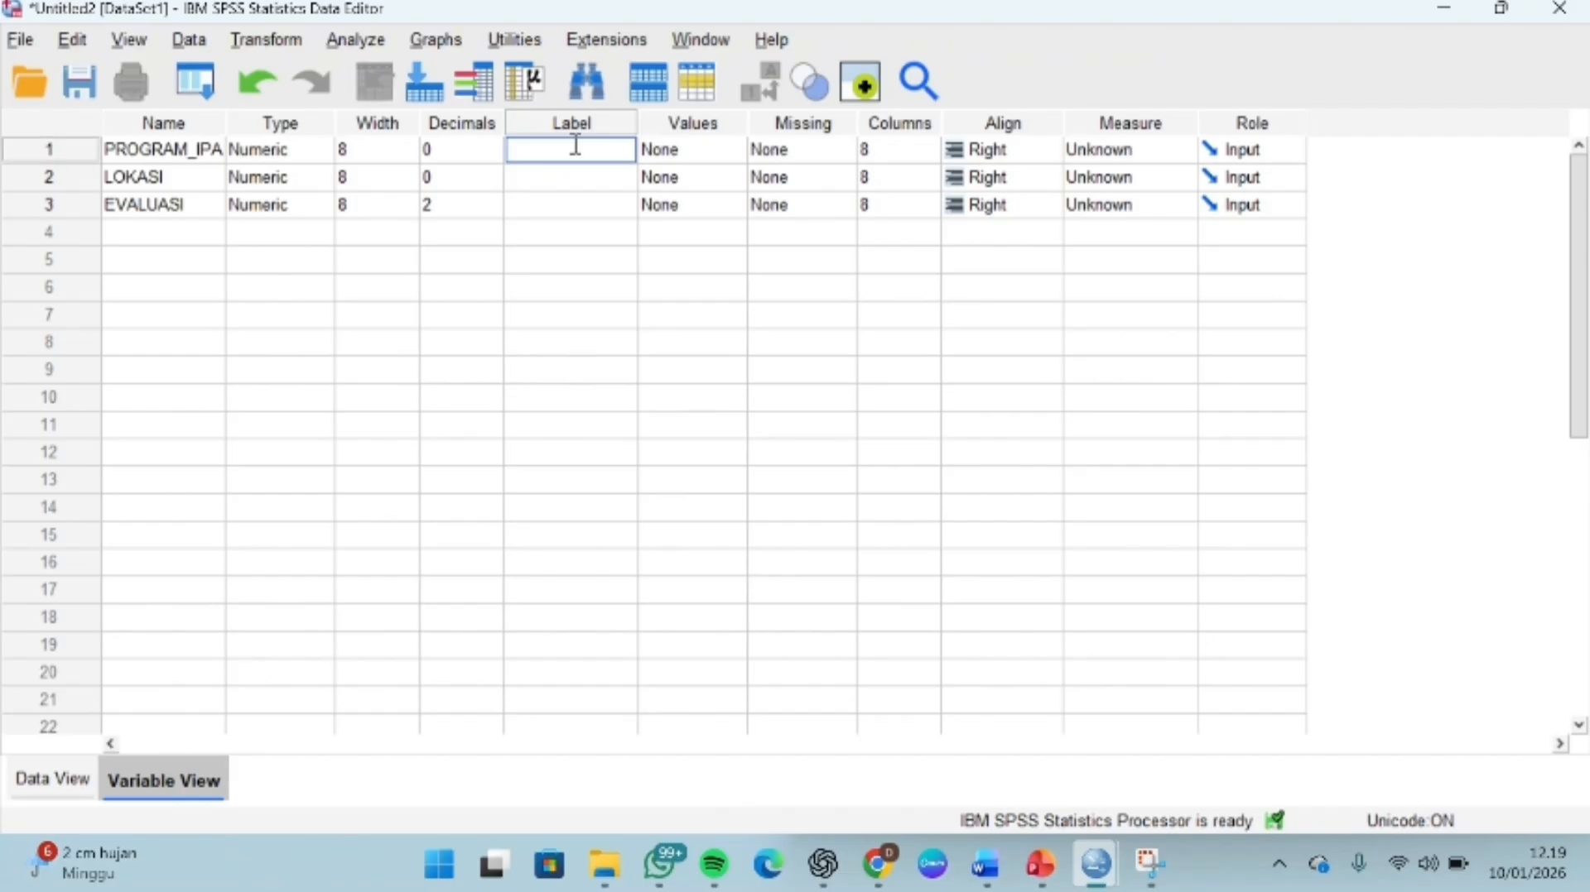
pyautogui.write('PROGRAM IPA')
pyautogui.click(576, 176)
pyautogui.write('LOKASI')
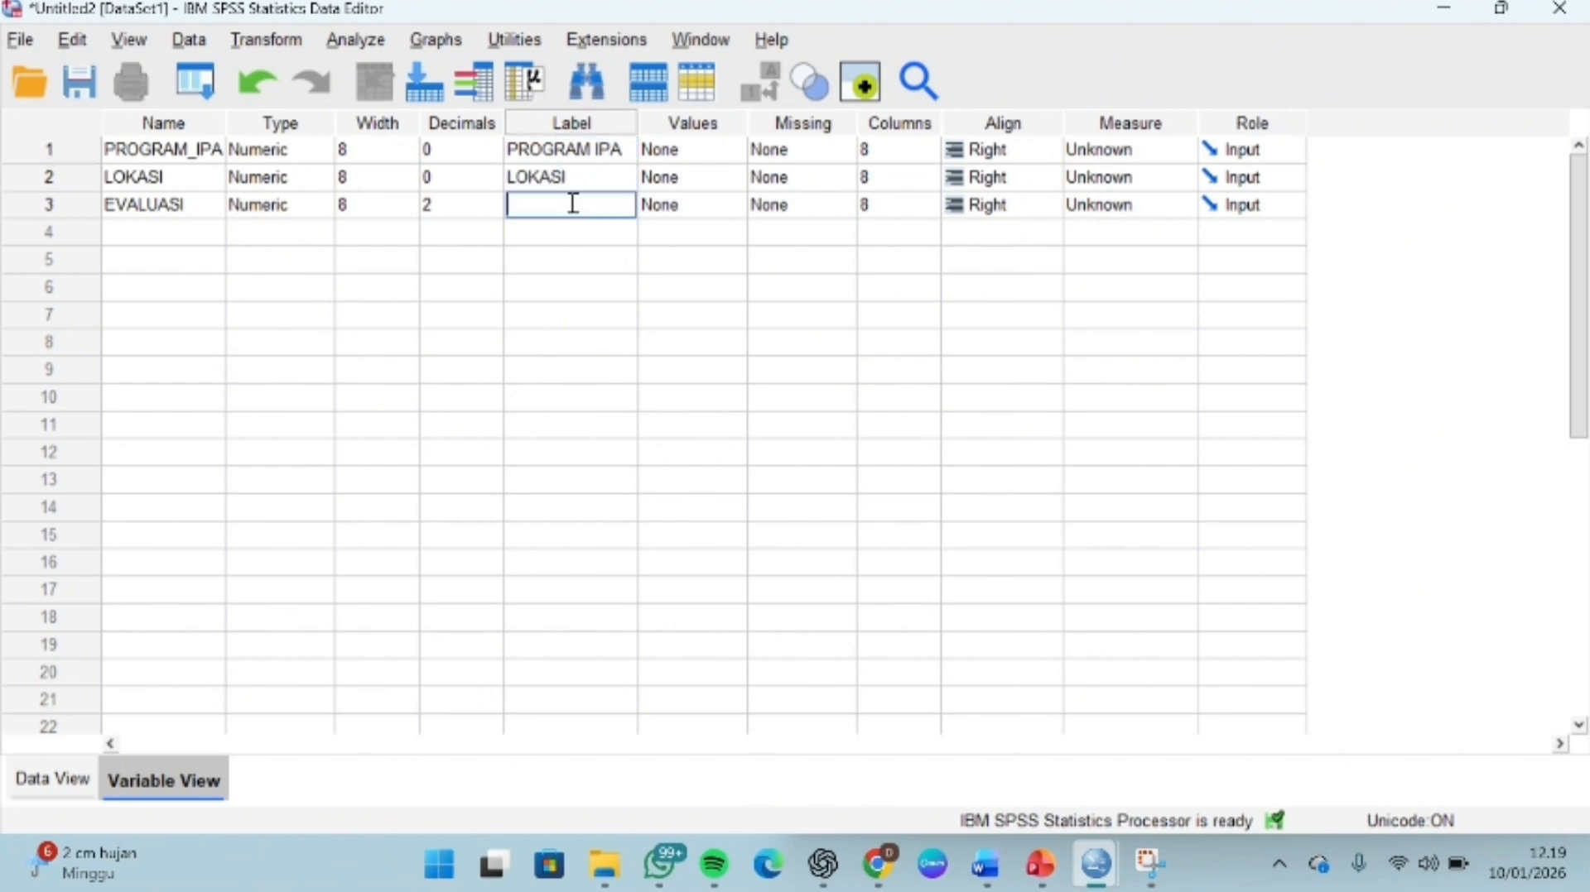
pyautogui.click(574, 204)
pyautogui.write('EVA')
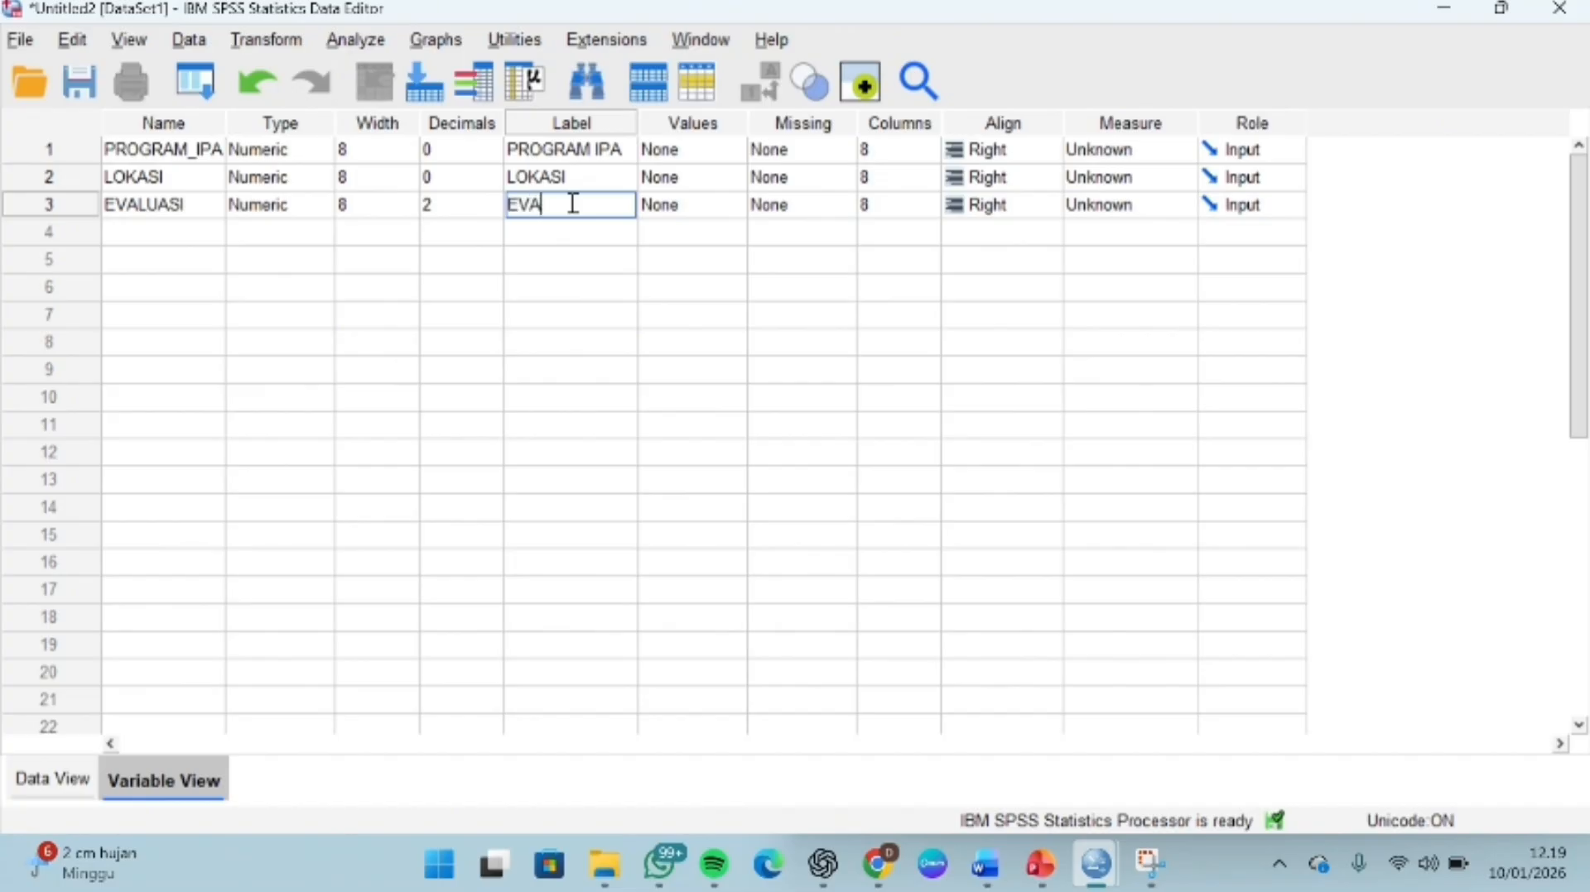
pyautogui.write('LUASI')
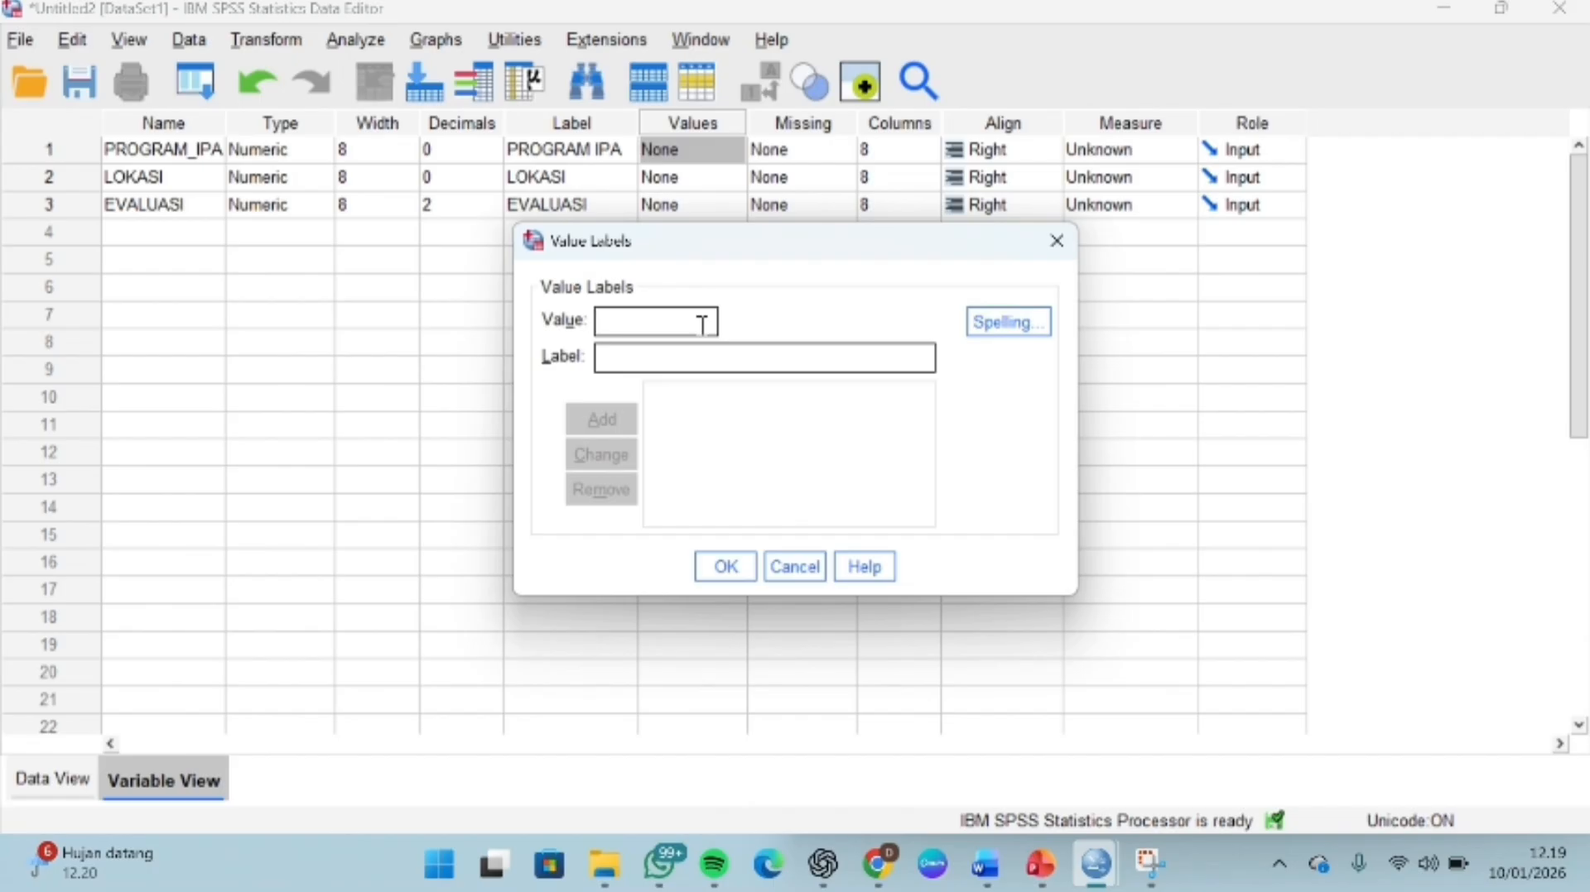
# Step: Add value labels 1 = A, 2 = B and 3 = C for the PROGRAM_IPA variable
pyautogui.write('1')
pyautogui.click(642, 363)
pyautogui.write('A')
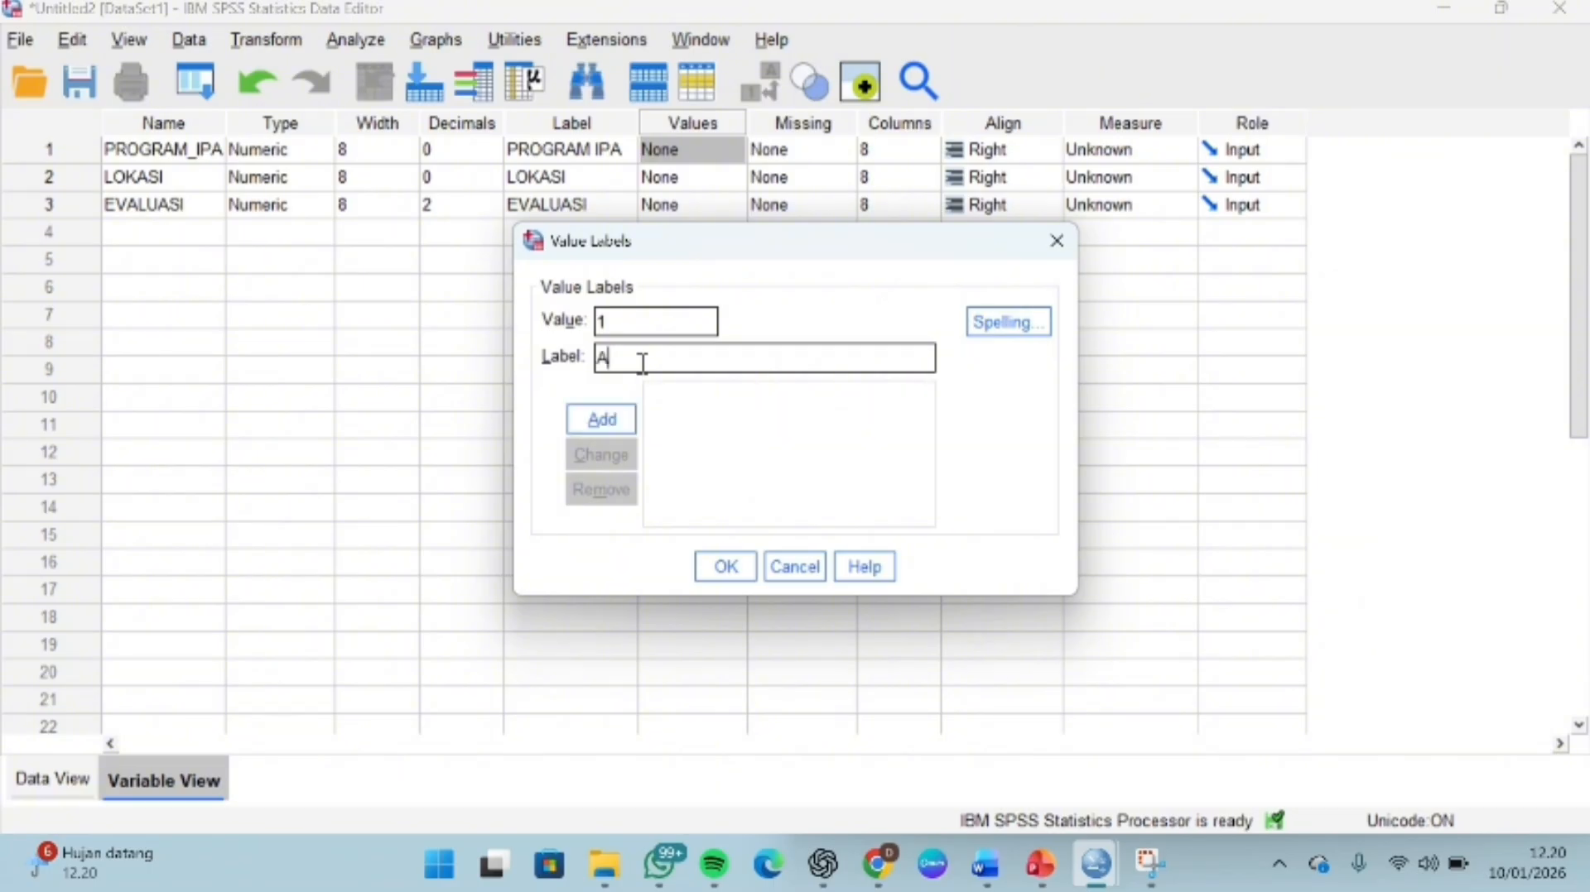
pyautogui.click(631, 427)
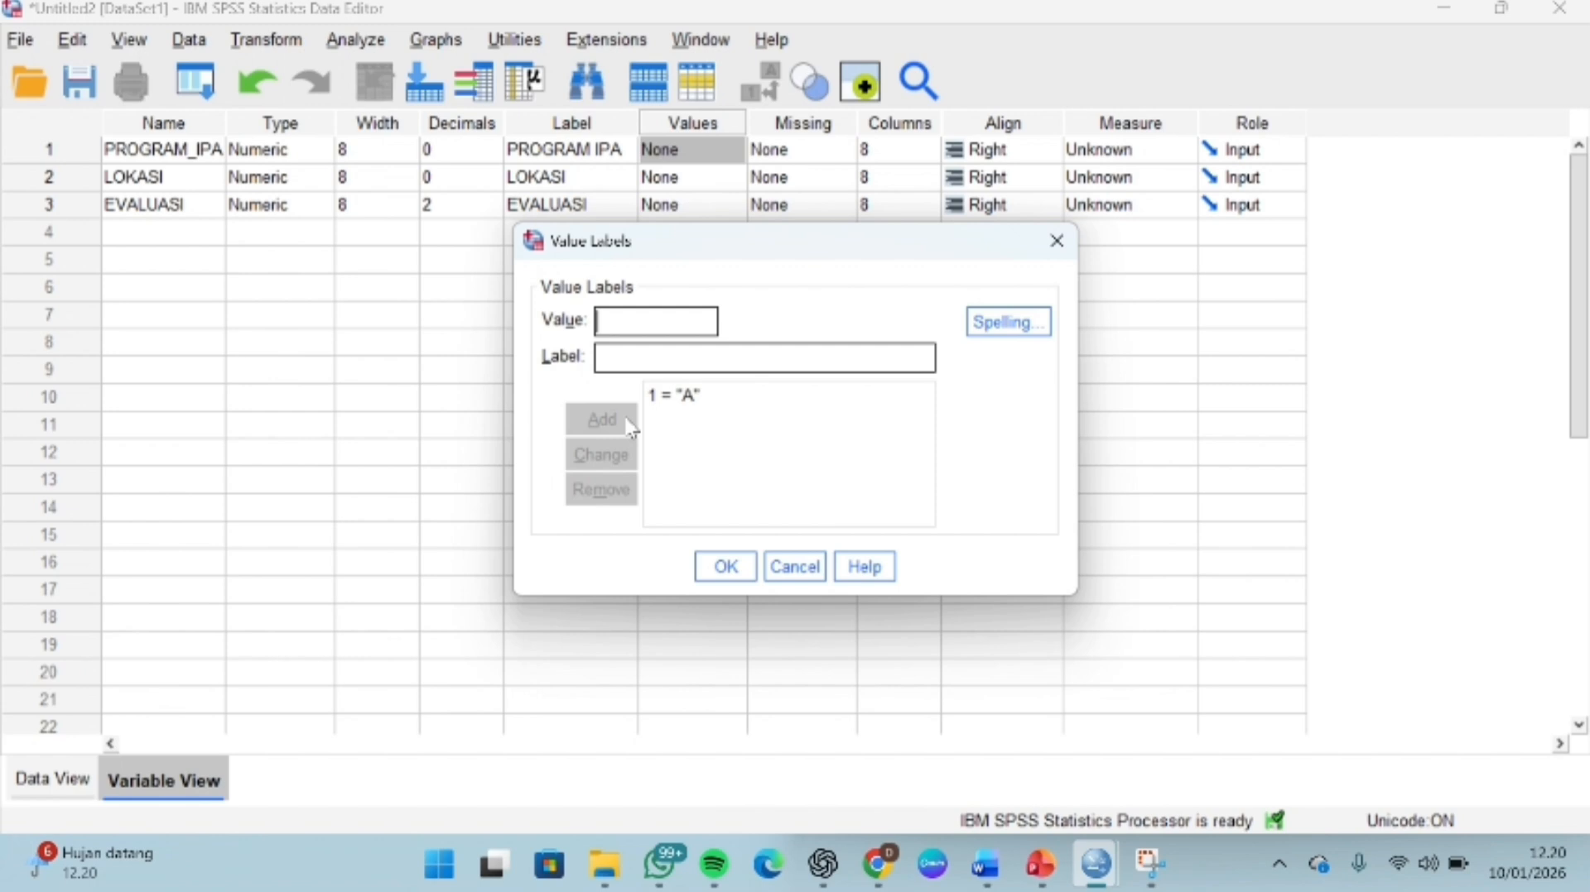
pyautogui.write('2')
pyautogui.click(604, 360)
pyautogui.write('B')
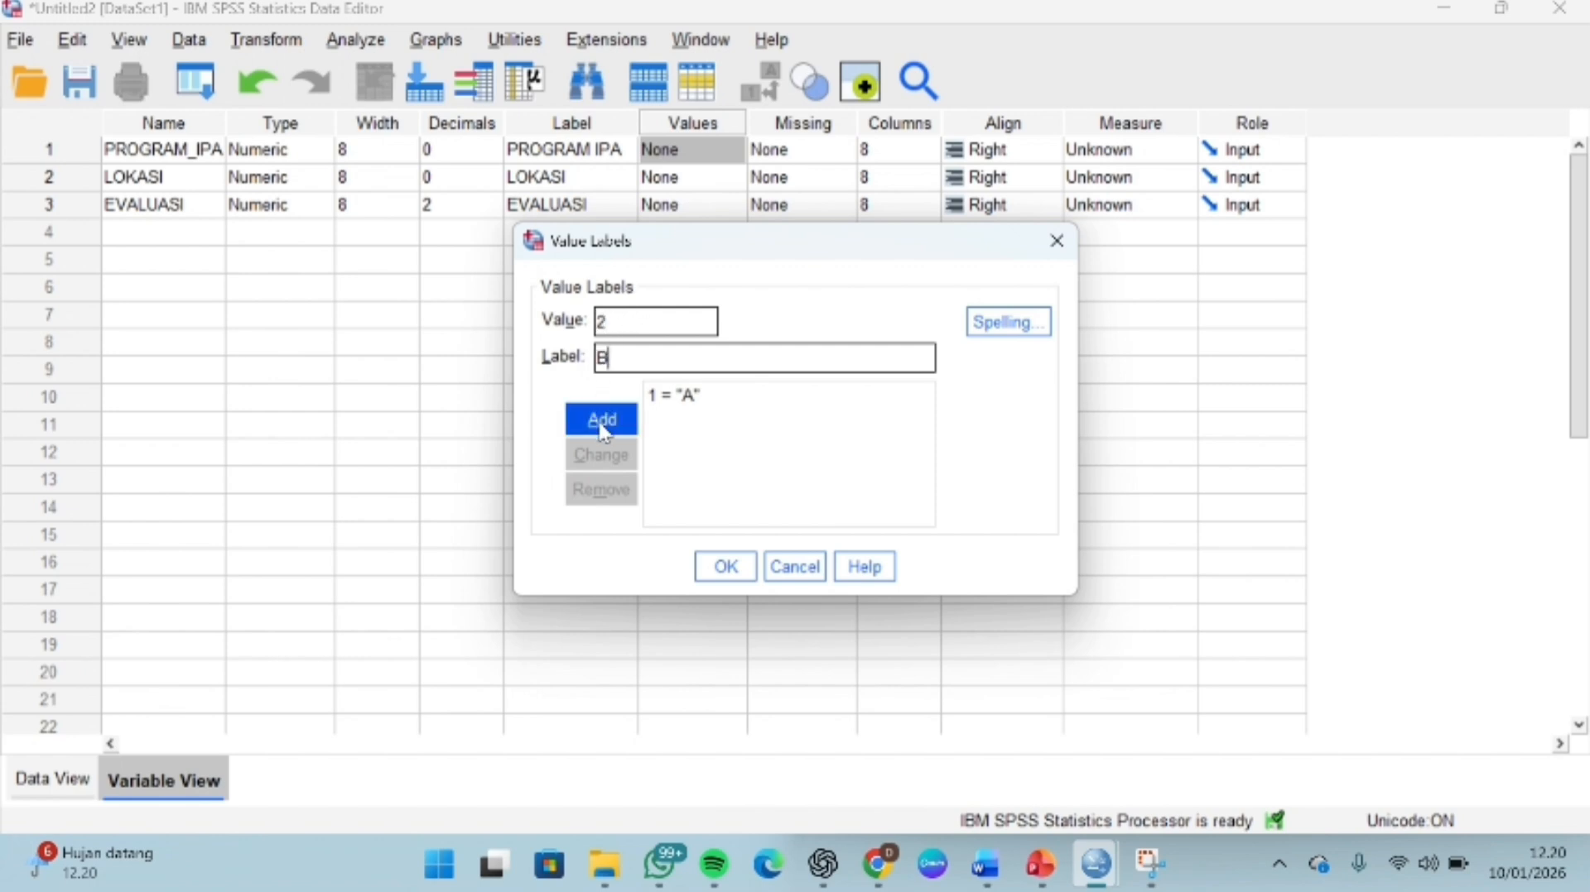
pyautogui.click(600, 421)
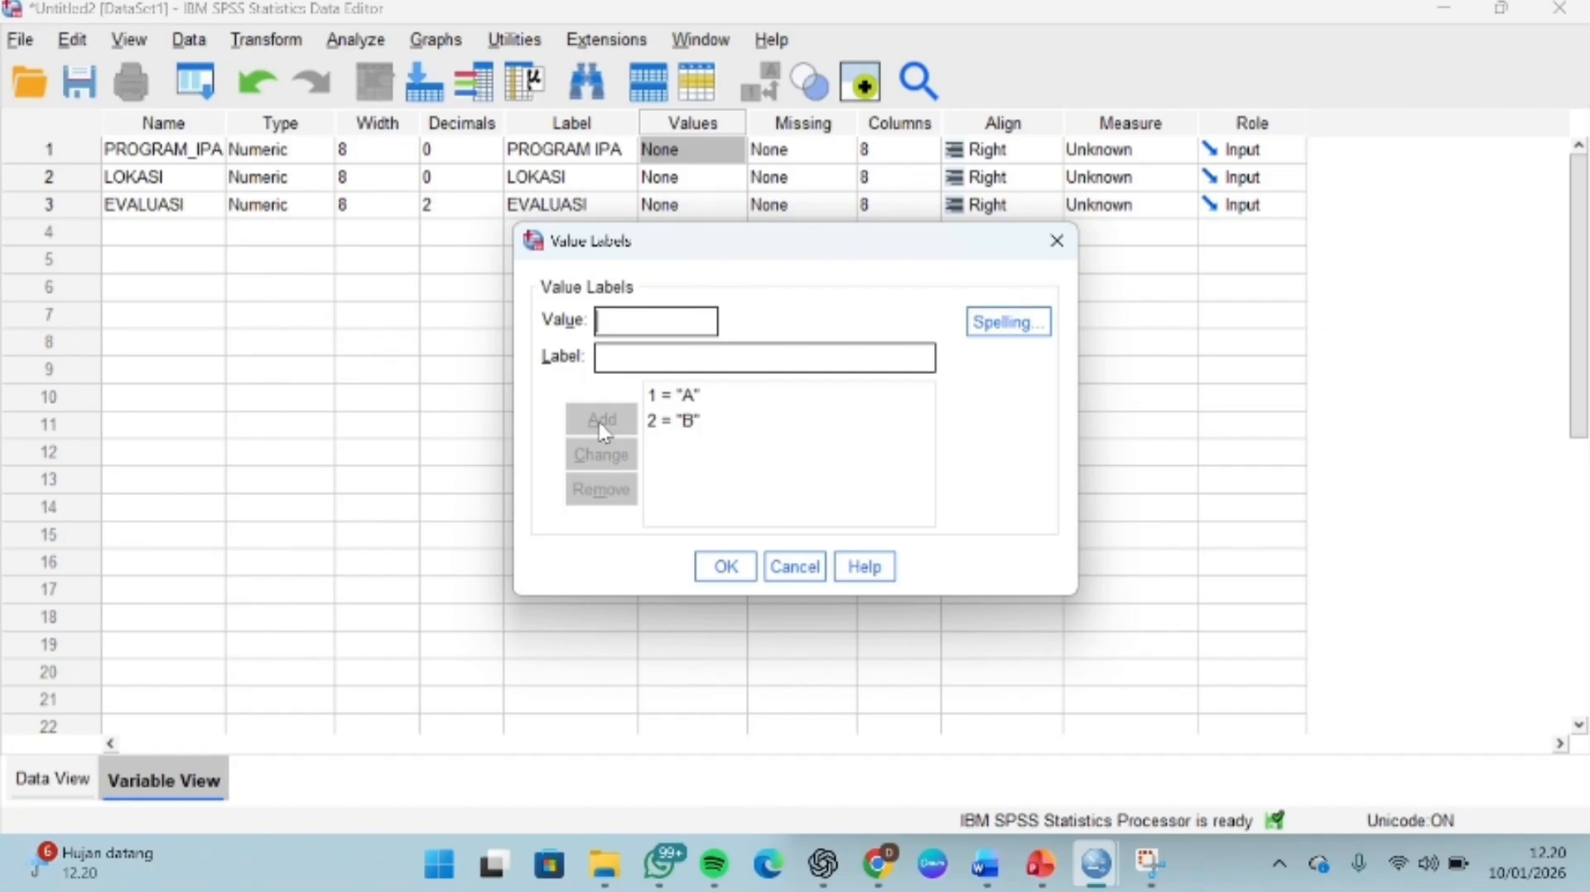
pyautogui.write('3')
pyautogui.click(612, 356)
pyautogui.write('C')
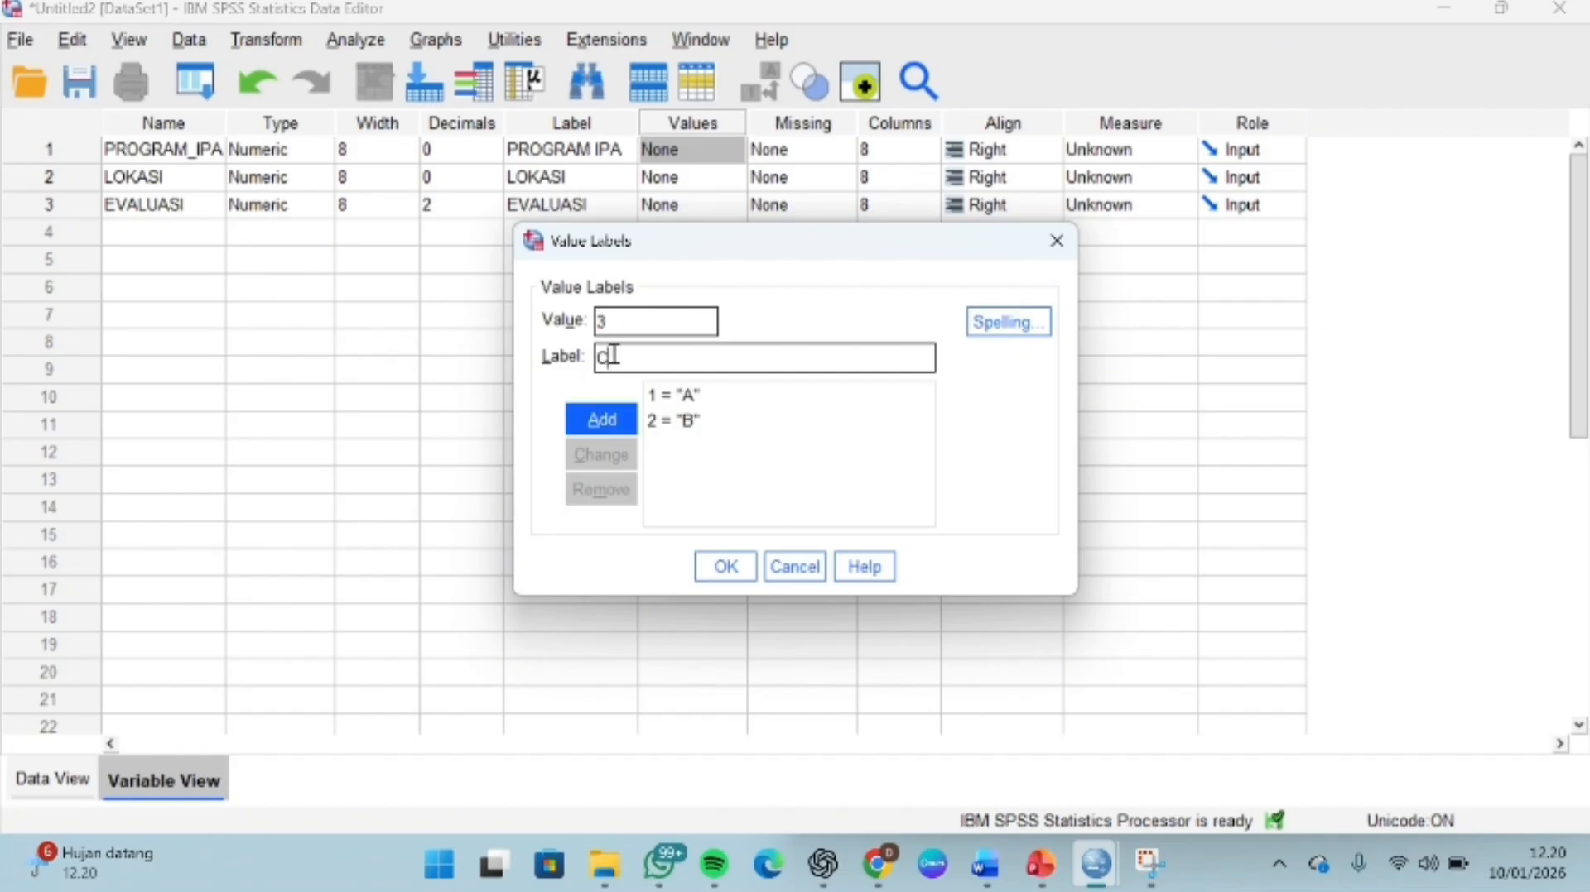
pyautogui.click(602, 419)
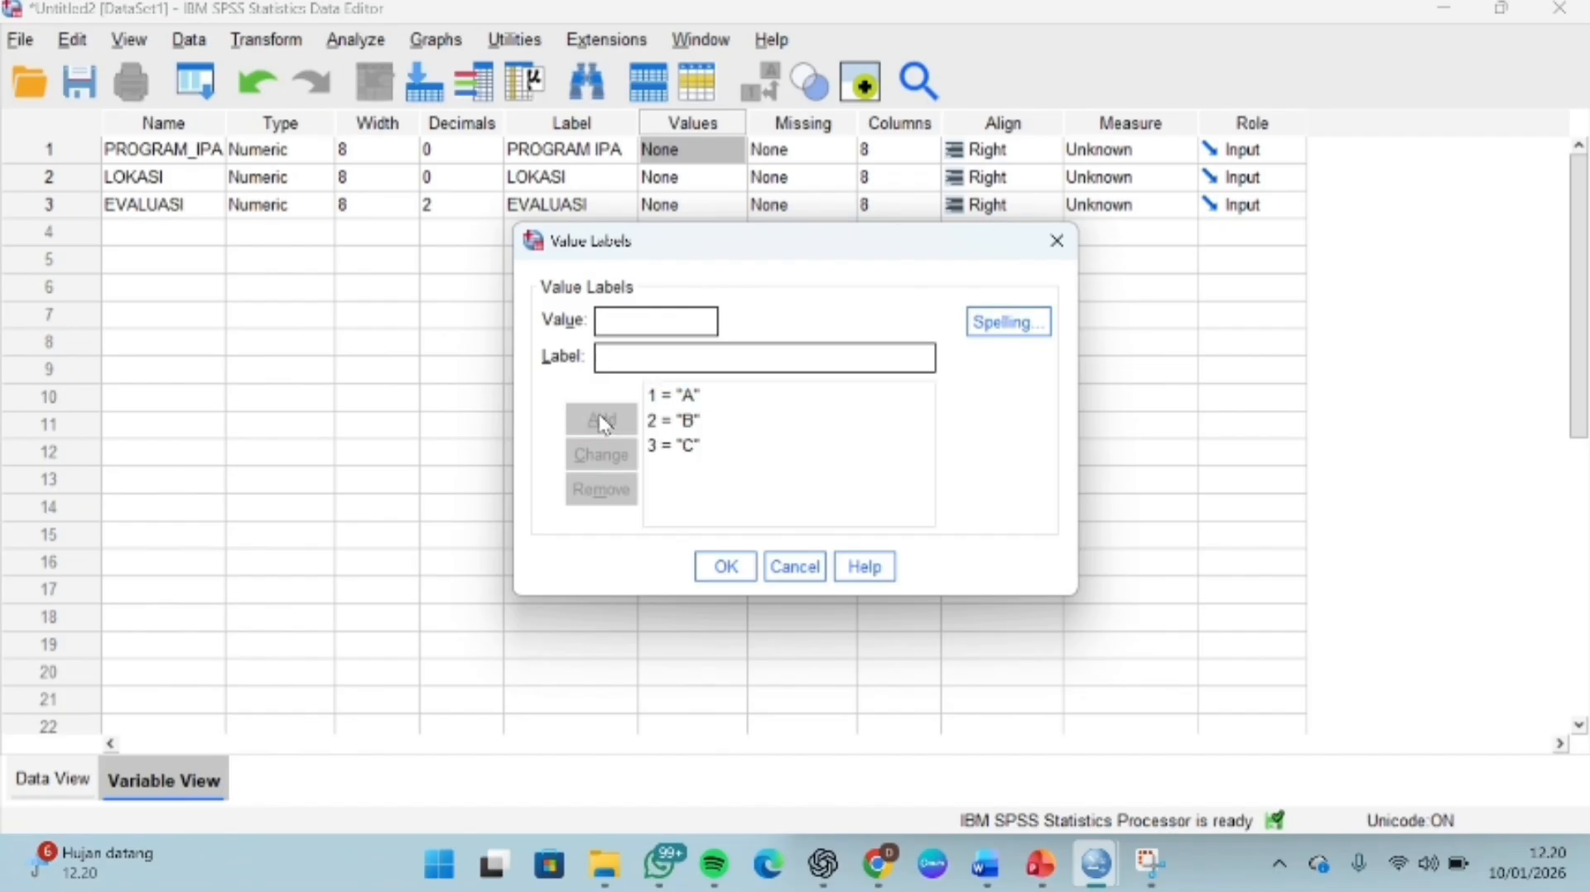
# Step: Add value labels 1 = LOKASI 1 and 2 = LOKASI 2 for the LOKASI variable
pyautogui.write('4')
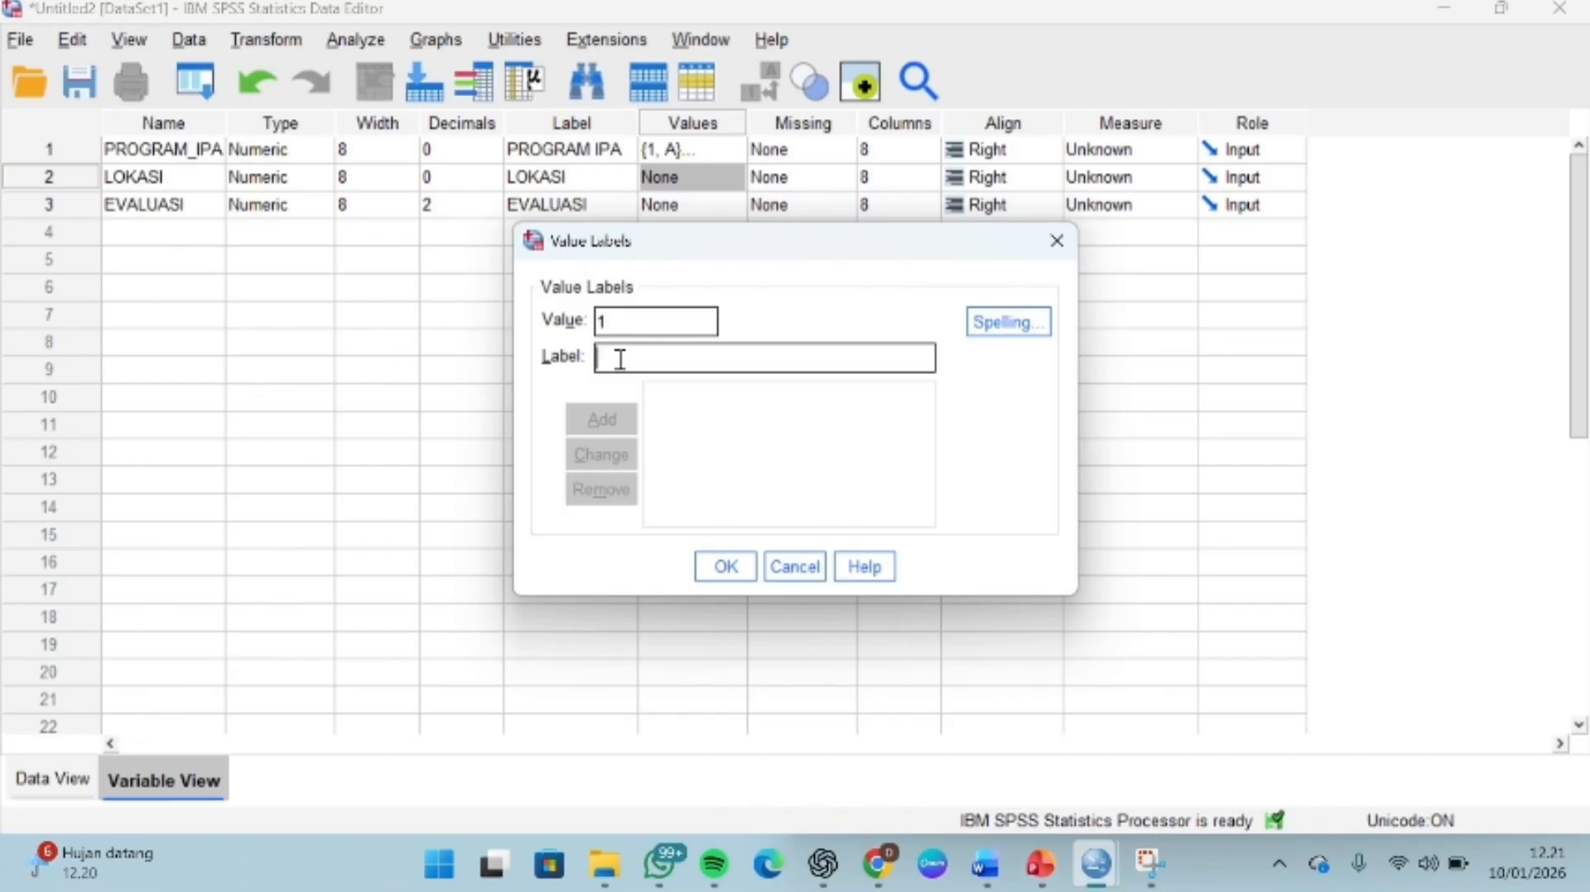
pyautogui.write('LOKASI ')
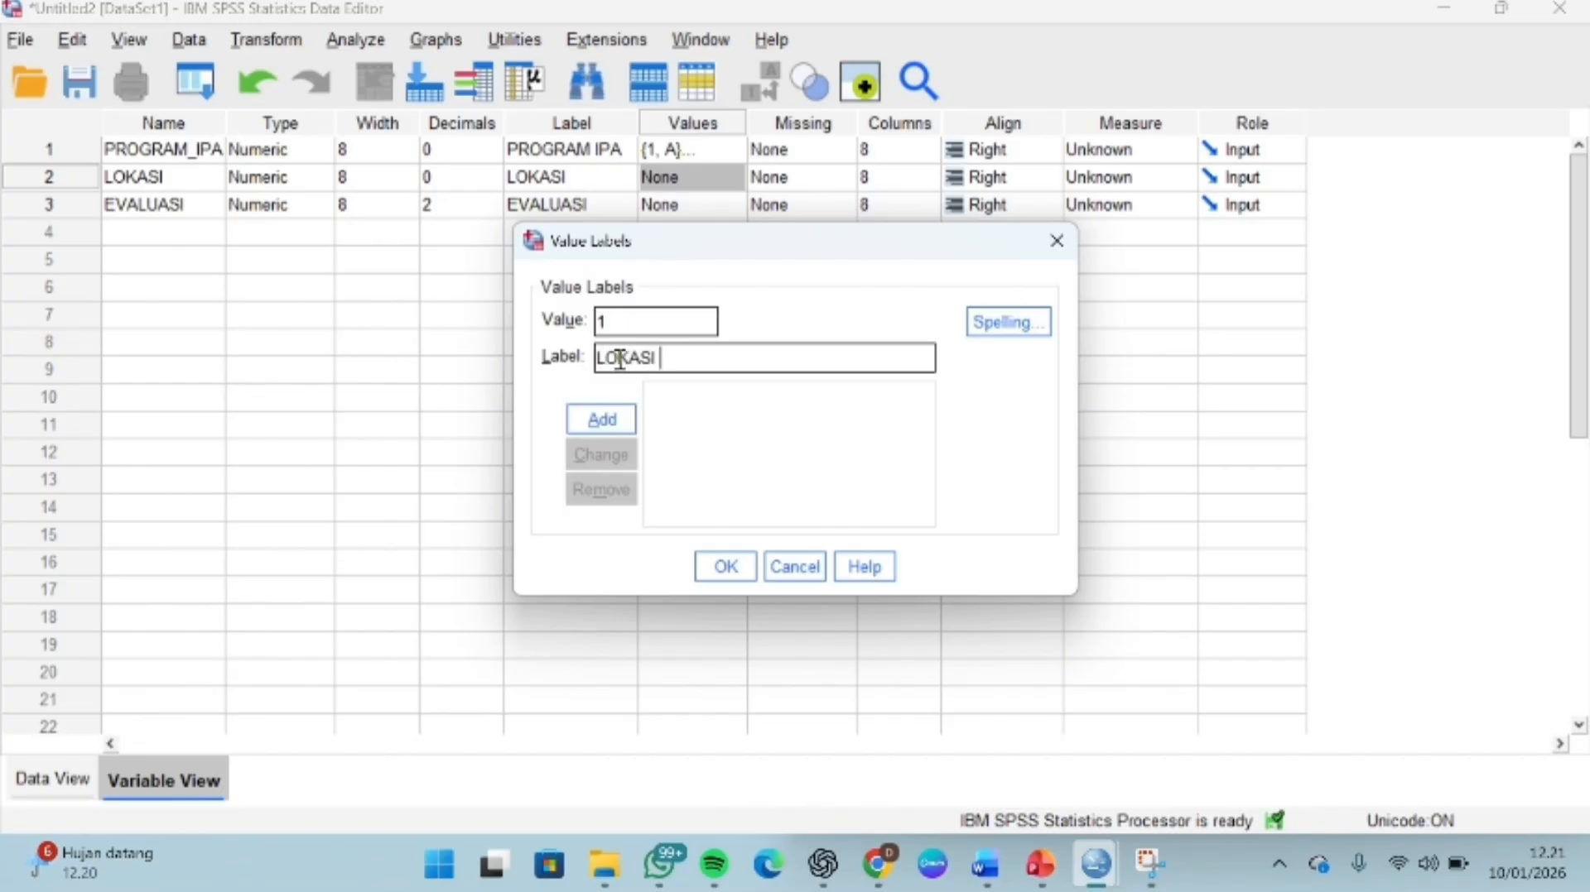
pyautogui.write('1')
pyautogui.click(602, 423)
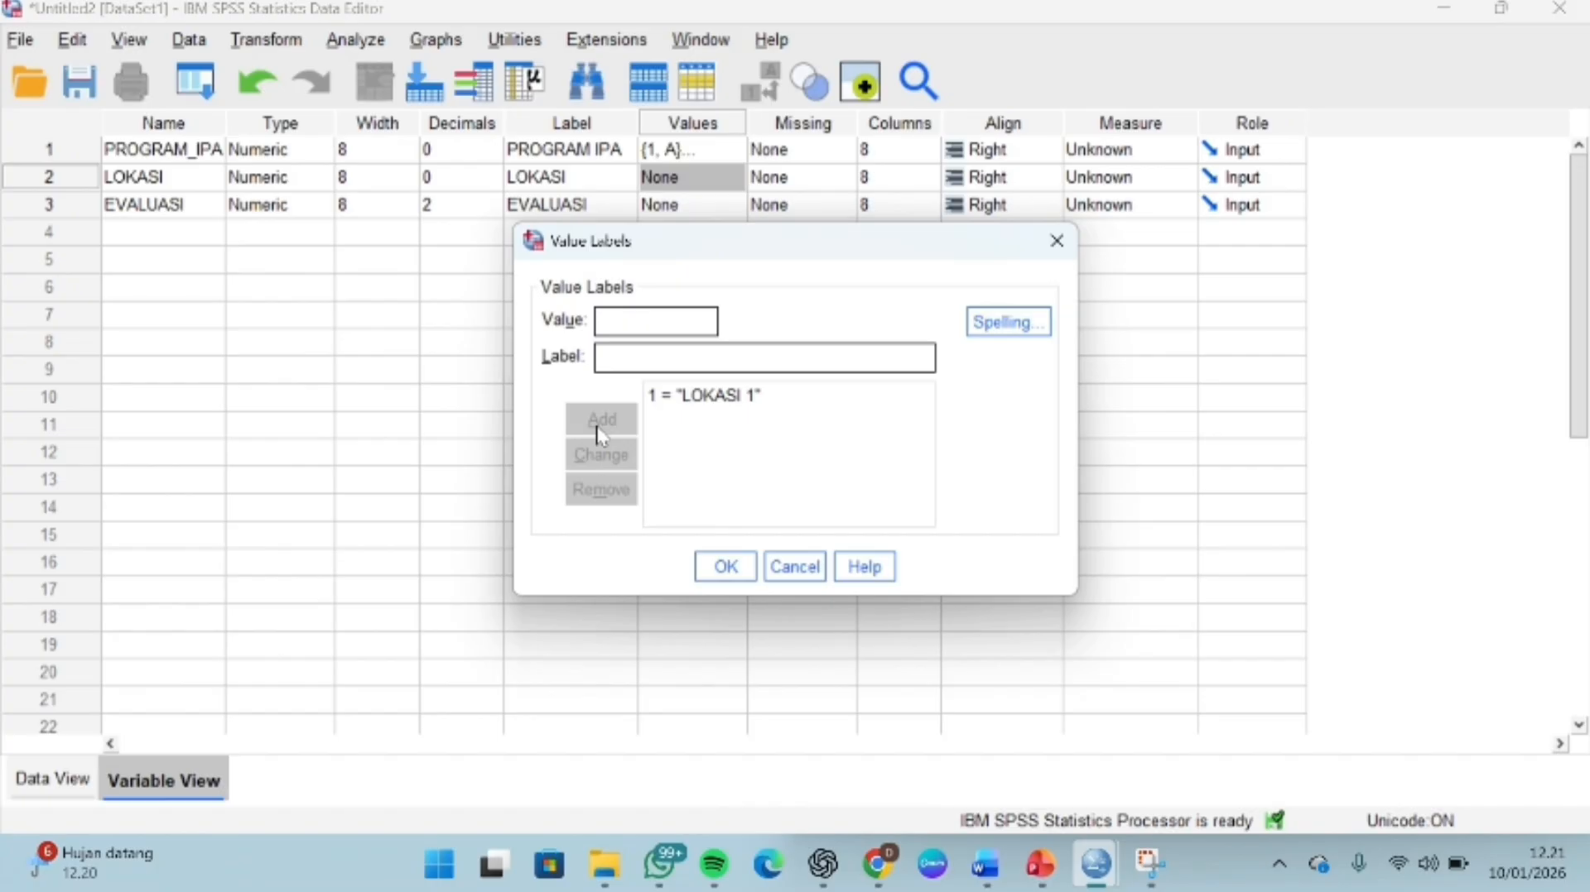
pyautogui.write('2')
pyautogui.click(639, 358)
pyautogui.write('L')
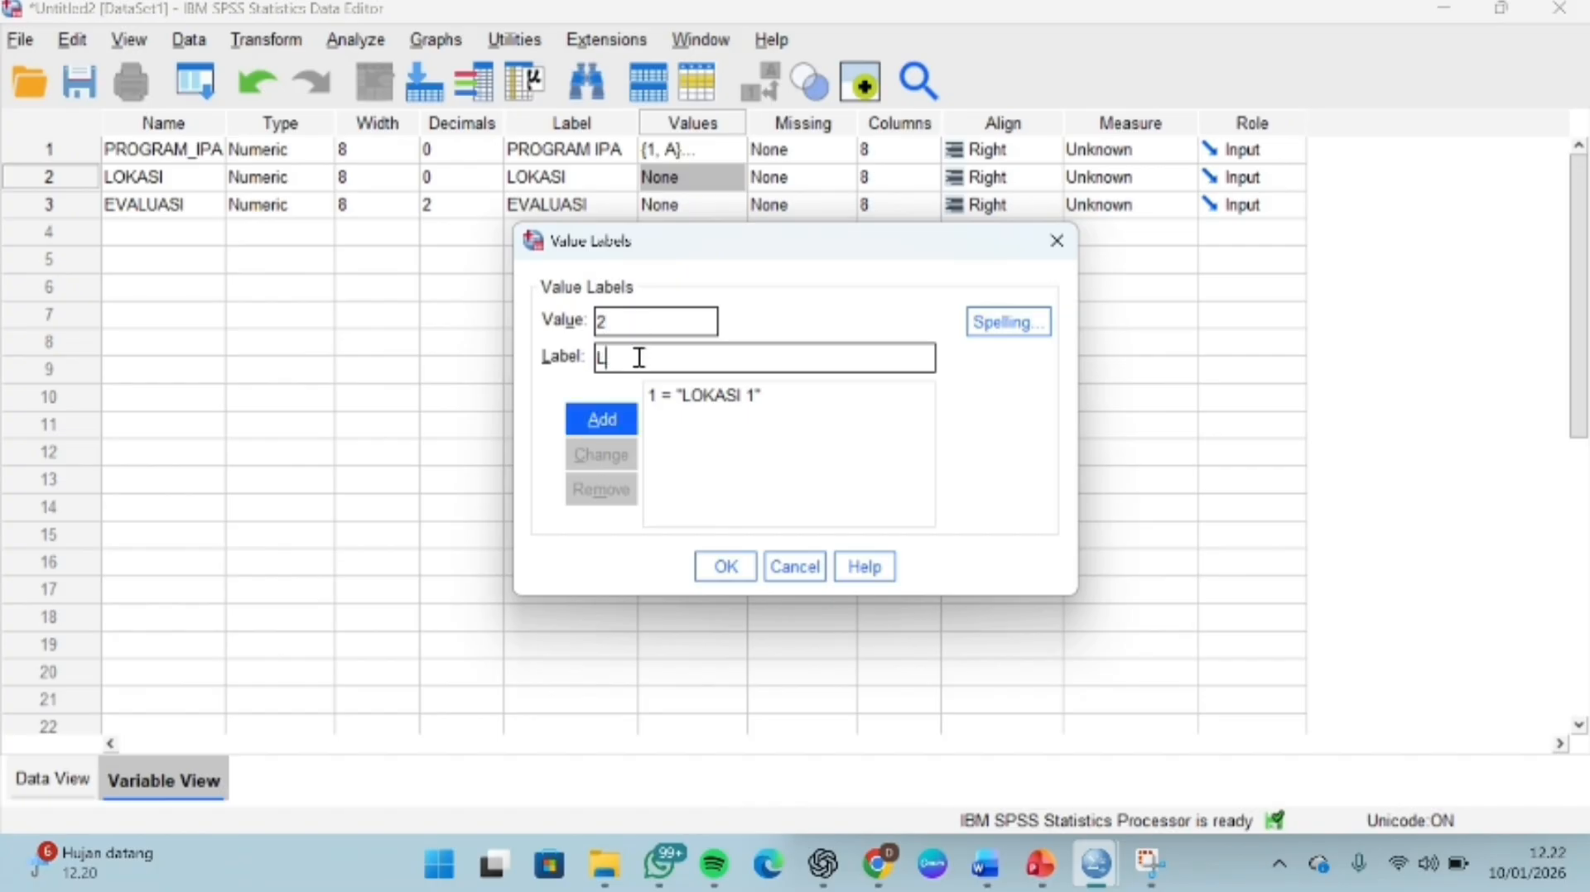
pyautogui.write('OKASI 2')
pyautogui.click(577, 419)
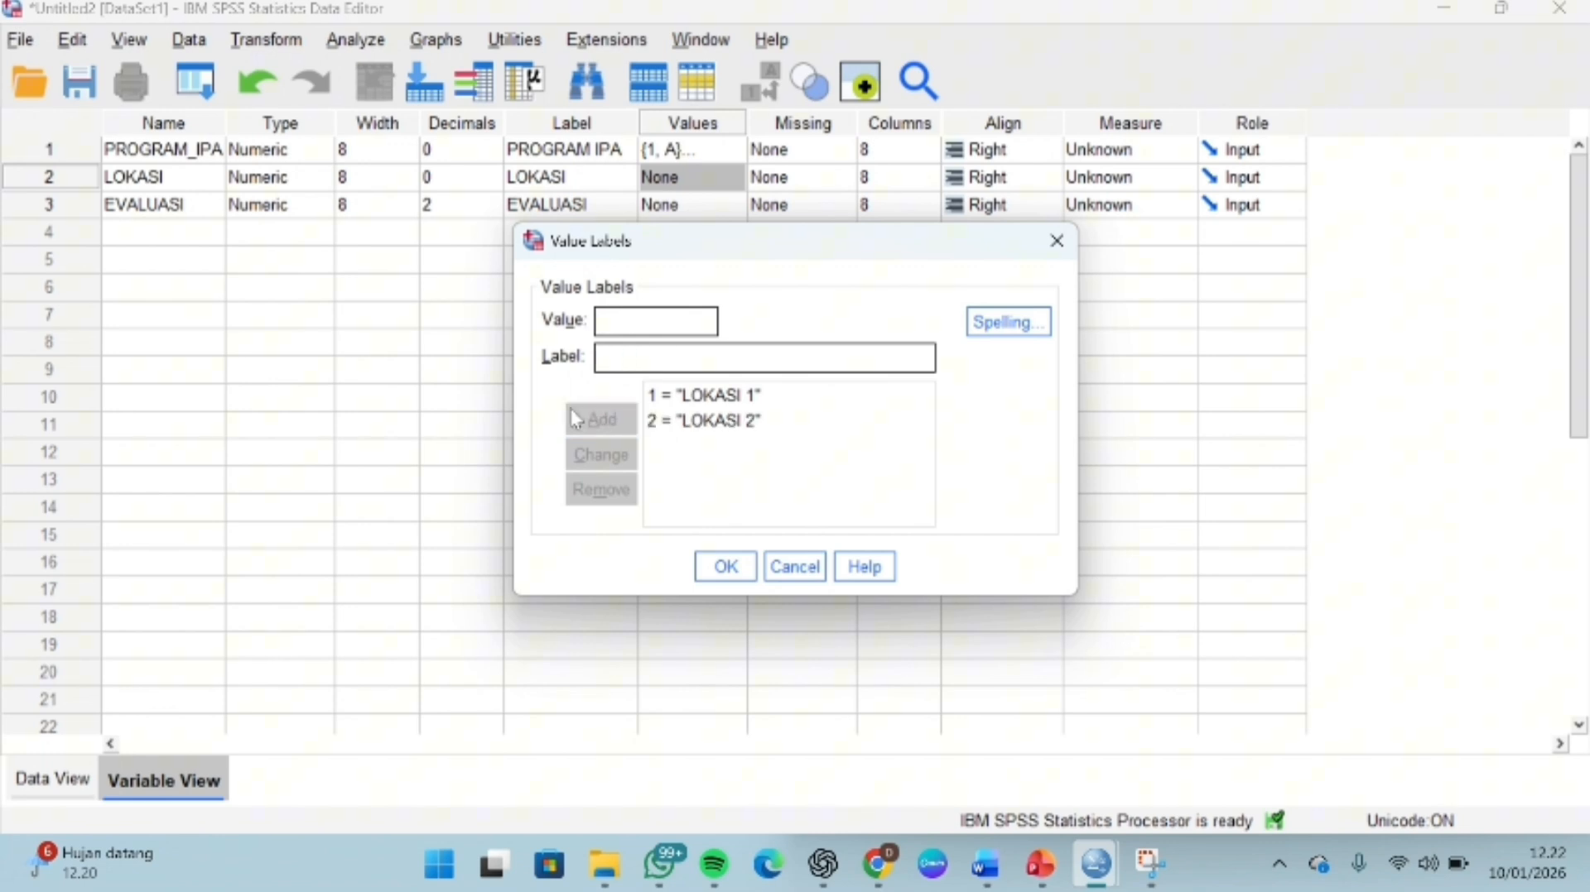
# Step: Add value labels 3 = LOKASI 3 and 4 = LOKASI 4 for the LOKASI variable
pyautogui.write('3')
pyautogui.click(609, 358)
pyautogui.write('LOKASI 3')
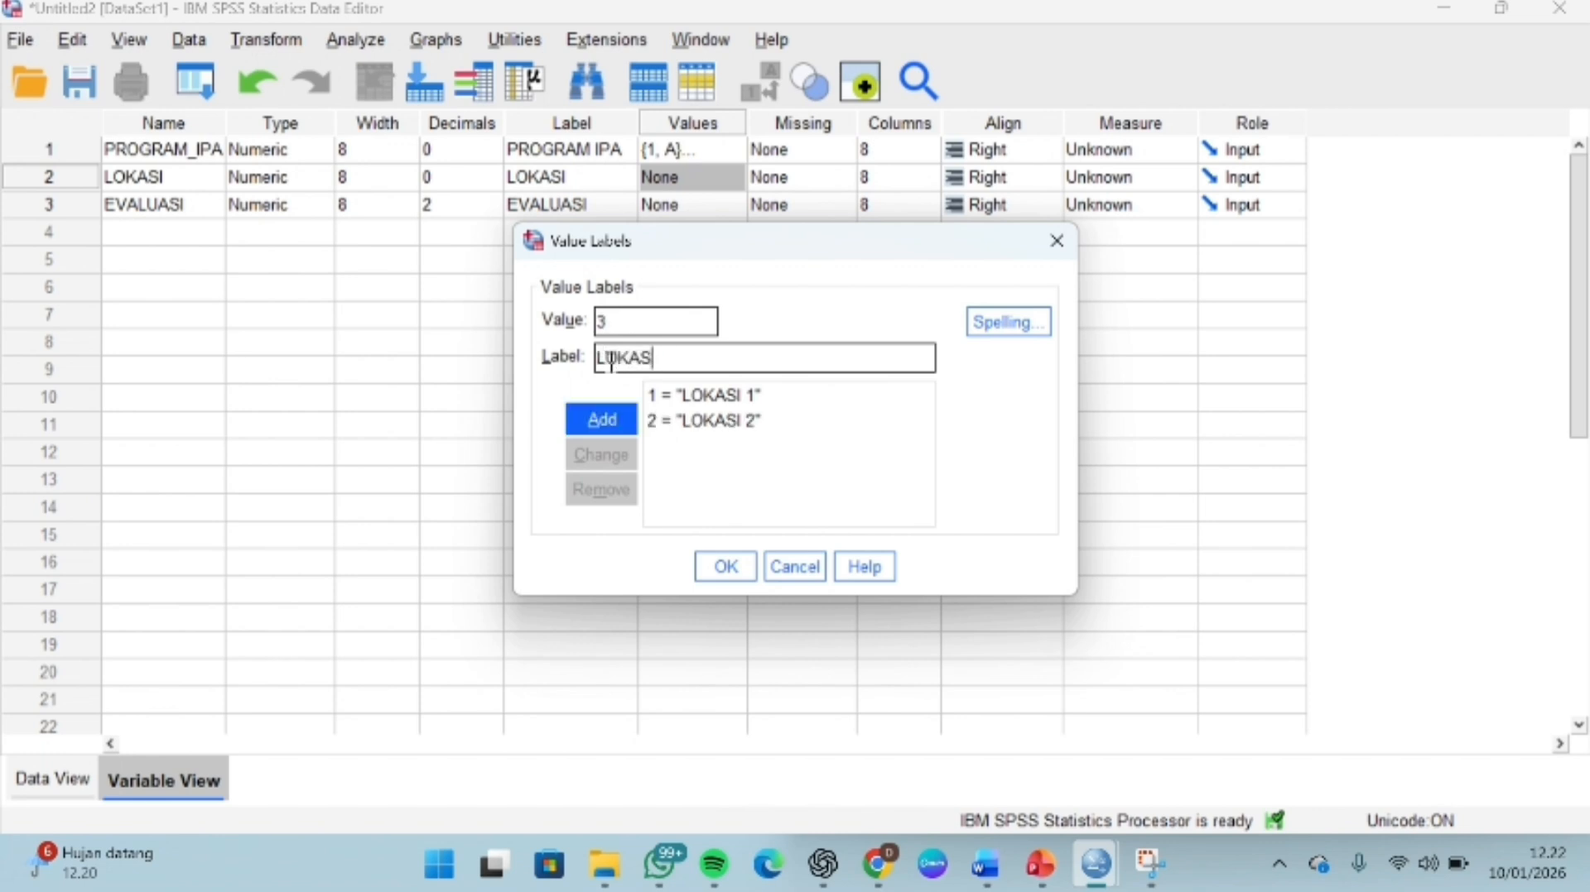
pyautogui.click(606, 420)
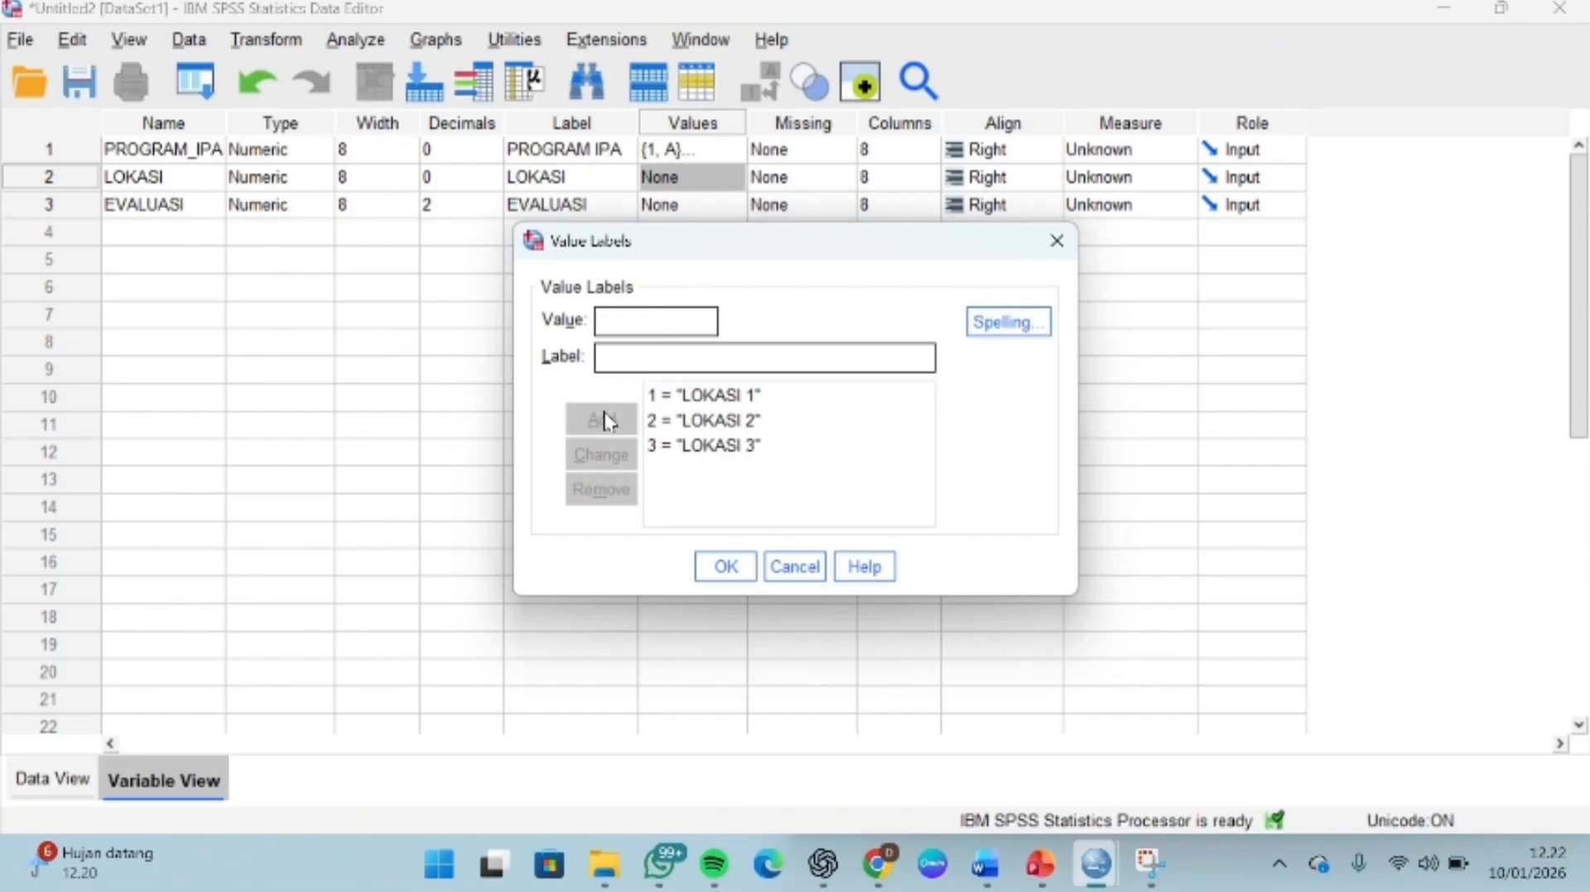
pyautogui.write('4')
pyautogui.click(615, 365)
pyautogui.write('LOKASI ')
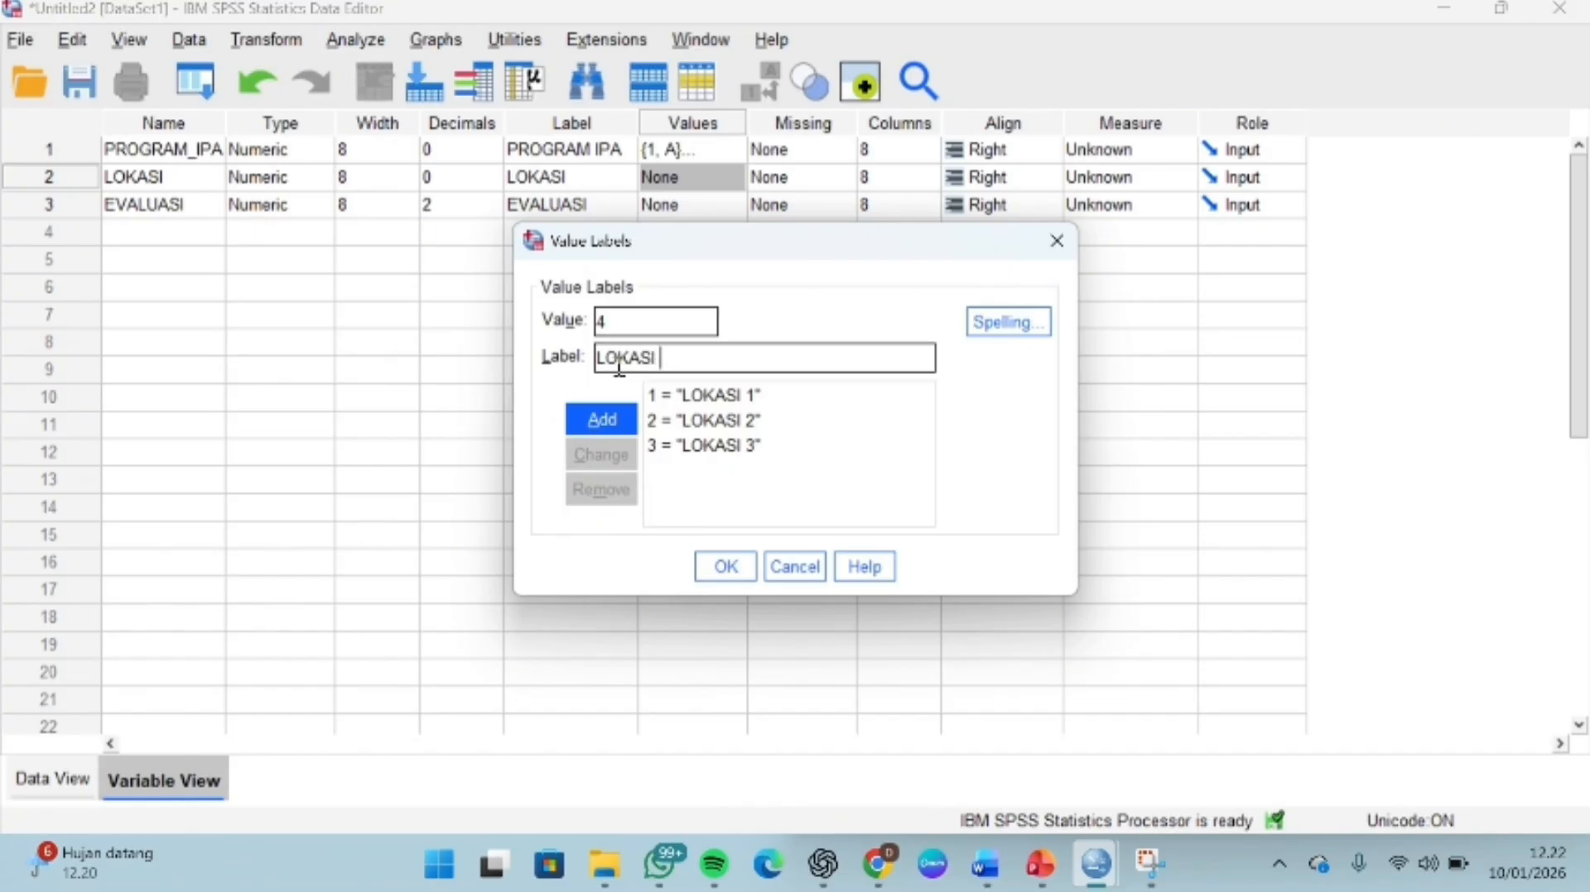
pyautogui.write('4')
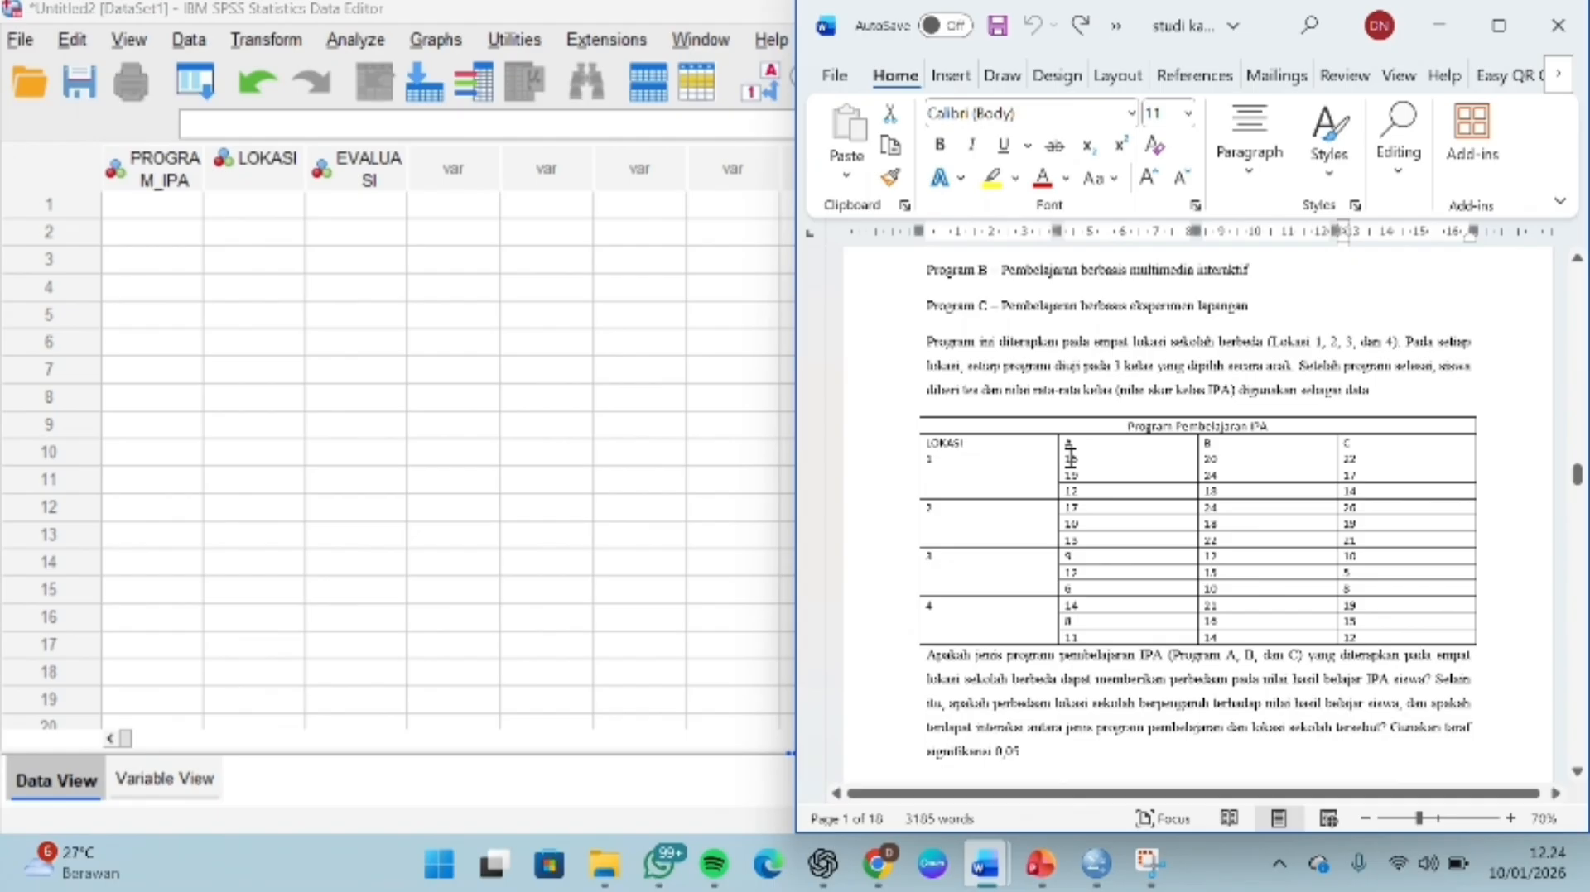
# Step: Copy Program A's location 1 scores 15, 19 and 12 from the Word table into EVALUASI rows 1–3 in SPSS
pyautogui.moveTo(1069, 458); pyautogui.dragTo(1093, 495)
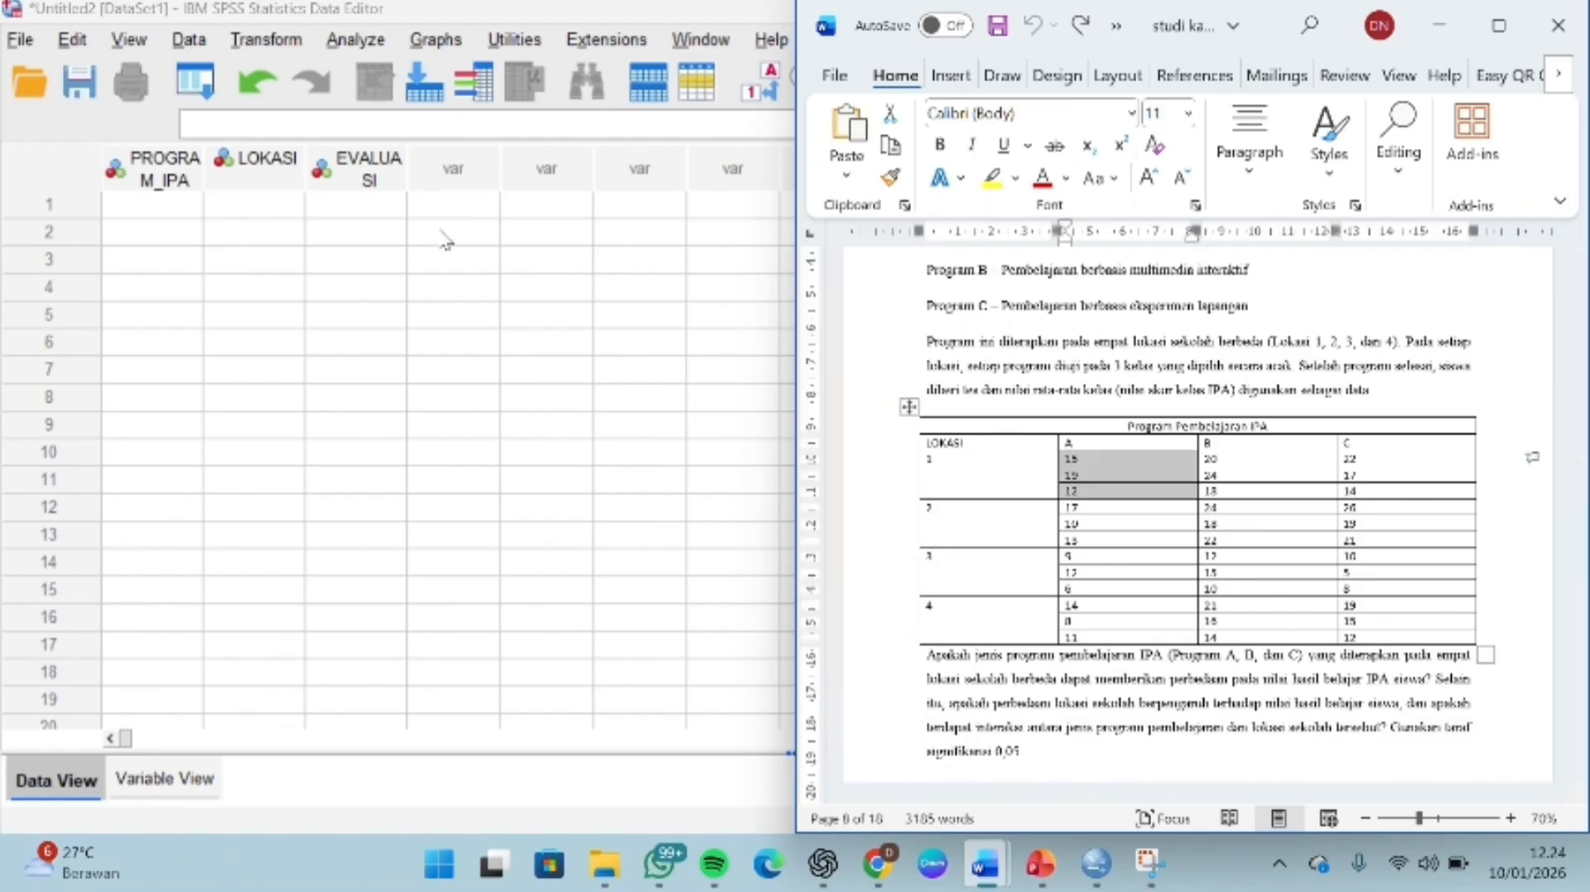
pyautogui.click(381, 212)
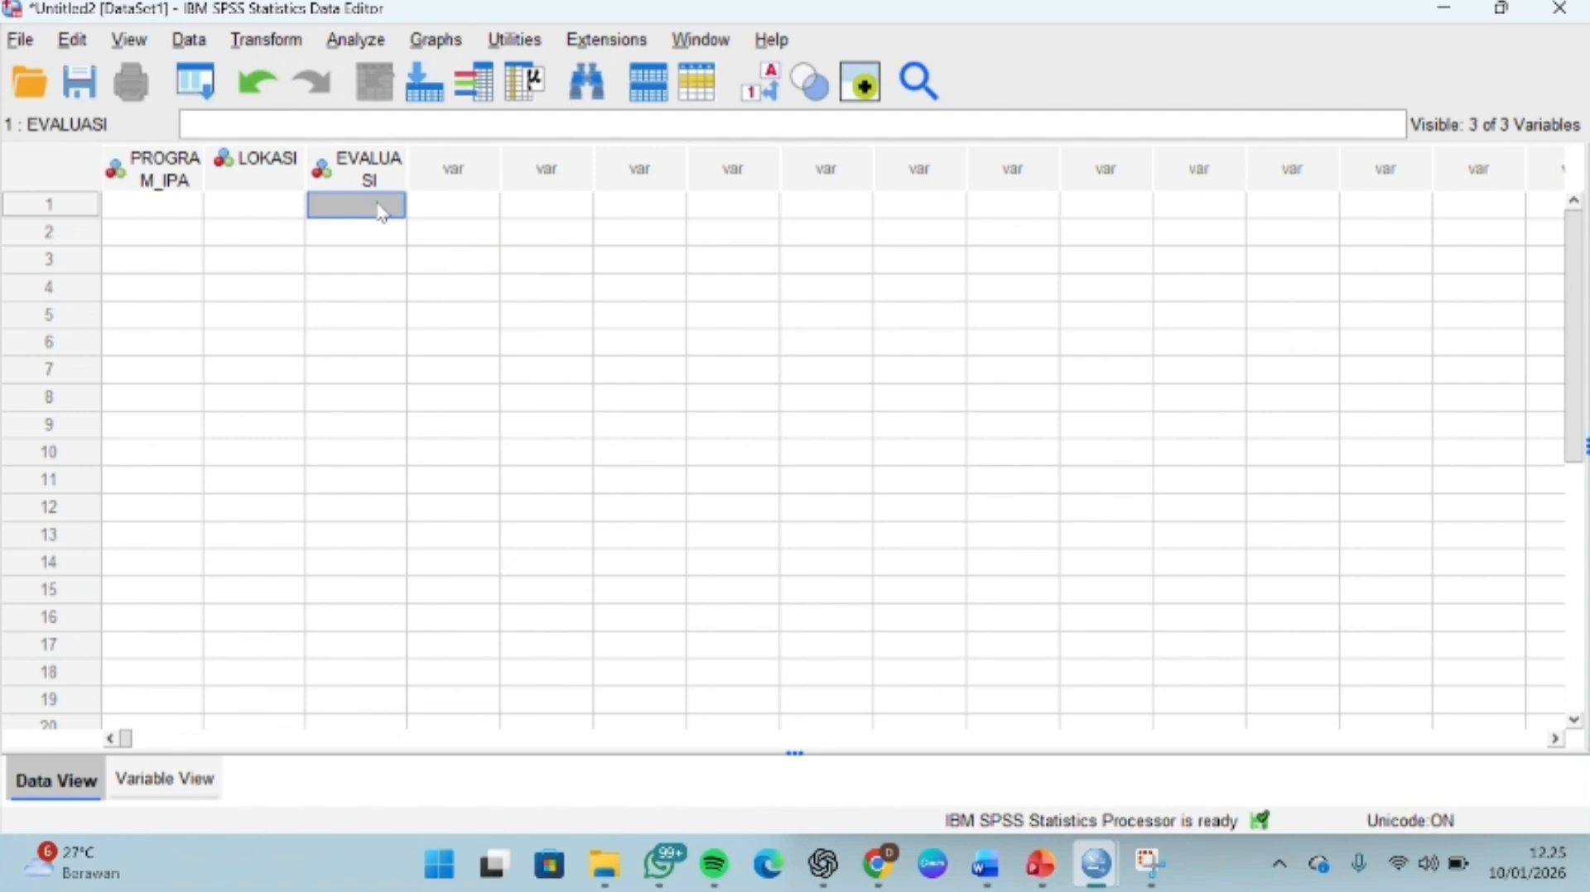
pyautogui.write('15,00 19,00 12,00')
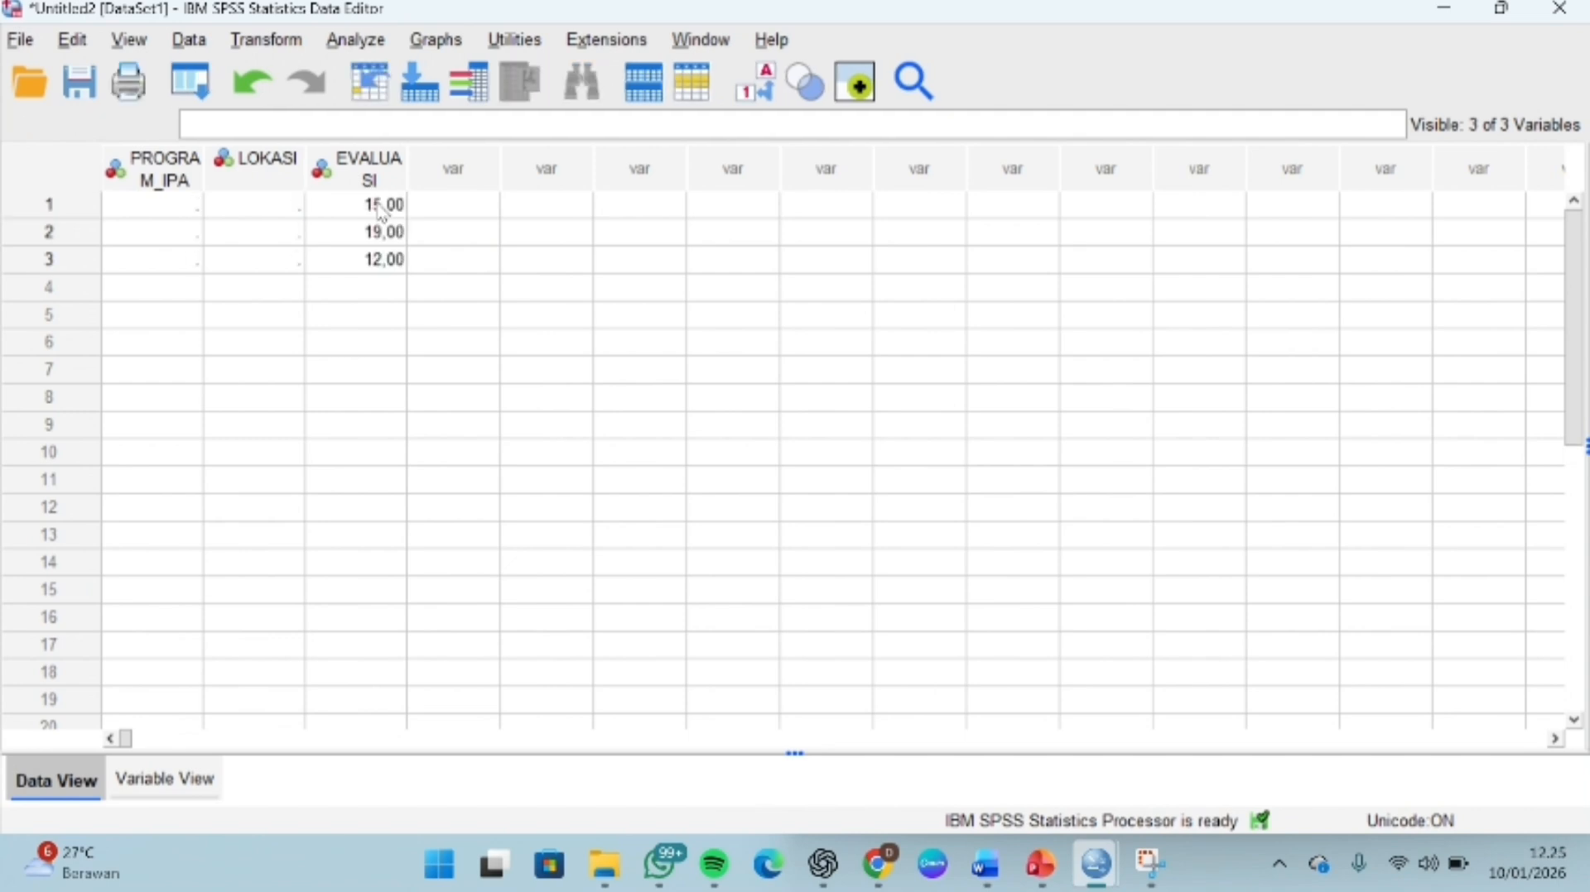
# Step: Enter 1 for both PROGRAM_IPA and LOKASI in rows 1–3
pyautogui.click(253, 207)
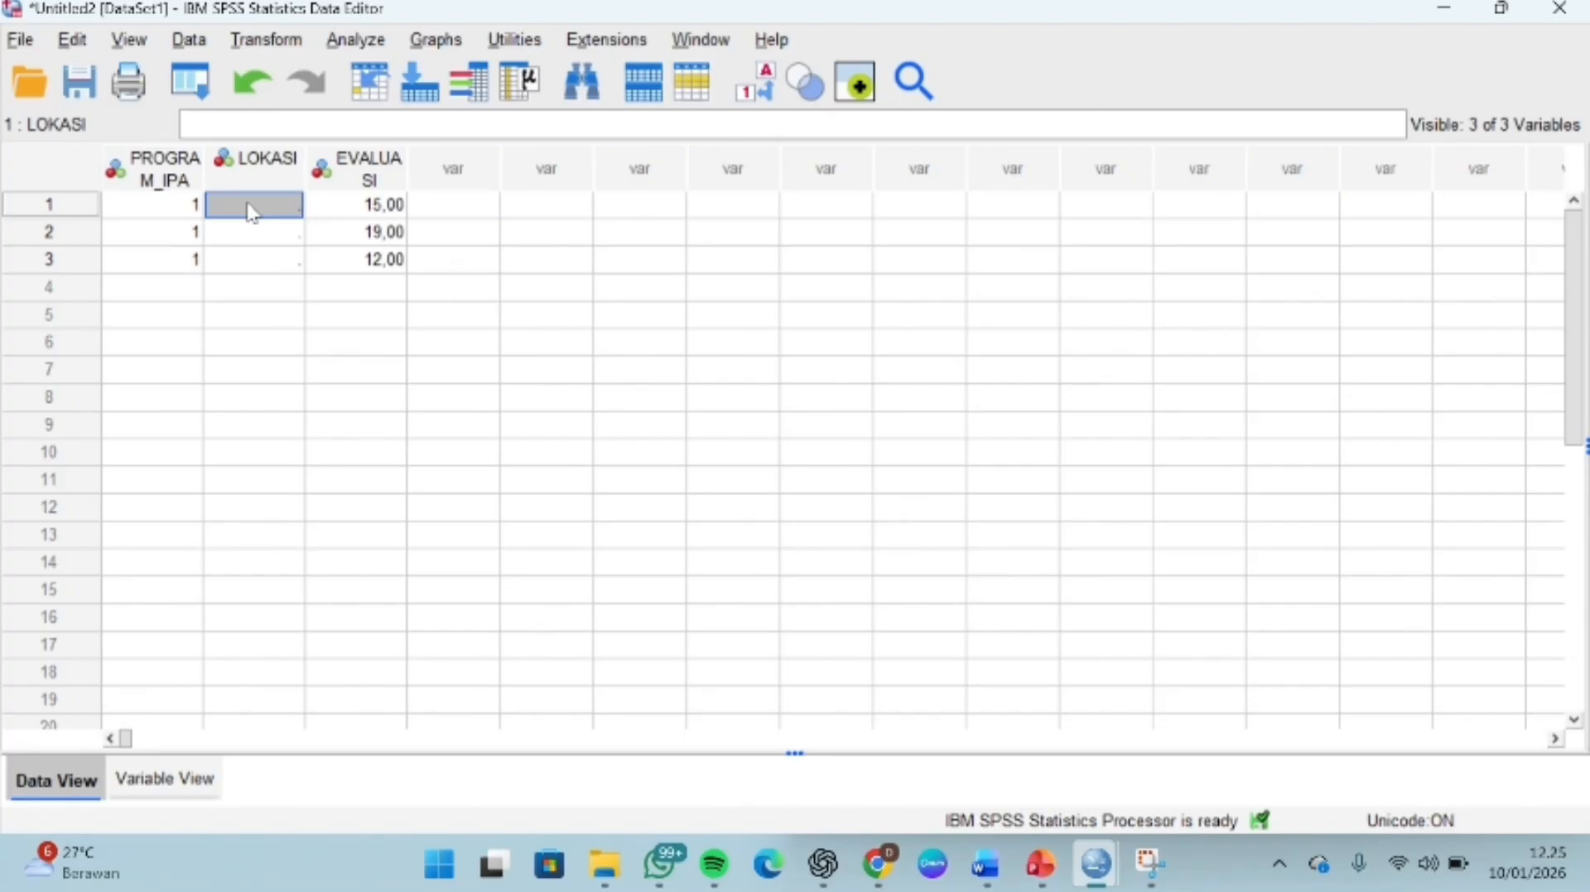
pyautogui.write('1')
pyautogui.press('Return')
pyautogui.write('1')
pyautogui.press('Return')
pyautogui.write('1')
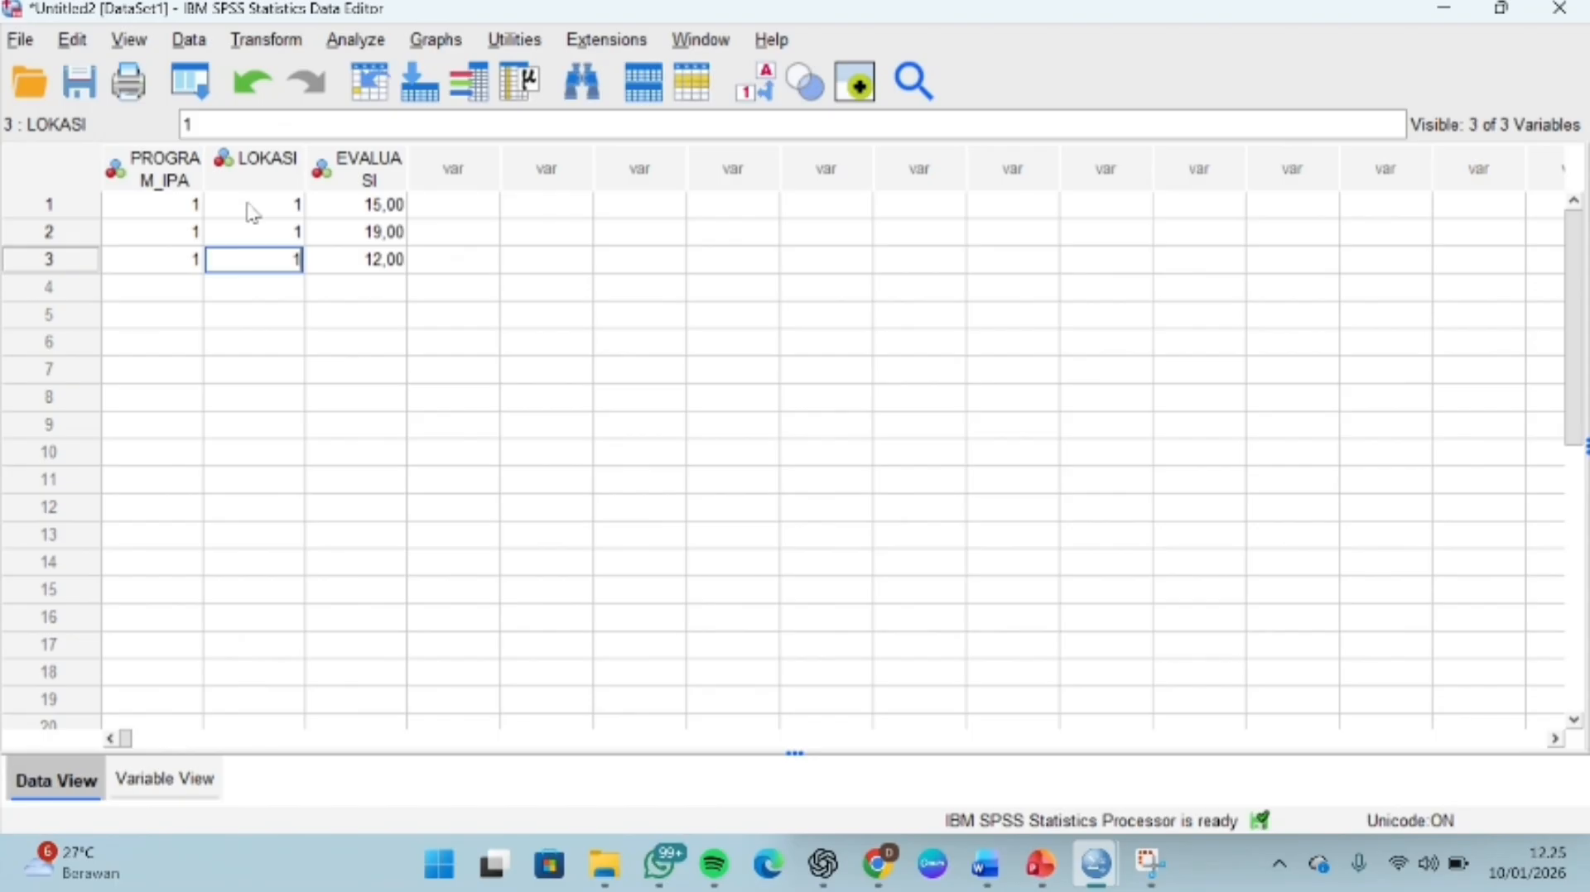
# Step: Copy Program A's location 2 scores 17, 10 and 13 from the Word table into EVALUASI rows 4–6 in SPSS
pyautogui.moveTo(992, 876)
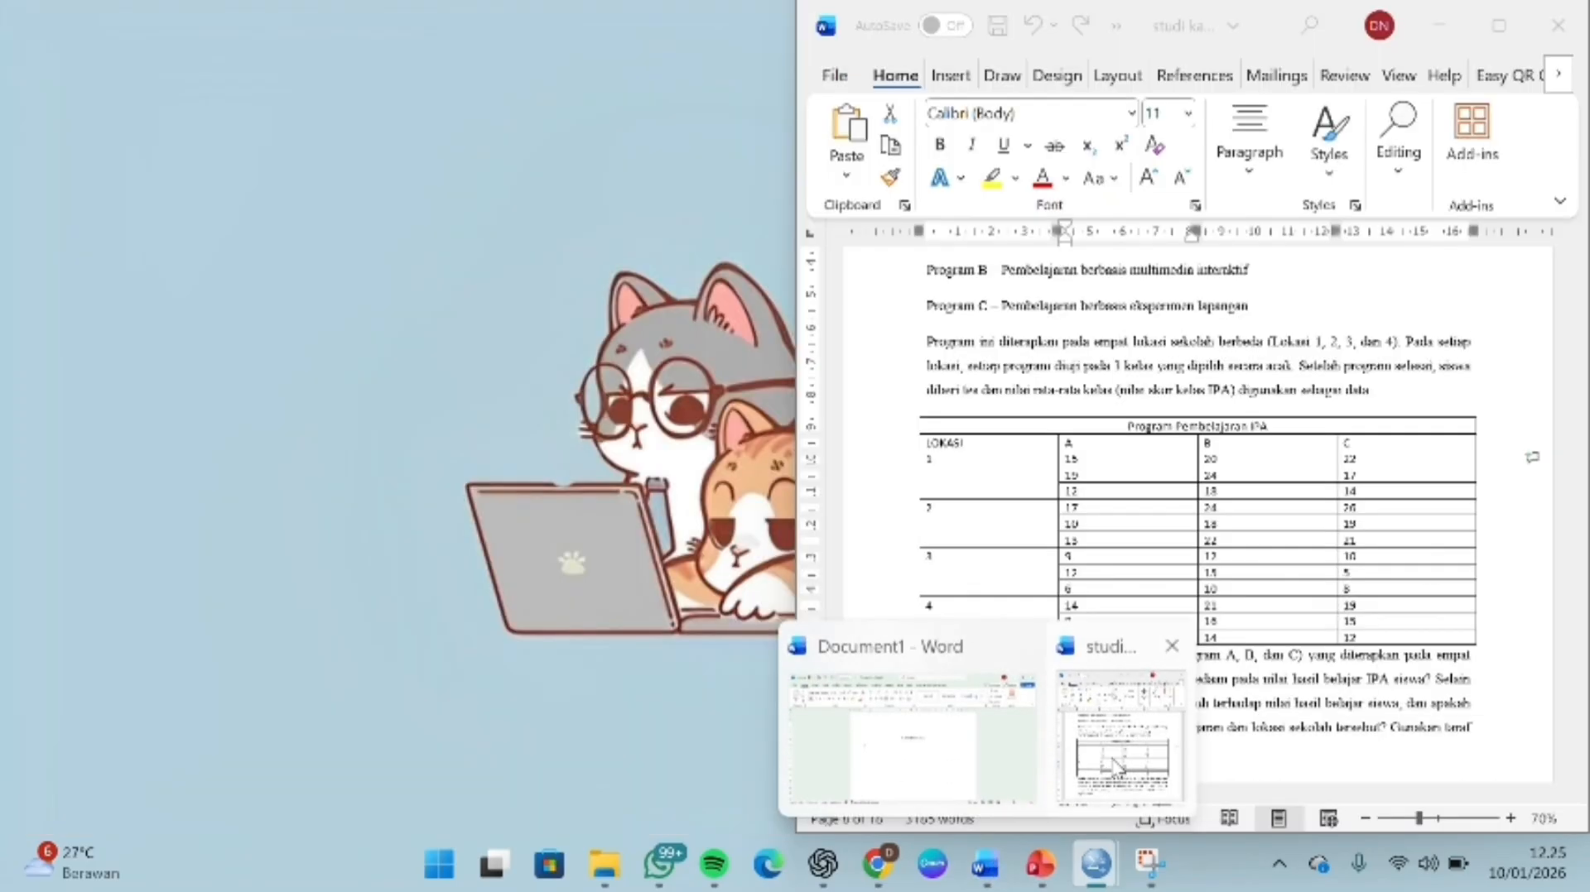
pyautogui.click(1119, 778)
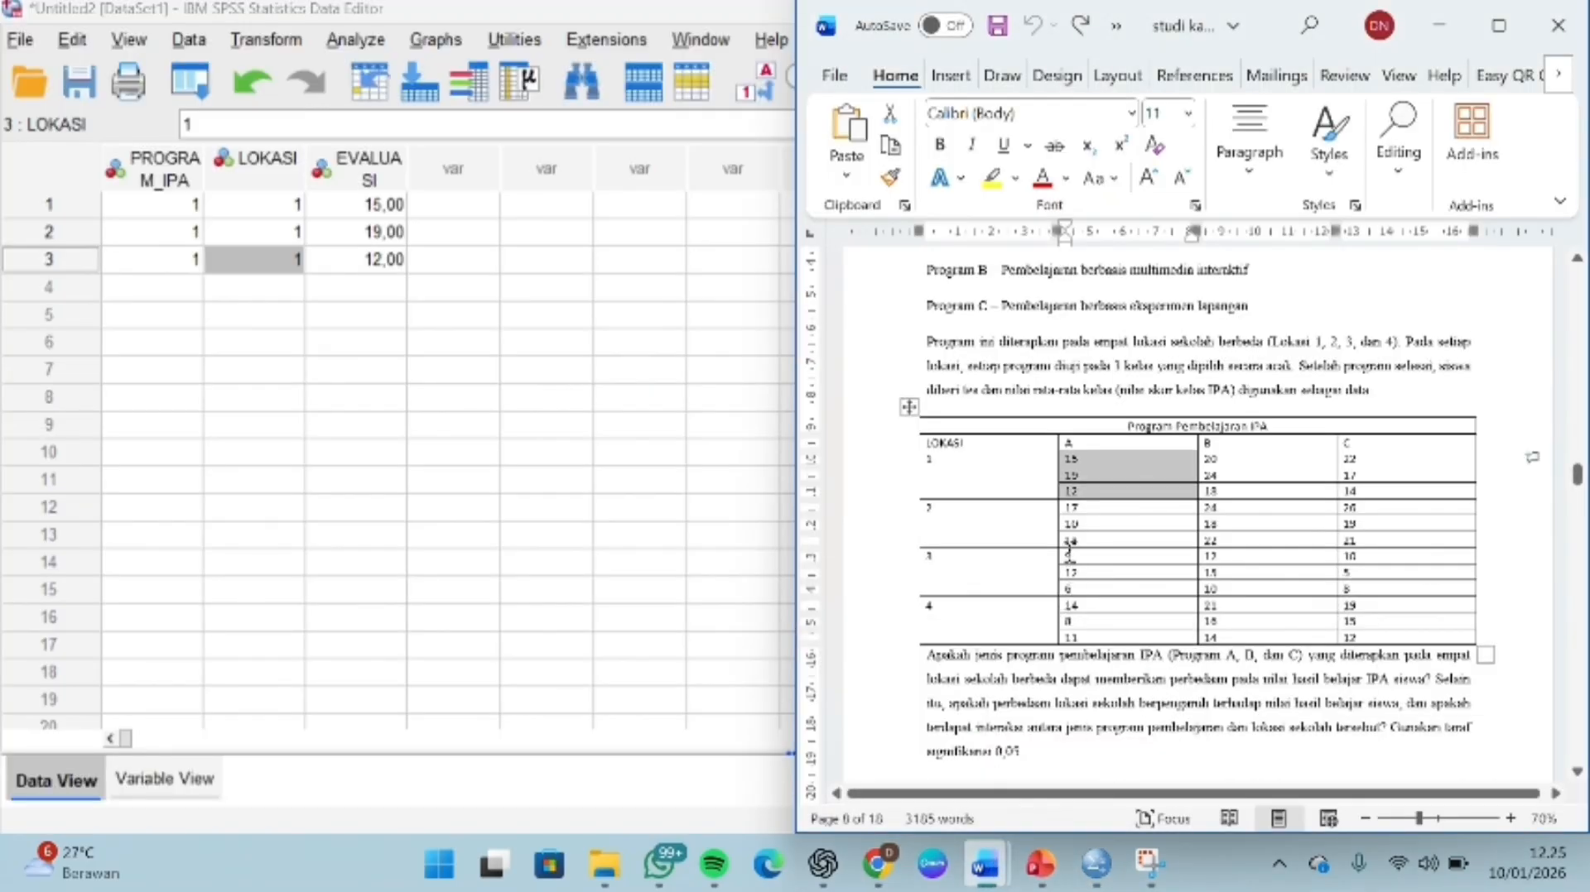
pyautogui.click(1066, 505)
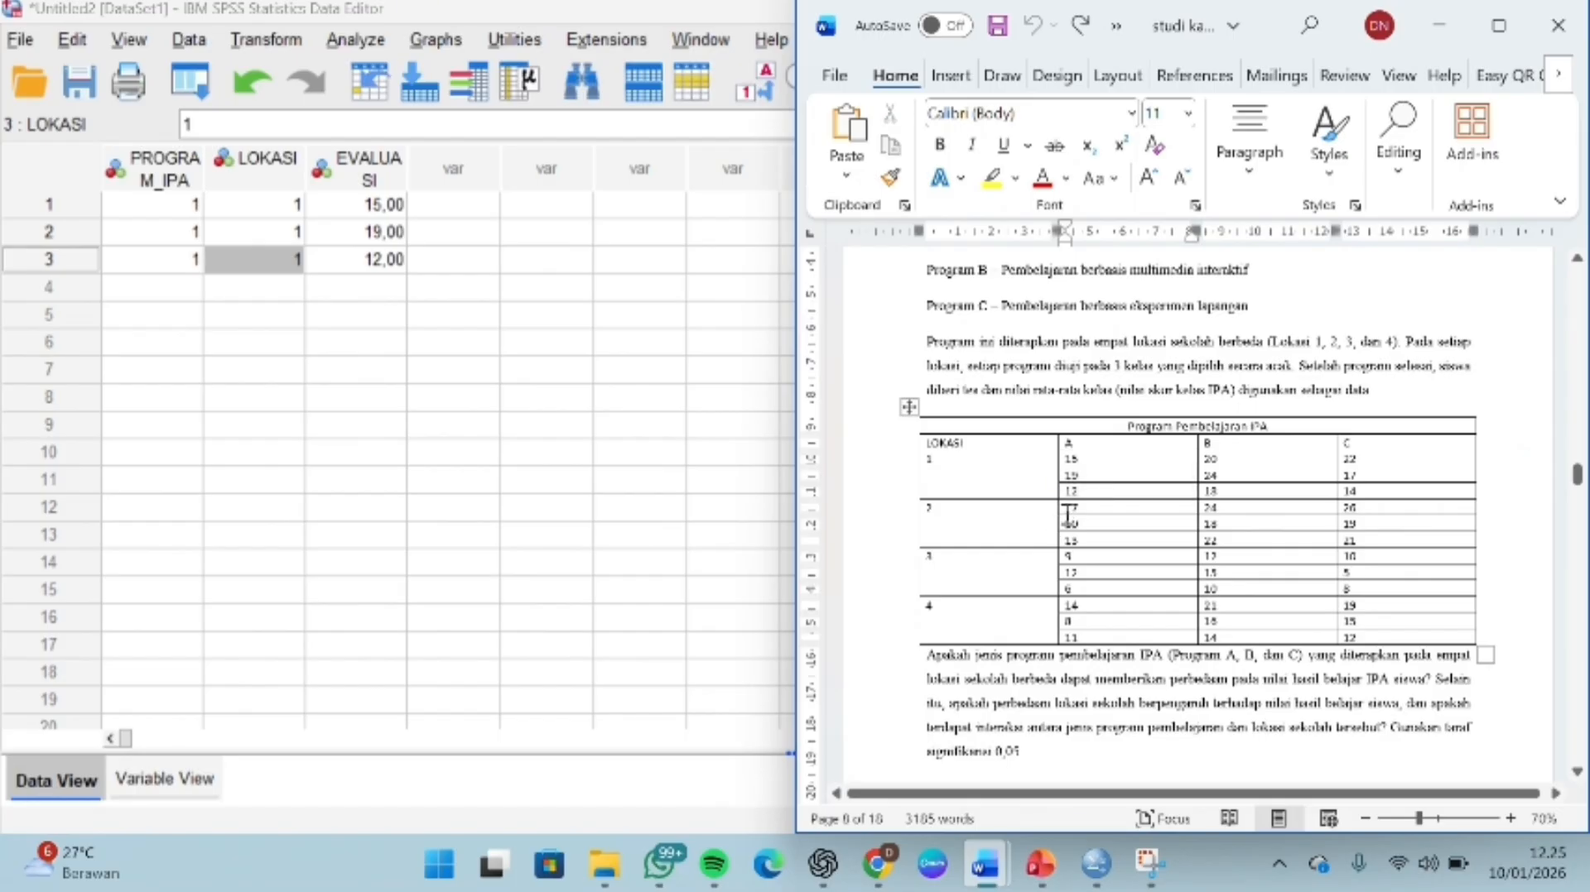
pyautogui.moveTo(1066, 512); pyautogui.dragTo(1090, 552)
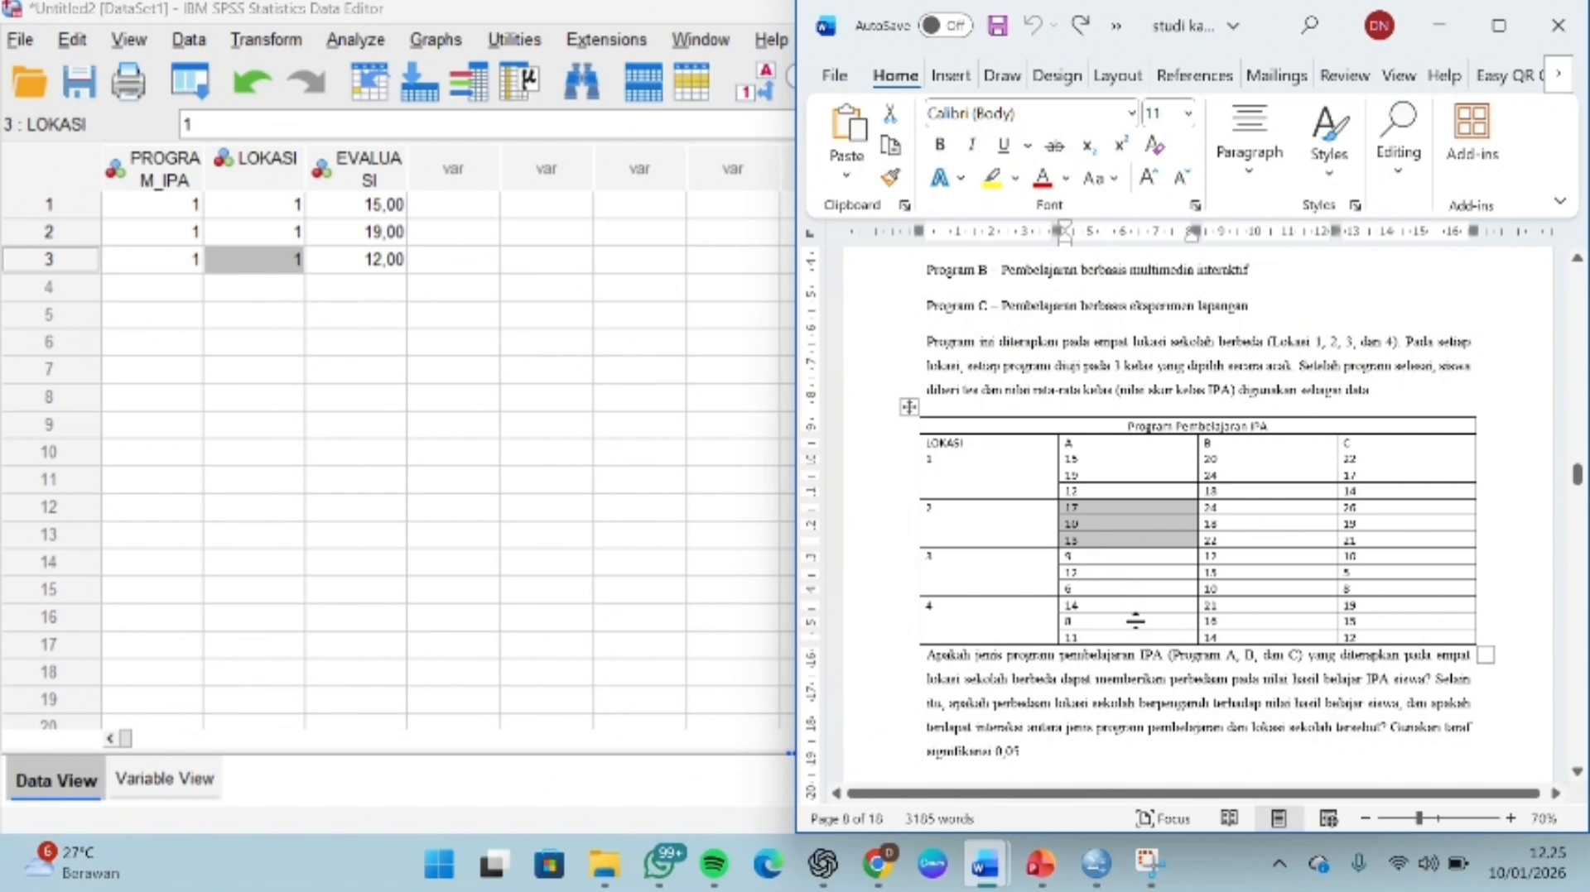
pyautogui.moveTo(1108, 870)
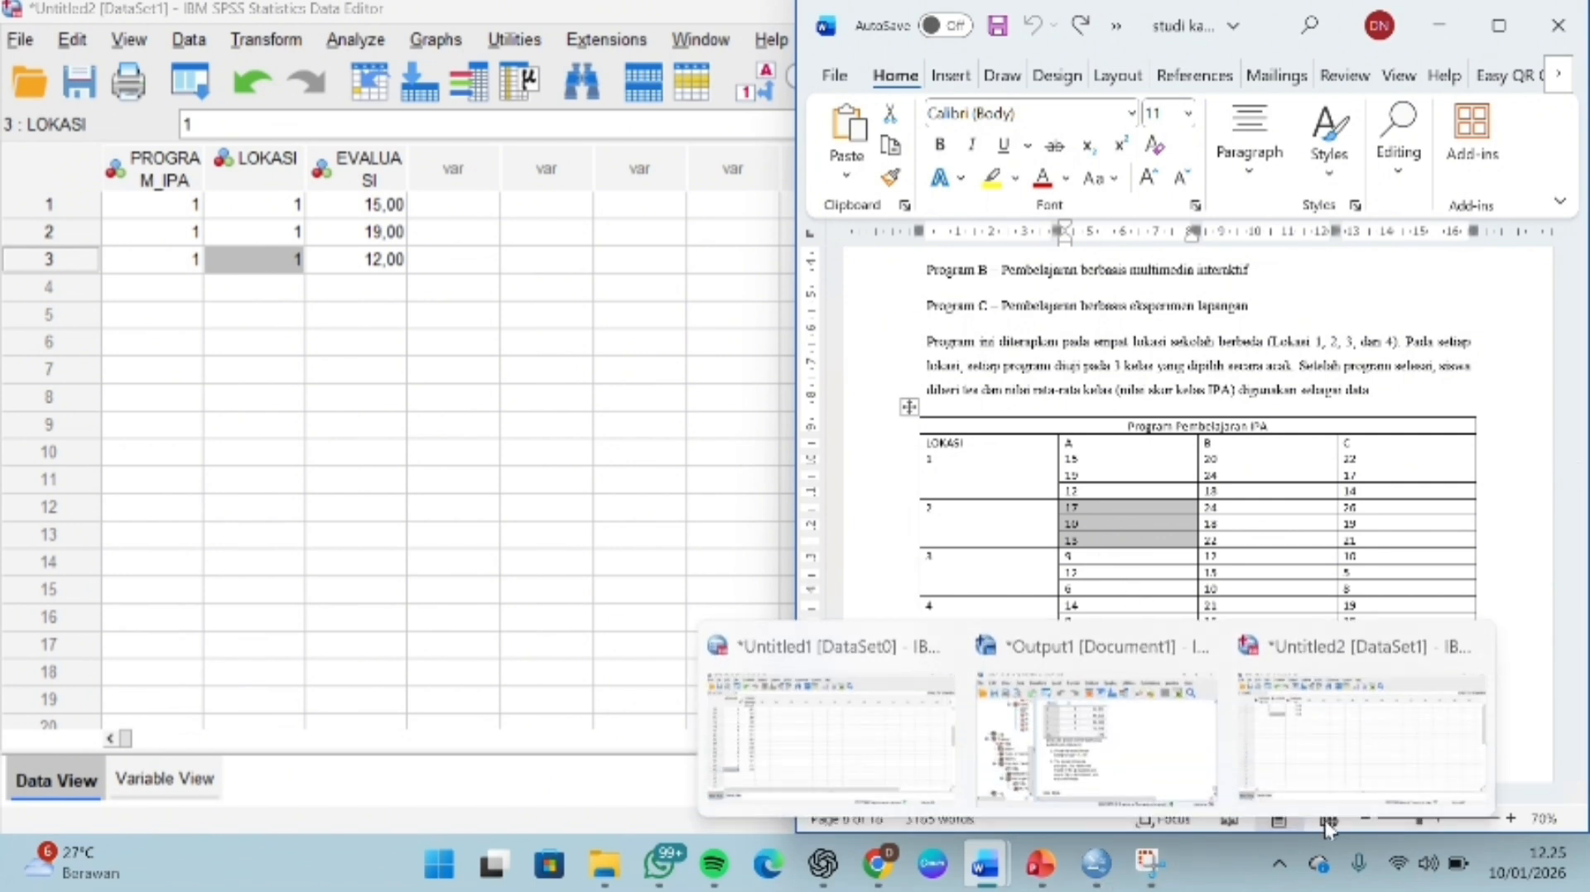
pyautogui.click(1362, 765)
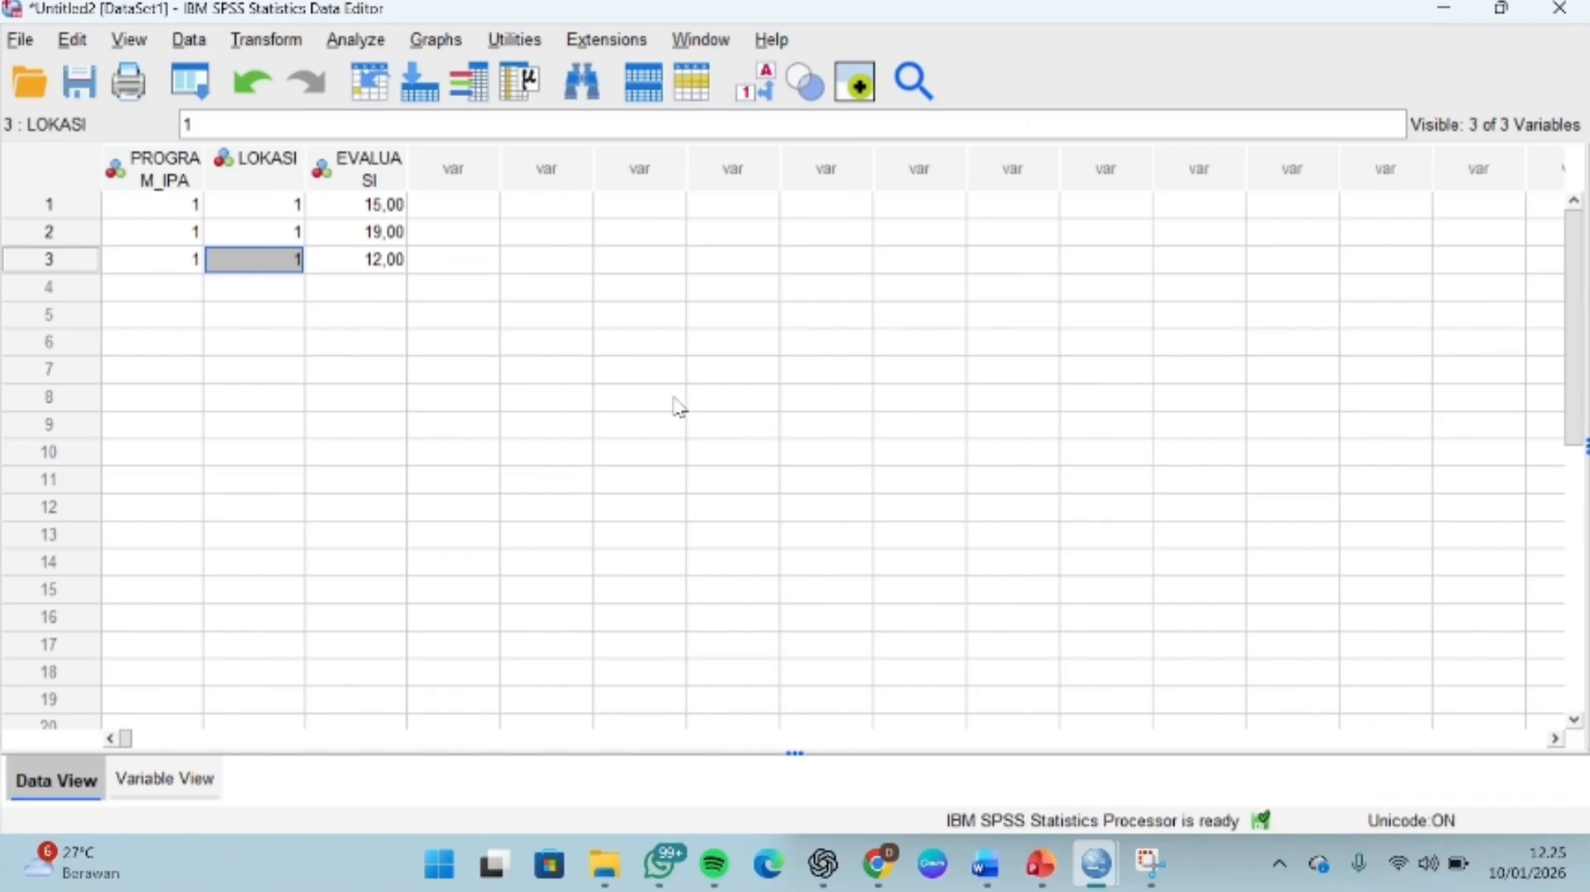
pyautogui.click(372, 296)
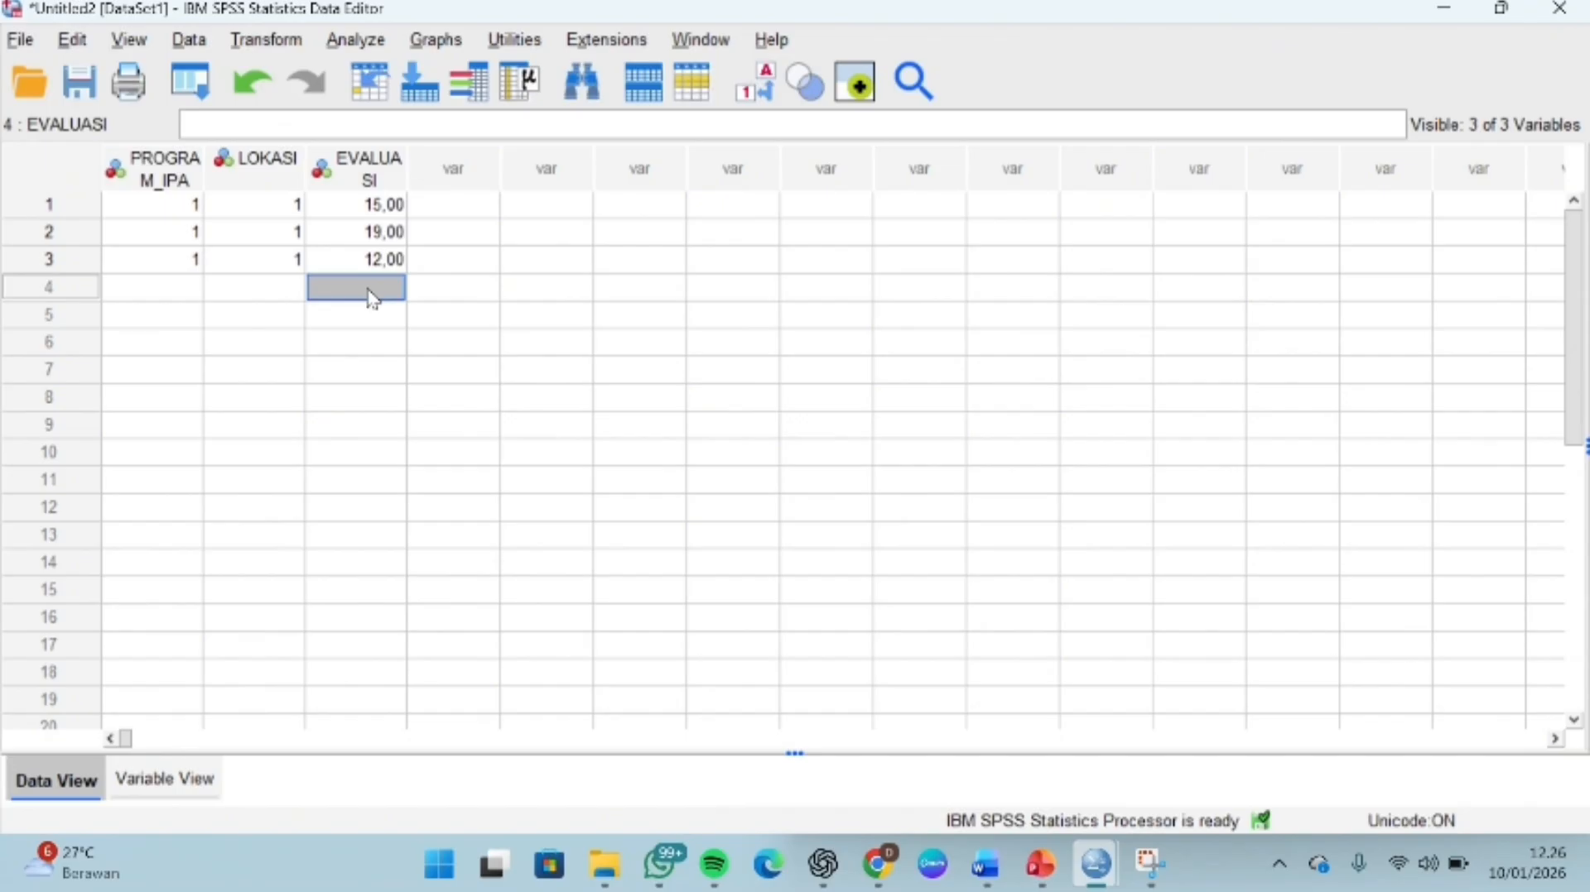
pyautogui.write('17,00 10,00 13,00')
# Step: Enter 1 as the PROGRAM_IPA code in rows 4–6
pyautogui.click(190, 294)
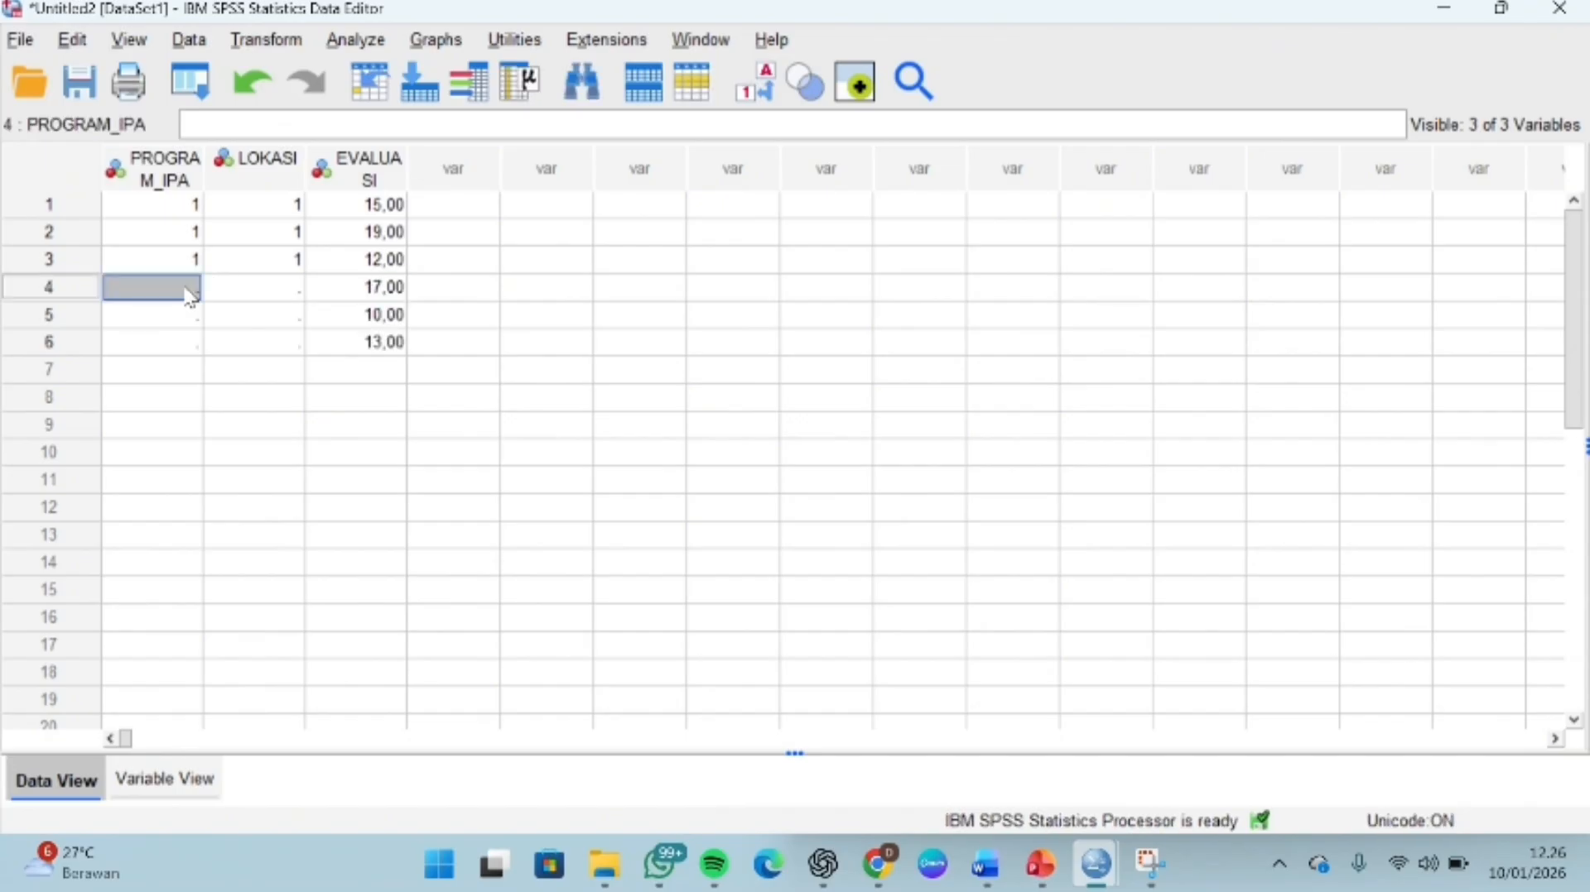
pyautogui.write('1')
pyautogui.press('Return')
pyautogui.write('1')
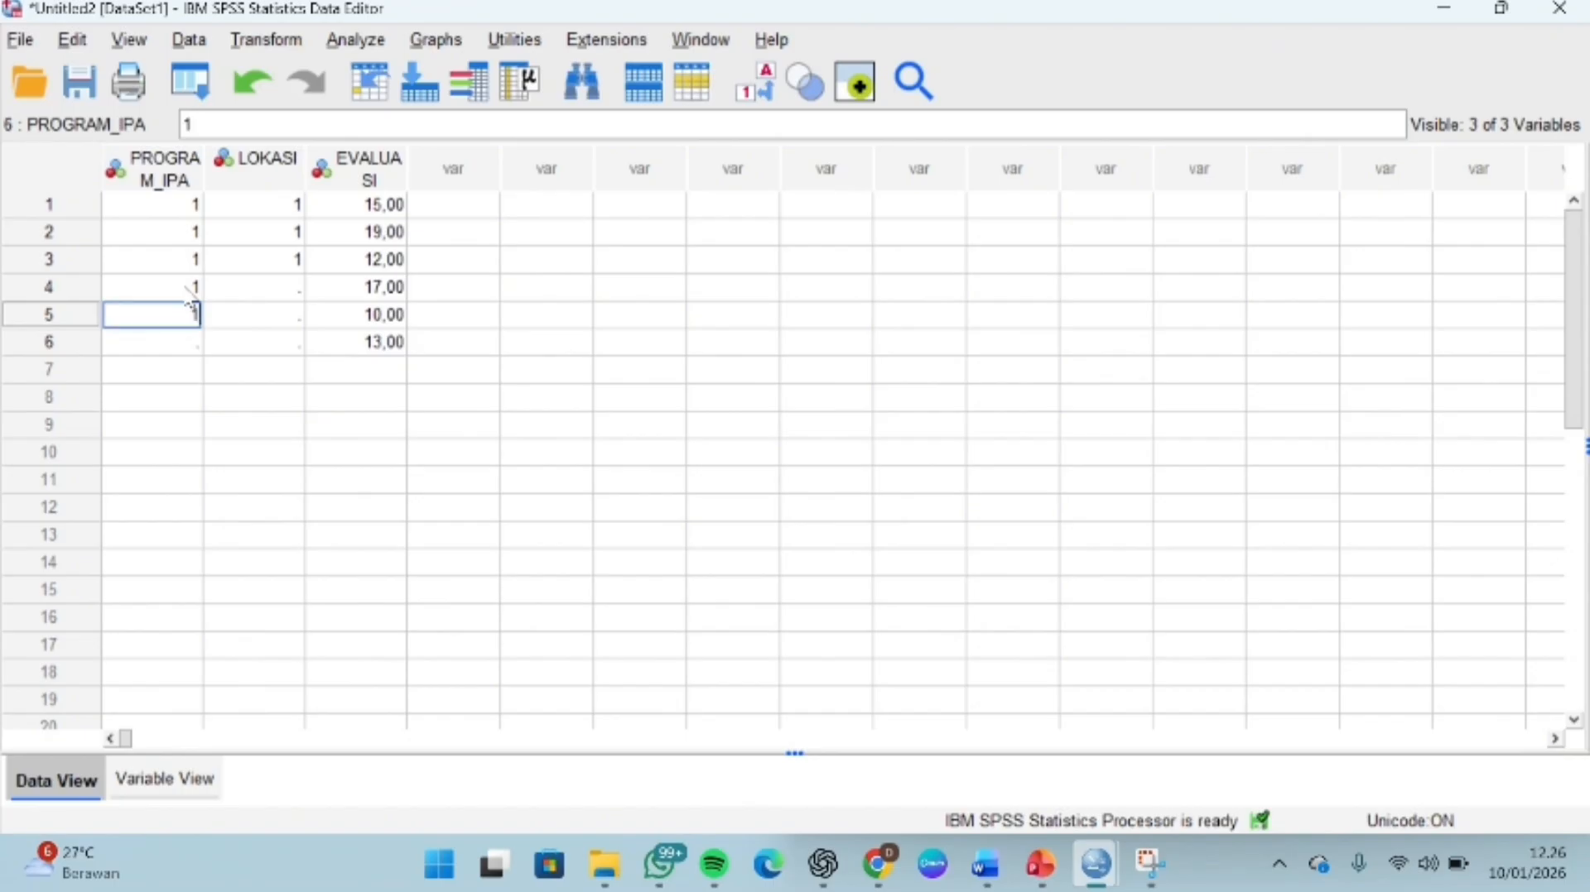
pyautogui.press('Return')
pyautogui.write('1')
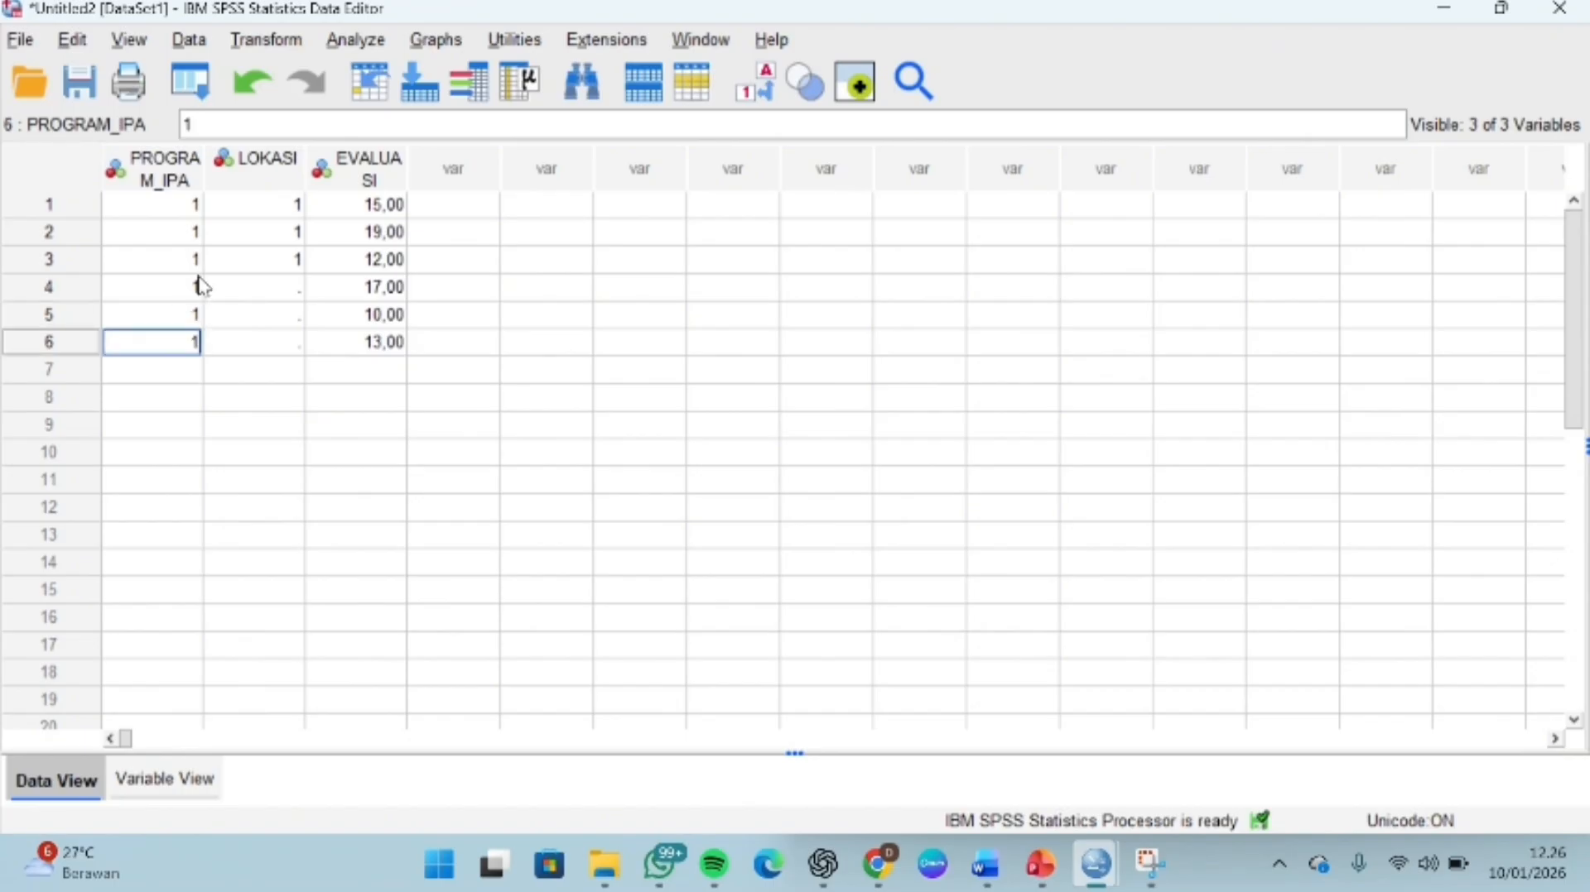
# Step: Enter 2 as the LOKASI code in rows 4–6
pyautogui.click(259, 287)
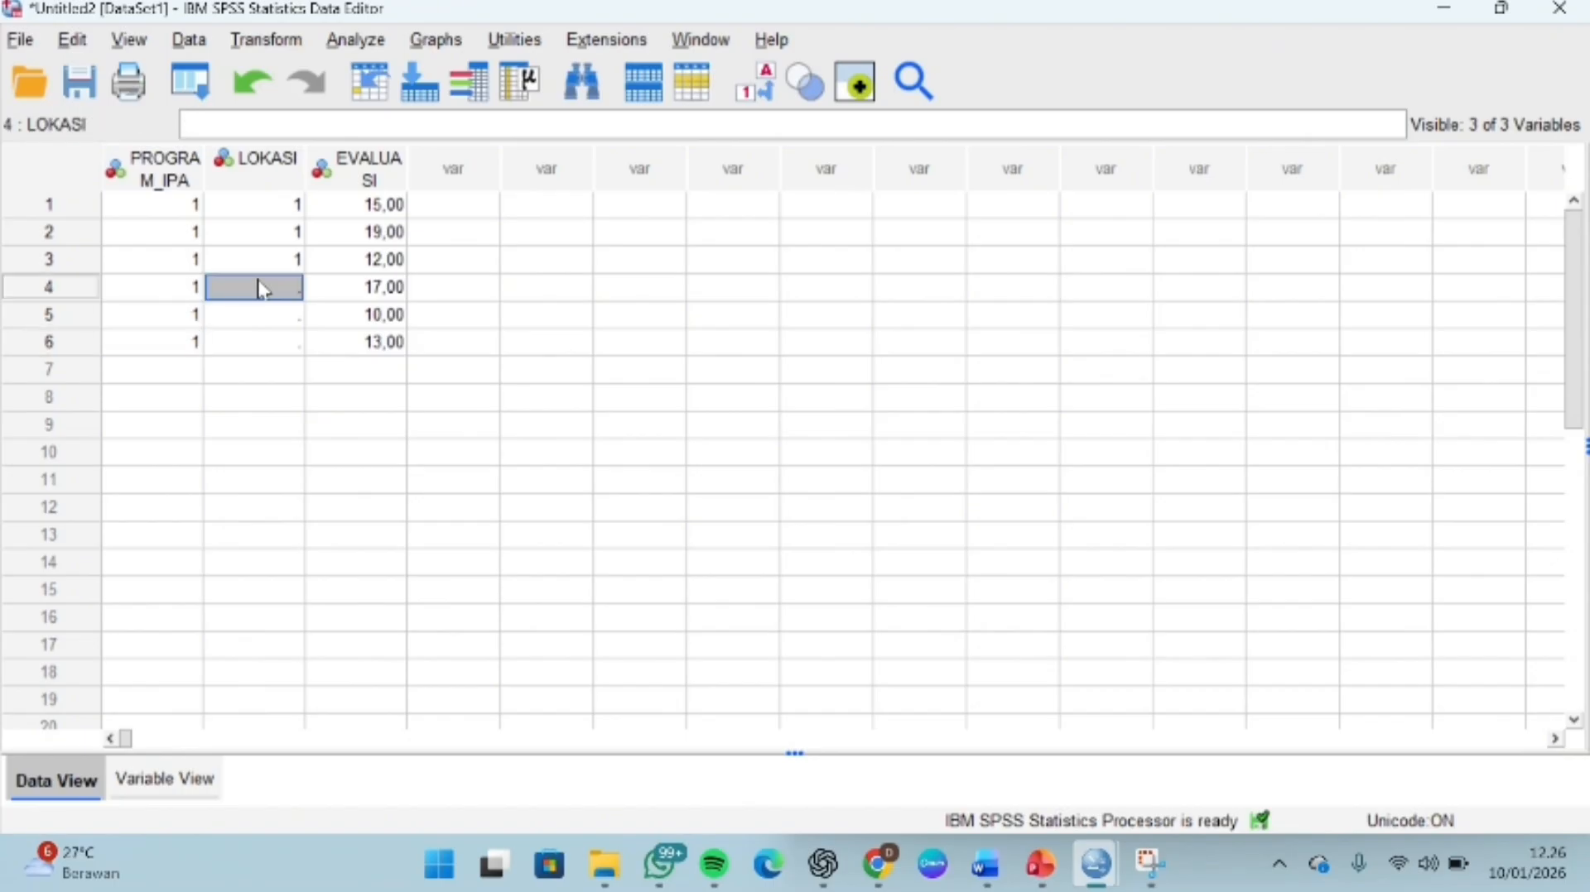
pyautogui.write('2')
pyautogui.press('Return')
pyautogui.write('2')
pyautogui.press('Return')
pyautogui.write('2')
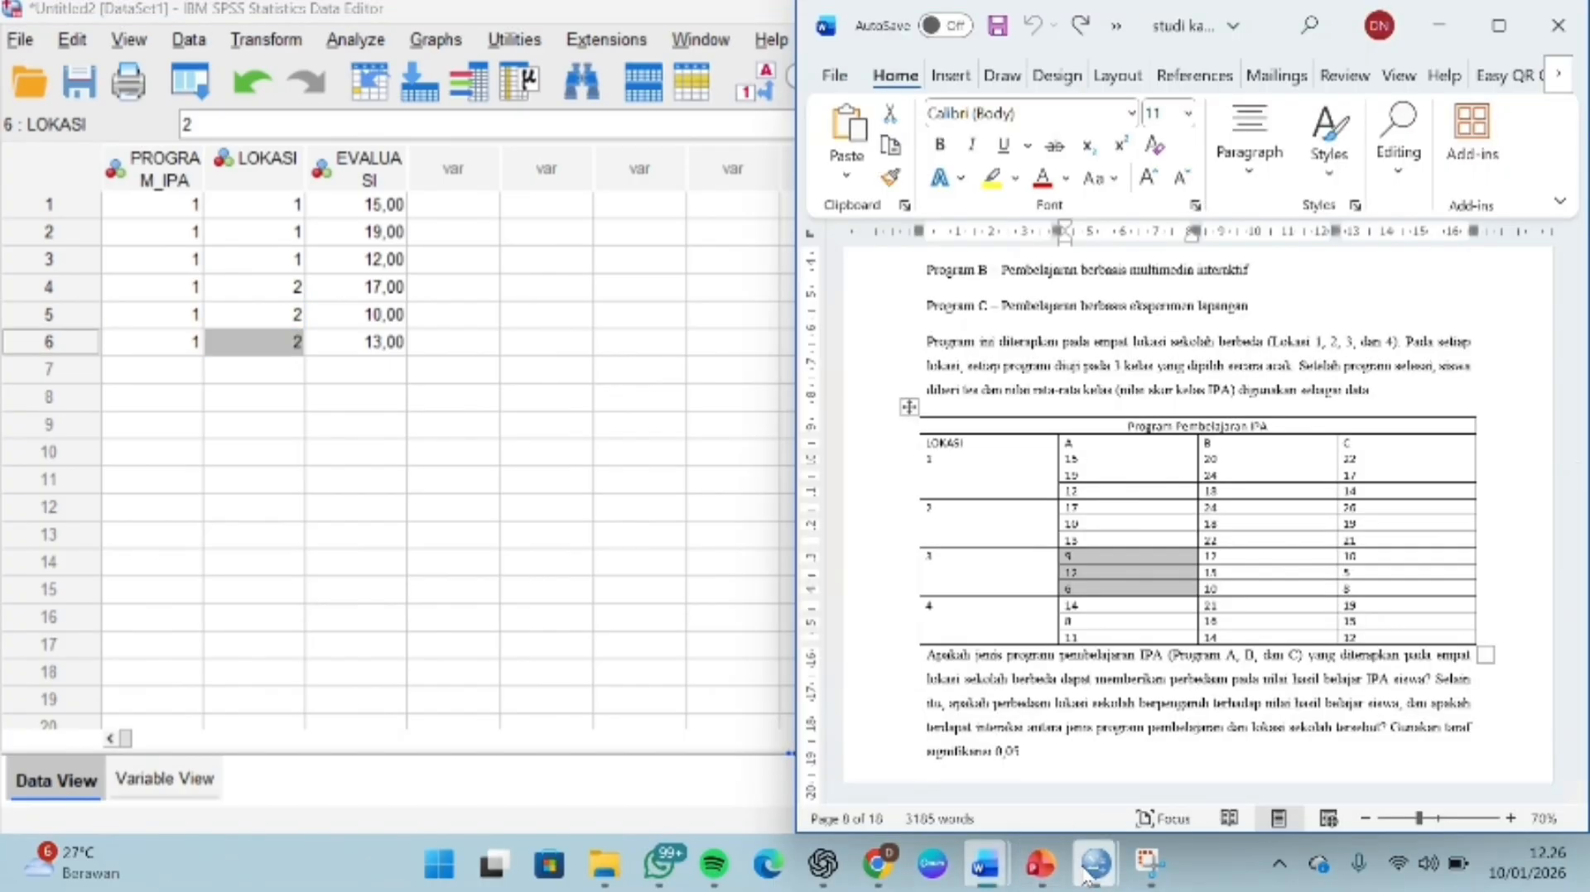
# Step: Copy Program A's location 3 scores 9, 12 and 6 from the Word table into EVALUASI rows 7–9 in SPSS
pyautogui.moveTo(1088, 877)
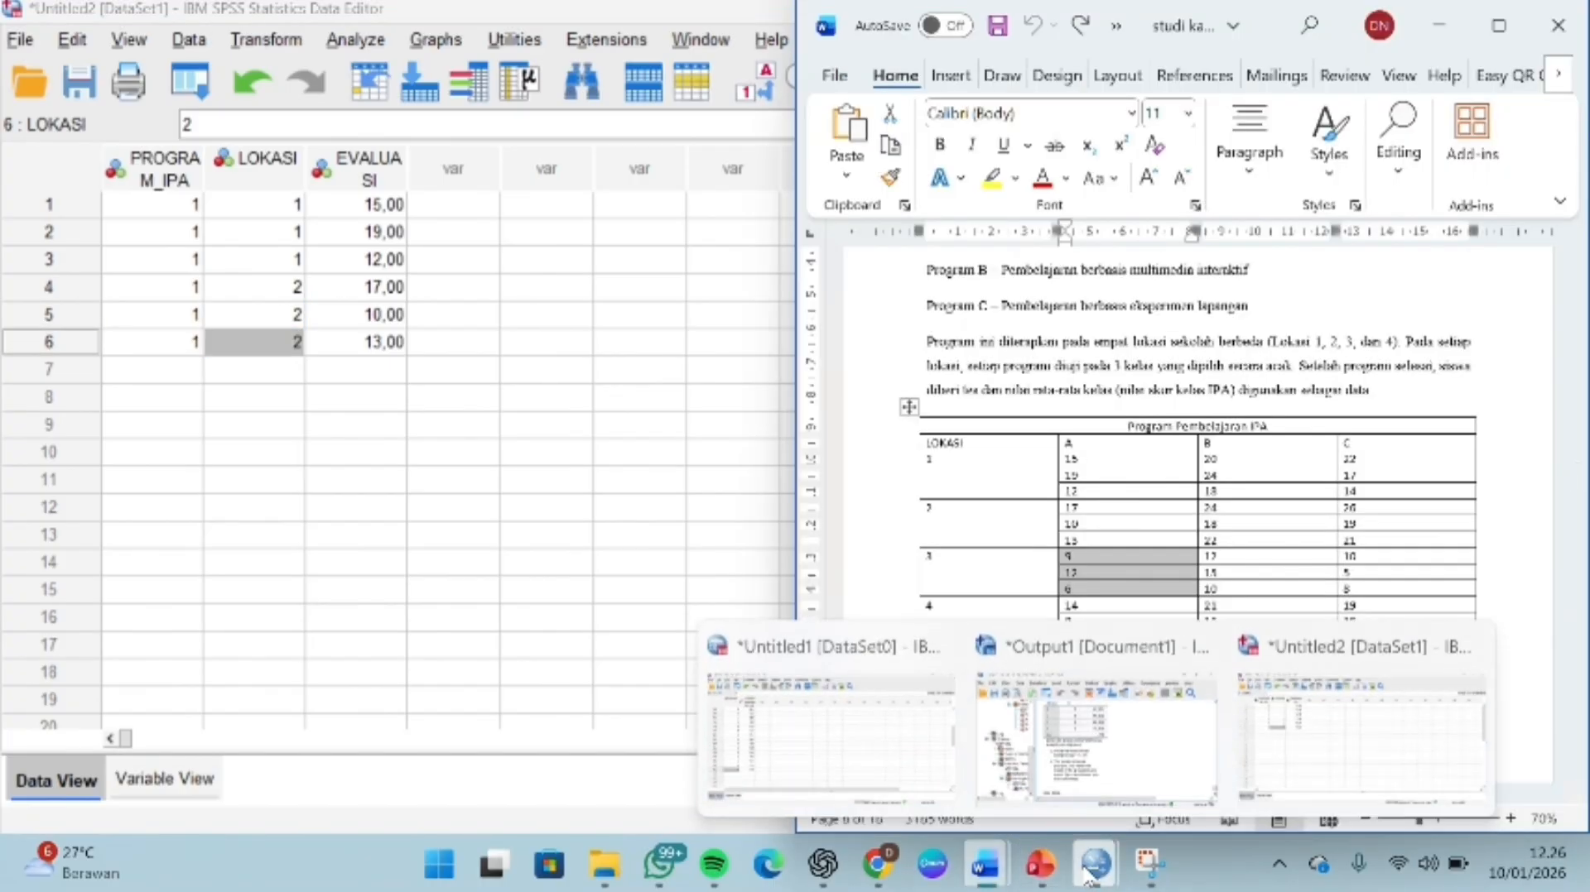
pyautogui.click(393, 374)
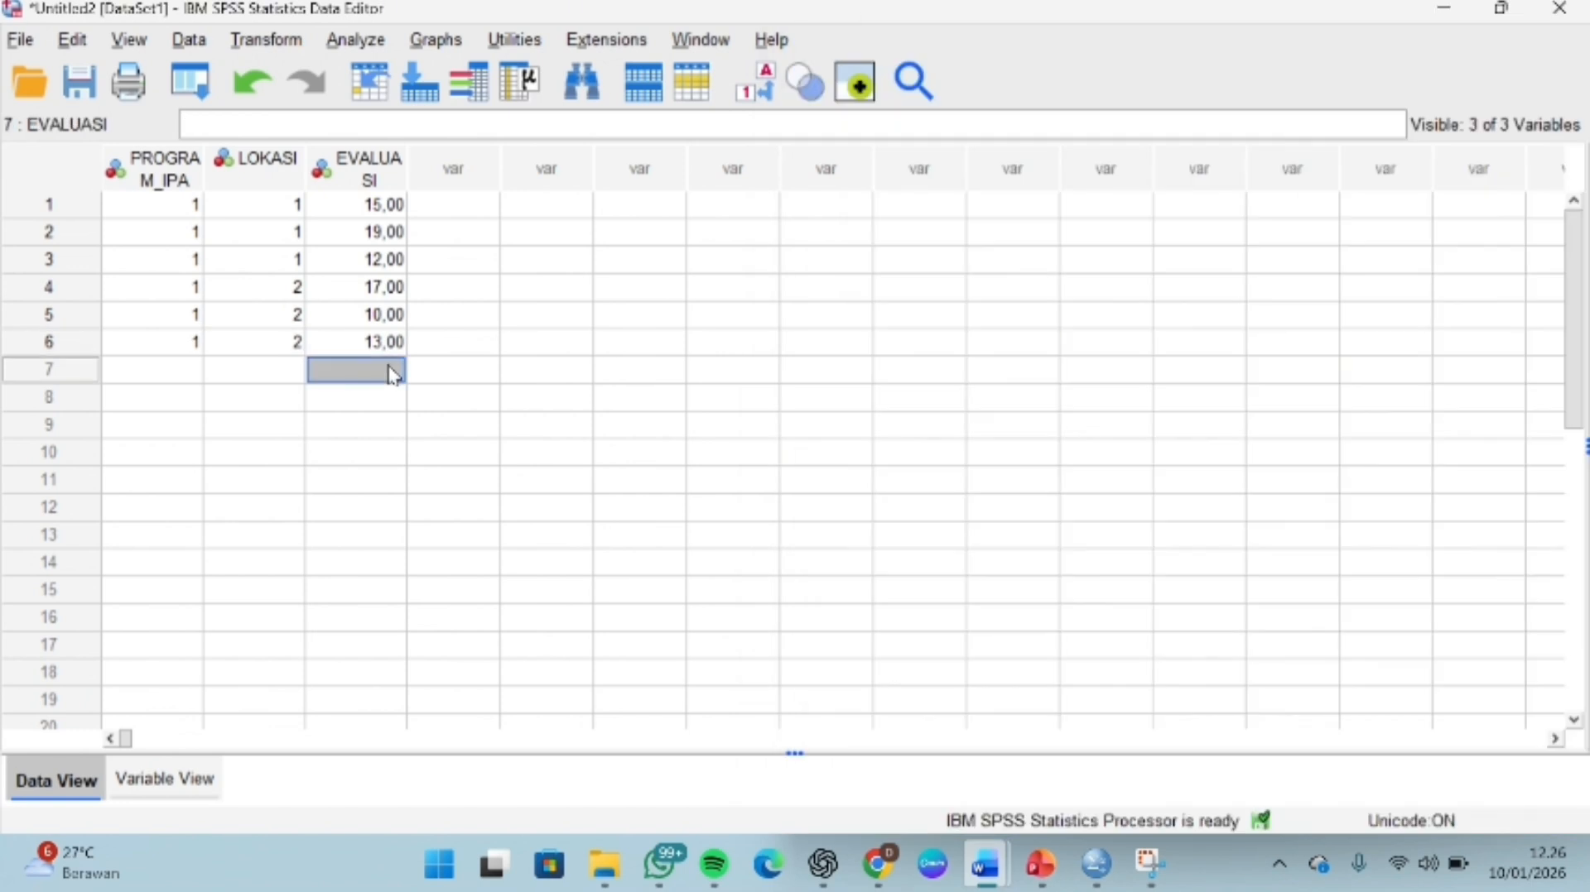
pyautogui.write('9,00 12,00 6,00')
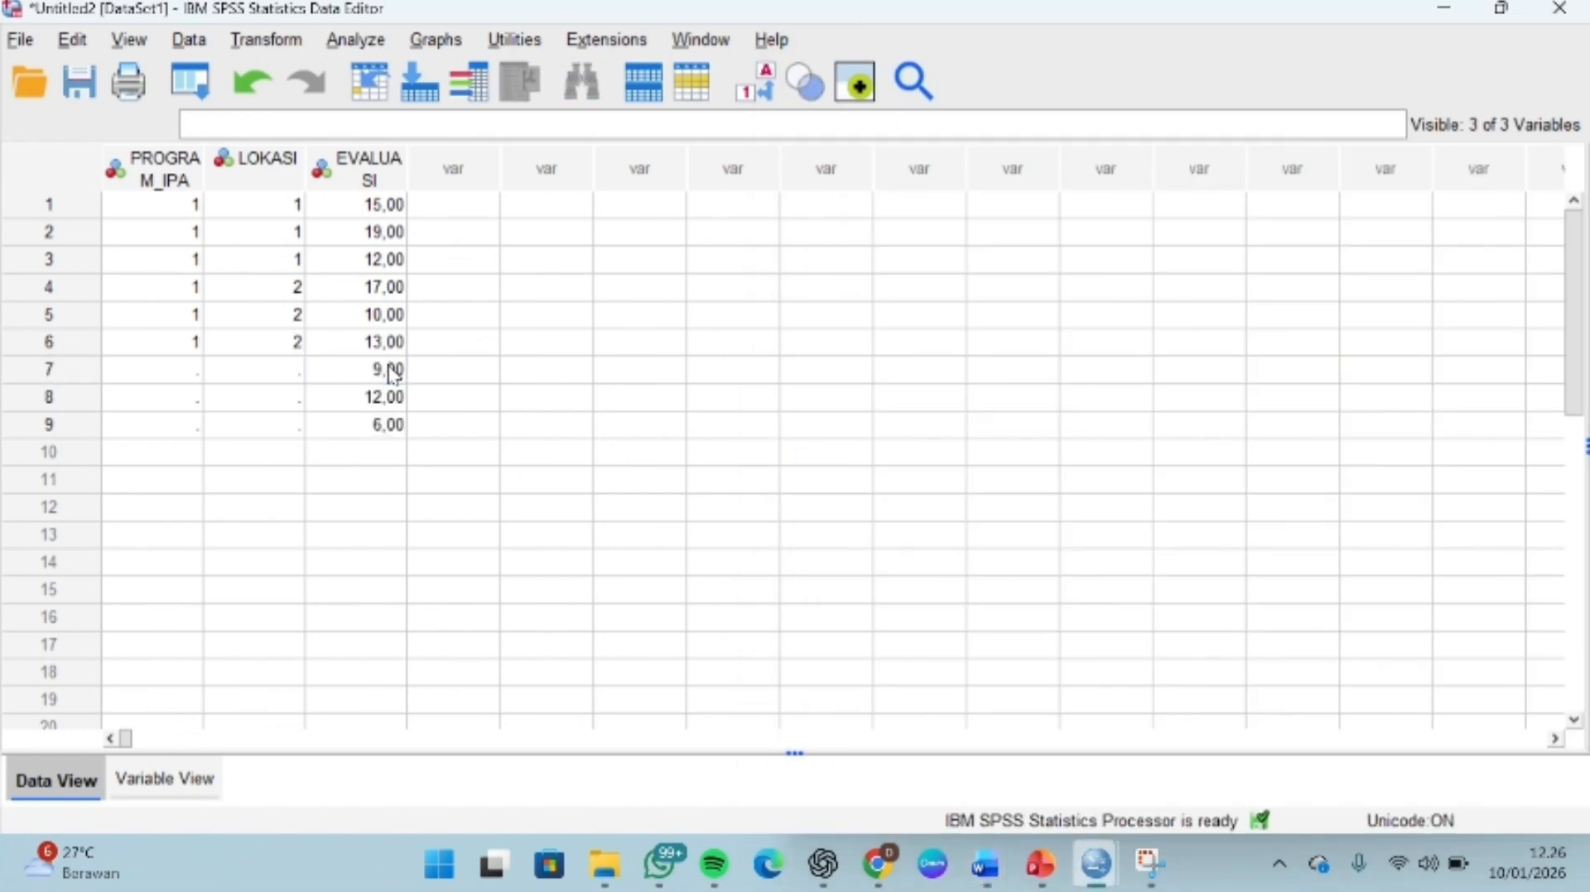
# Step: Enter 1 as the PROGRAM_IPA code in rows 7–9
pyautogui.click(195, 374)
pyautogui.write('1')
pyautogui.press('Return')
pyautogui.write('1')
pyautogui.press('Return')
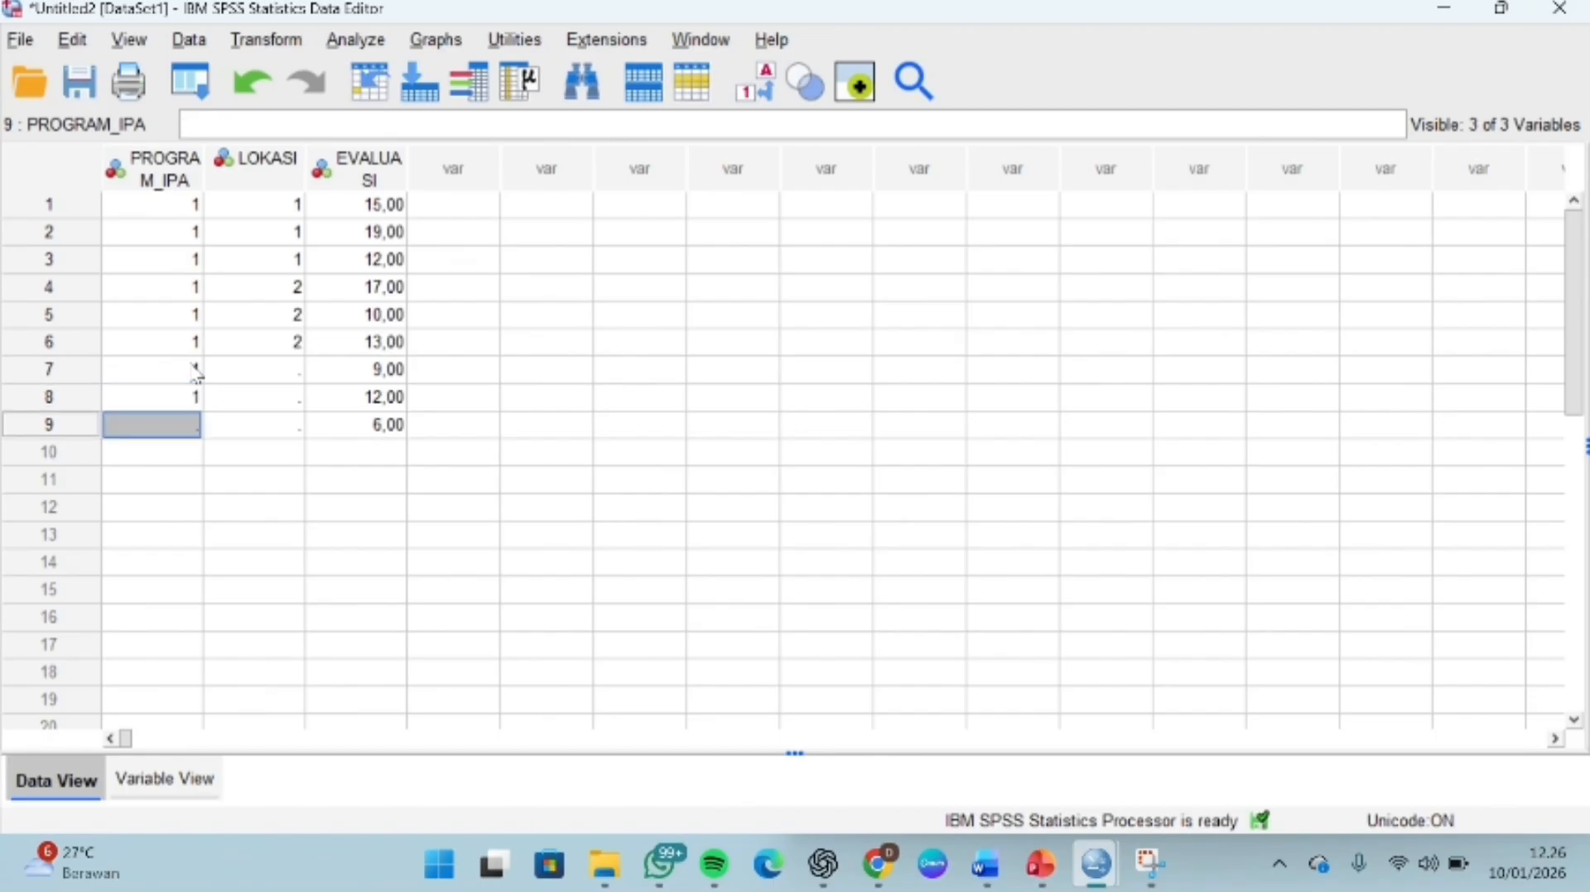
pyautogui.write('1')
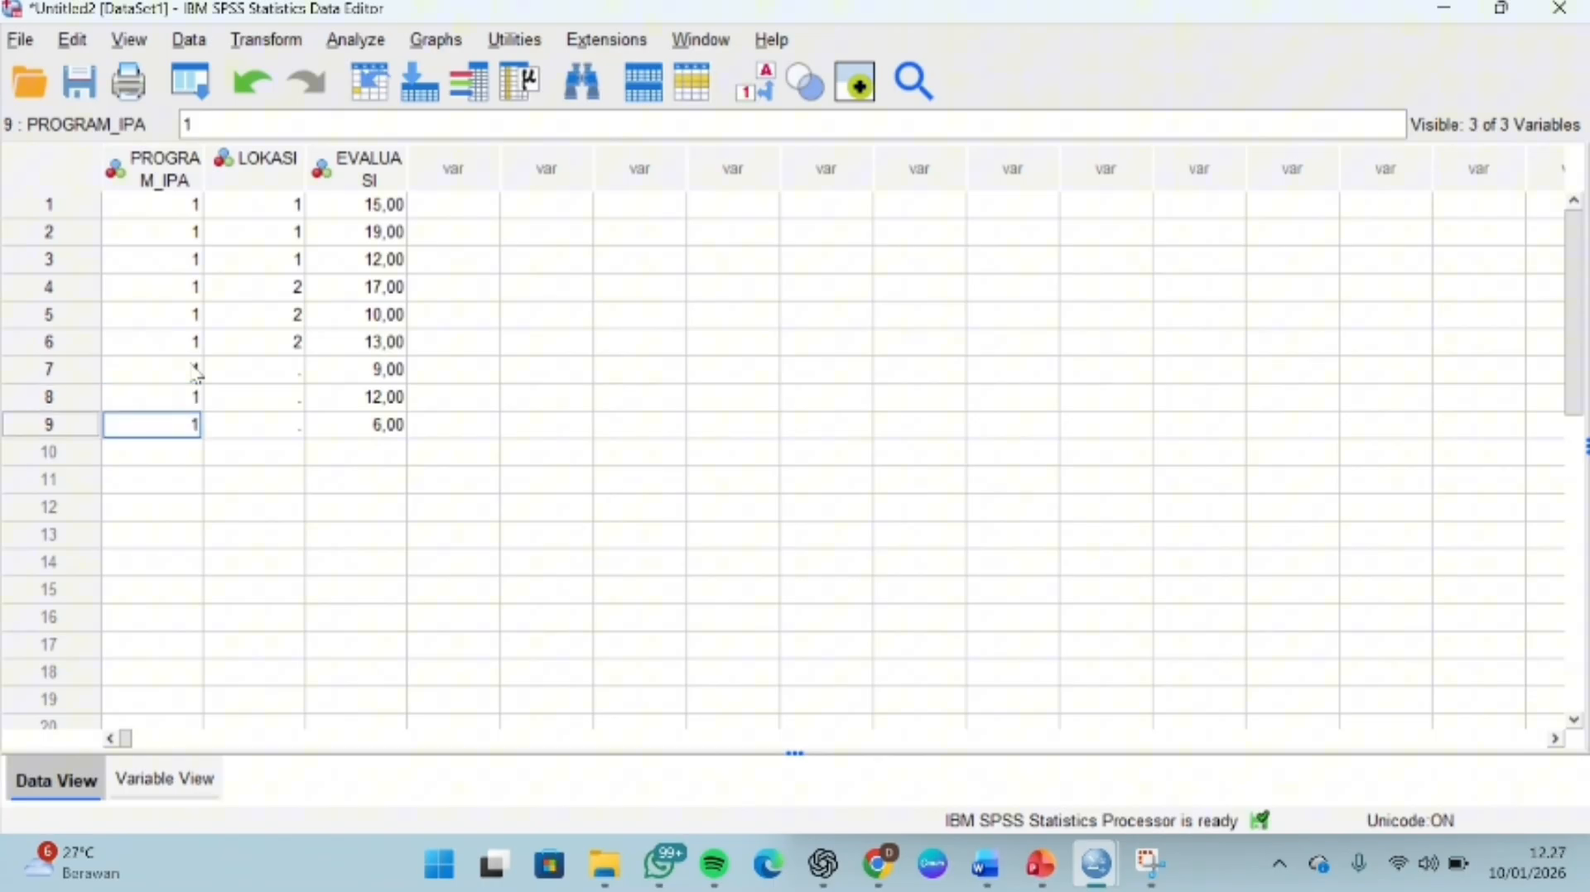
# Step: Enter 3 as the LOKASI code in rows 7–9
pyautogui.click(256, 371)
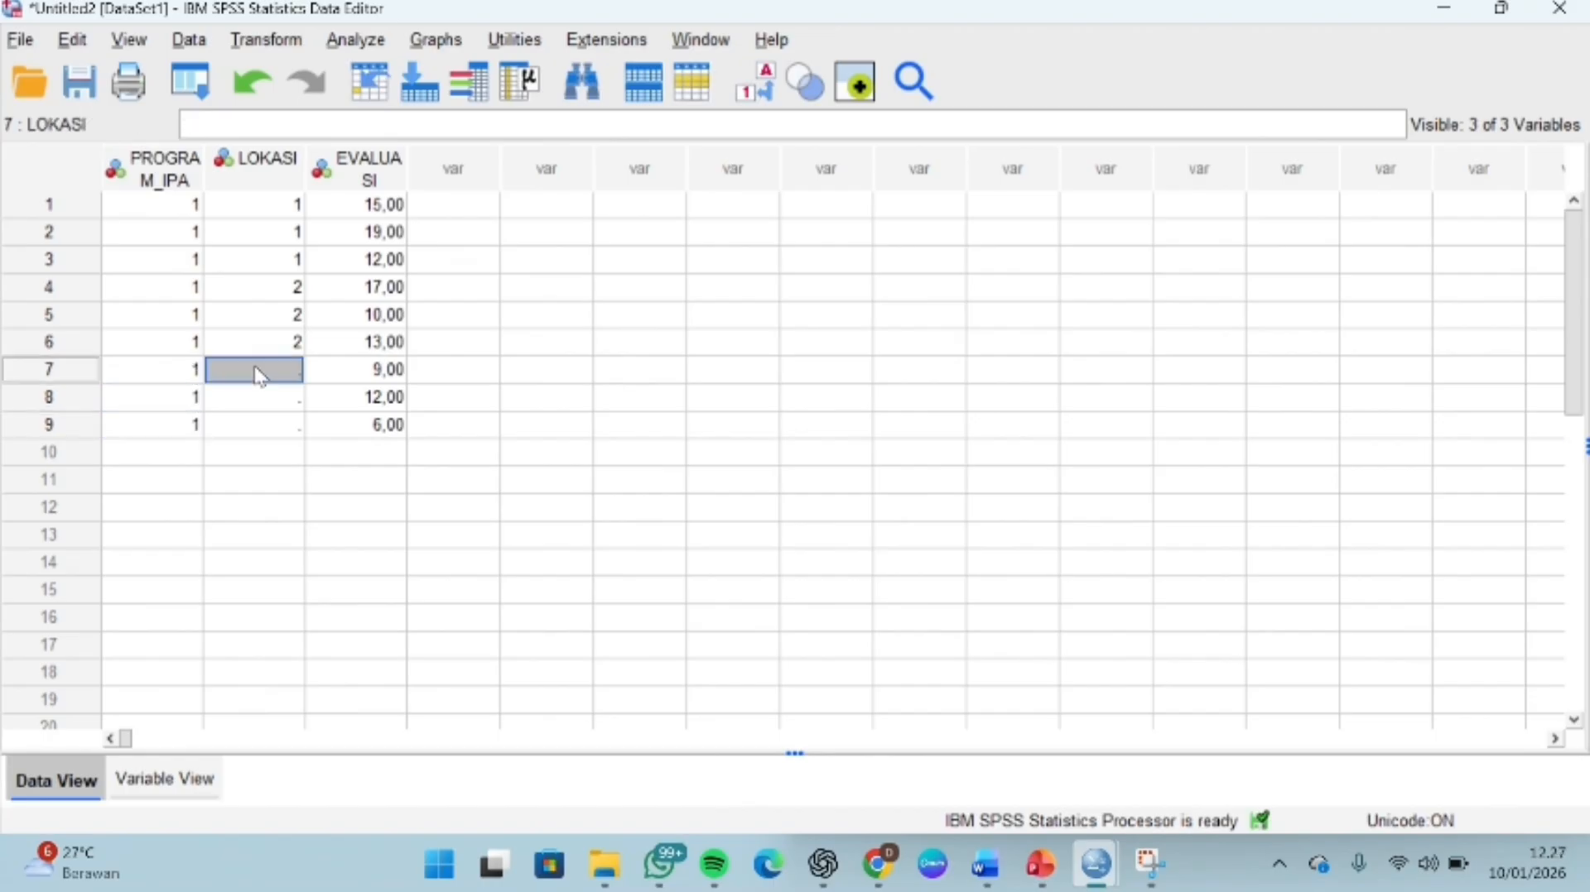
pyautogui.write('3')
pyautogui.press('Return')
pyautogui.write('3')
pyautogui.press('Return')
pyautogui.write('3')
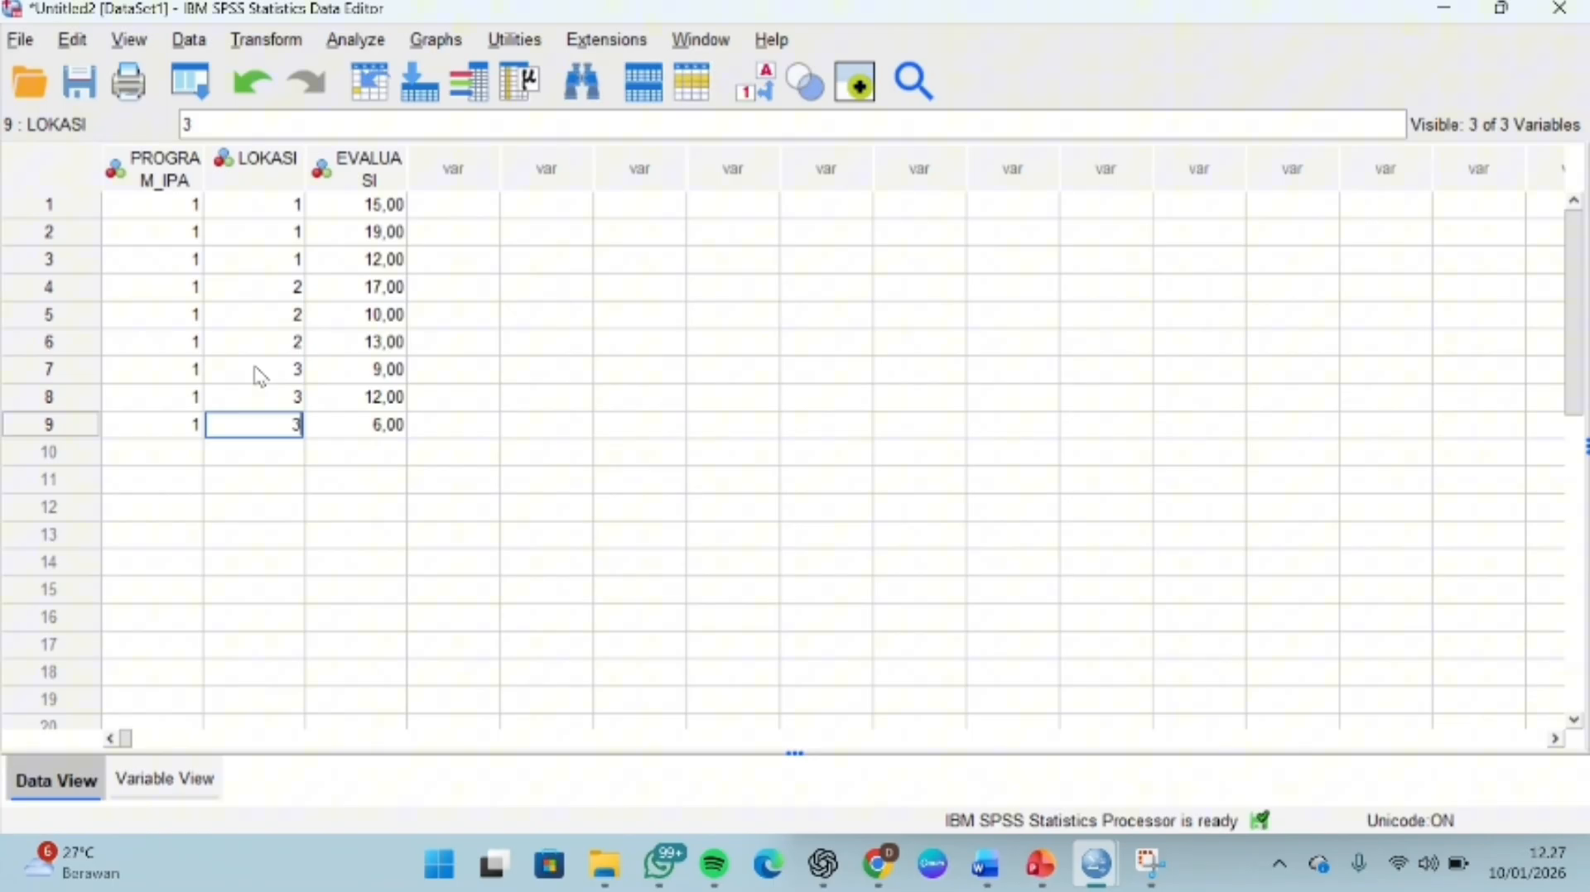
# Step: Copy Program A's location 4 scores 14, 8 and 11 from the Word table into EVALUASI rows 10–12 in SPSS
pyautogui.moveTo(1001, 870)
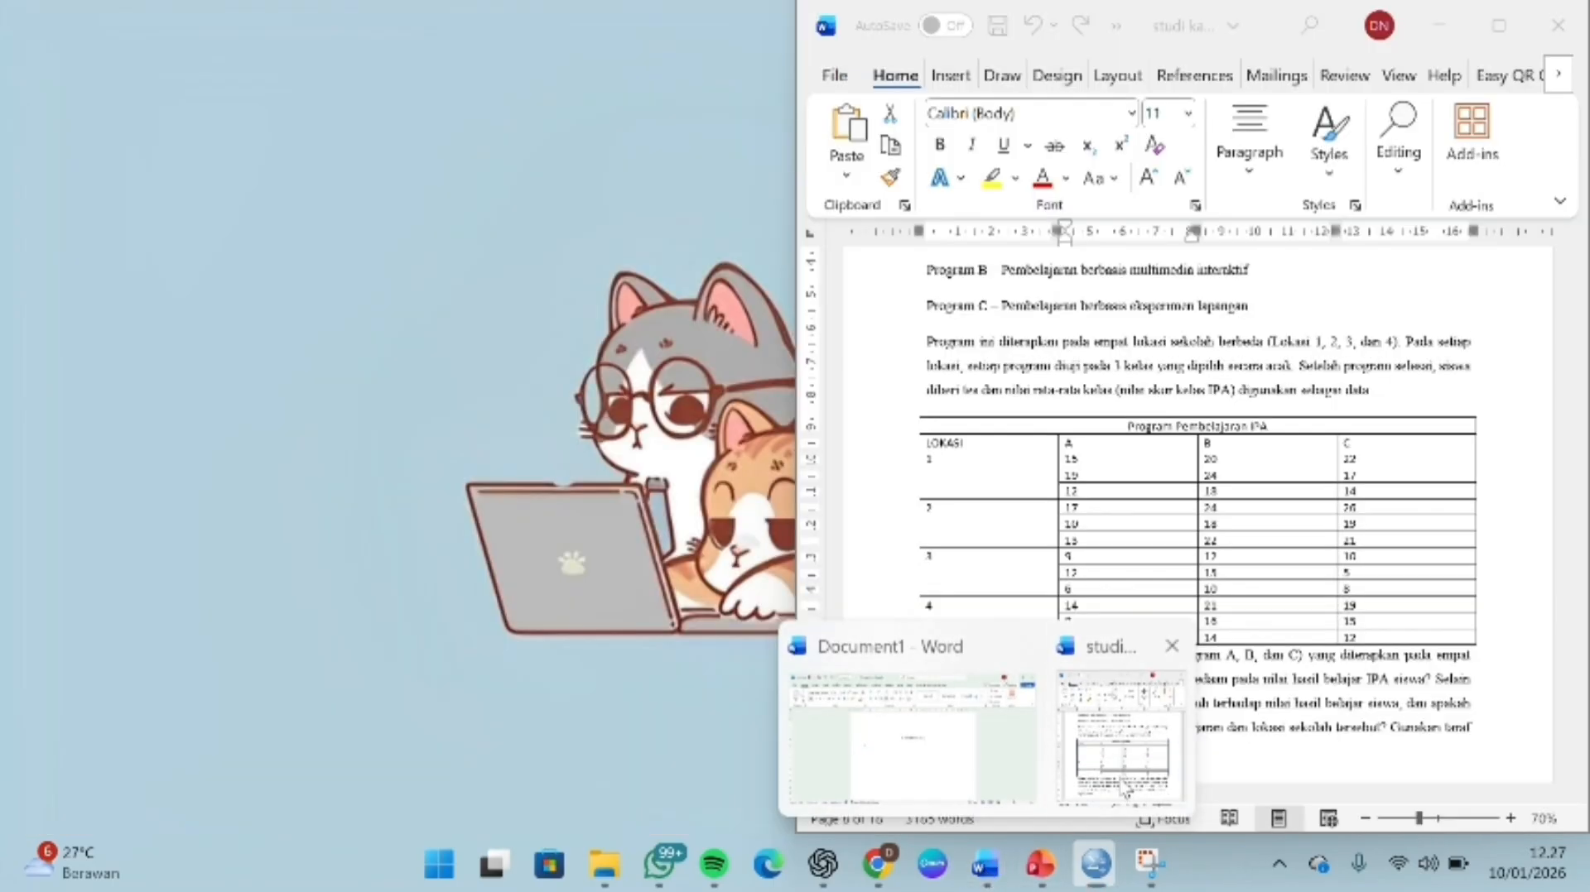
pyautogui.click(1124, 784)
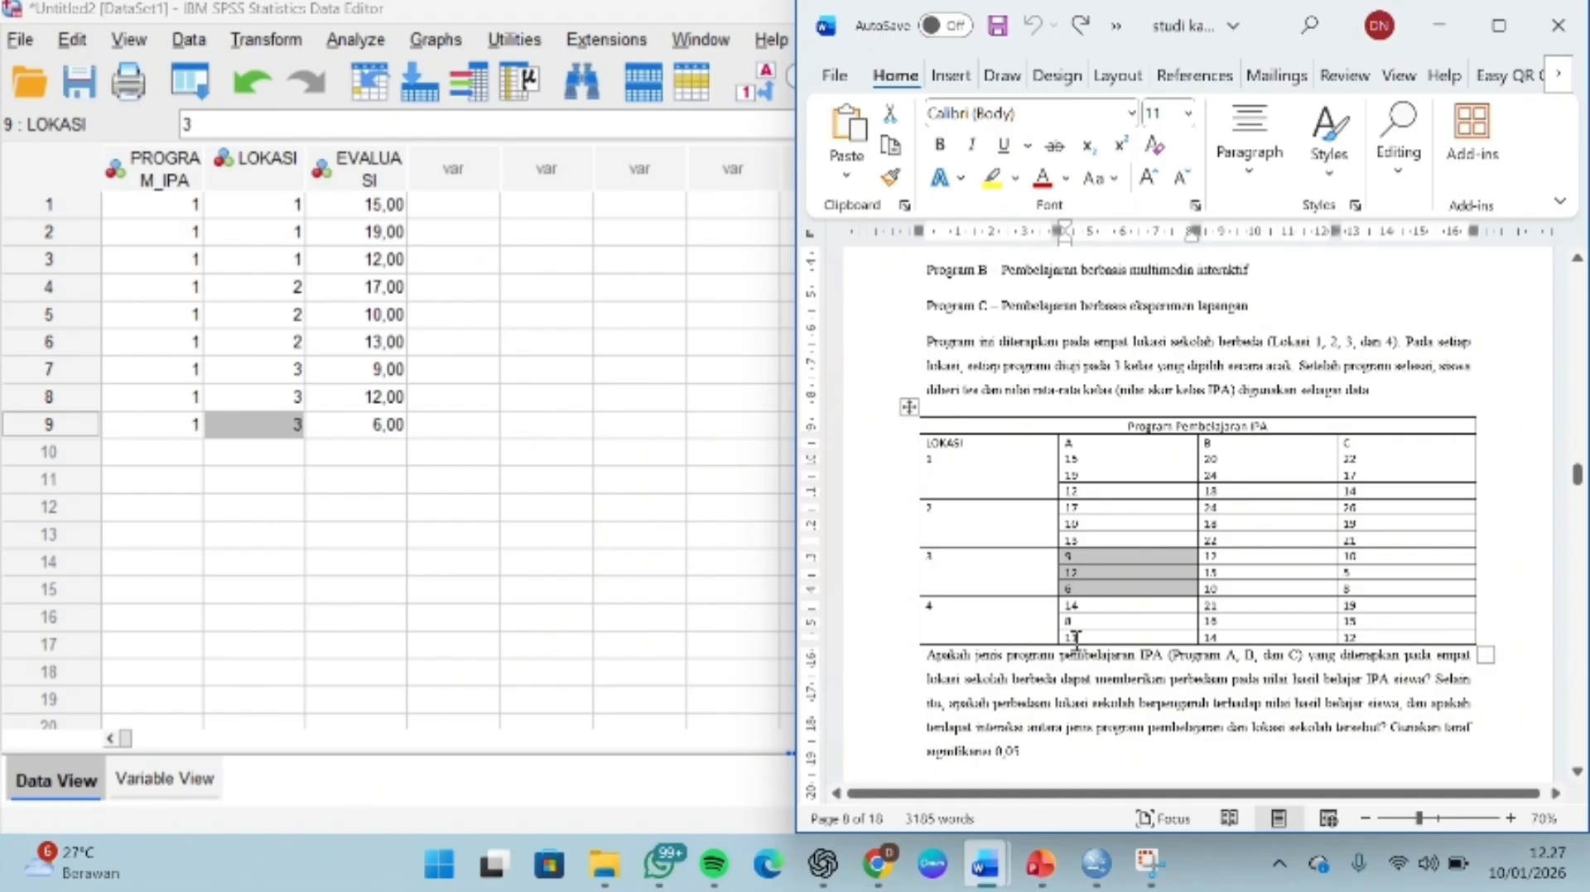
pyautogui.click(1068, 611)
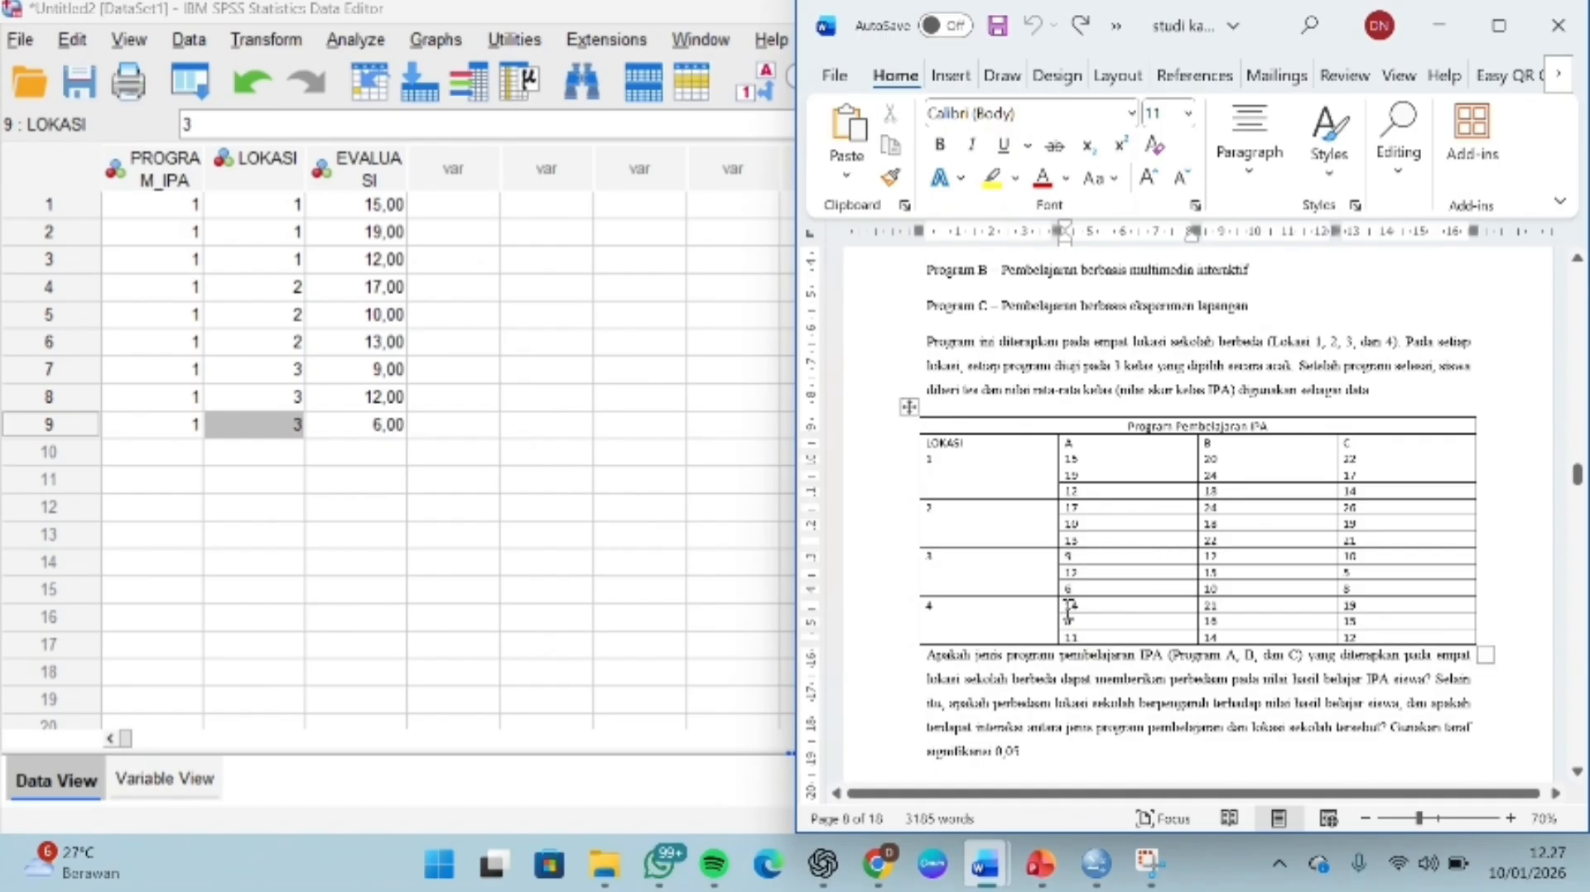
pyautogui.moveTo(1068, 611); pyautogui.dragTo(1079, 640)
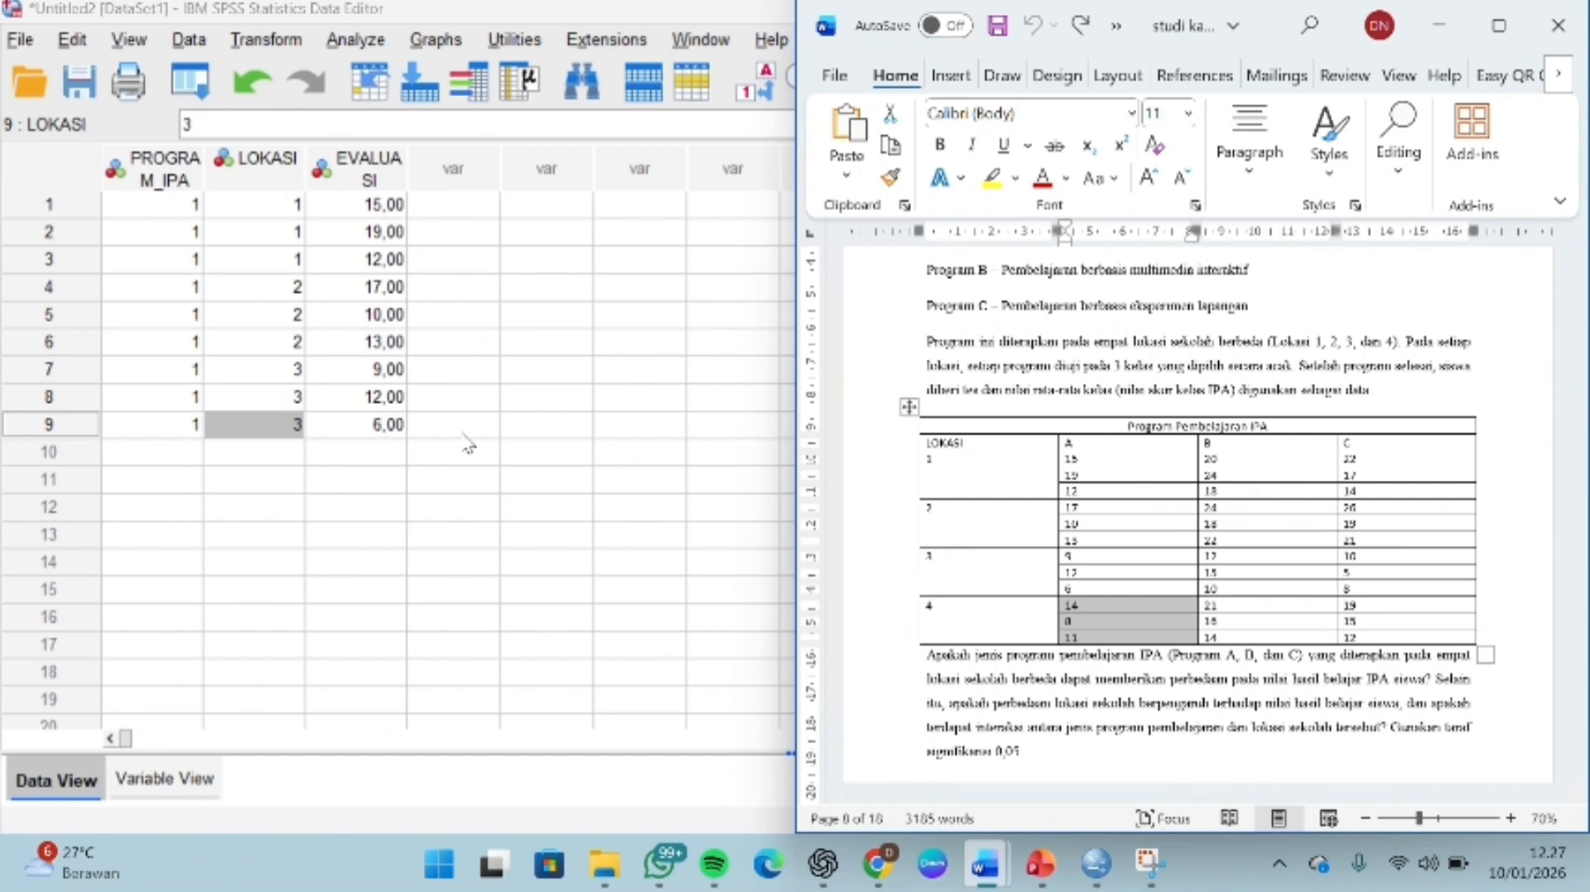
pyautogui.click(394, 458)
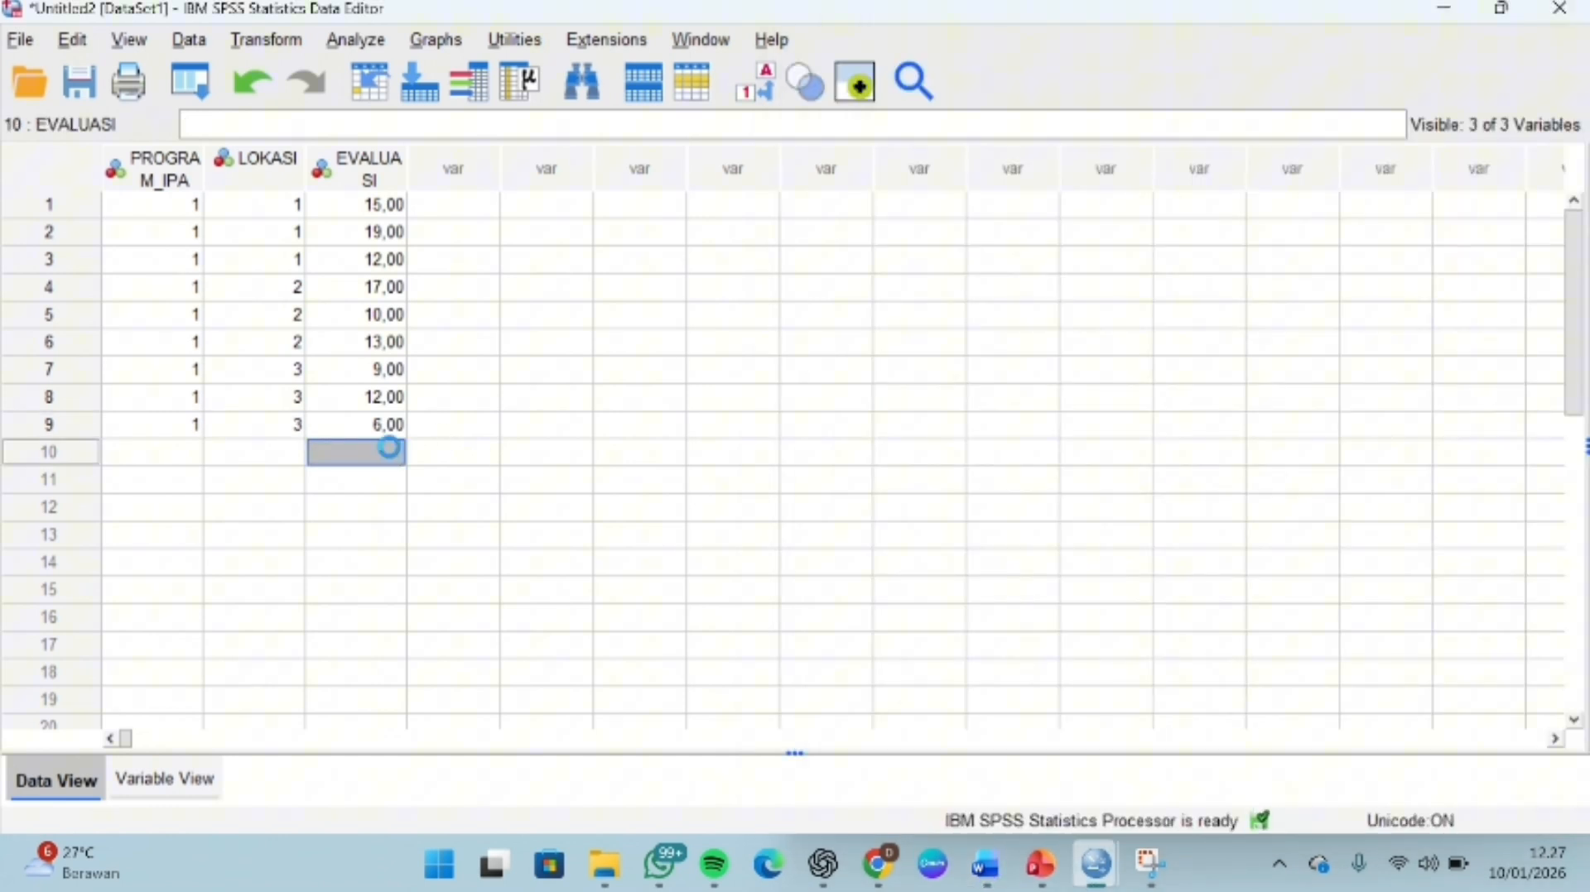
pyautogui.write('14,00 8,00 11,00')
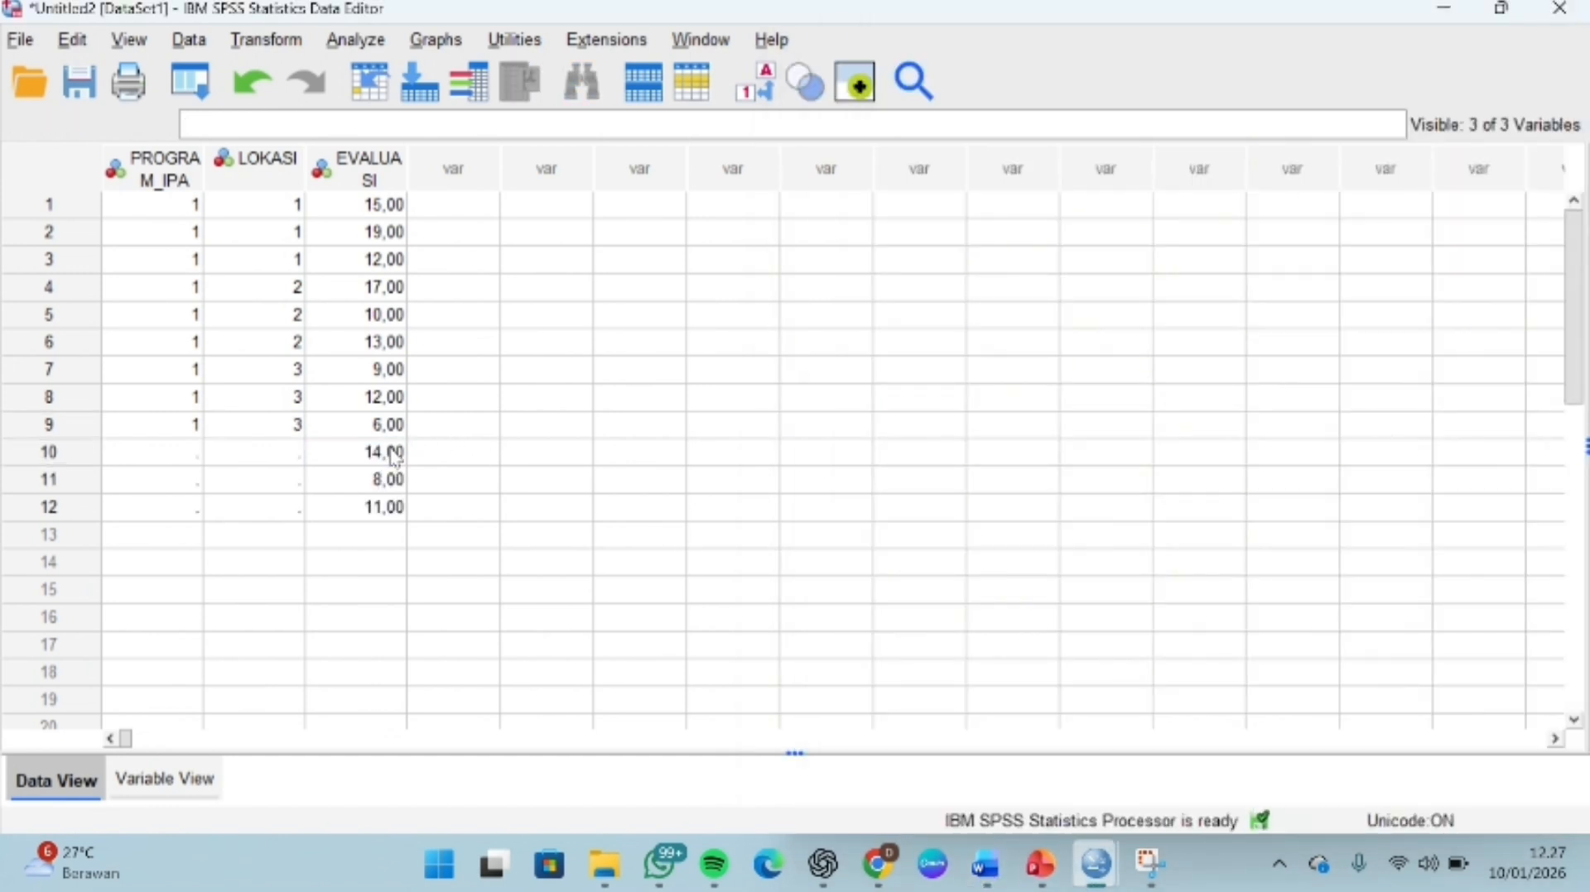
# Step: Enter 1 as the PROGRAM_IPA code in rows 10–12
pyautogui.click(160, 460)
pyautogui.write('1')
pyautogui.press('Return')
pyautogui.write('1')
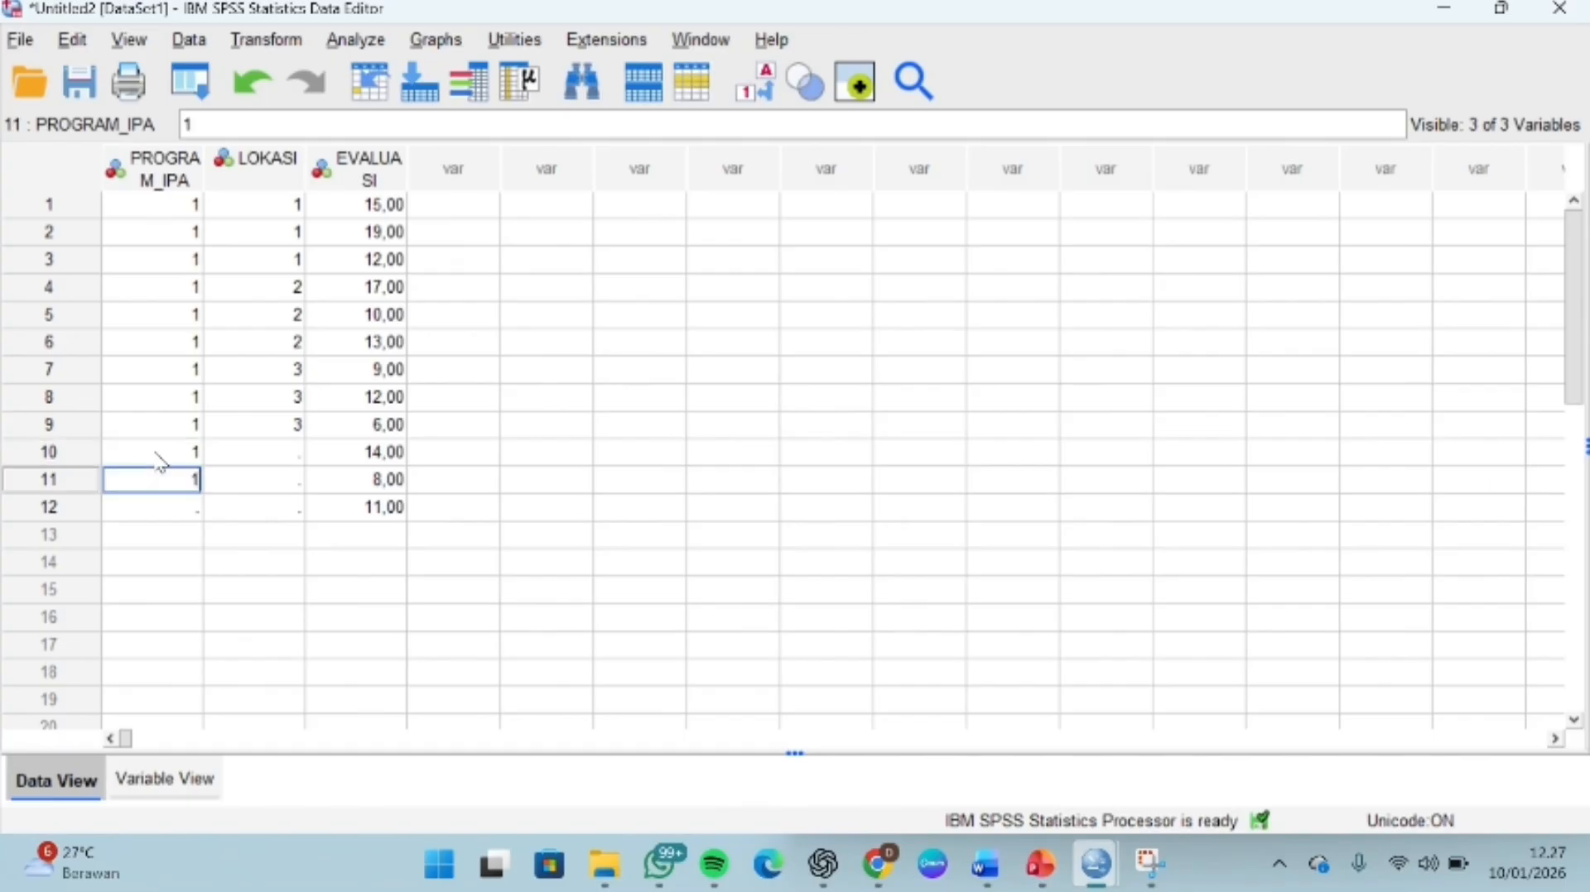
pyautogui.press('Return')
pyautogui.write('1')
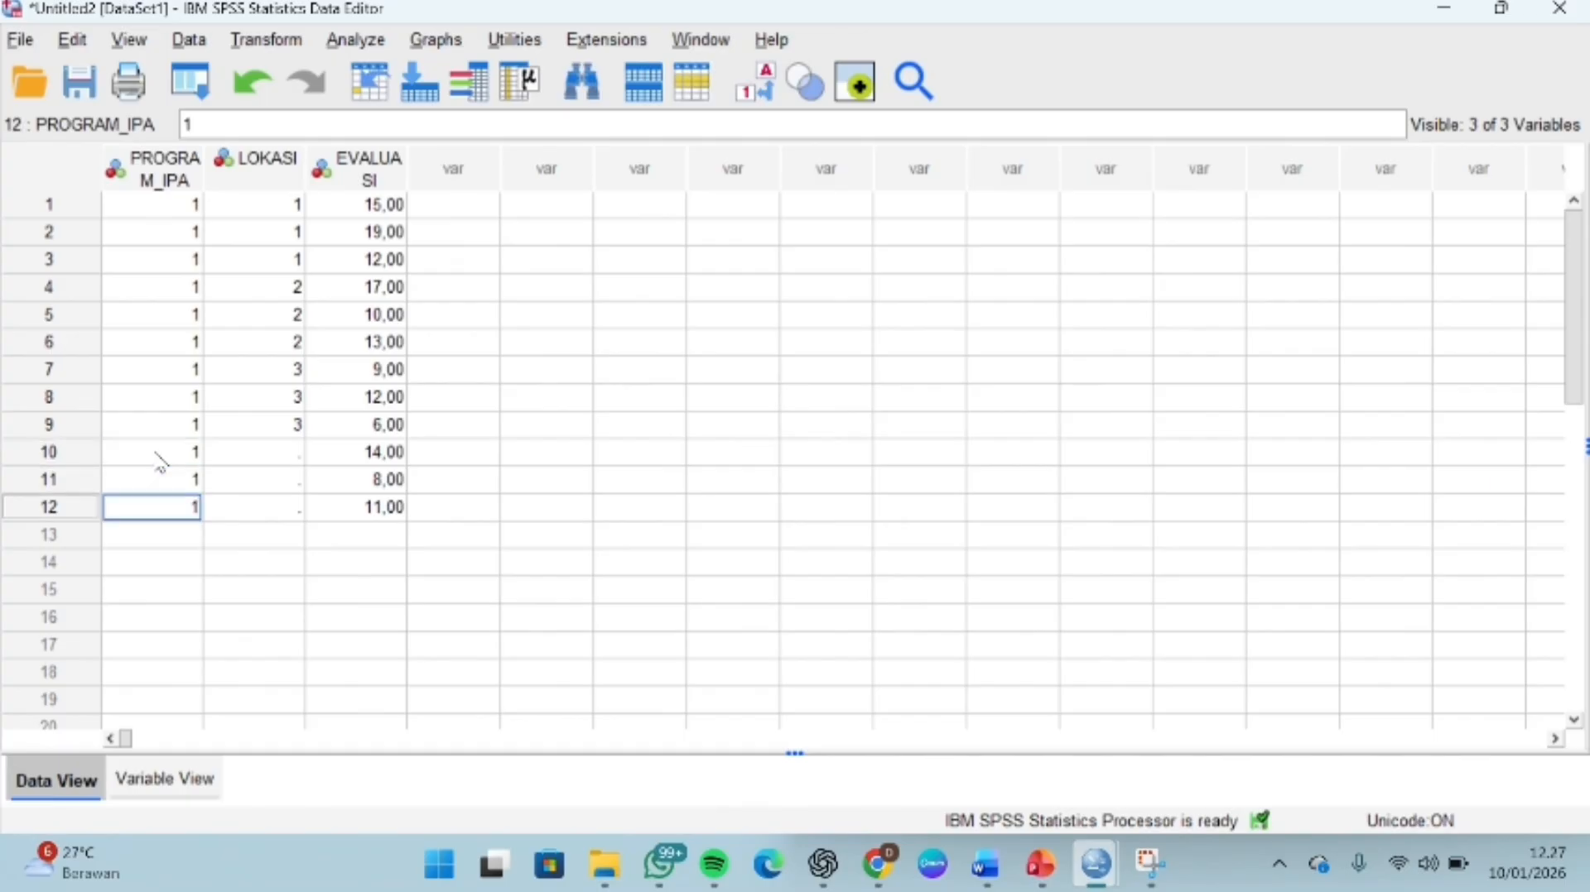
# Step: Enter 4 as the LOKASI code in rows 10–12
pyautogui.click(255, 436)
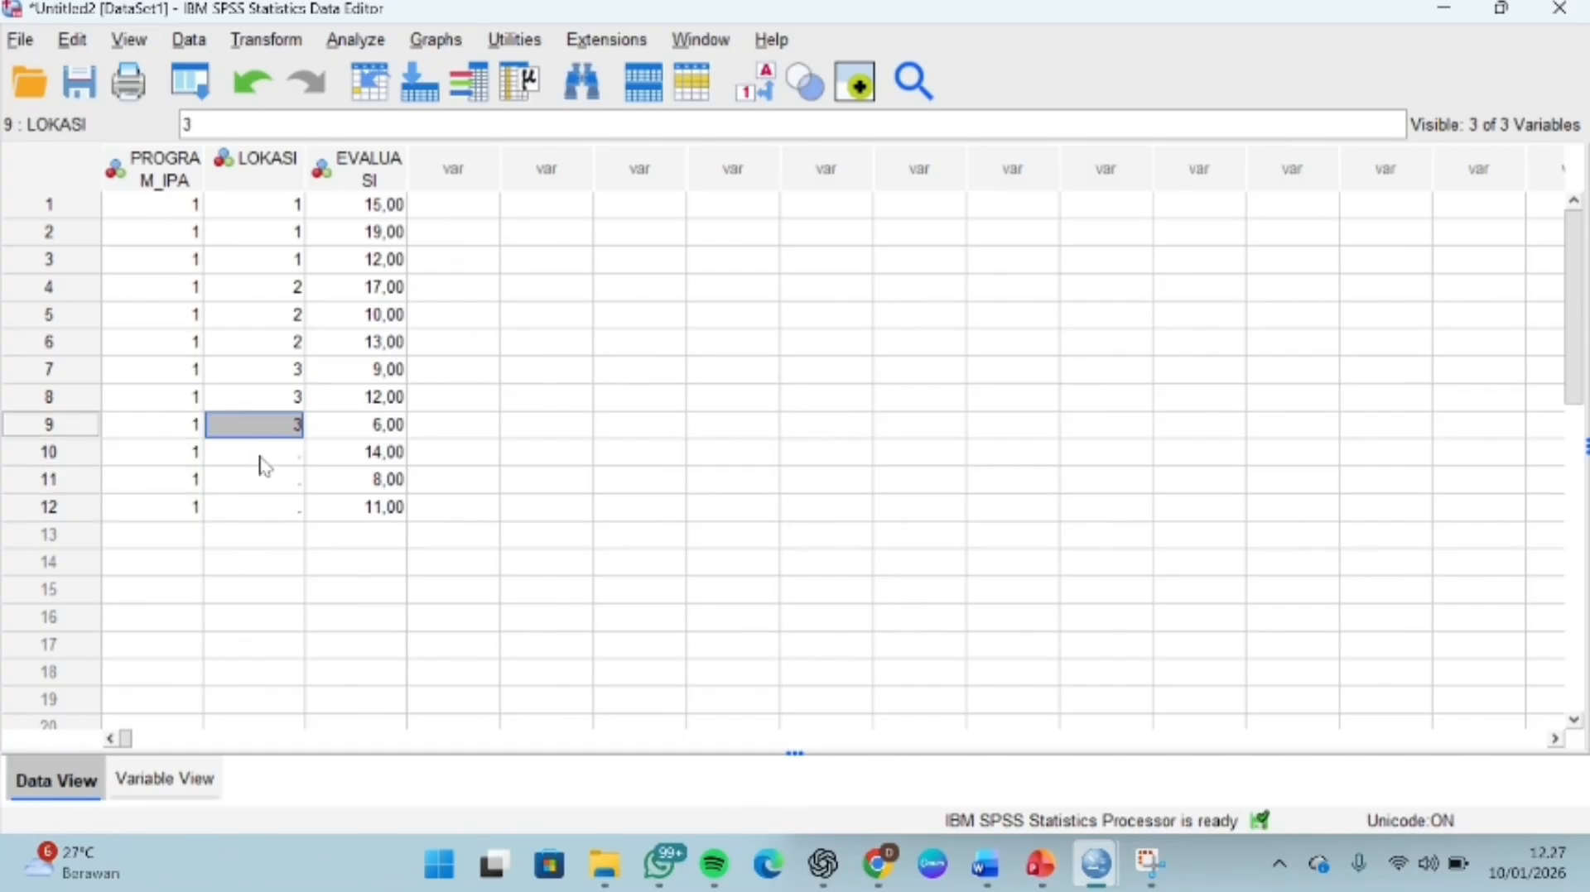
pyautogui.click(261, 457)
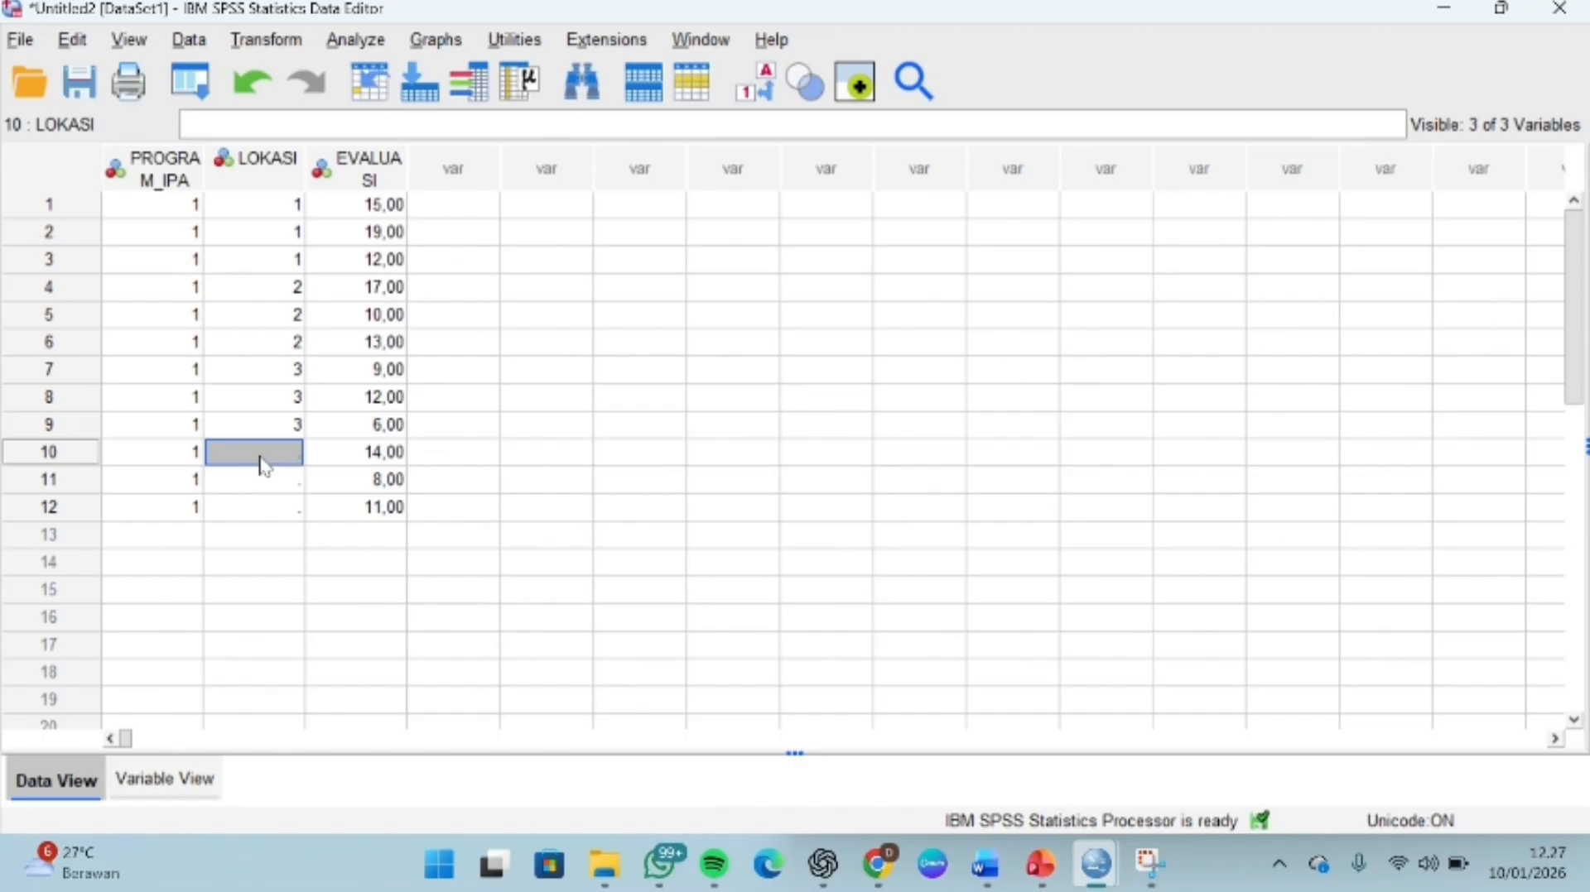
pyautogui.write('4')
pyautogui.press('Return')
pyautogui.write('4')
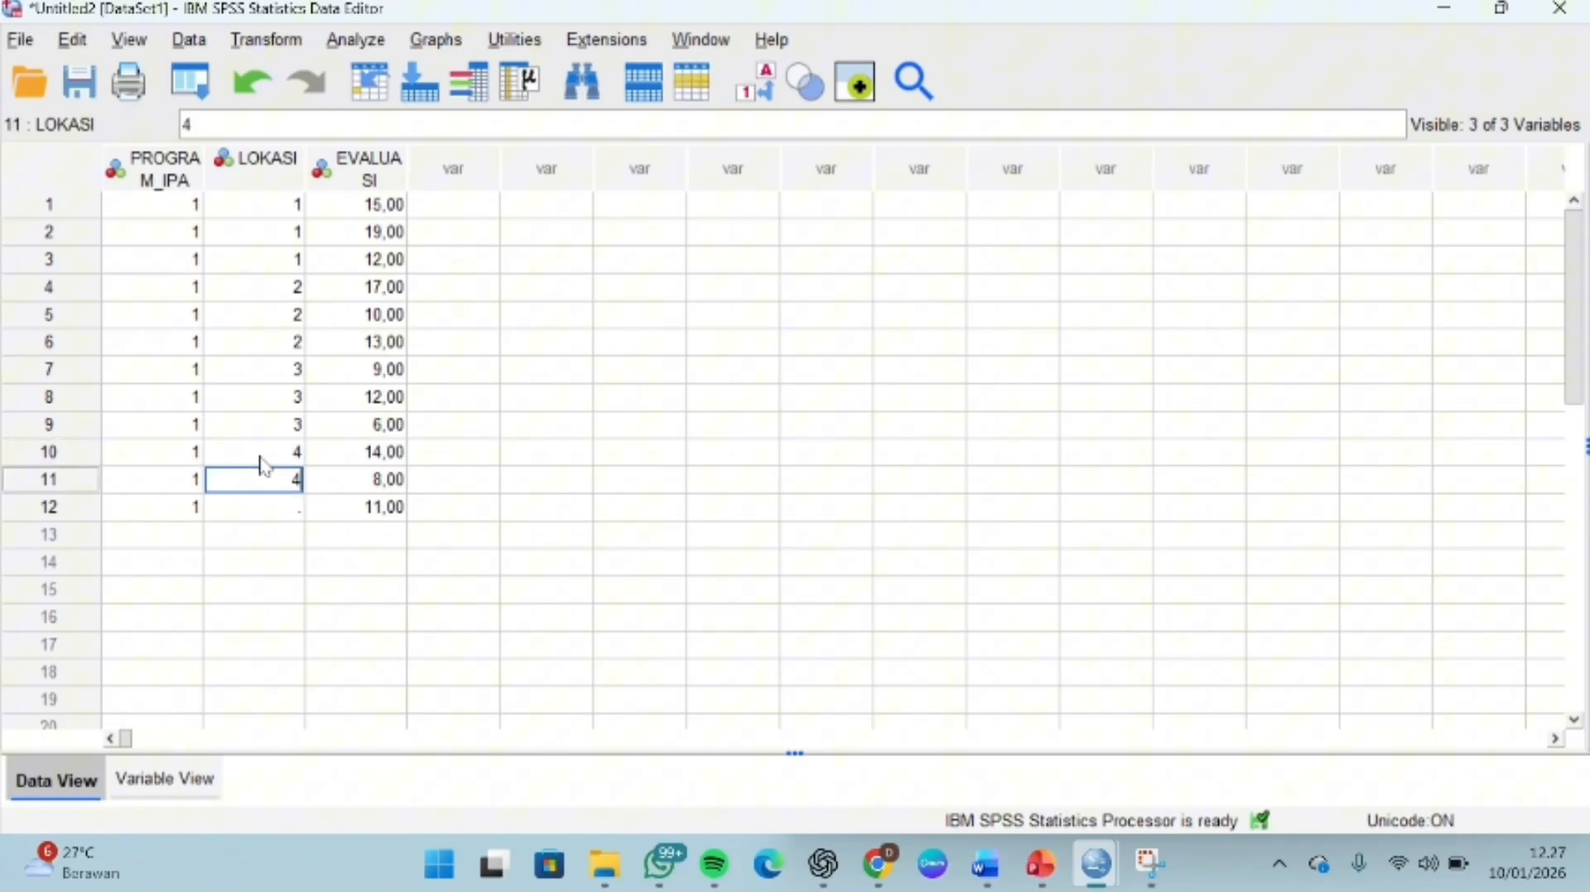
pyautogui.press('Return')
pyautogui.write('4')
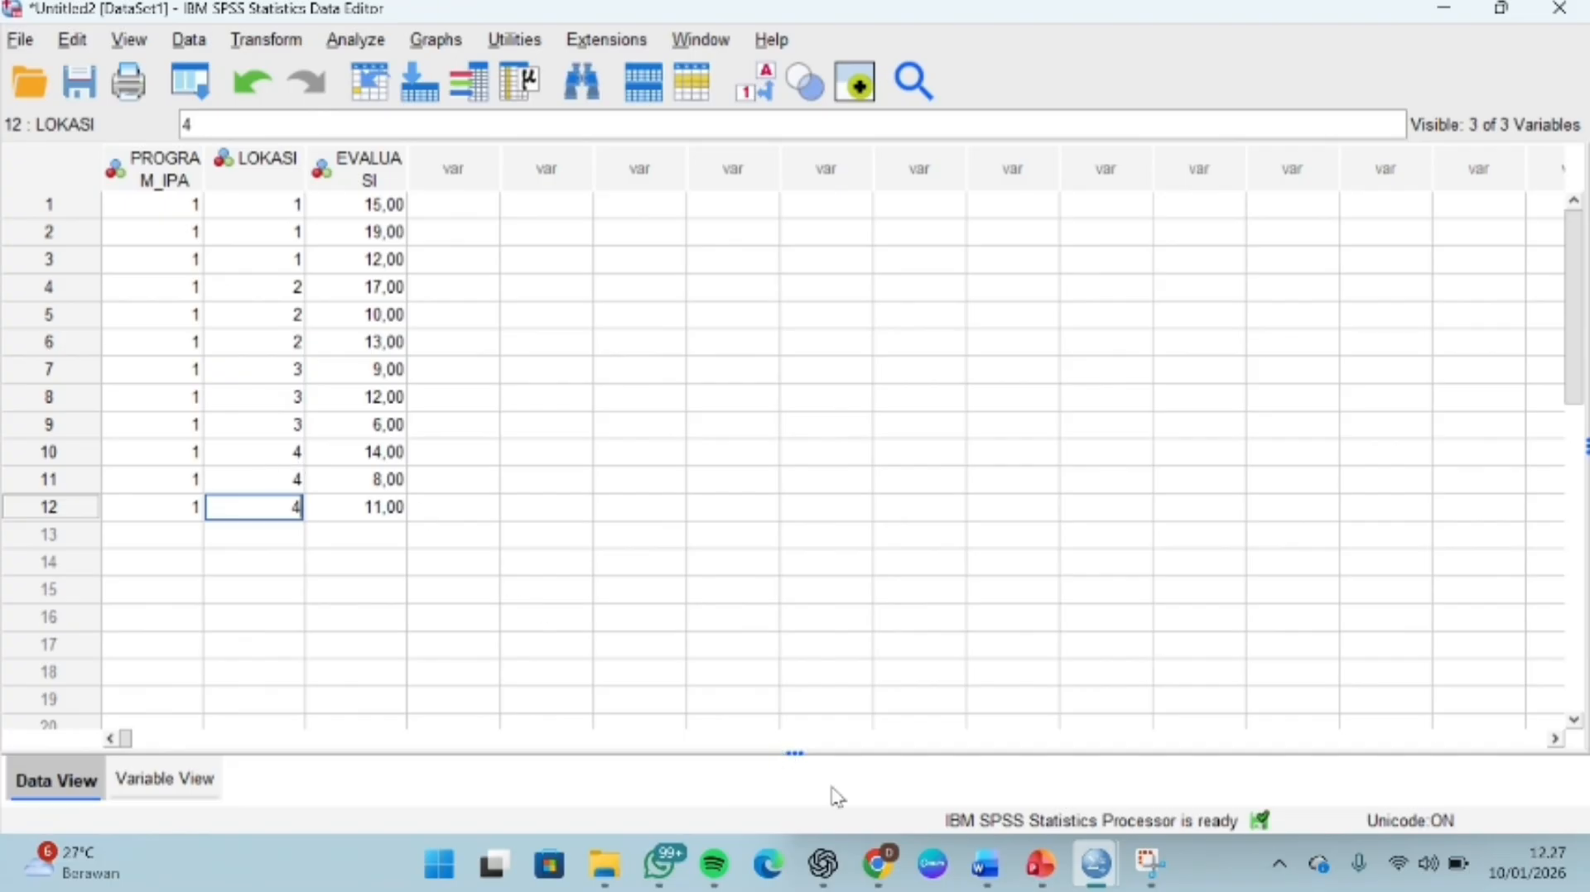
# Step: Copy all twelve Program B scores, locations 1 to 4, from the Word table into EVALUASI rows 13–24 in SPSS
pyautogui.moveTo(985, 865)
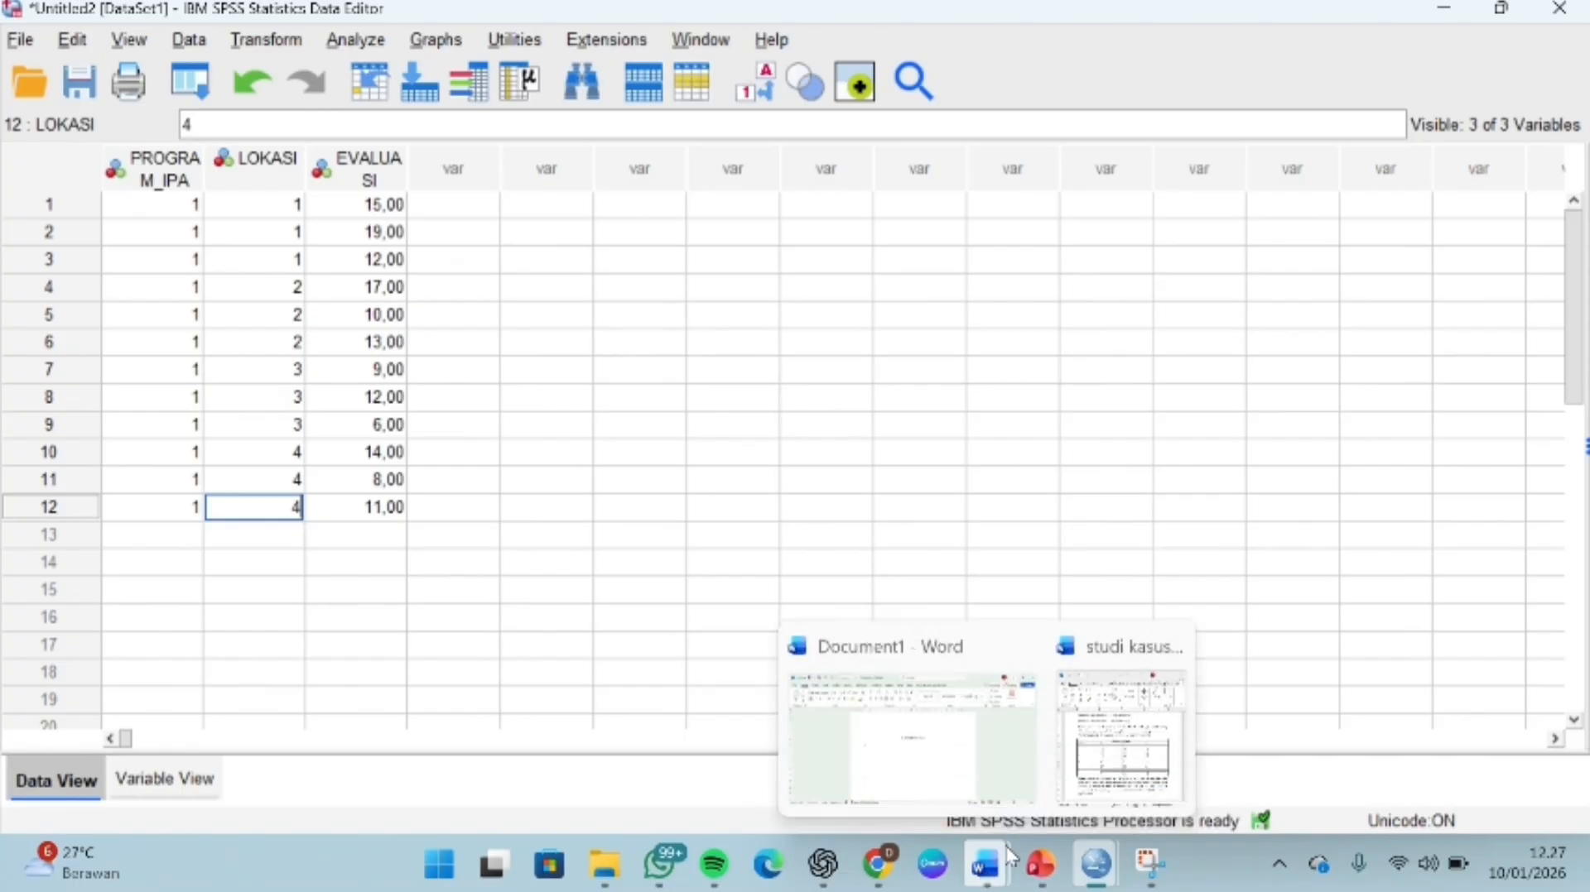
pyautogui.click(1068, 791)
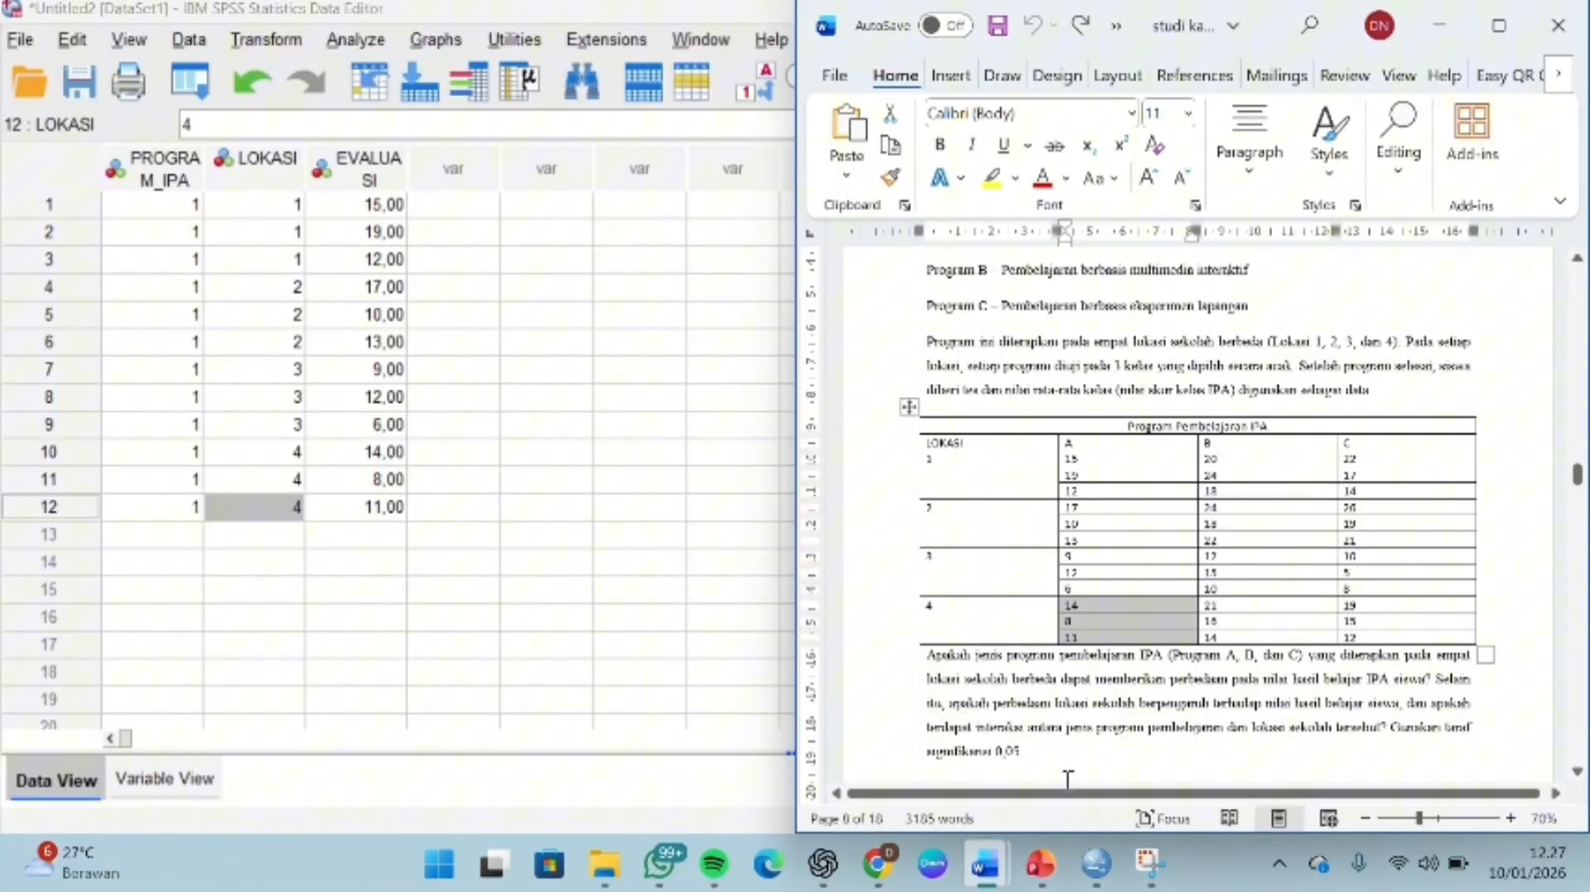
pyautogui.moveTo(1217, 460); pyautogui.dragTo(1226, 642)
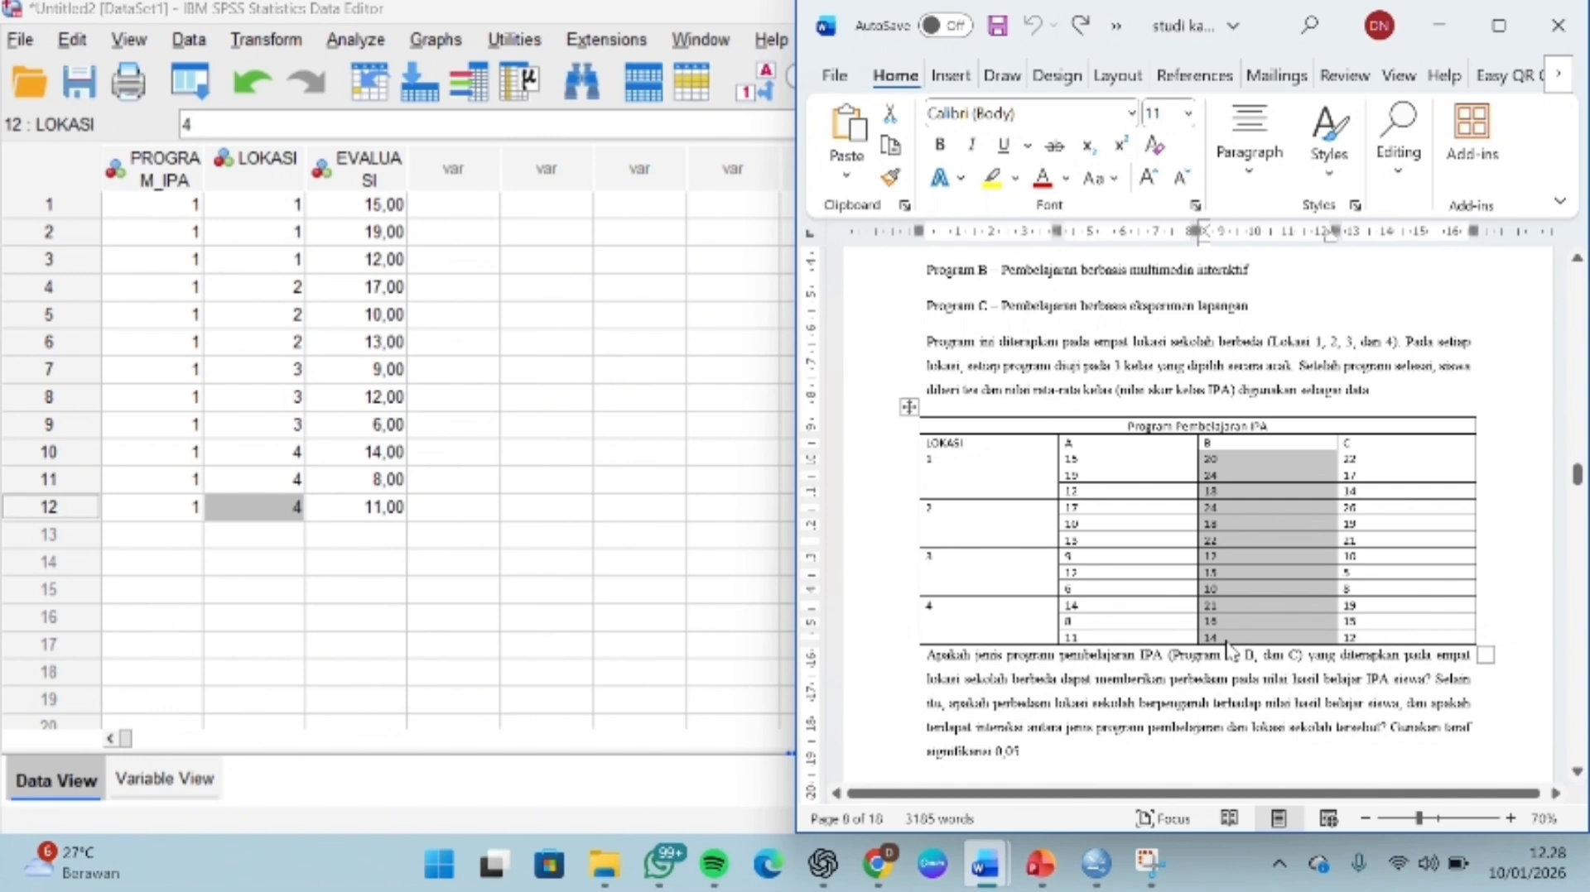
pyautogui.click(386, 539)
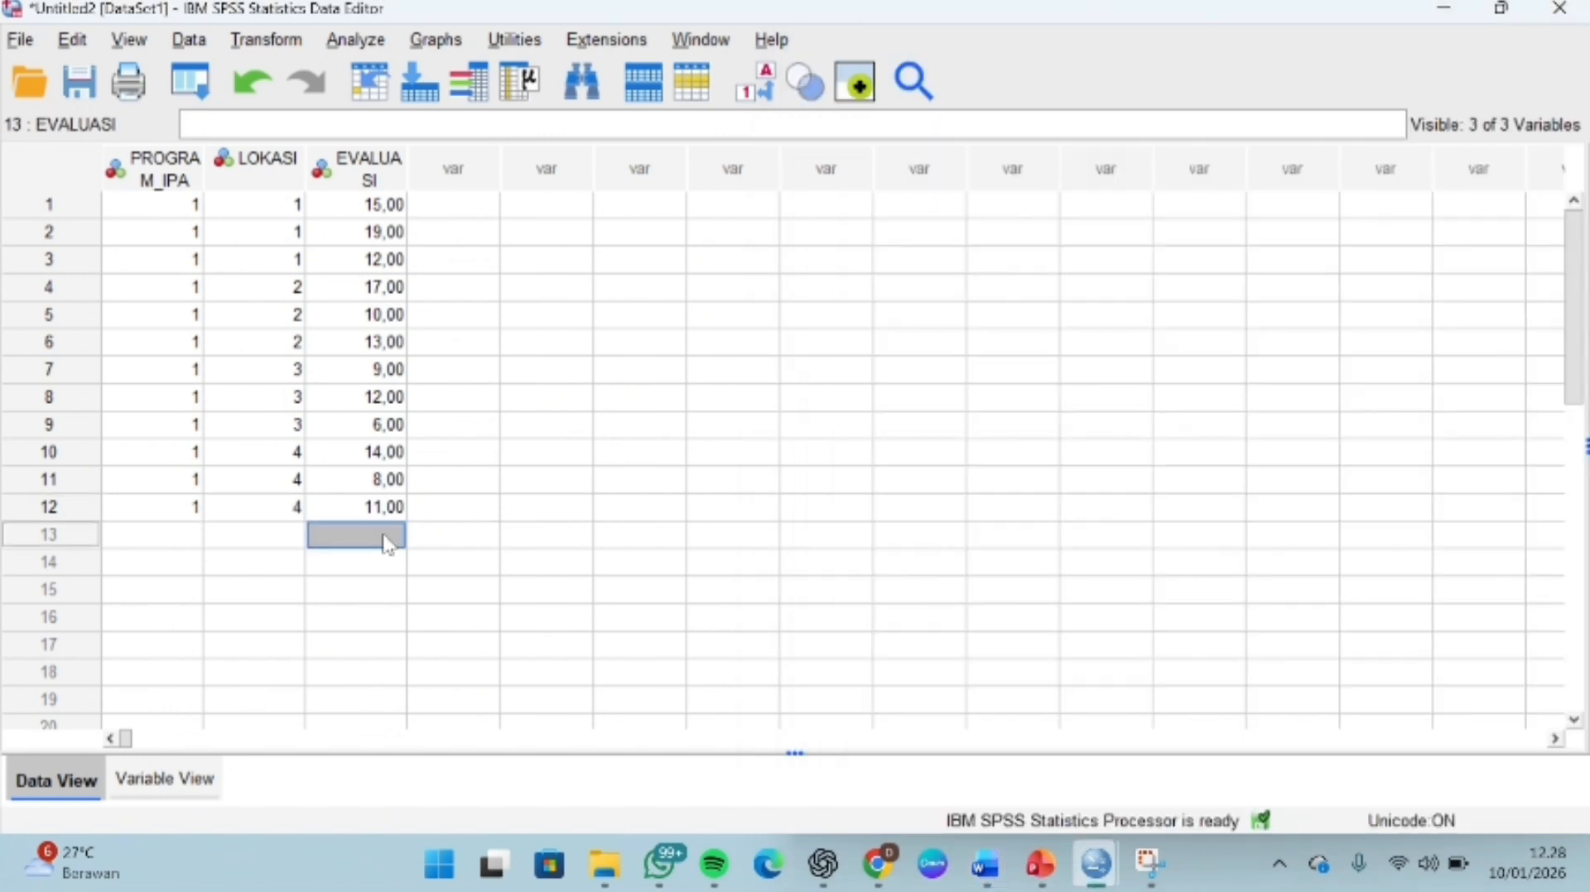
pyautogui.hotkey('ctrl', 'v')
# Step: Enter 2 as the PROGRAM_IPA code in rows 13–24
pyautogui.click(171, 536)
pyautogui.write('2 2 2 2 2')
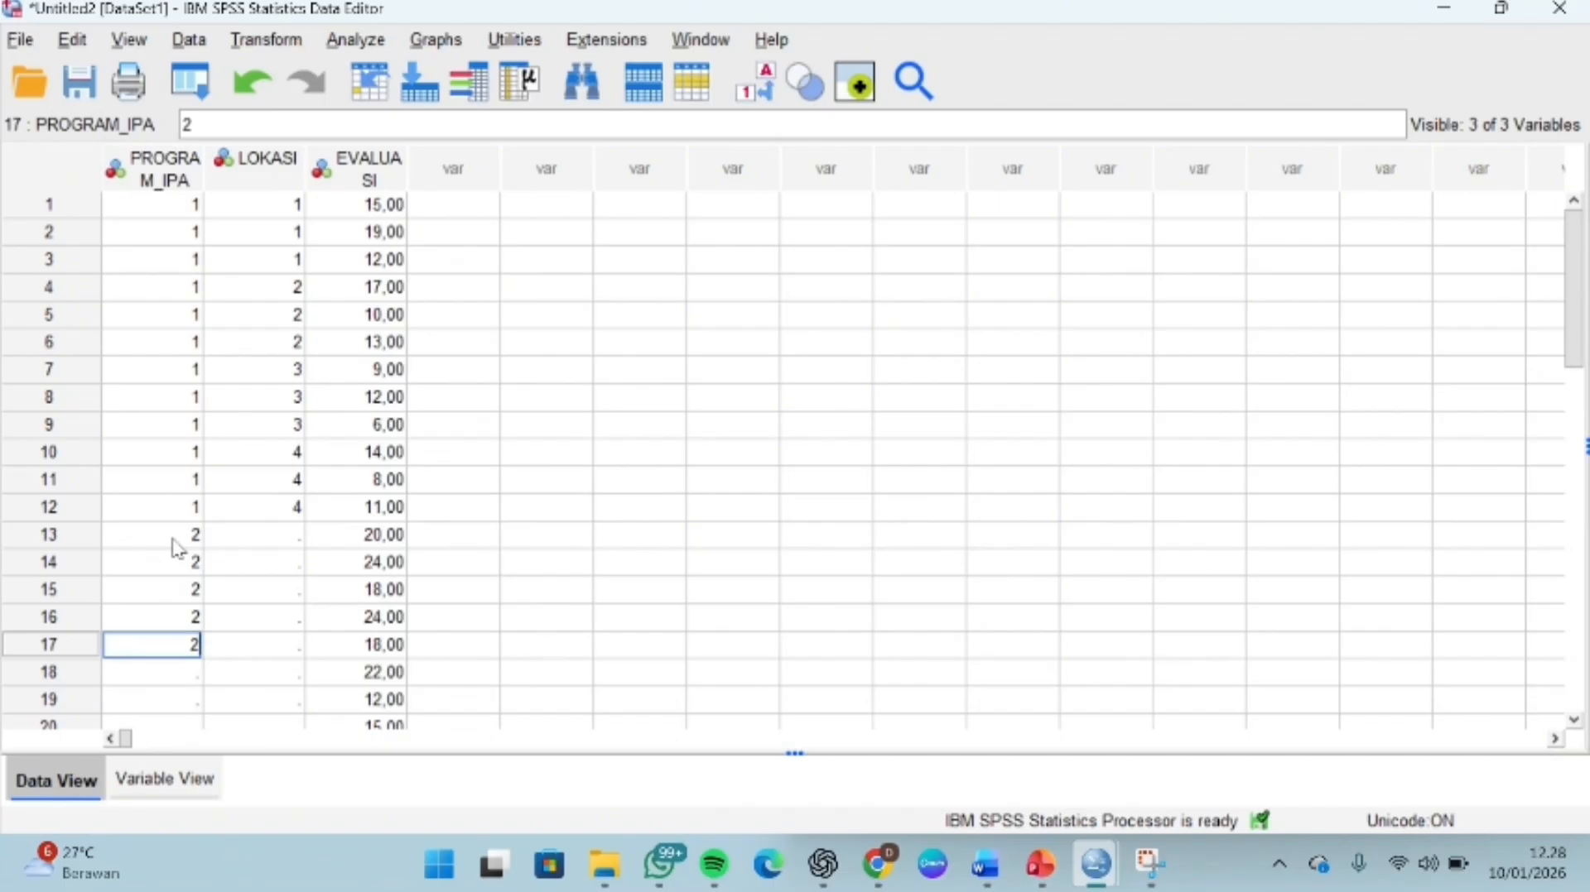
pyautogui.press('Return')
pyautogui.write('2')
pyautogui.press('Return')
pyautogui.write('2')
pyautogui.press('Return')
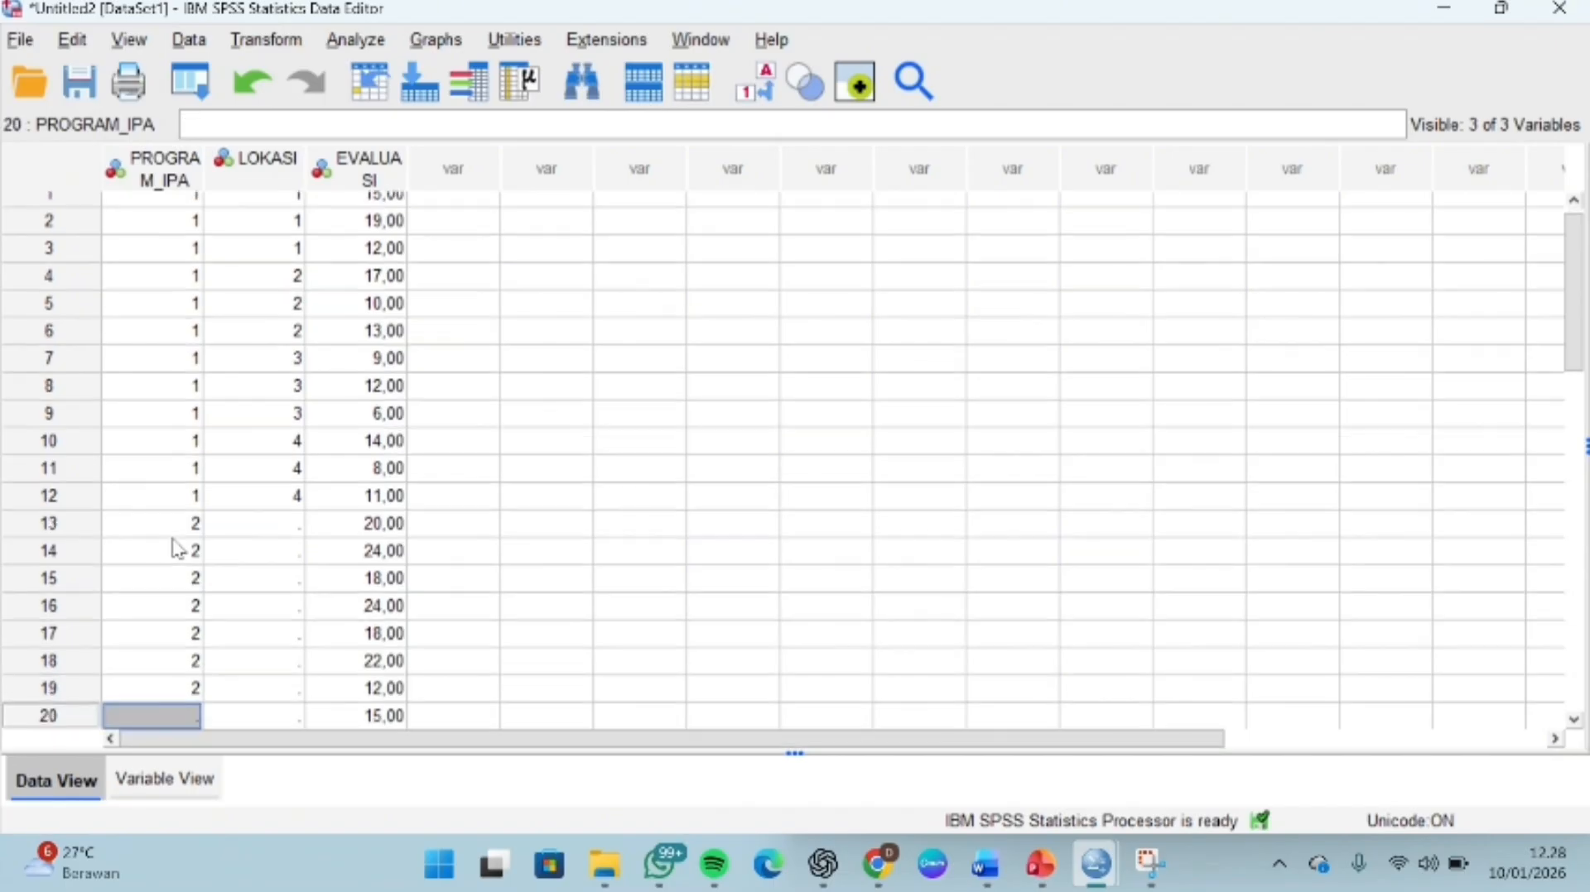
pyautogui.write('2')
pyautogui.press('Return')
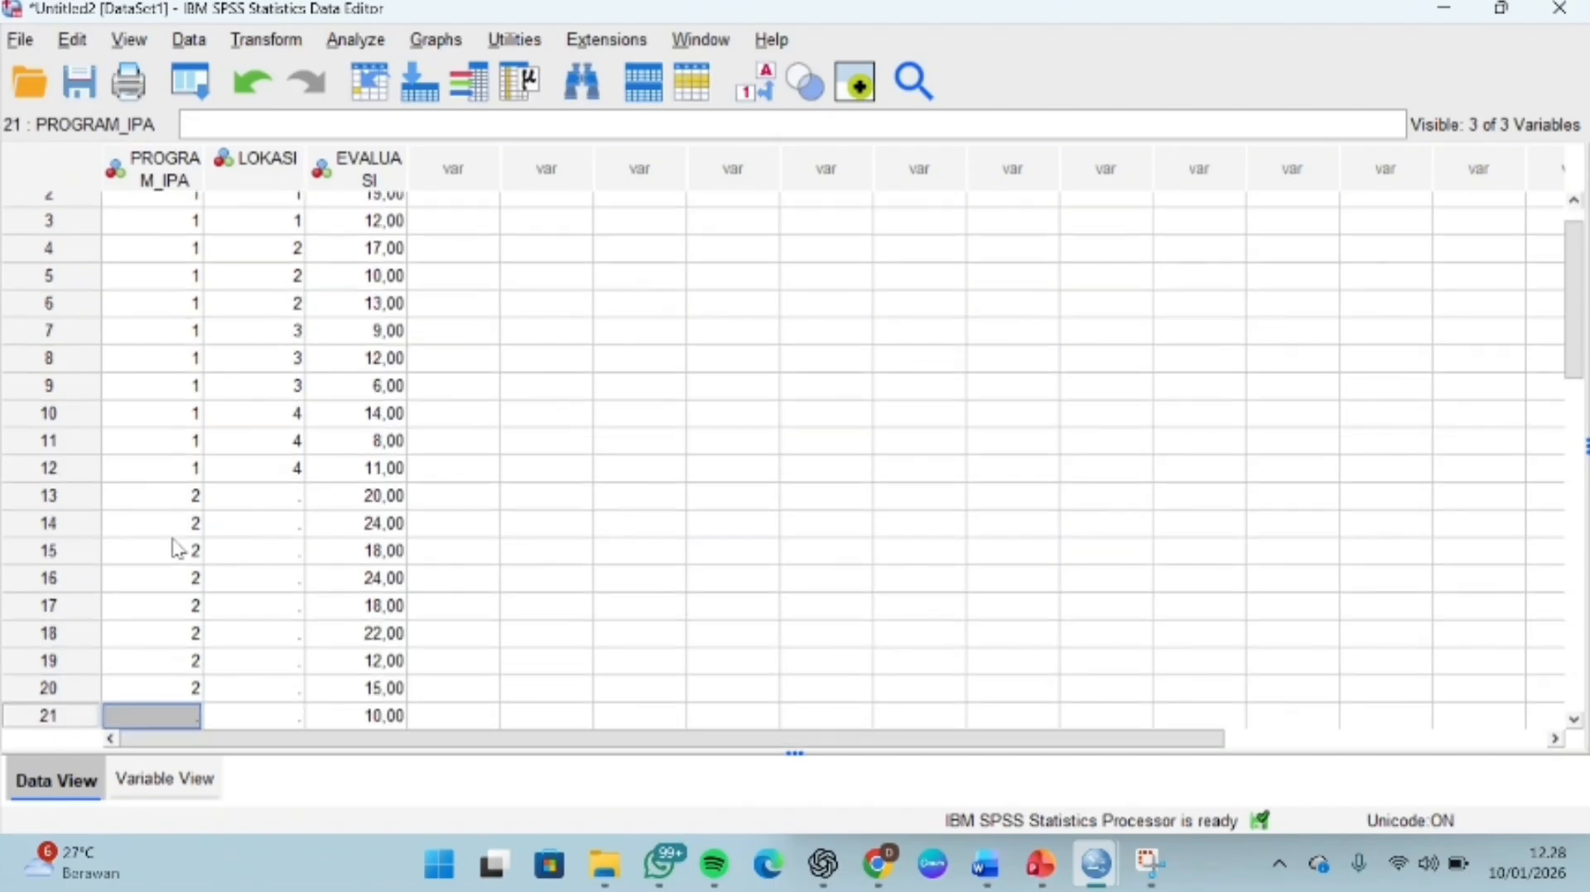
pyautogui.write('2')
pyautogui.scroll(-1, 177, 548)
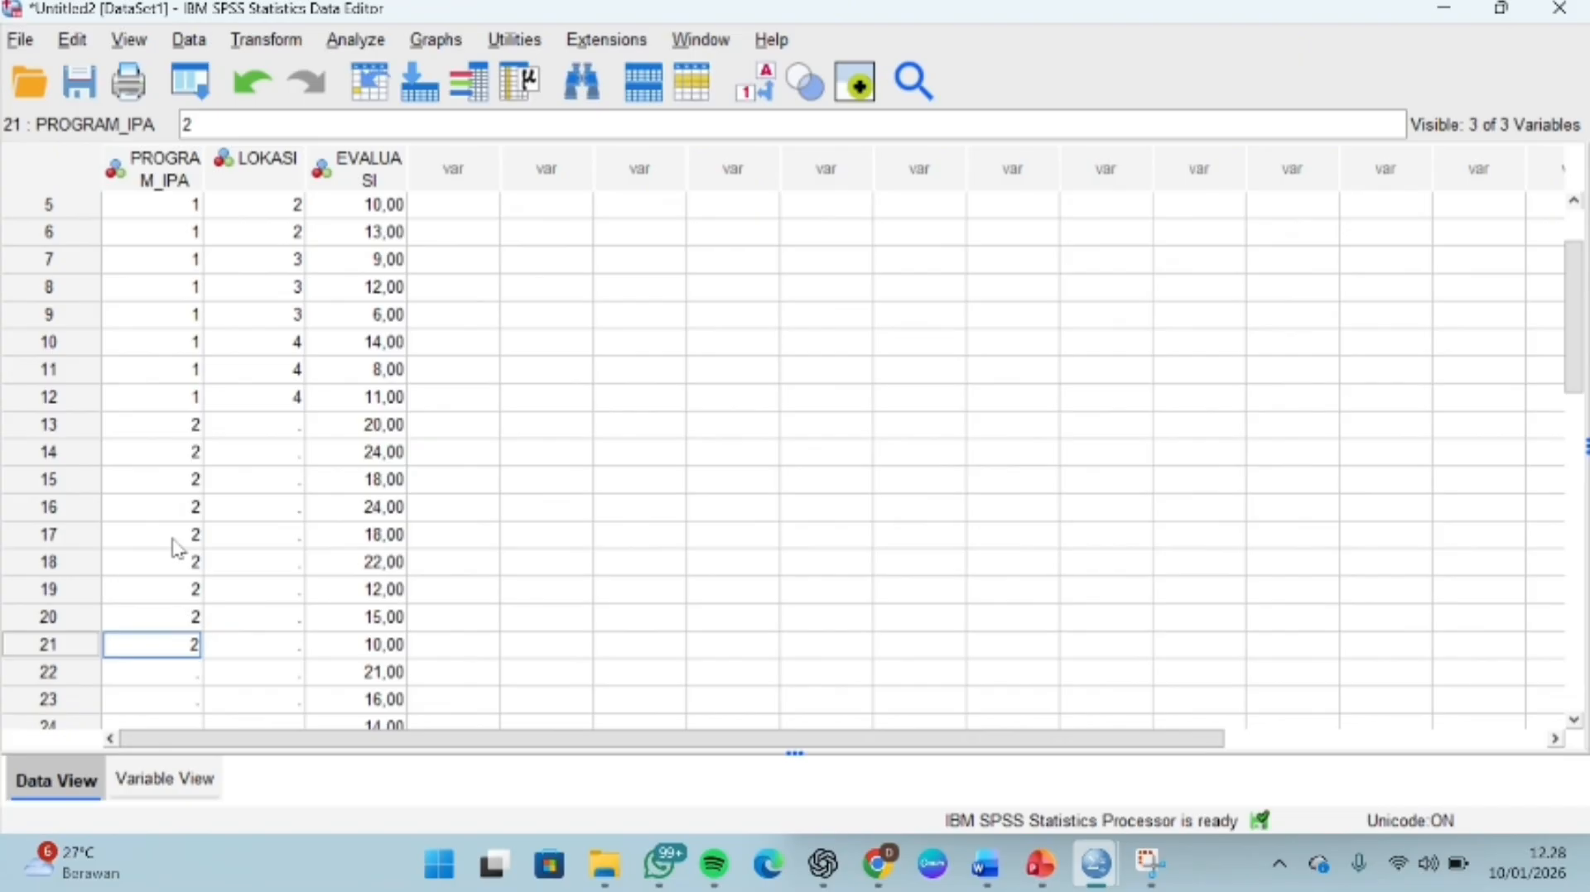
pyautogui.press('Return')
pyautogui.write('2')
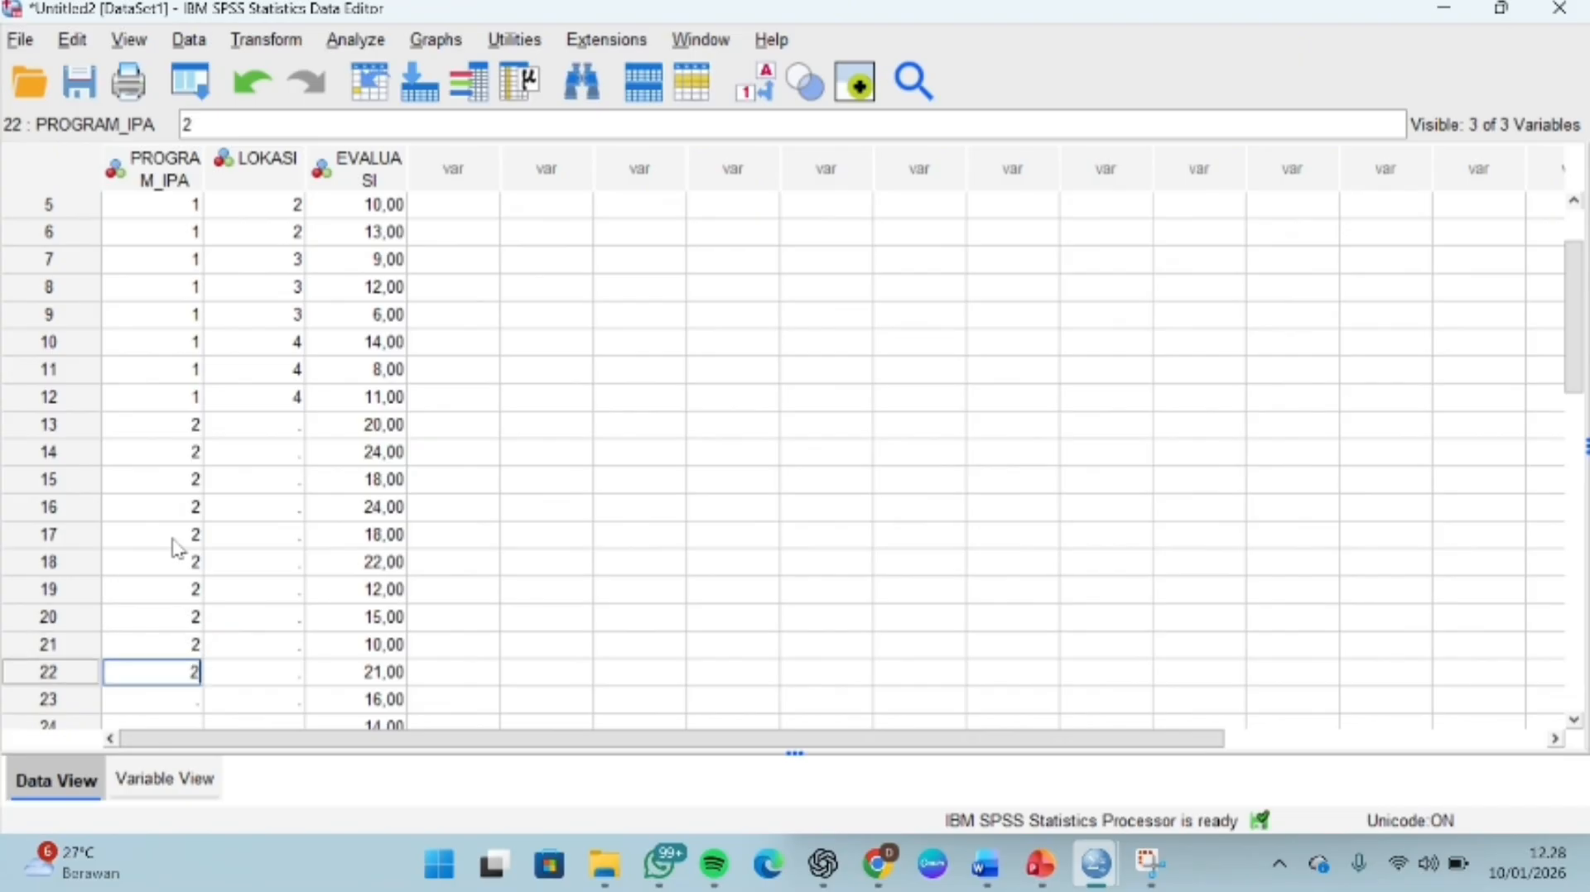
pyautogui.press('Return')
pyautogui.write('2')
pyautogui.scroll(-1, 176, 548)
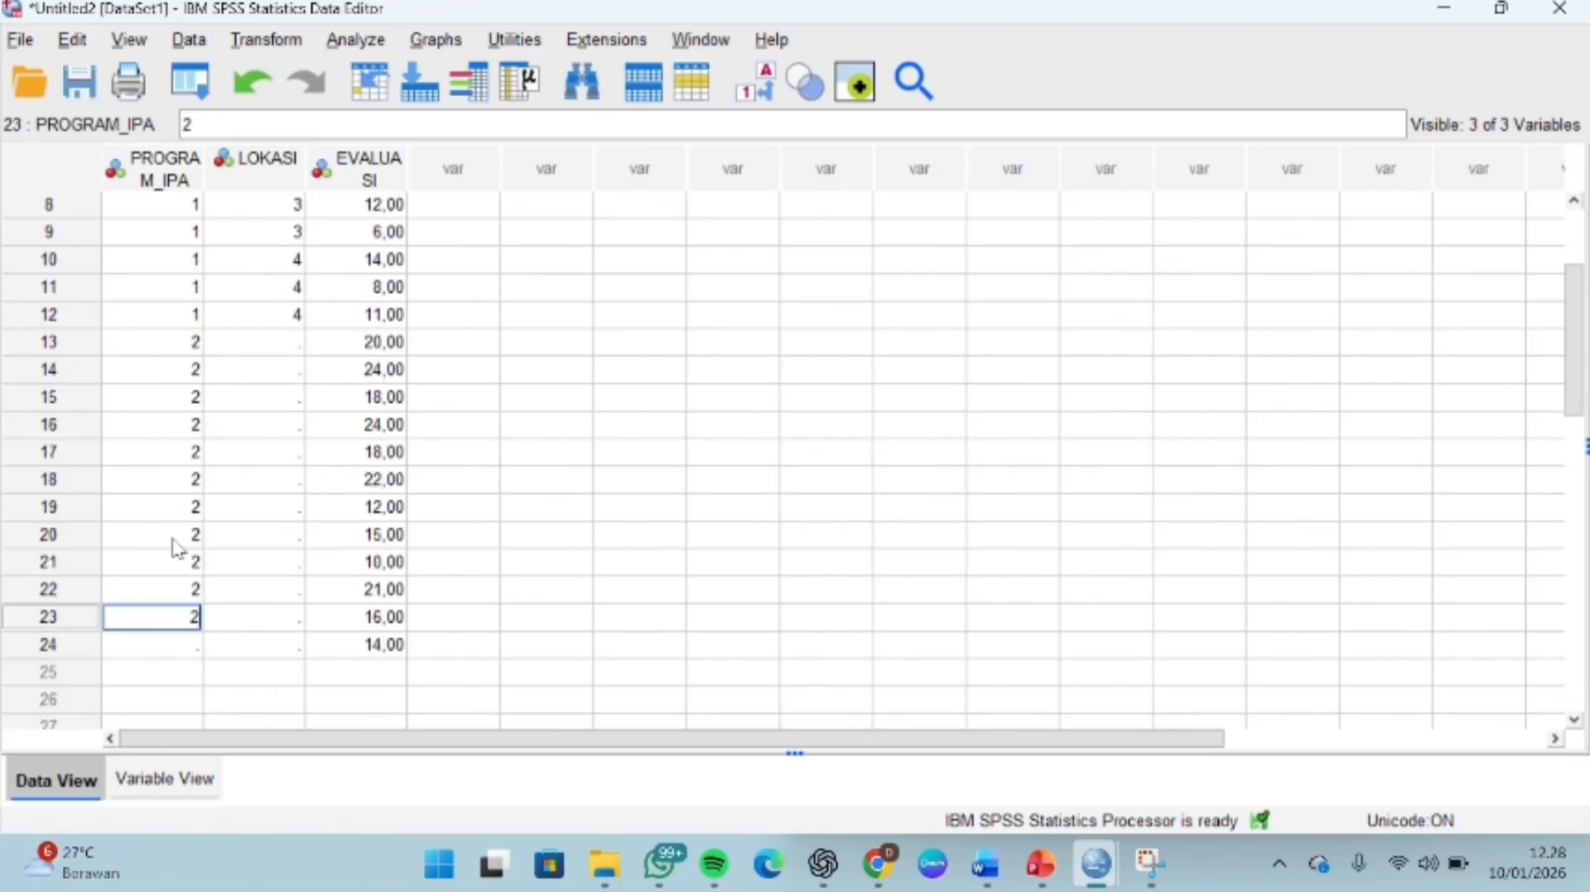
pyautogui.press('Return')
pyautogui.write('2')
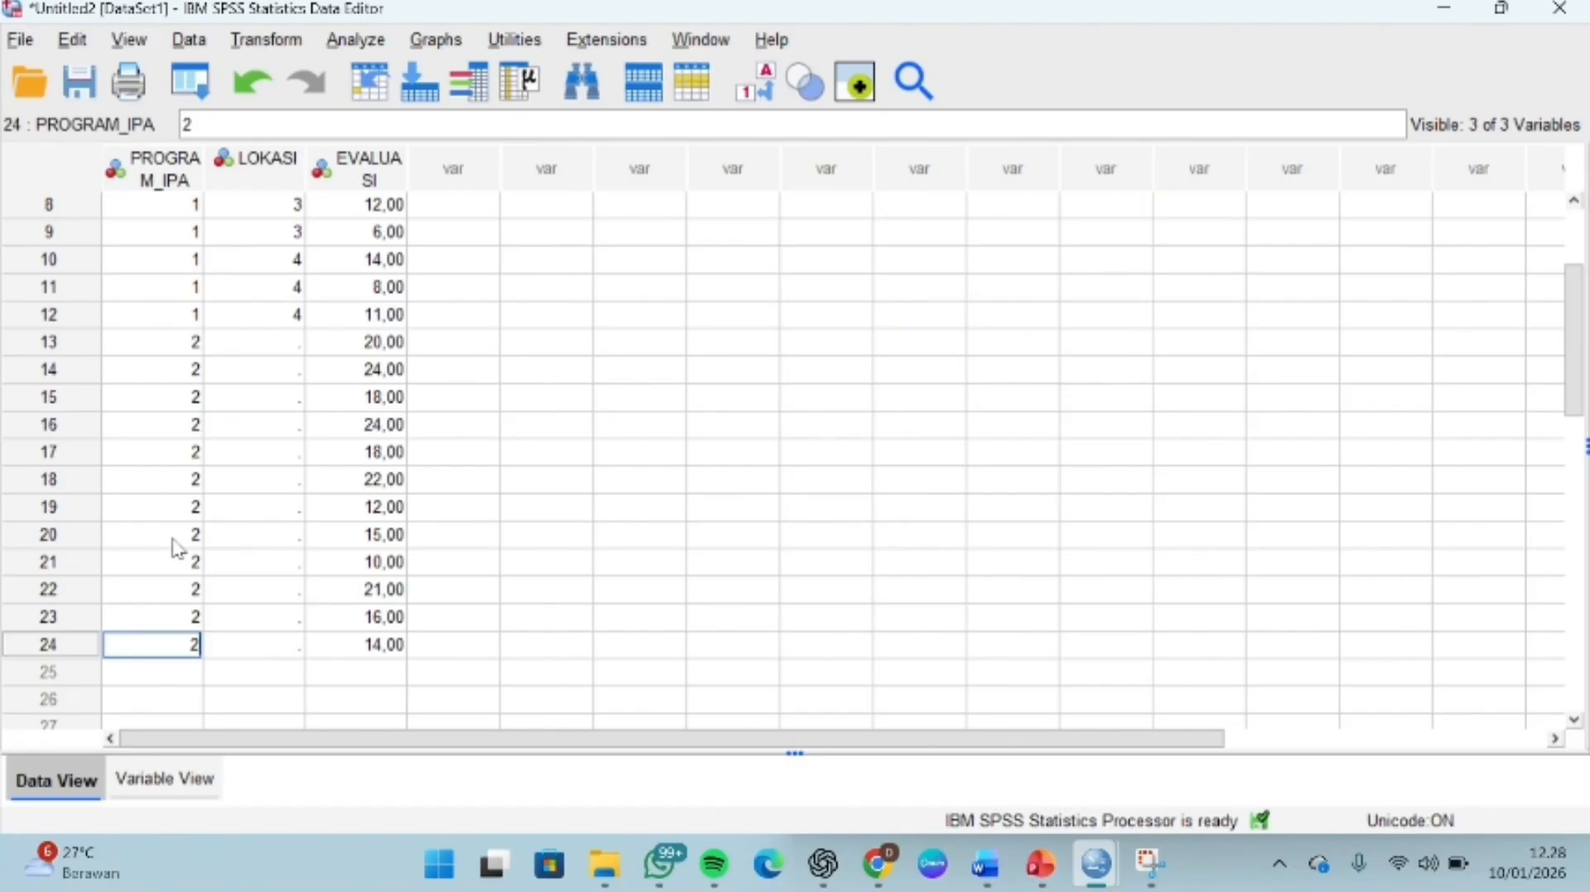
# Step: Enter the LOKASI codes for Program B: 1 in rows 13–15 and 2 in rows 16–18
pyautogui.click(284, 344)
pyautogui.write('1 1 1 2 ')
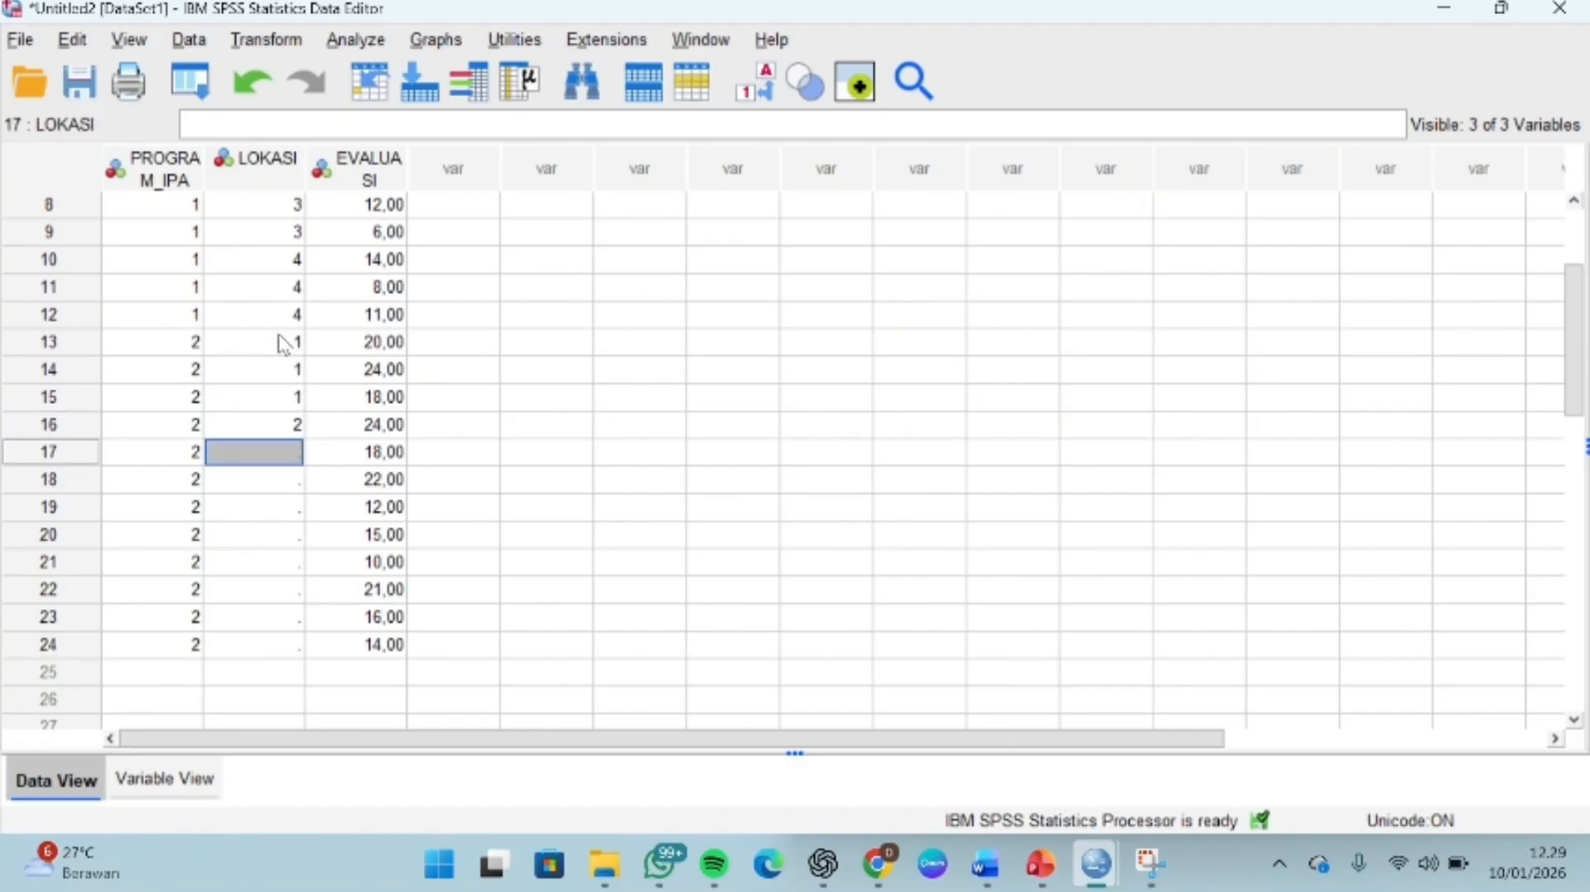
pyautogui.write('2')
pyautogui.press('Return')
pyautogui.write('2')
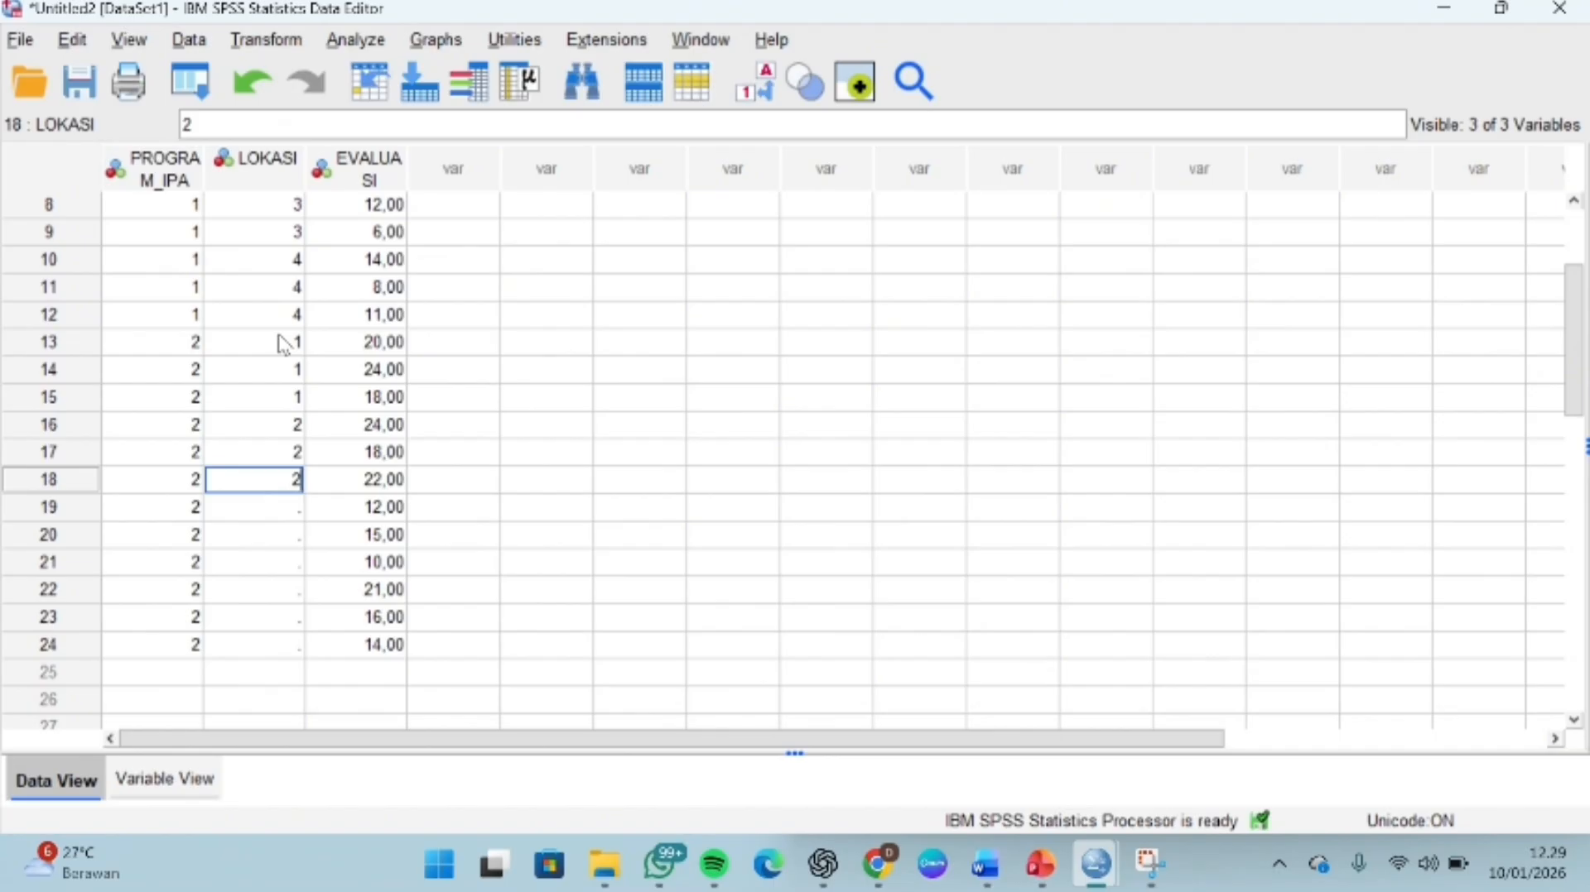
pyautogui.press('Return')
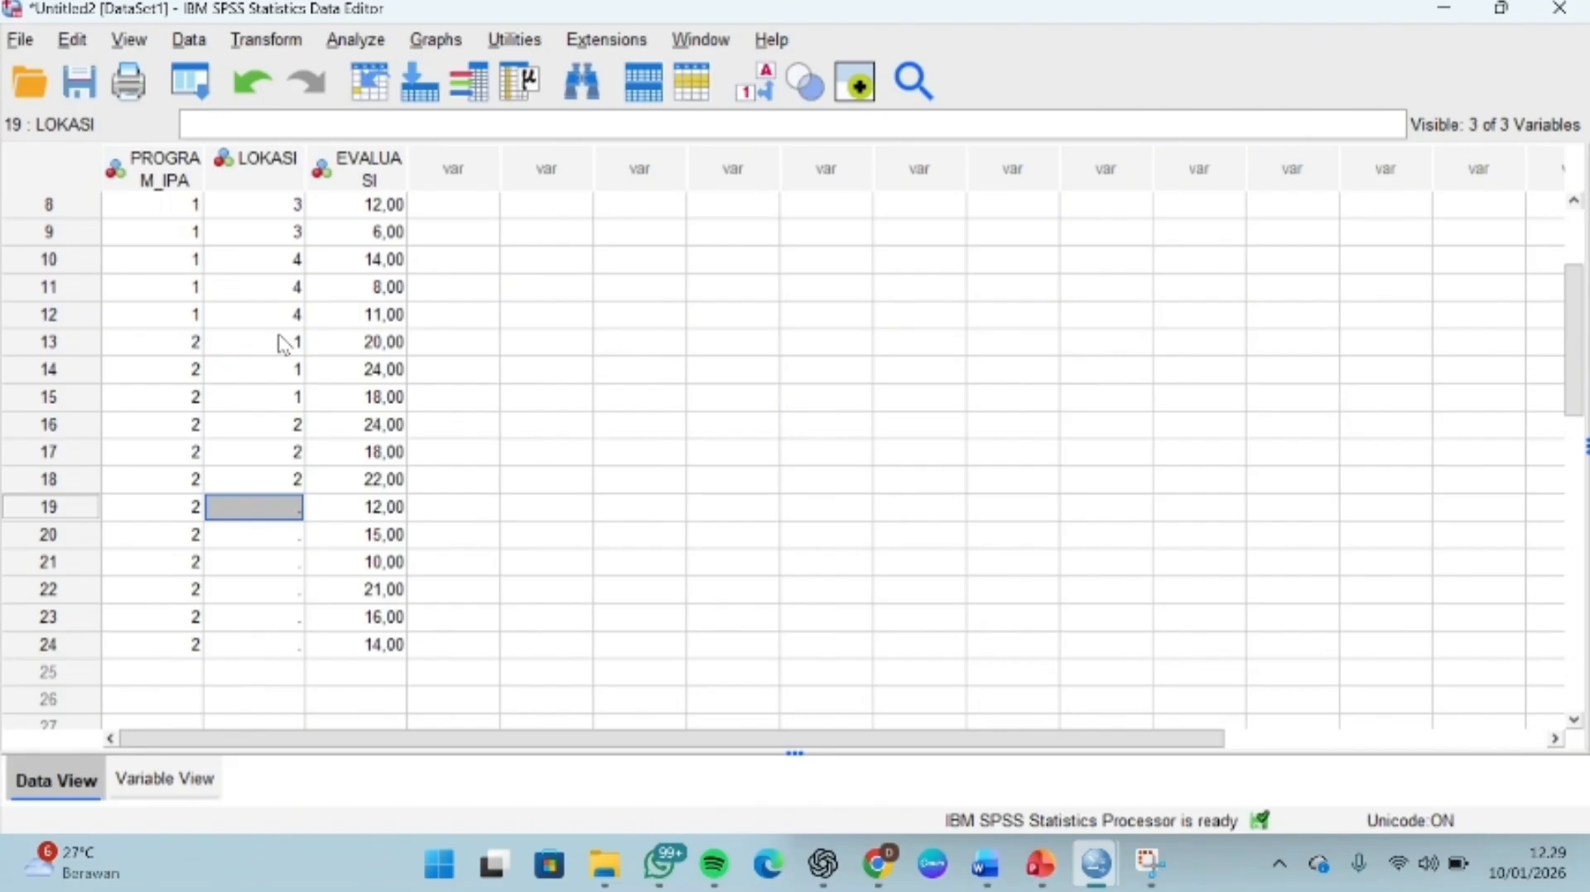
# Step: Enter 3 as the LOKASI code in rows 19–21
pyautogui.write('3')
pyautogui.press('Return')
pyautogui.write('3')
pyautogui.press('Return')
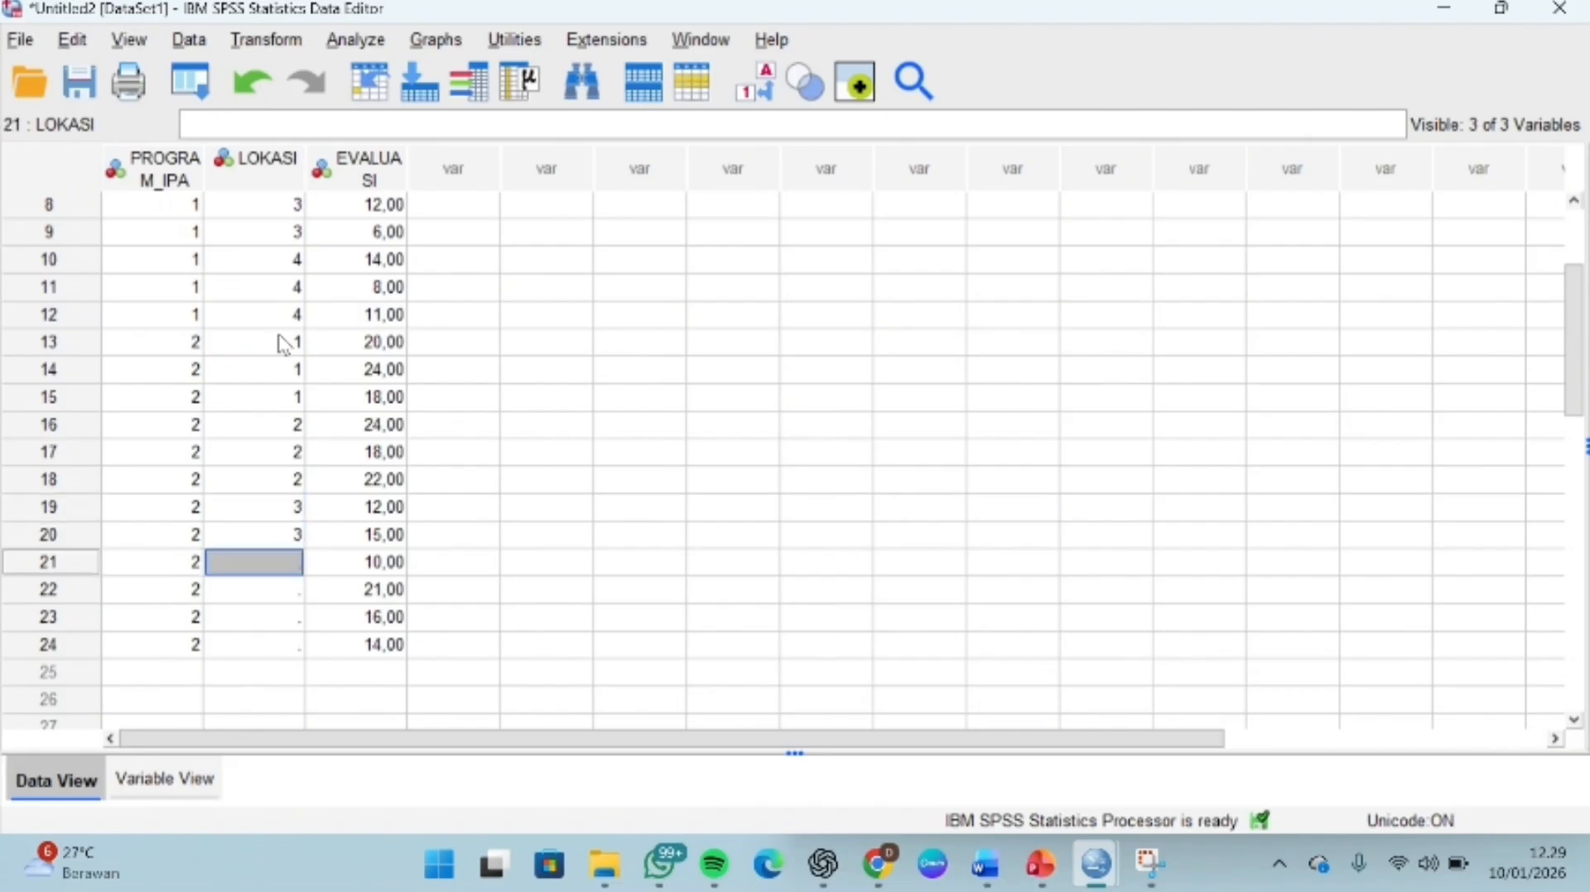
pyautogui.write('3')
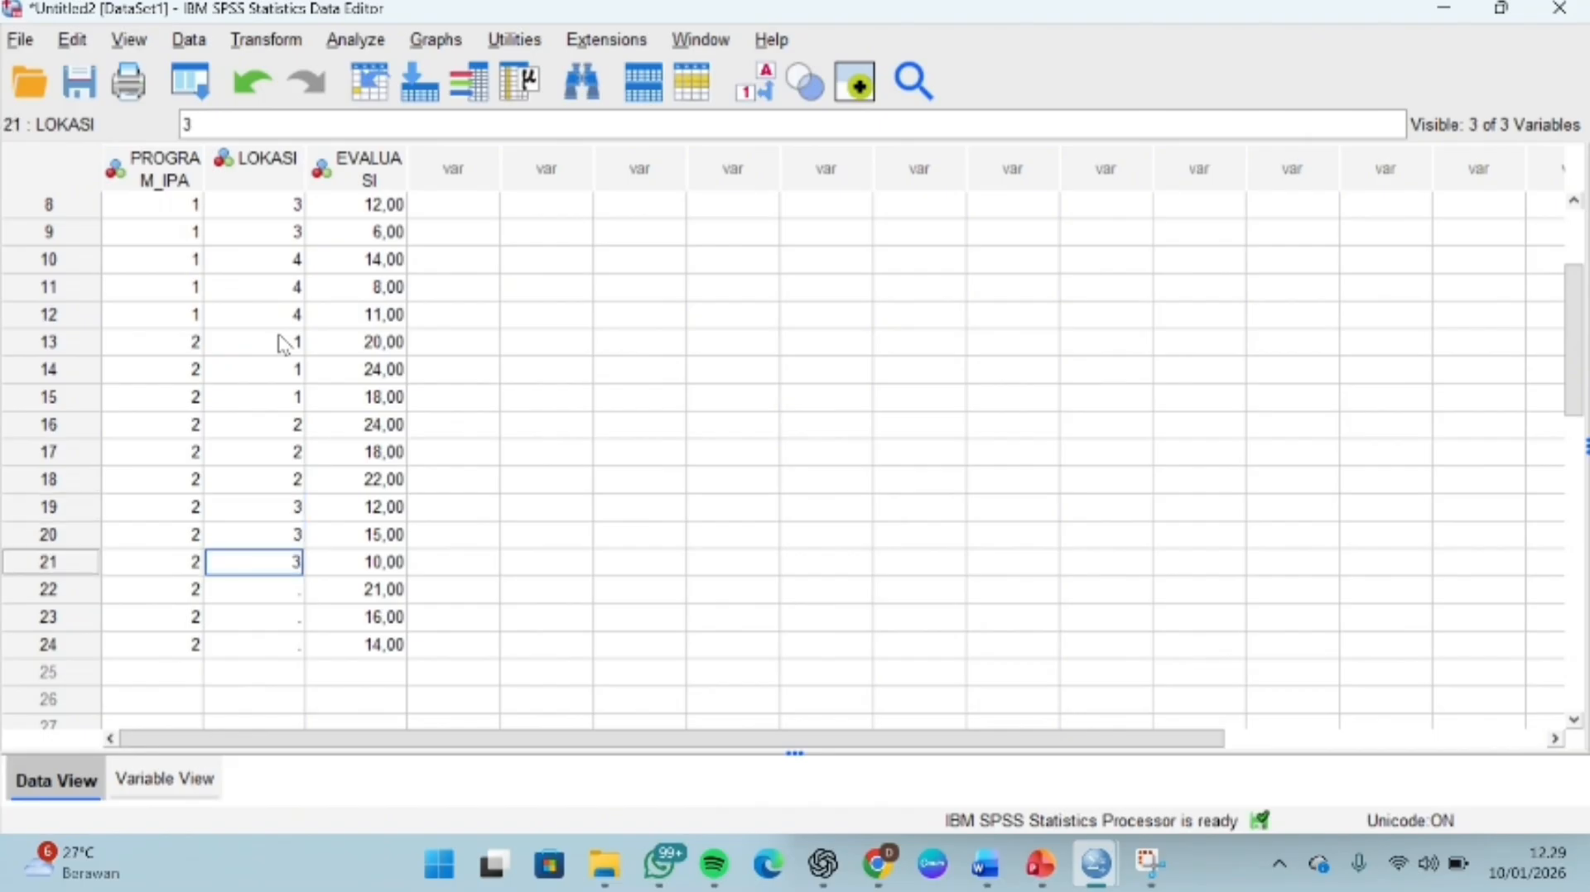
pyautogui.press('Return')
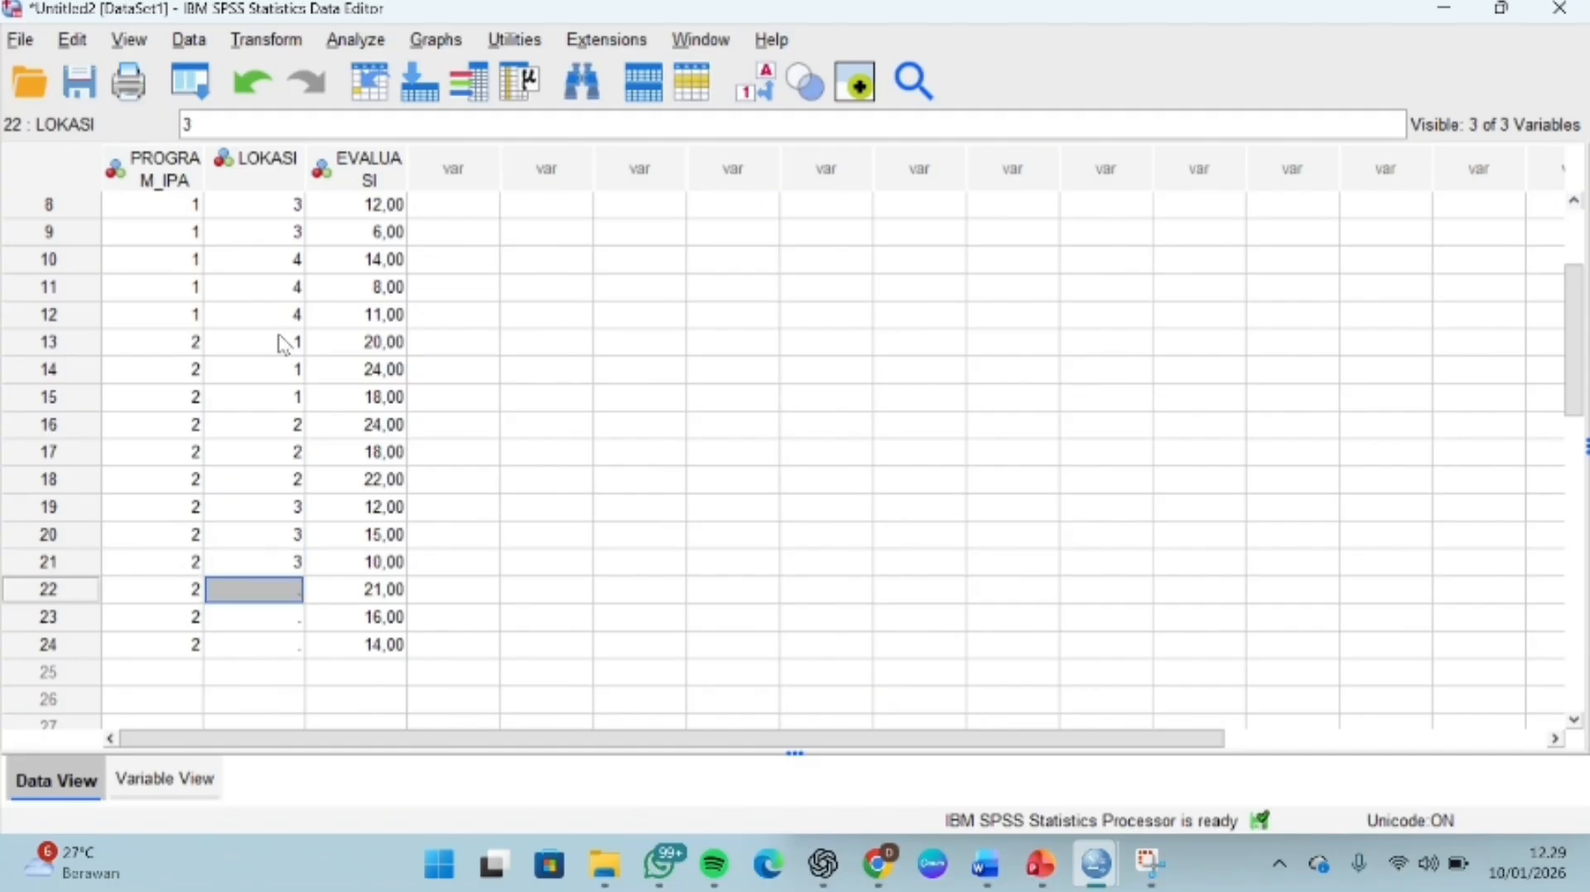
# Step: Enter 4 as the LOKASI code in rows 22–24
pyautogui.write('4')
pyautogui.press('Return')
pyautogui.write('4')
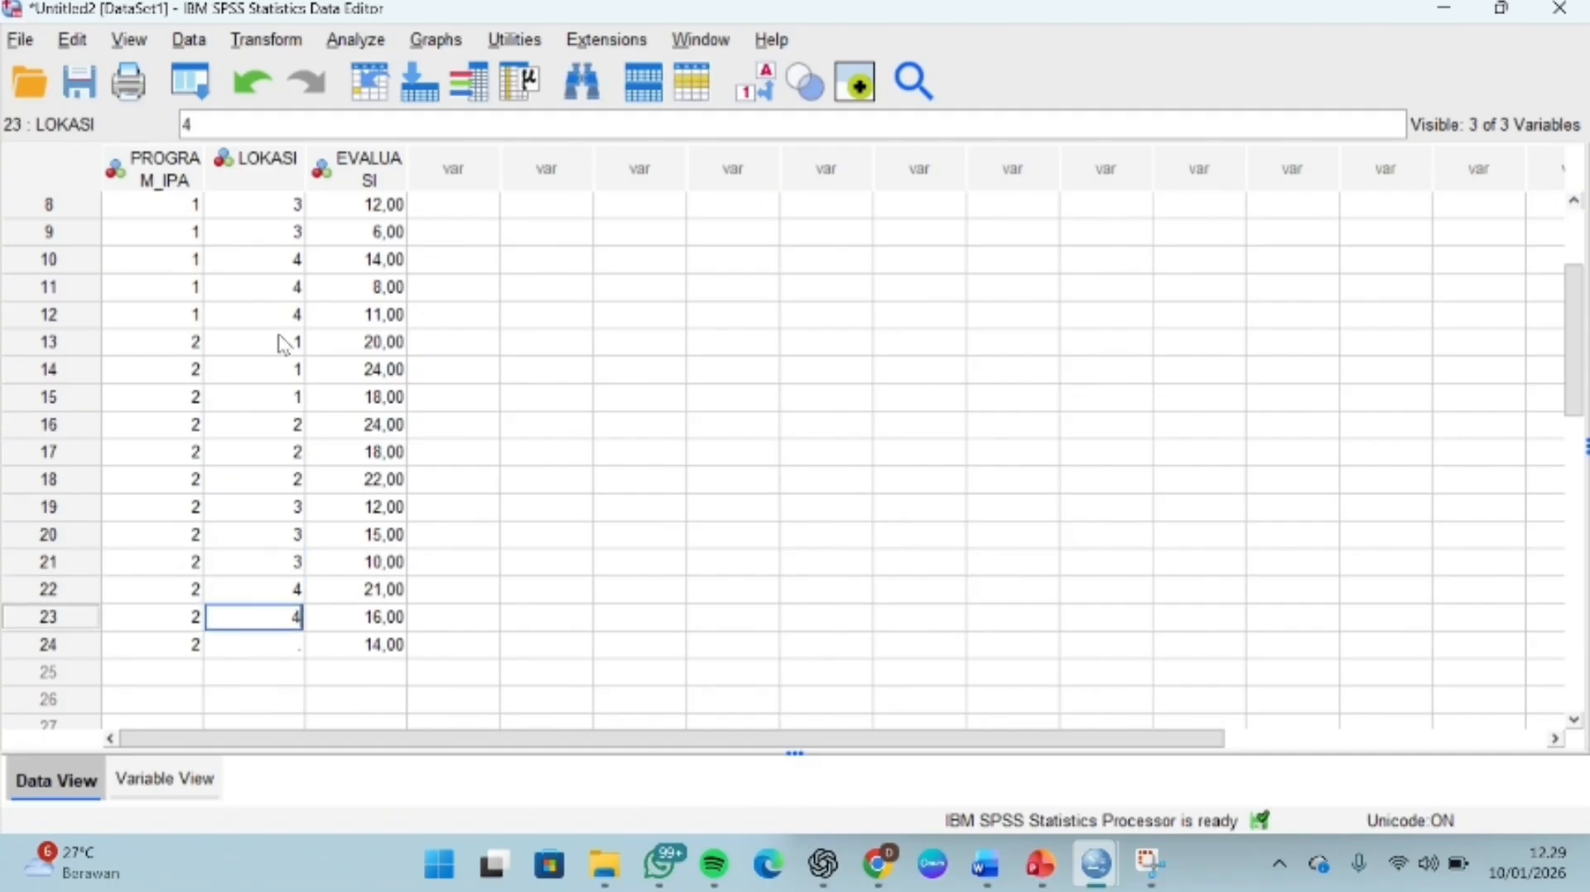
pyautogui.press('Return')
pyautogui.write('4')
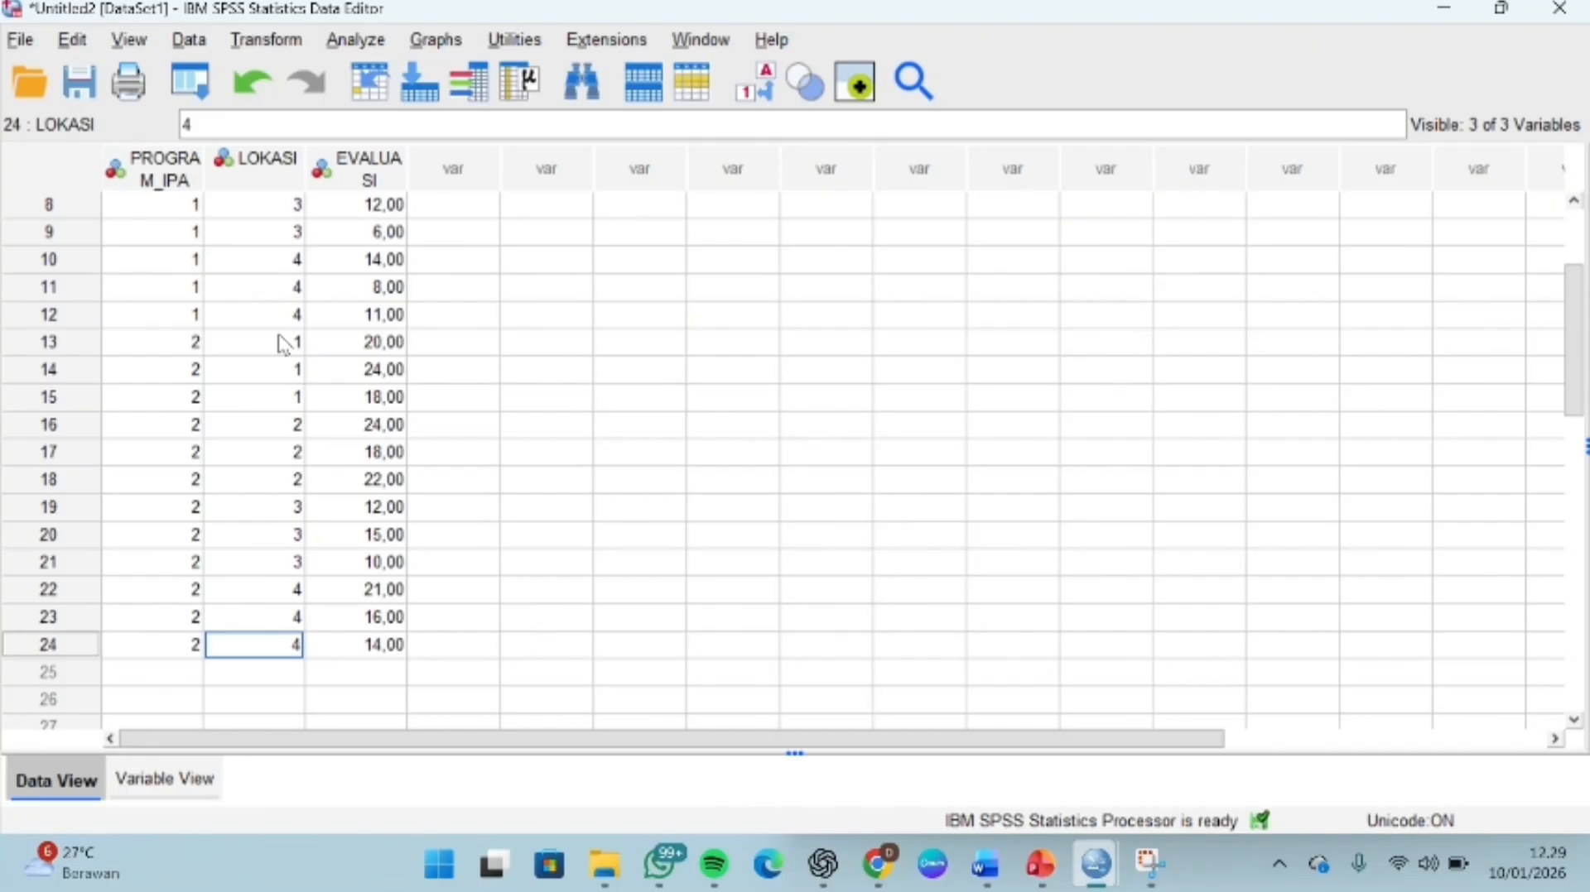
# Step: Copy the twelve Program C scores from the Word table and paste them into the EVALUASI column starting at row 25
pyautogui.moveTo(1363, 461); pyautogui.dragTo(1362, 632)
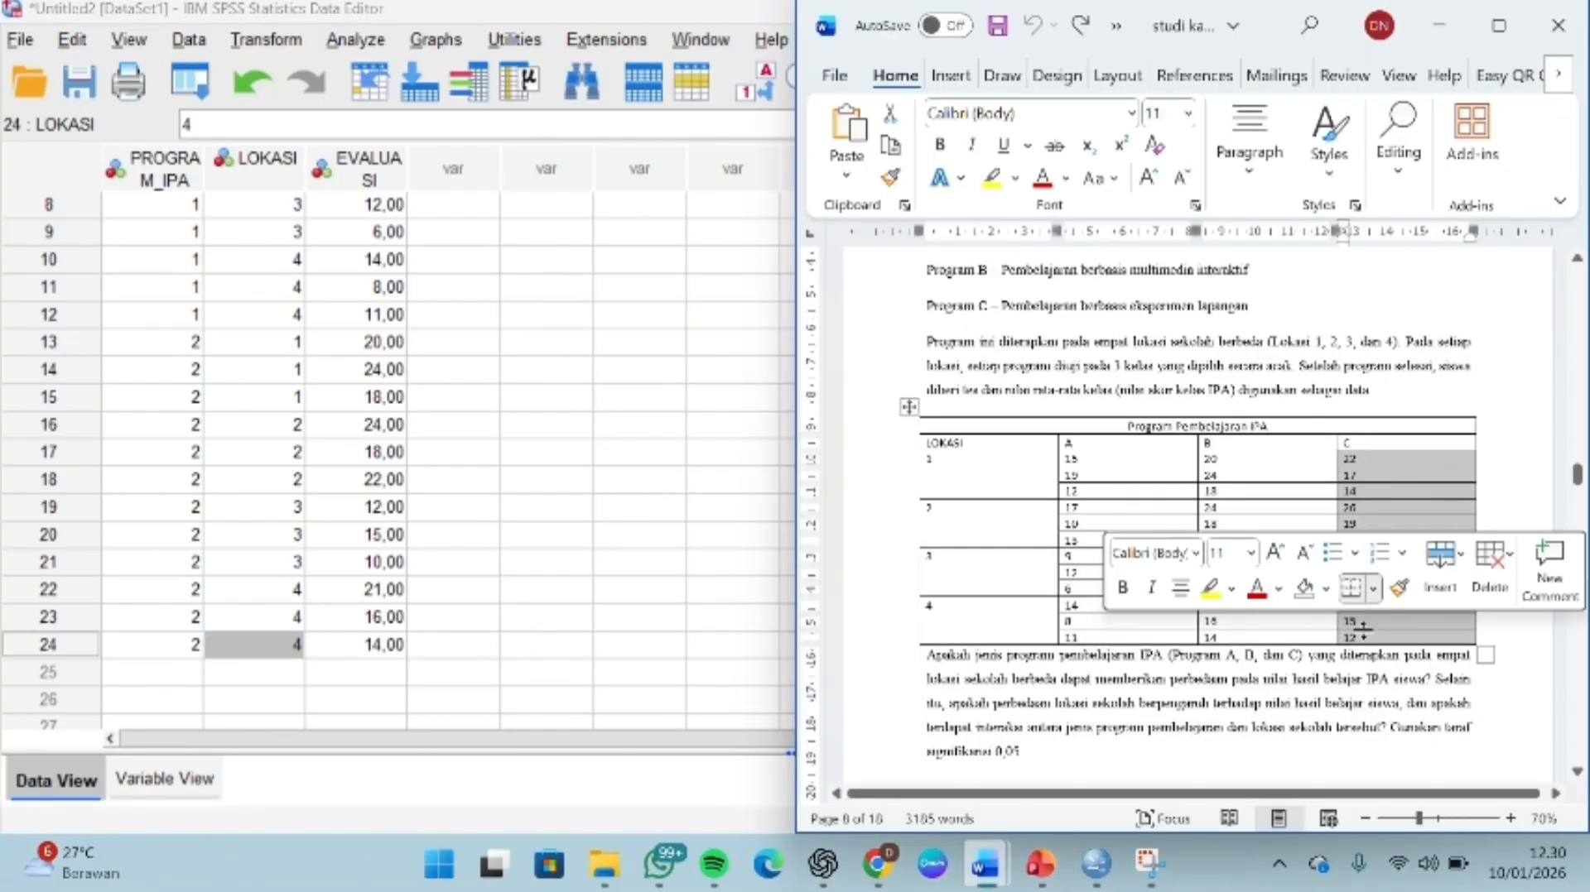
pyautogui.hotkey('ctrl', 'c')
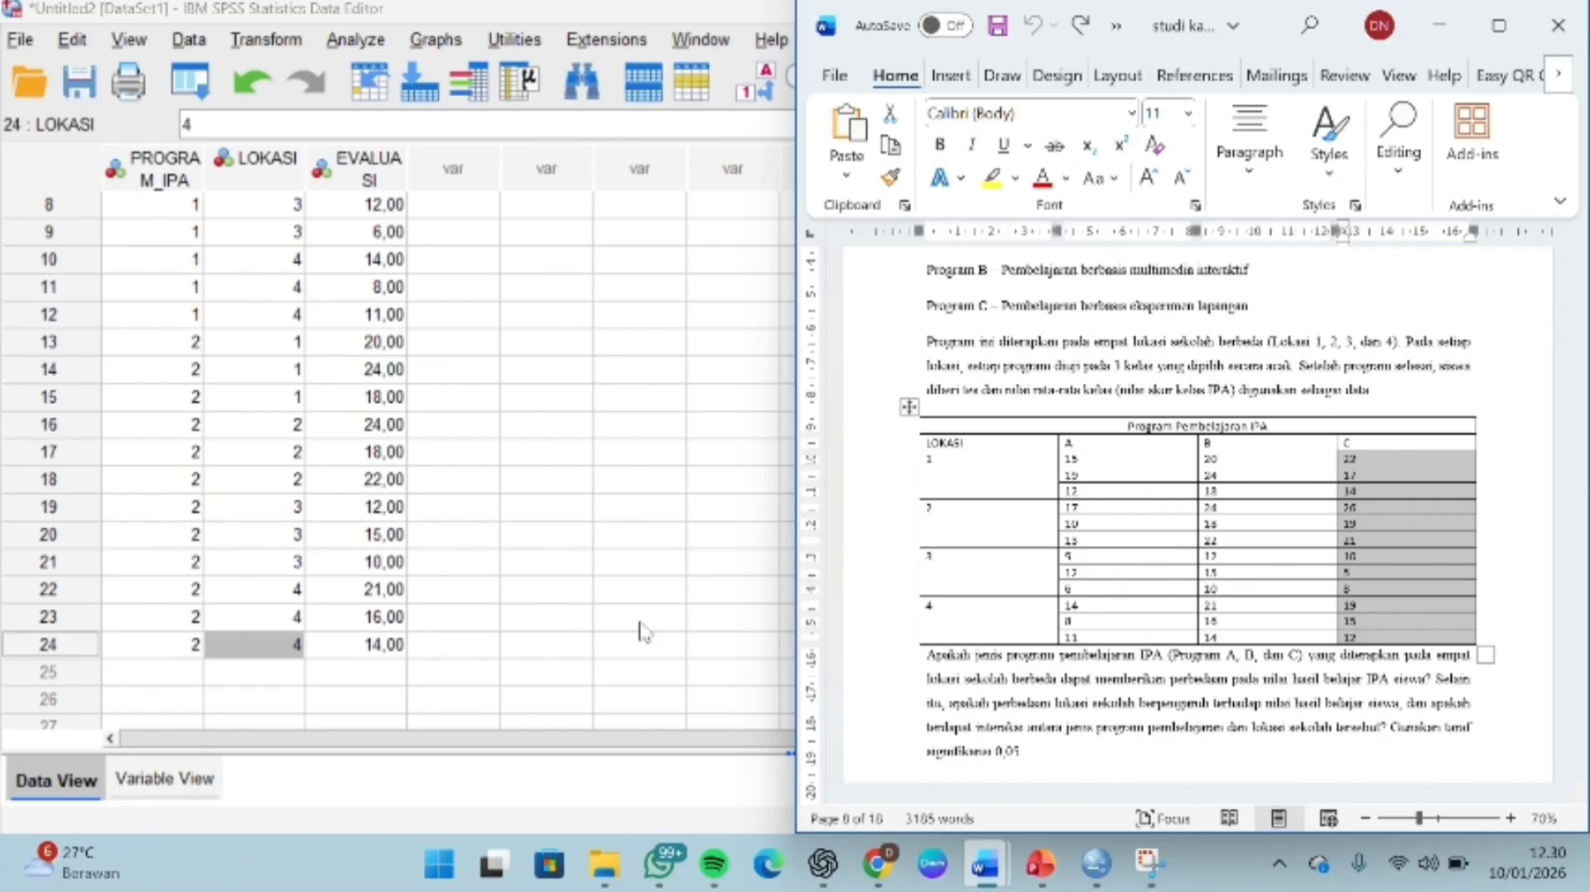
pyautogui.click(385, 679)
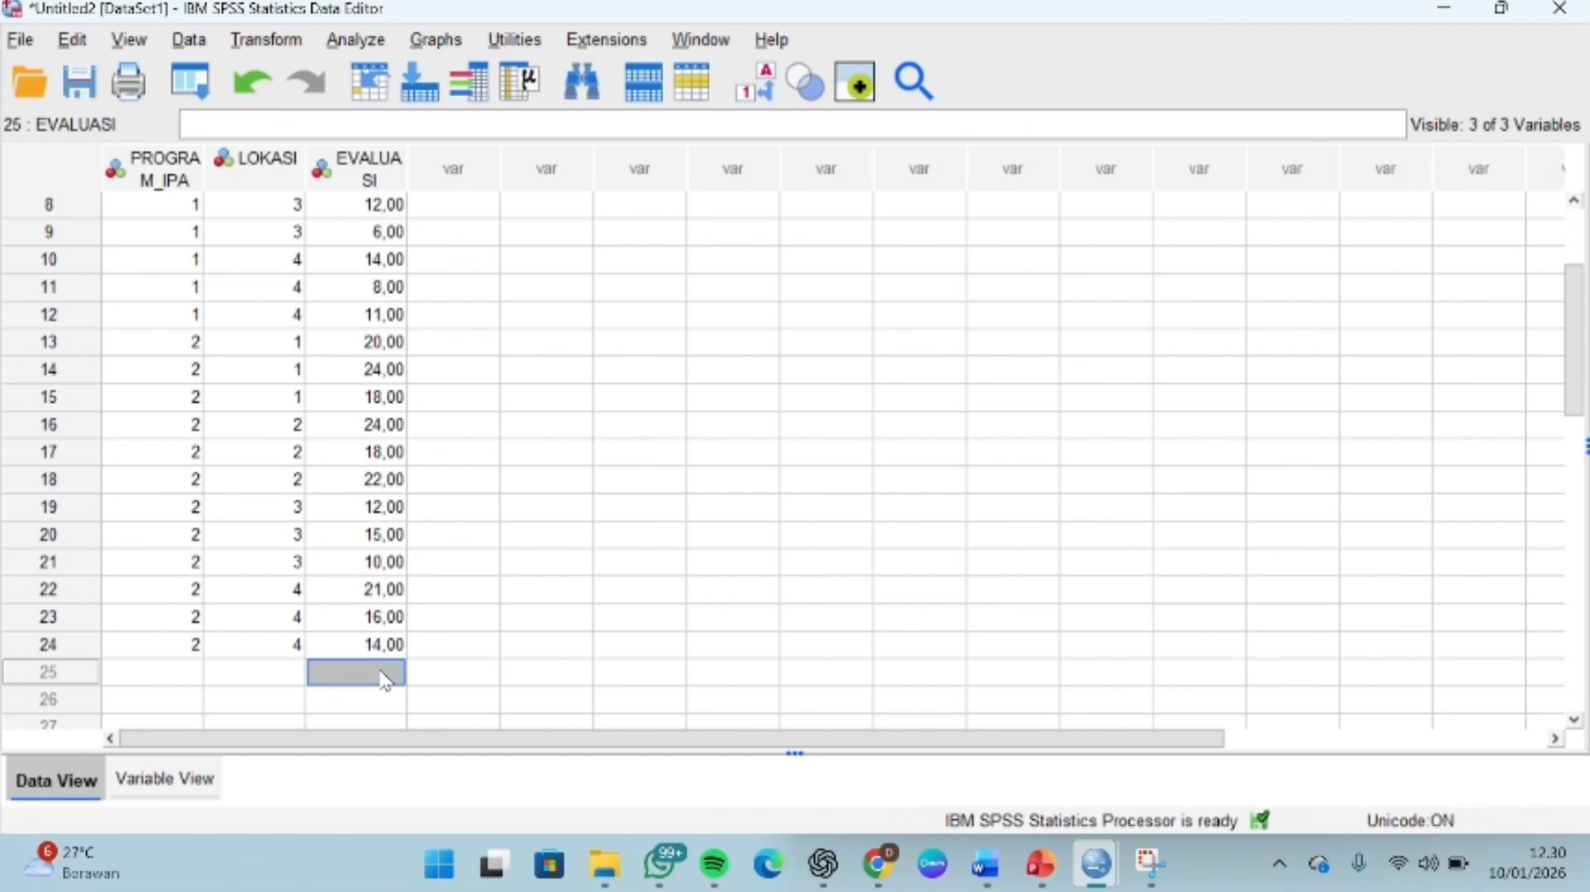
pyautogui.hotkey('ctrl', 'v')
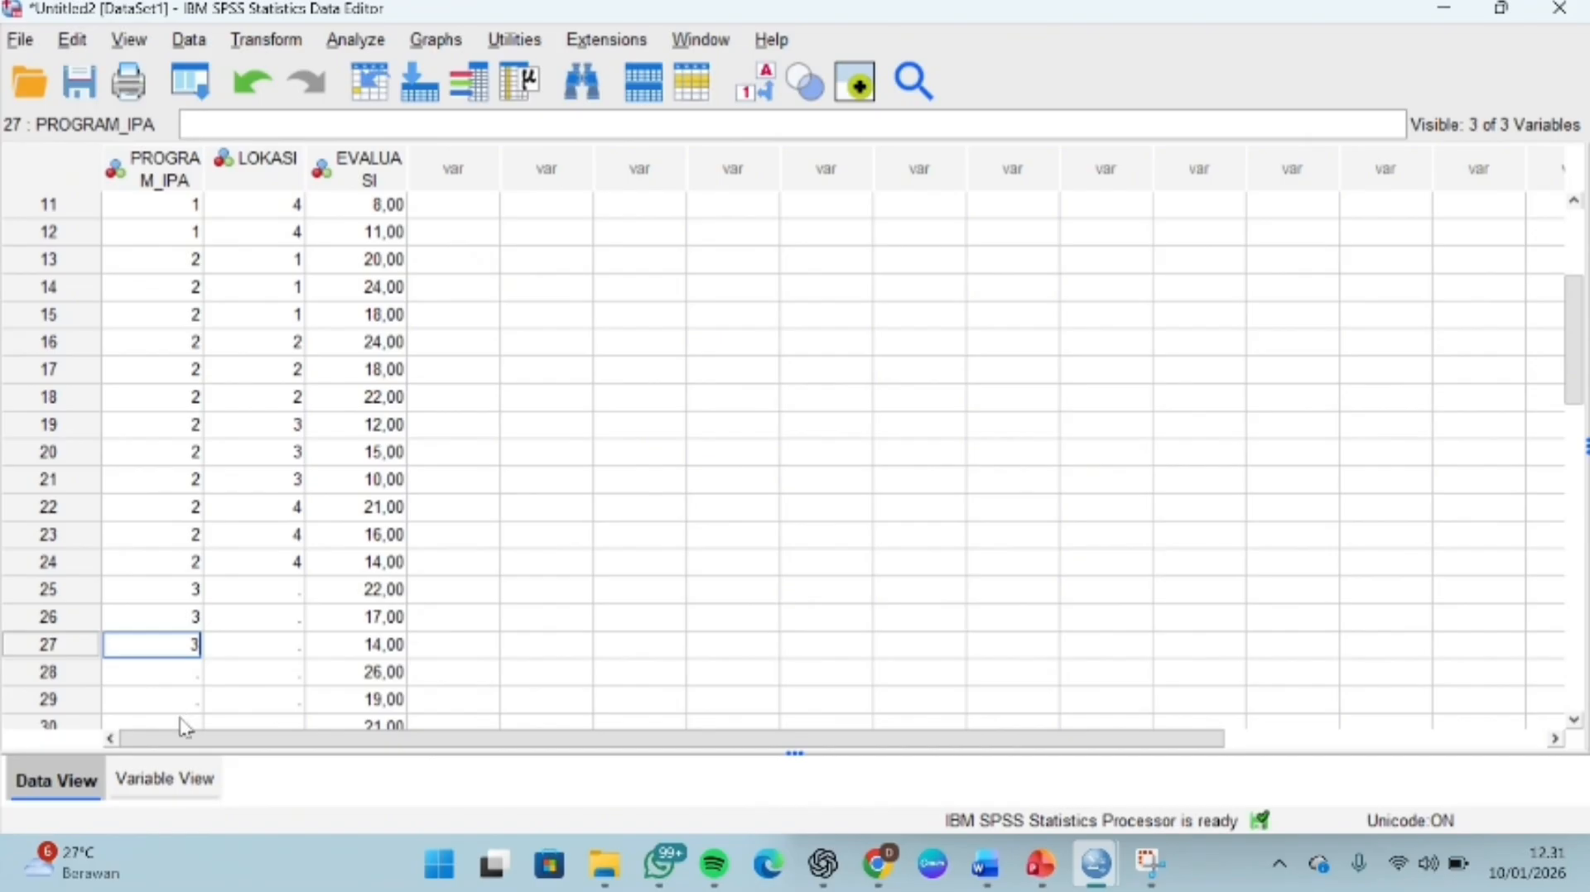
# Step: Enter 3 as the PROGRAM_IPA code through row 36 for the Program C scores
pyautogui.press('Return')
pyautogui.write('3')
pyautogui.press('Return')
pyautogui.write('3')
pyautogui.press('Return')
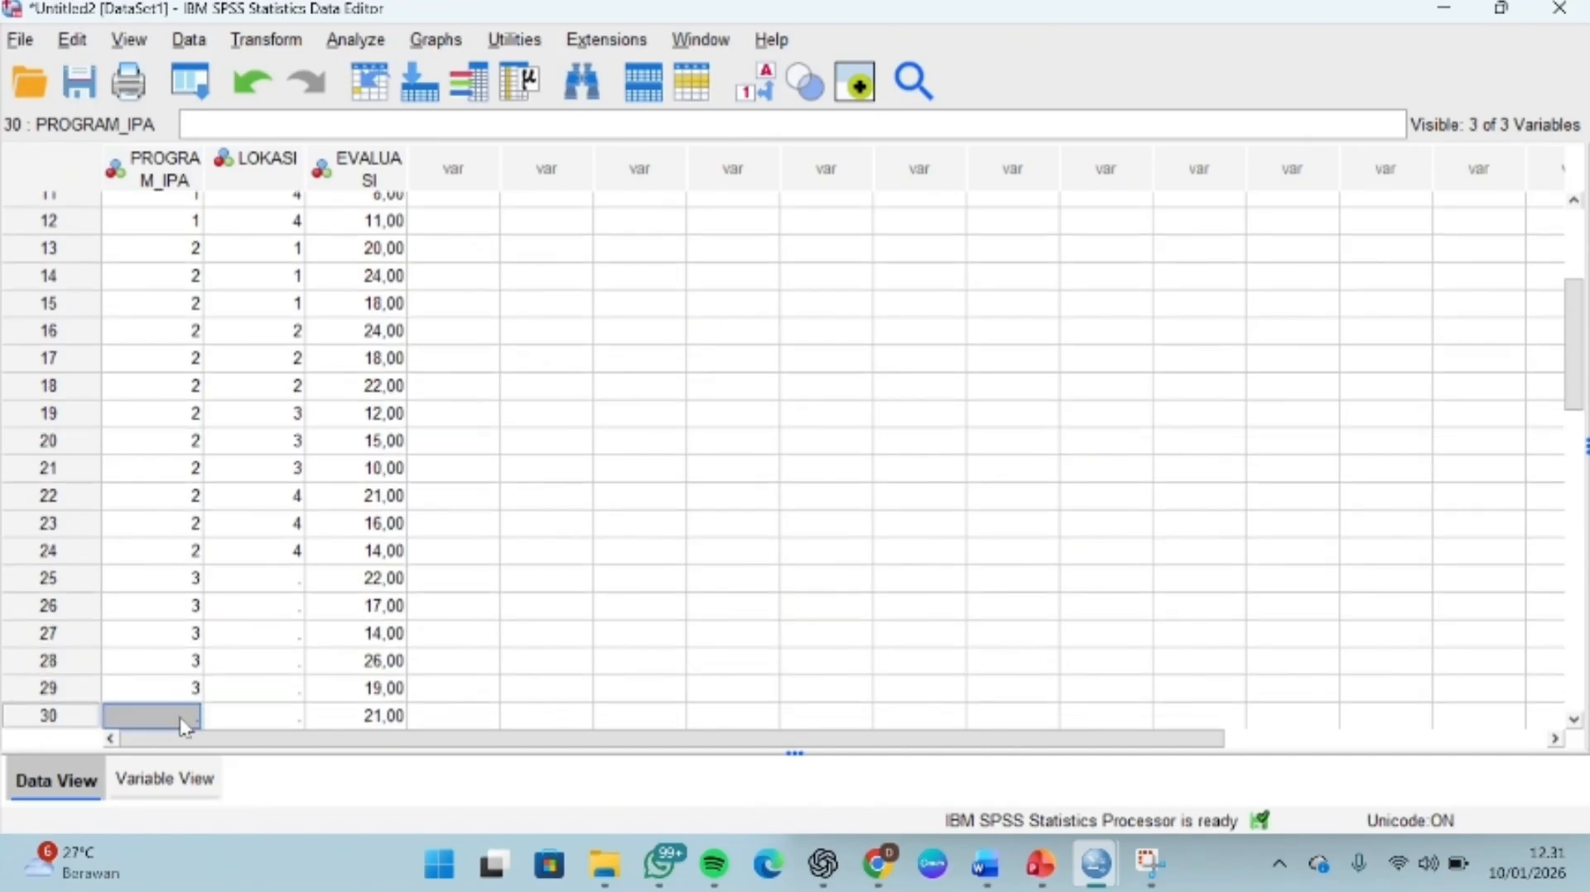
pyautogui.write('3')
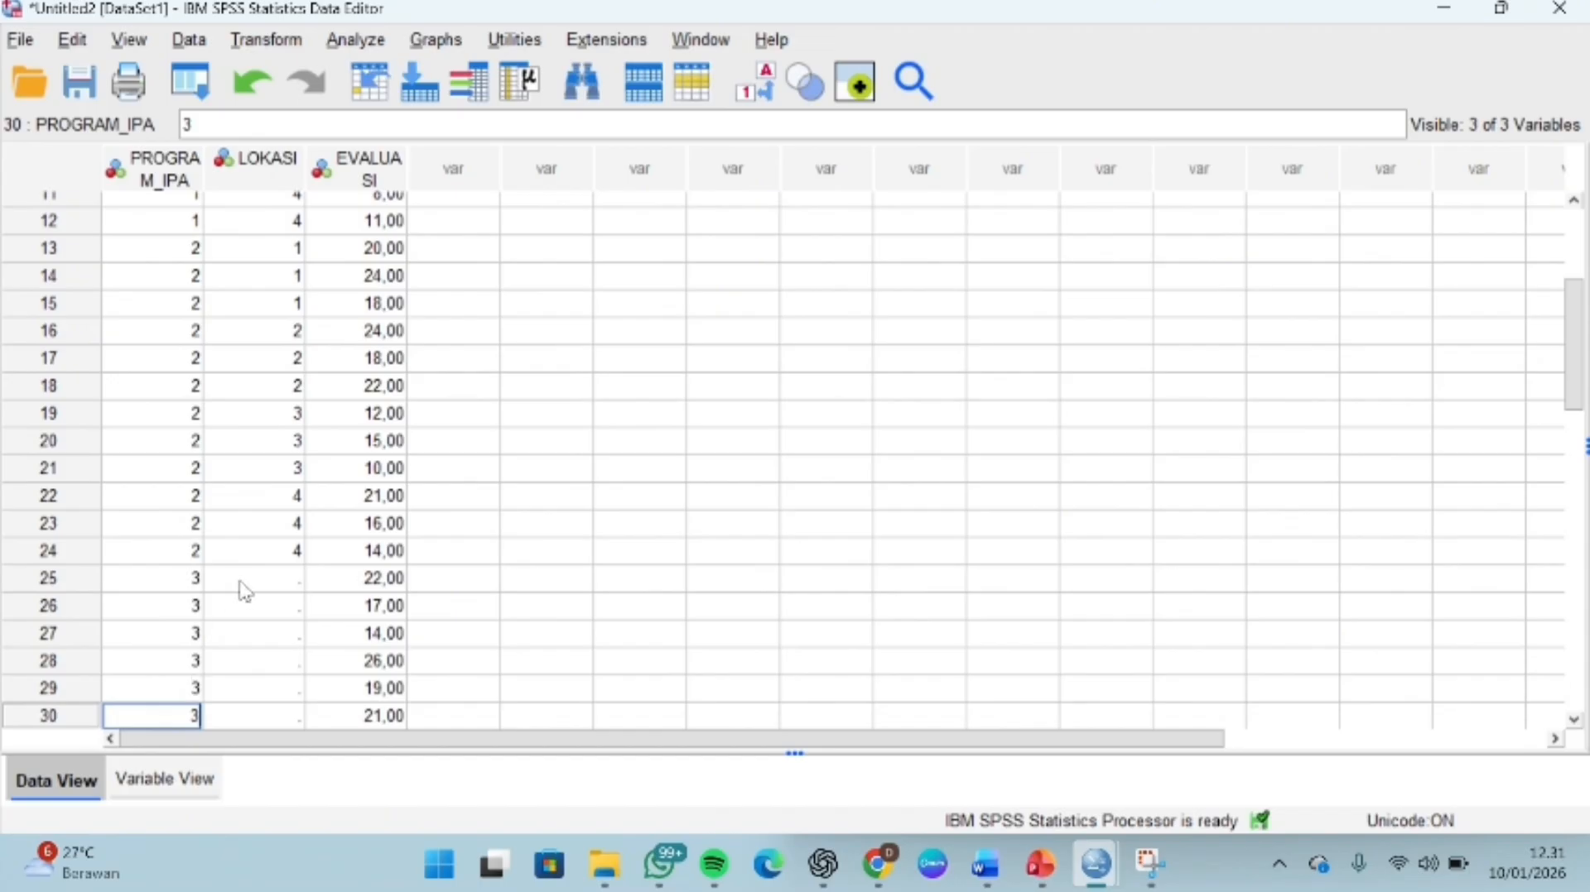
pyautogui.scroll(-3, 241, 593)
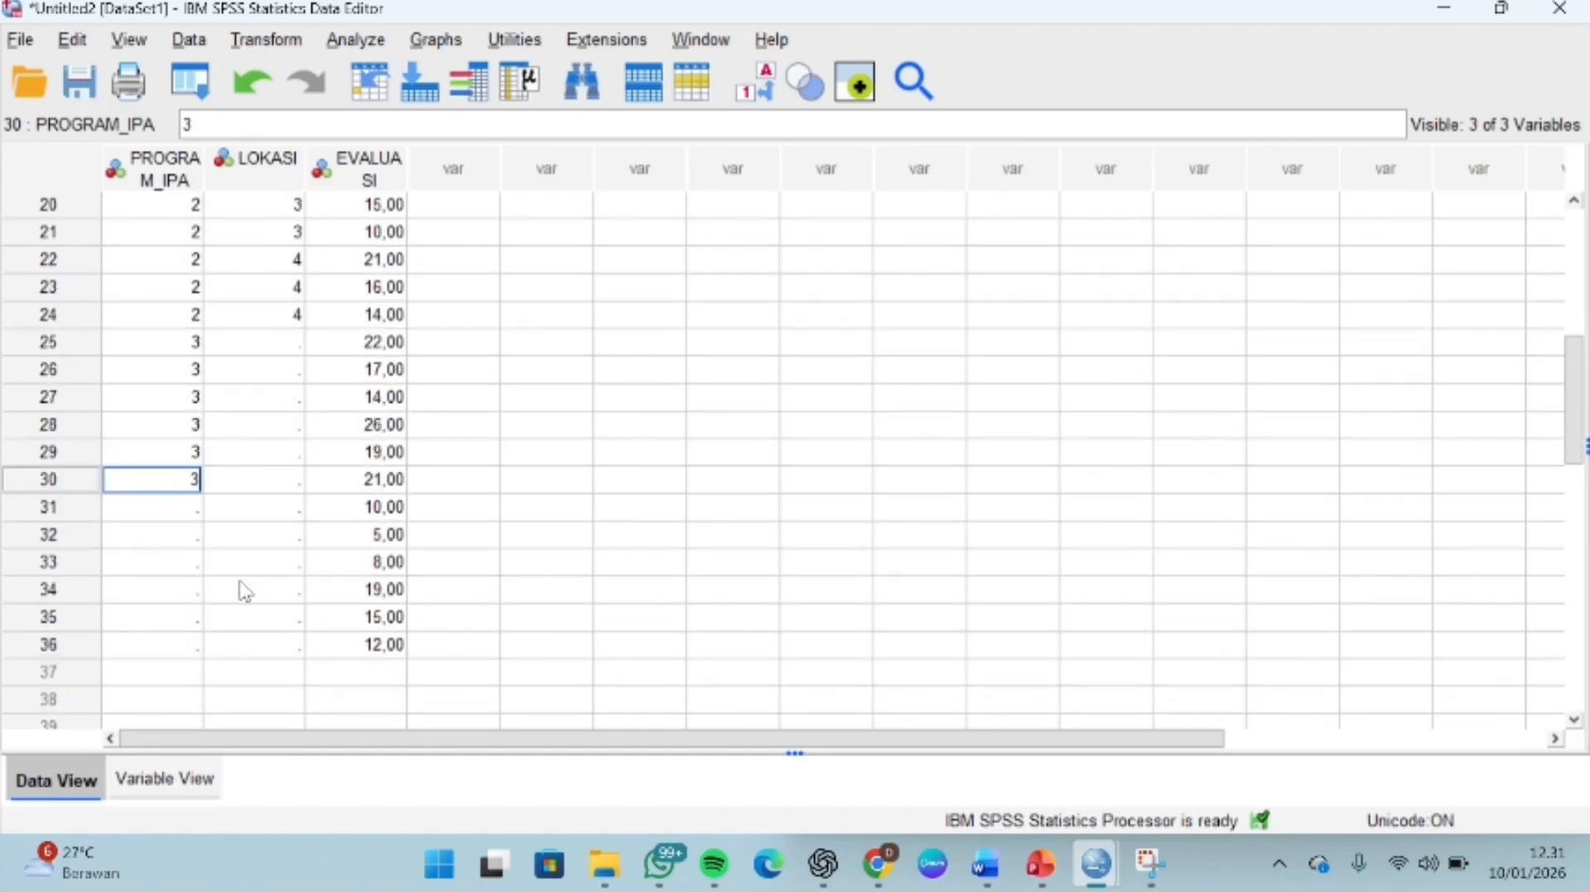
pyautogui.click(187, 511)
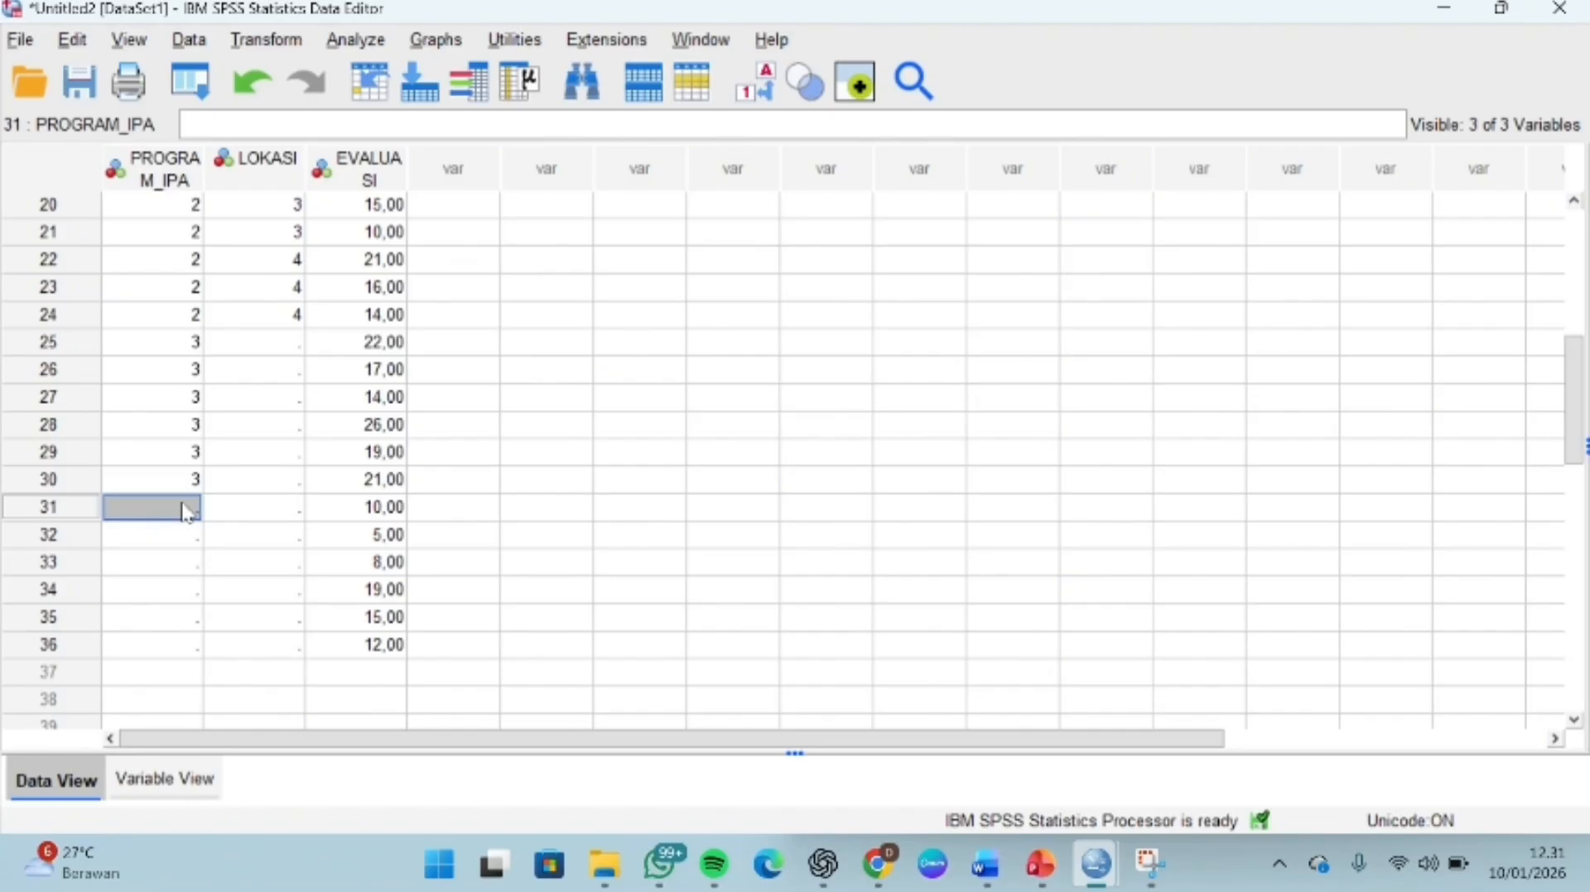
pyautogui.write('3')
pyautogui.press('Return')
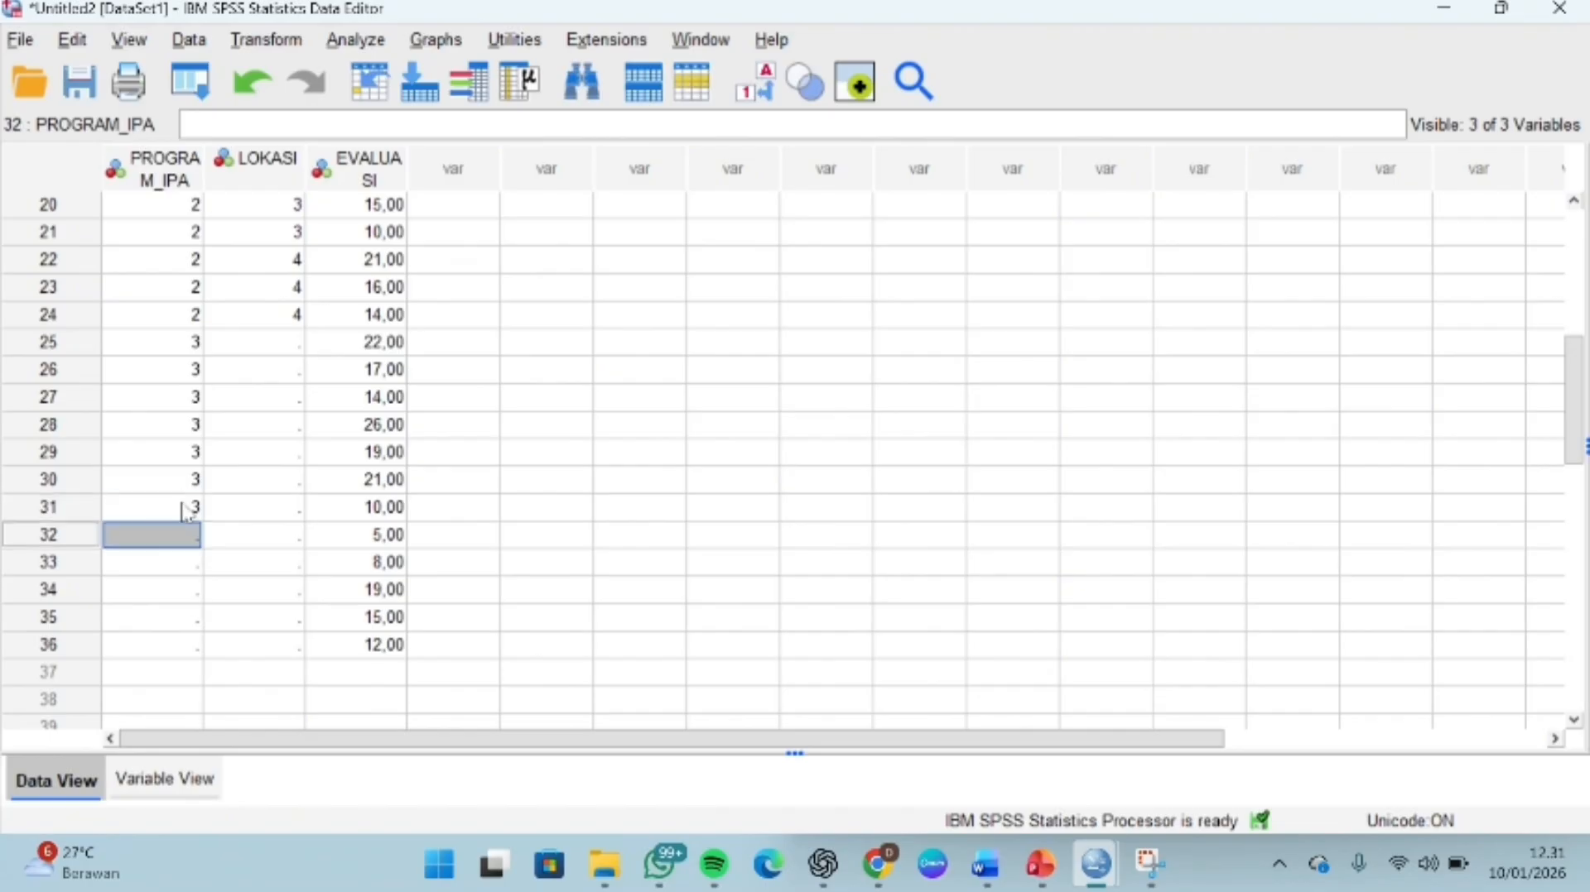
pyautogui.write('3')
pyautogui.press('Return')
pyautogui.write('3')
pyautogui.press('Return')
pyautogui.write('3')
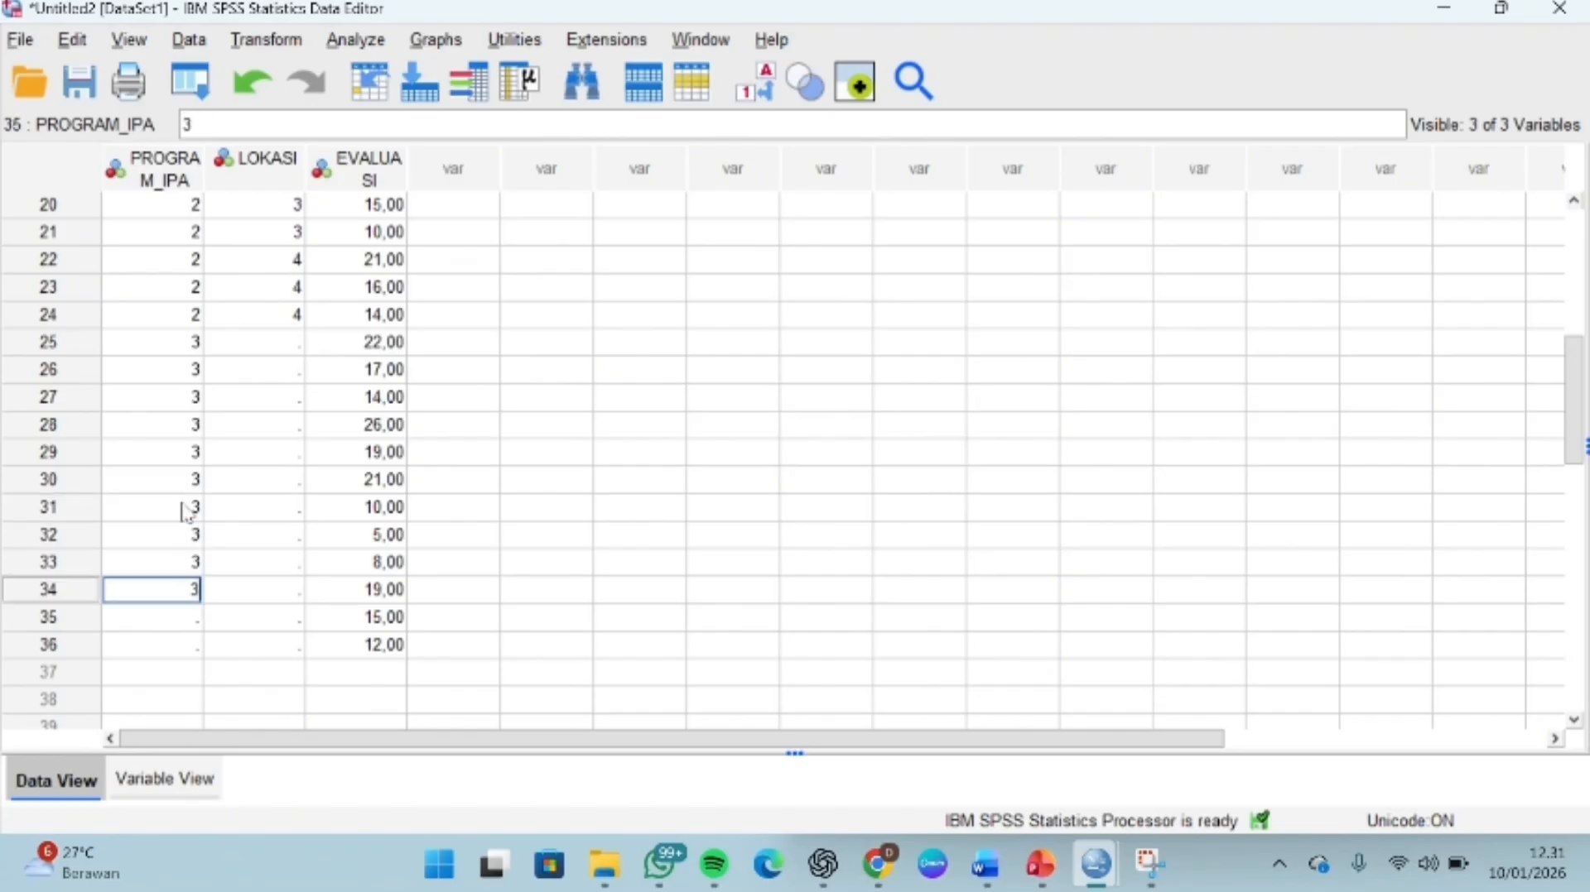
pyautogui.press('Return')
pyautogui.write('3')
pyautogui.press('Return')
pyautogui.write('3')
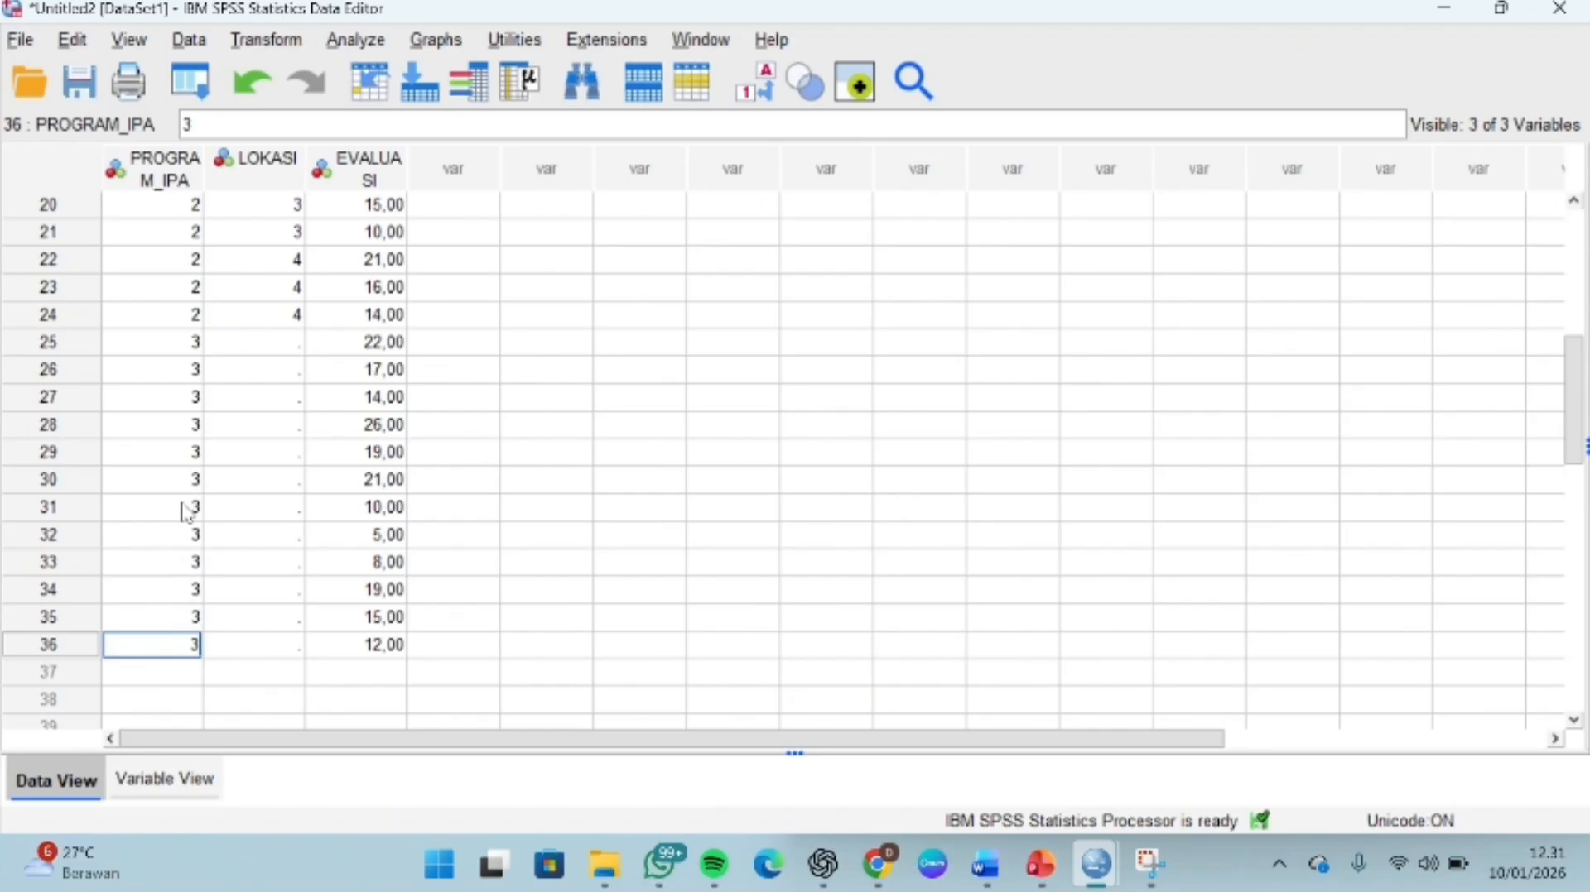
# Step: Enter 1 as the LOKASI code in rows 25–27
pyautogui.click(281, 346)
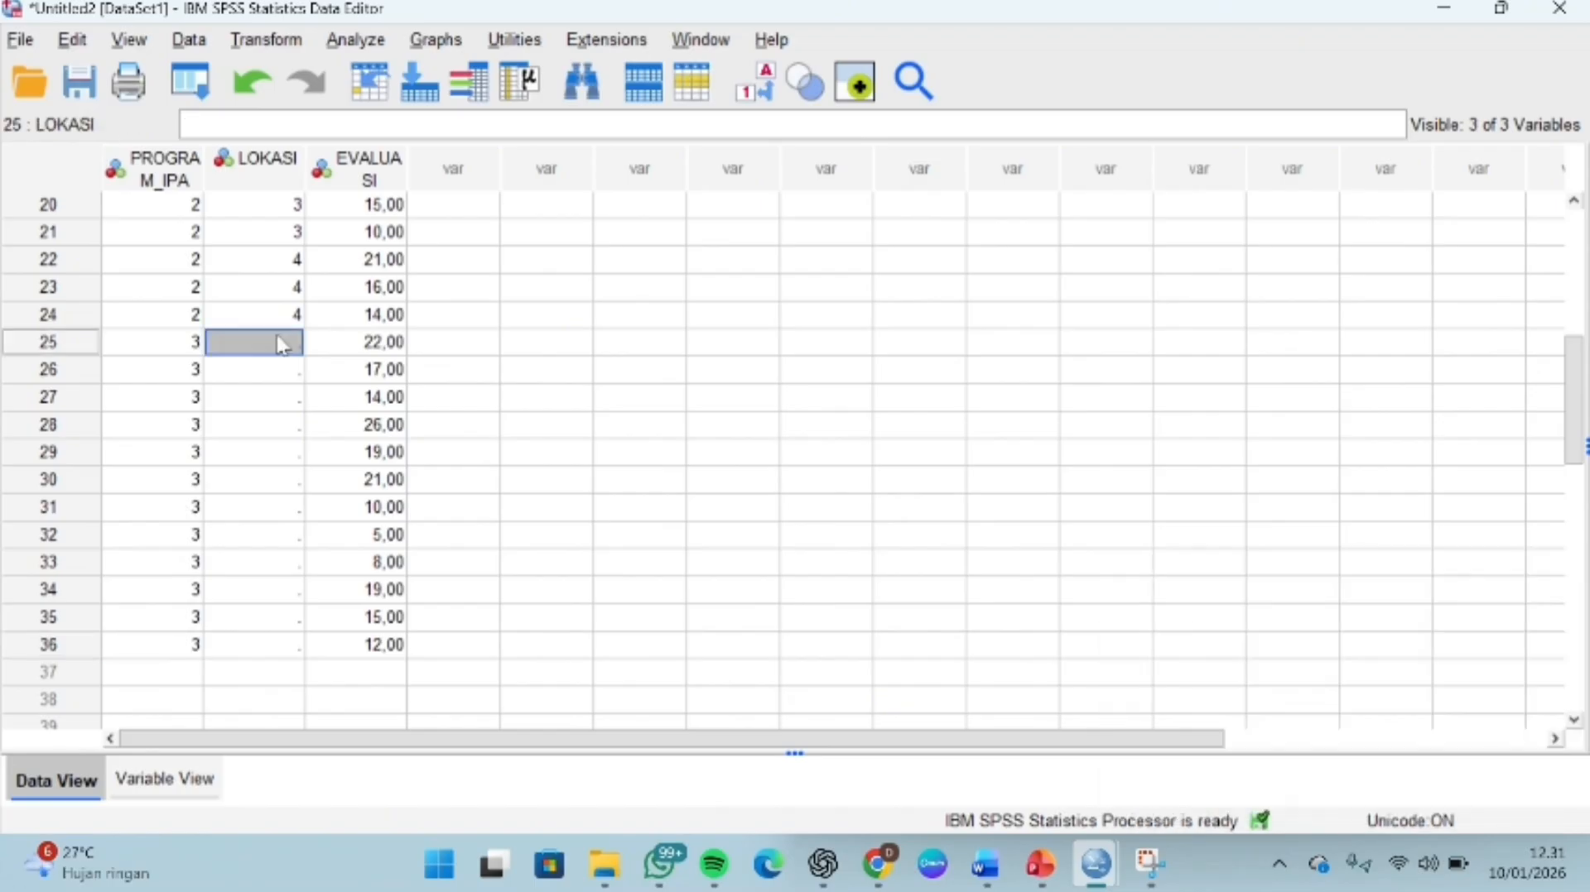
pyautogui.write('1')
pyautogui.press('Return')
pyautogui.write('1')
pyautogui.press('Return')
pyautogui.write('1')
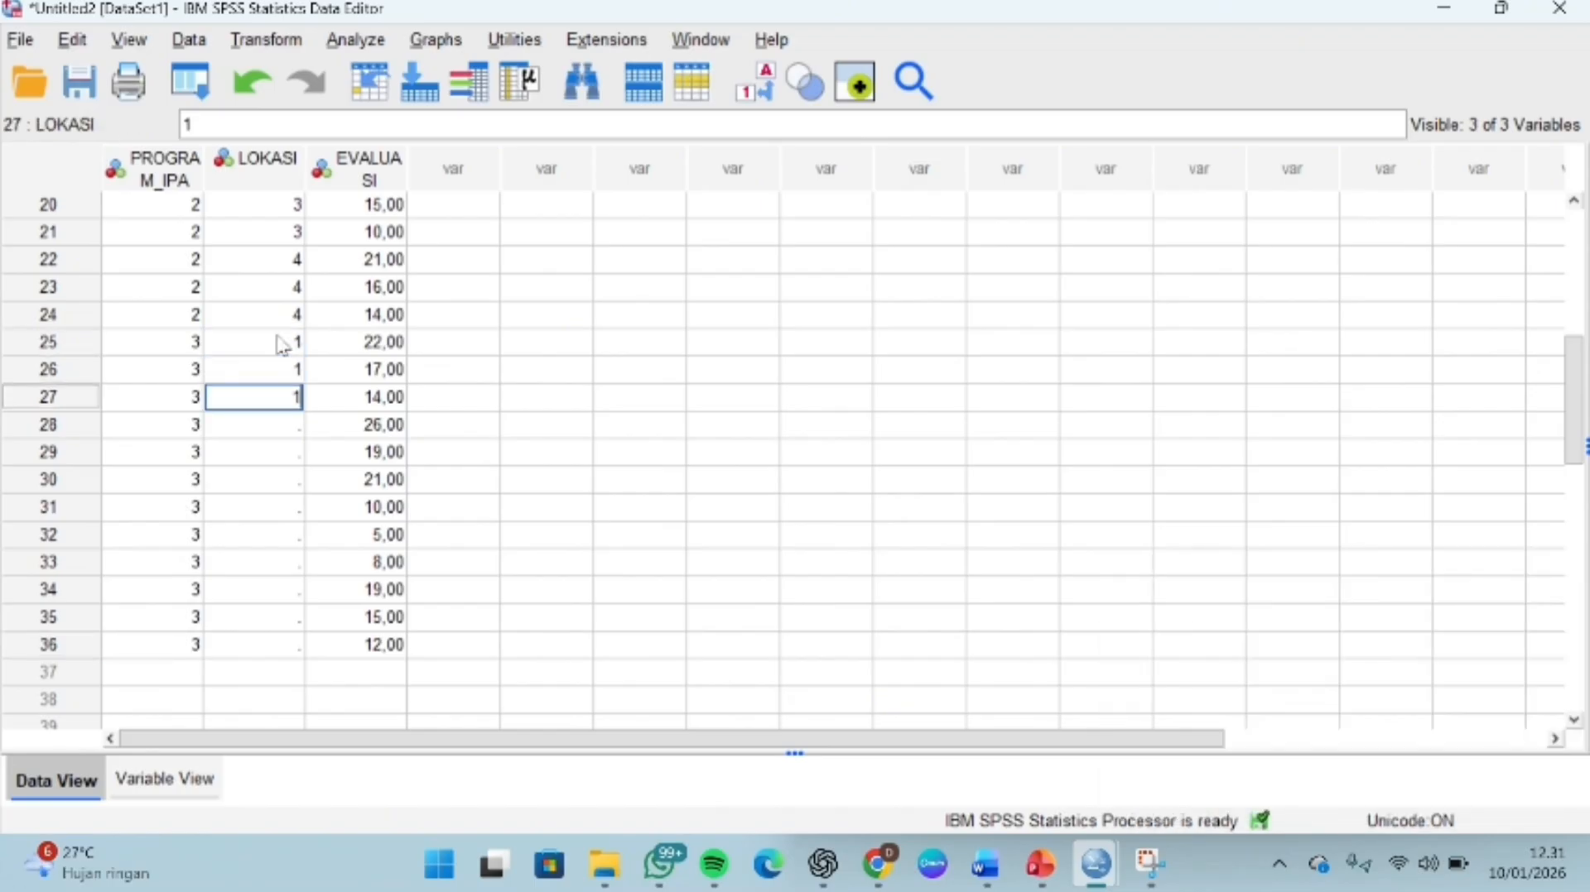
# Step: Enter 2 as the LOKASI code in rows 28–30
pyautogui.click(267, 427)
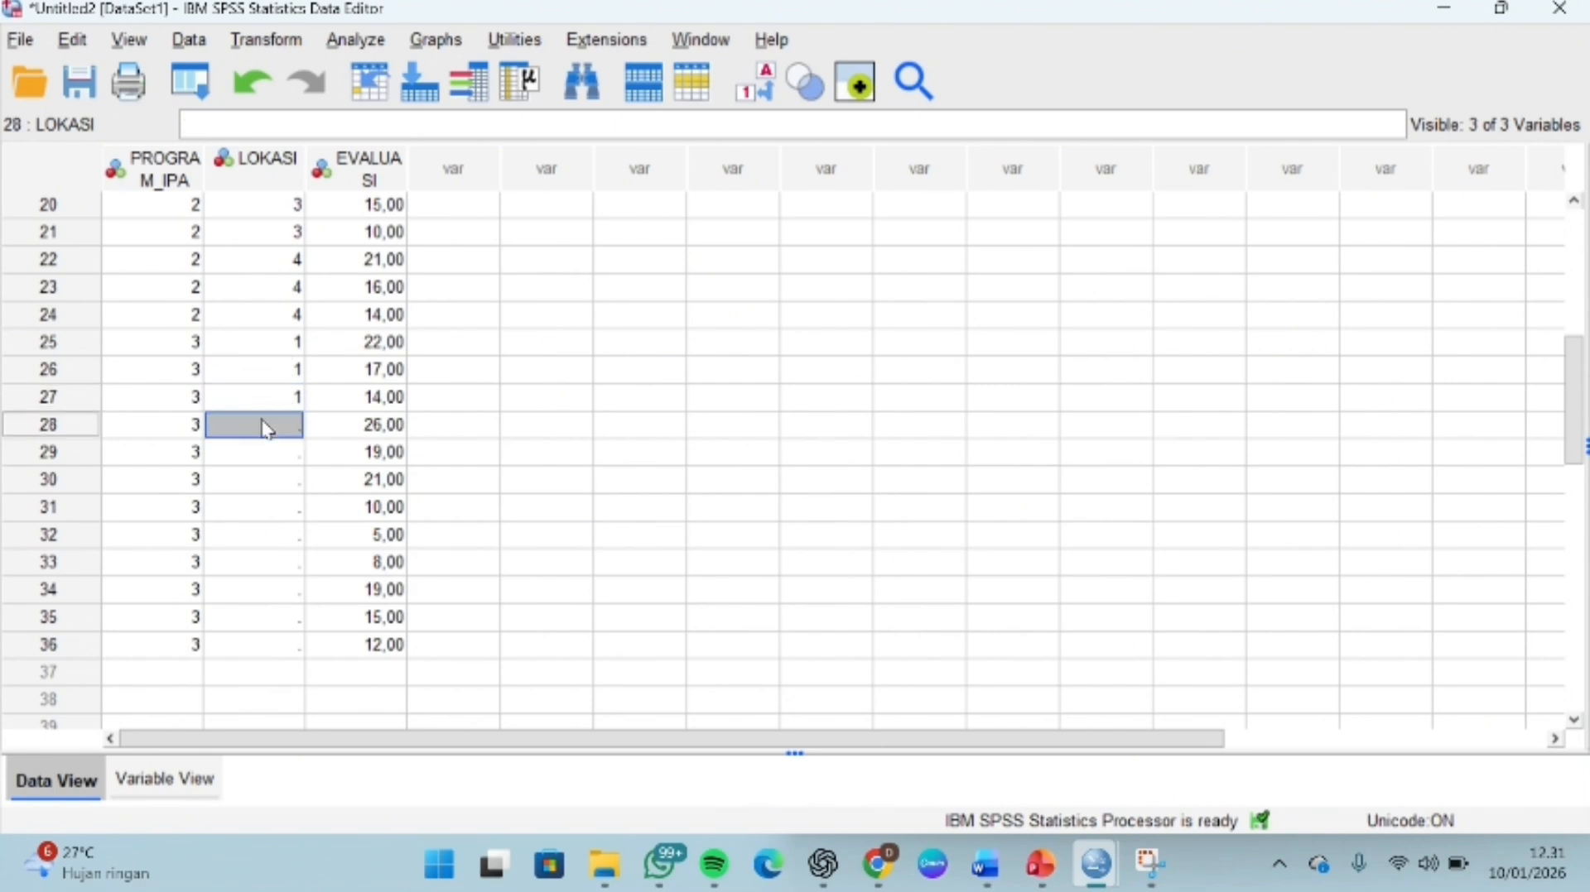
pyautogui.write('2')
pyautogui.press('Return')
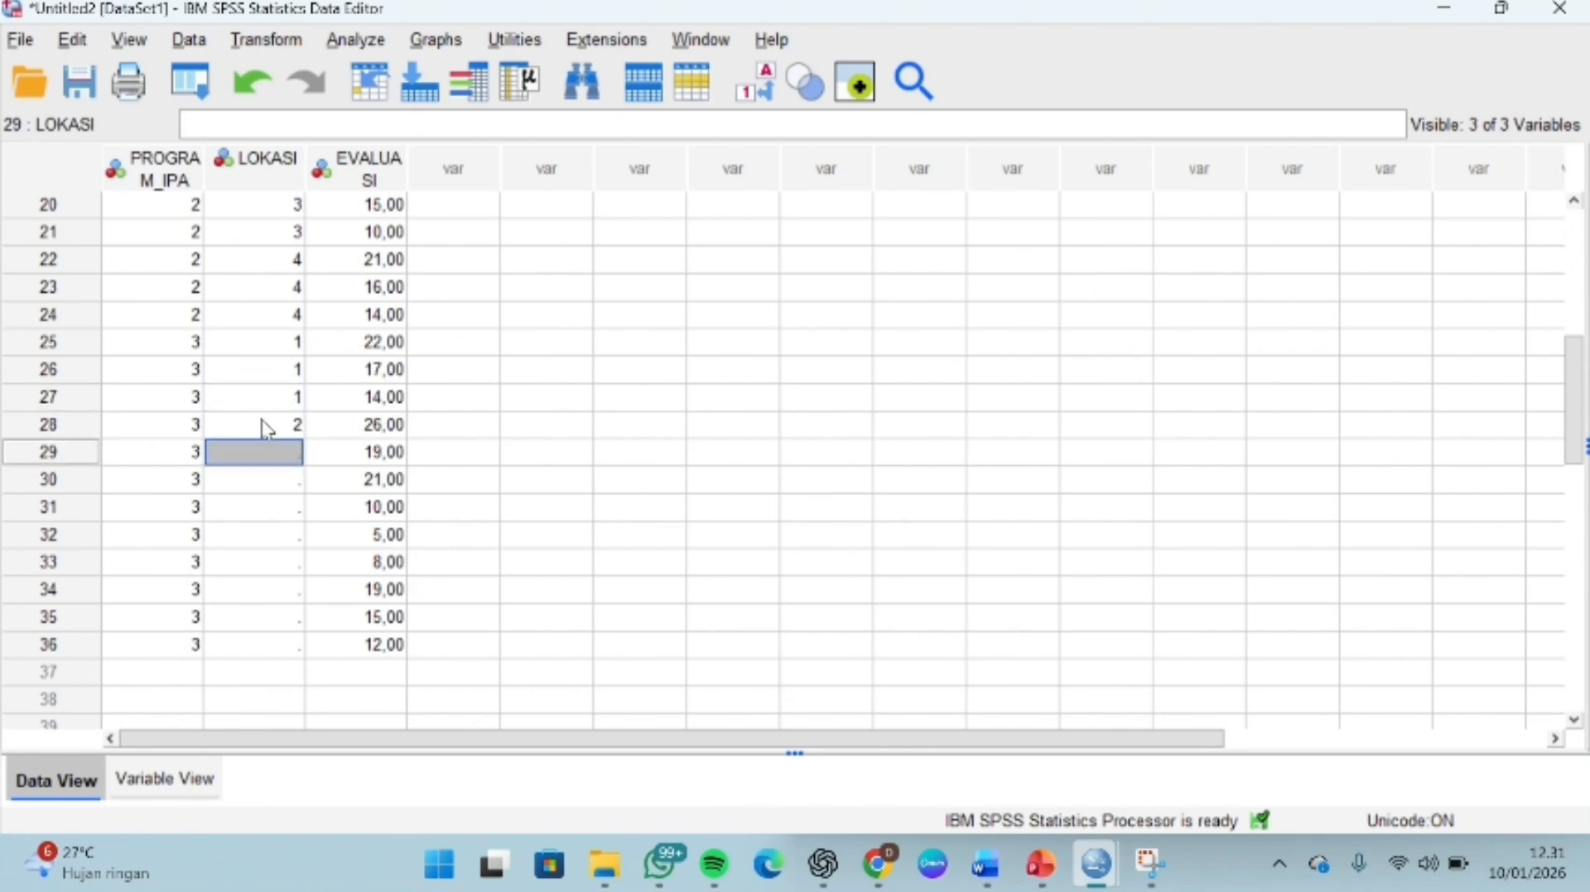
pyautogui.write('2')
pyautogui.press('Return')
pyautogui.write('2')
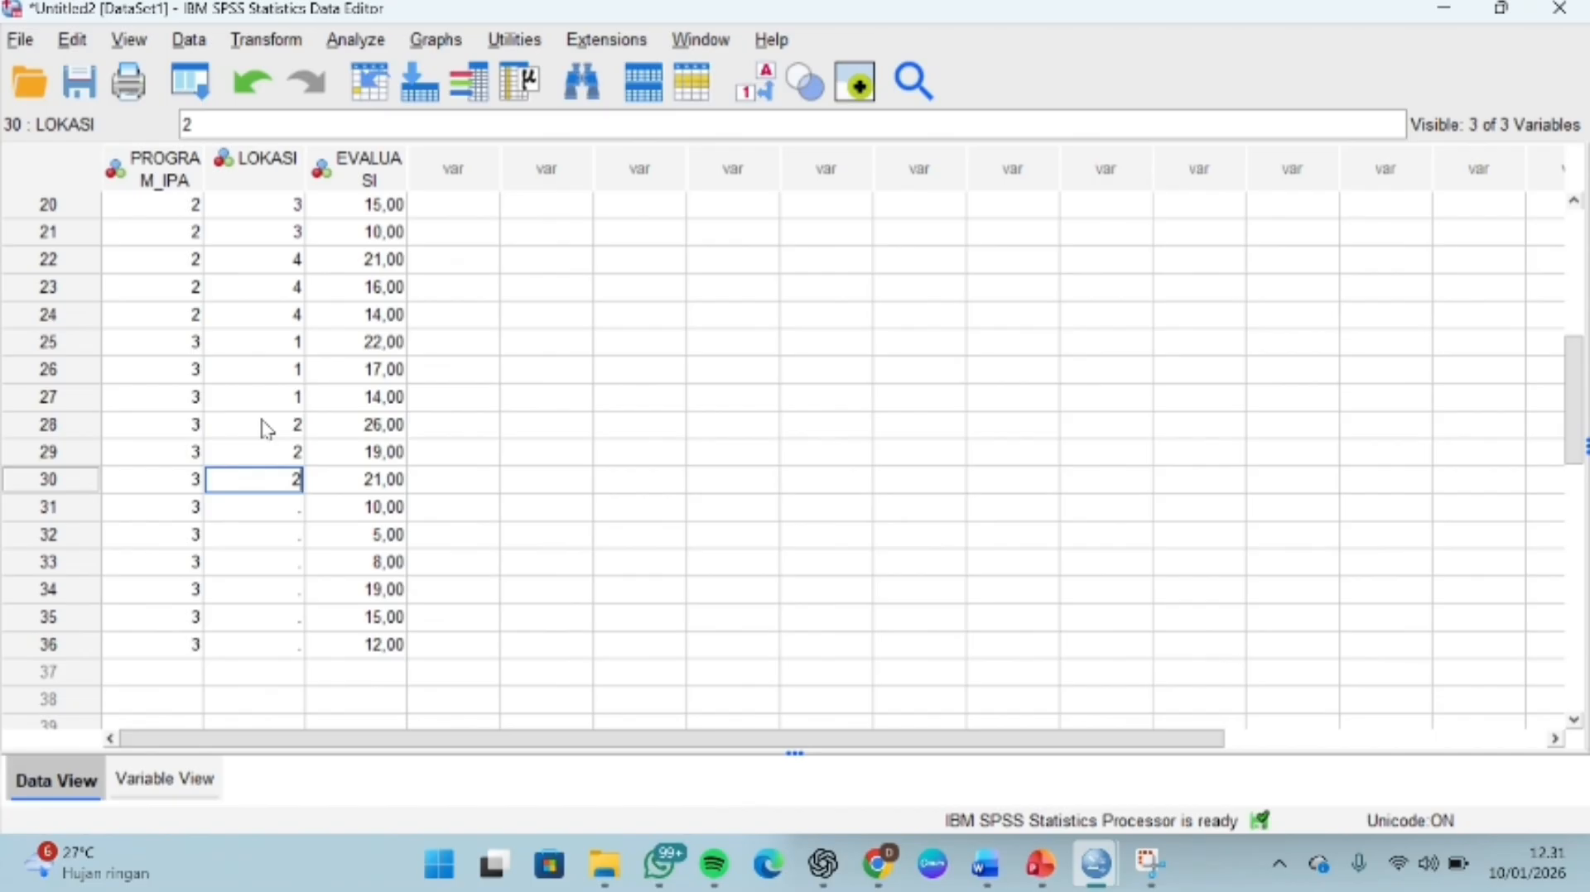
# Step: Enter 3 as the LOKASI code in rows 31–33
pyautogui.click(273, 507)
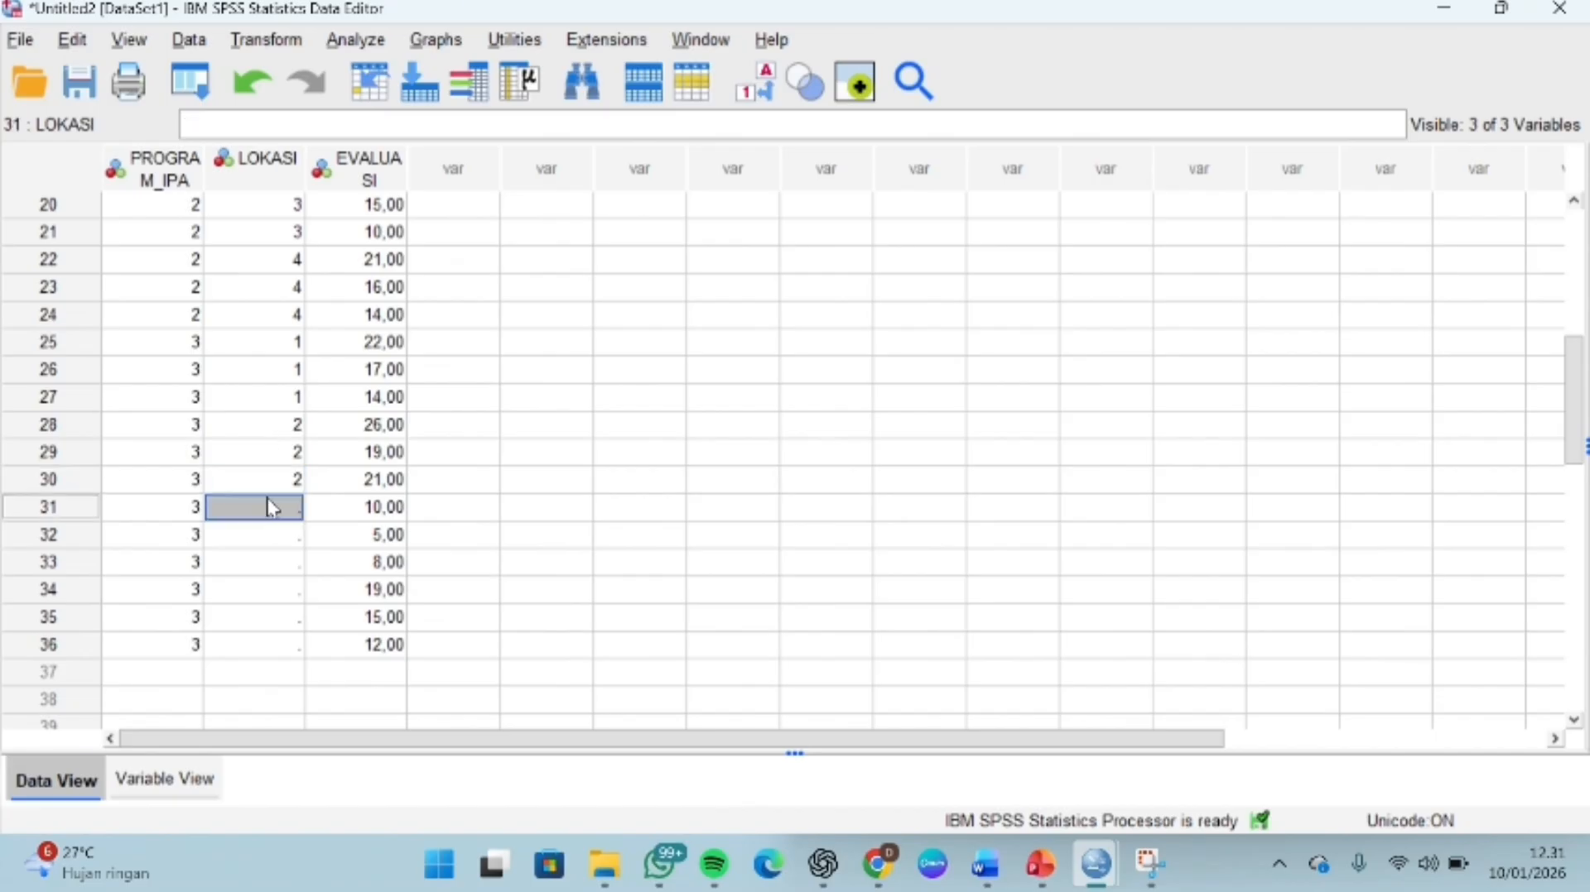
pyautogui.write('3')
pyautogui.press('Return')
pyautogui.write('3')
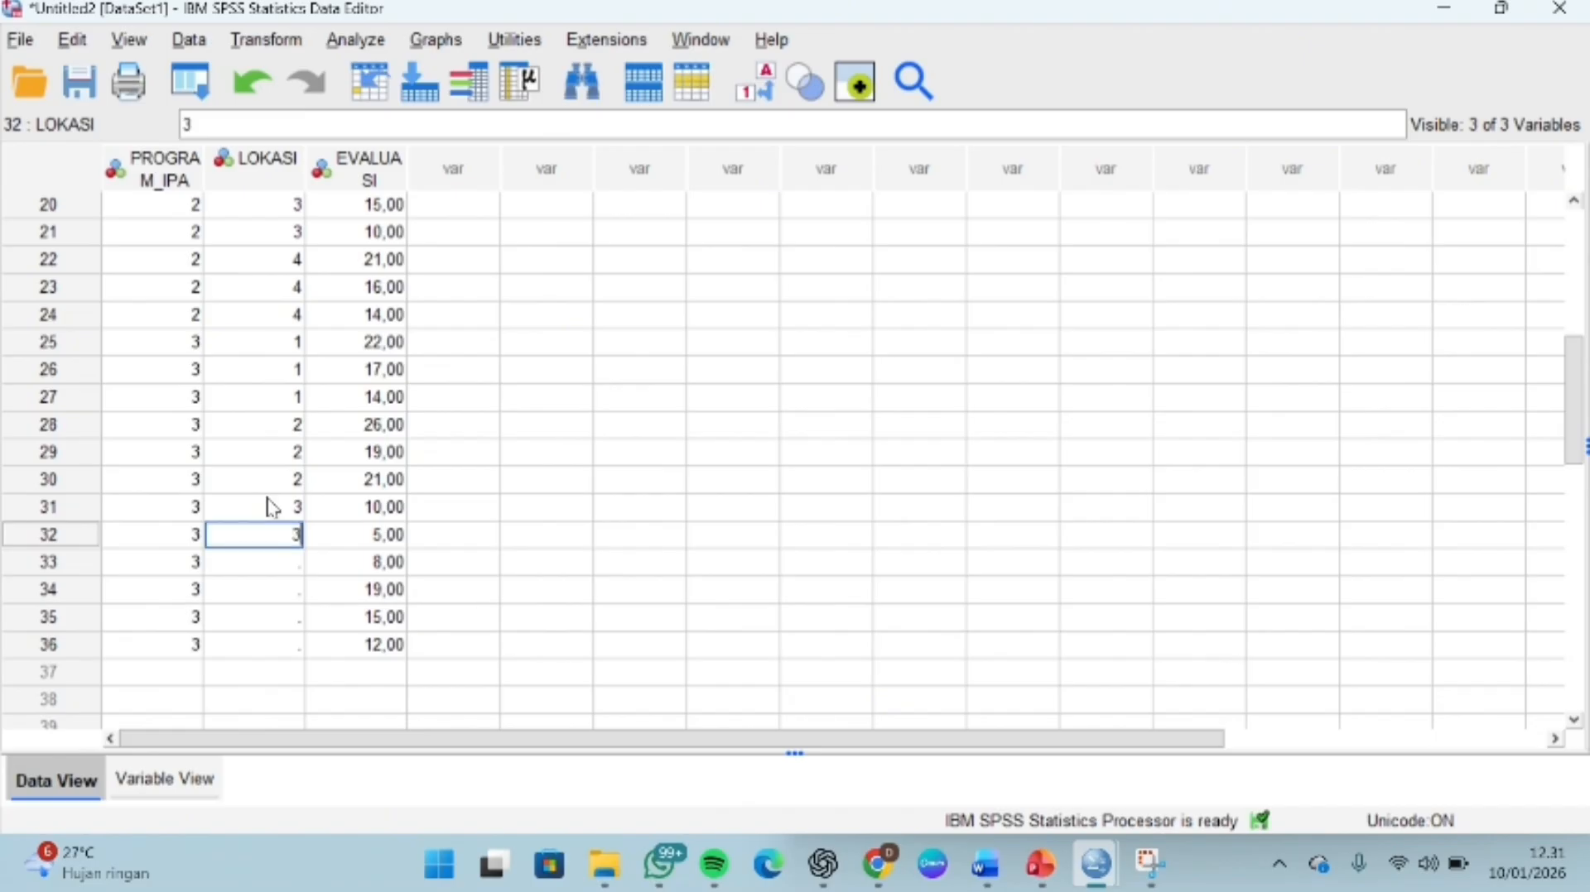
pyautogui.press('Return')
pyautogui.write('3')
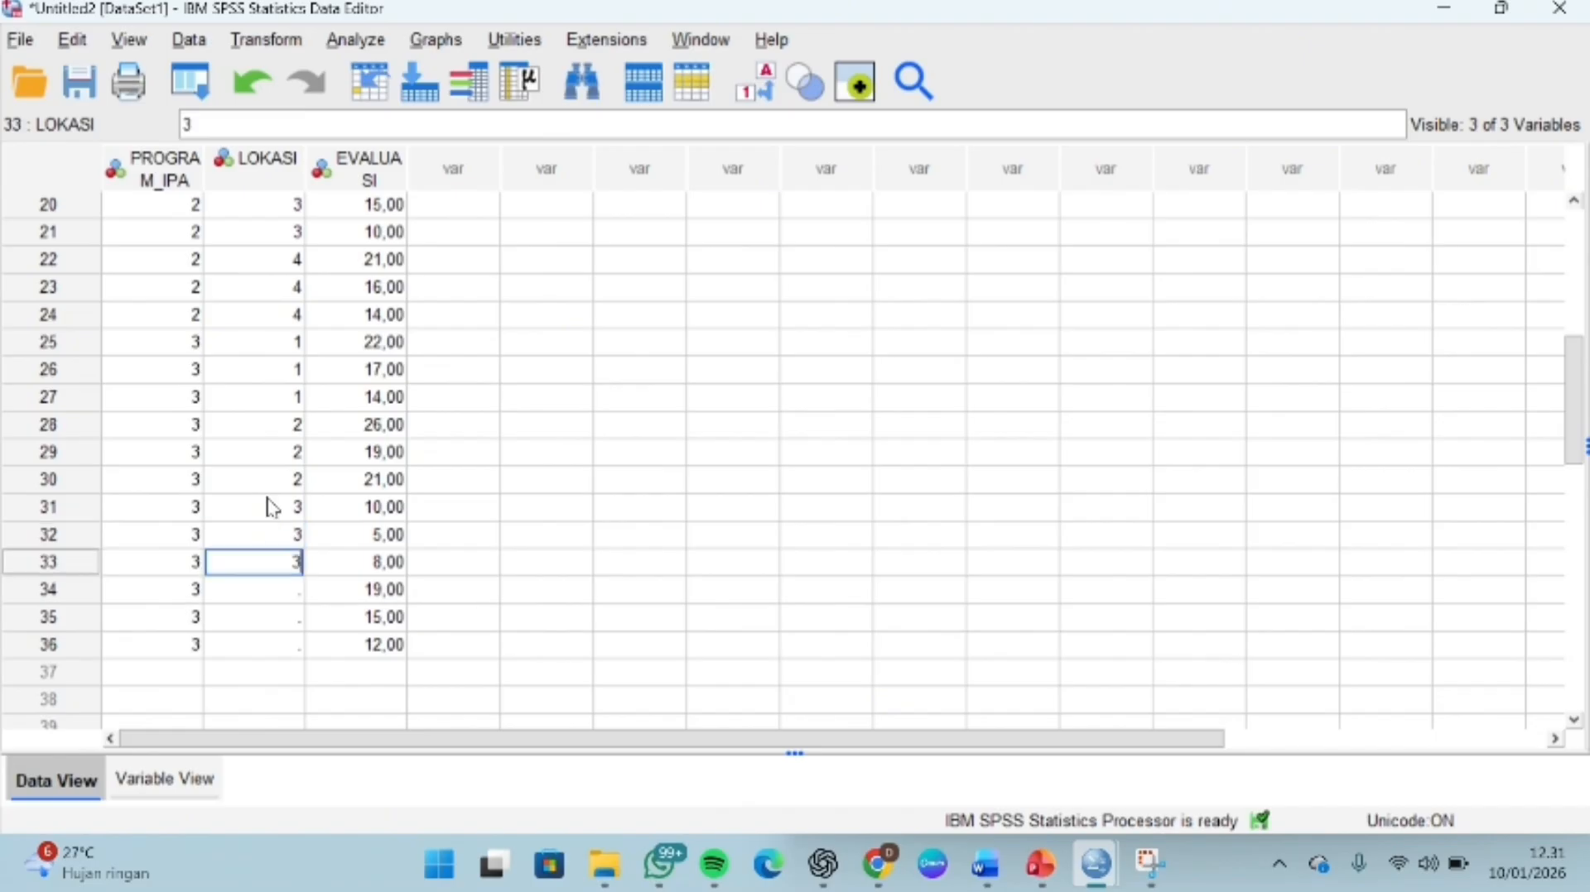
# Step: Enter 4 as the LOKASI code in rows 34–36
pyautogui.click(275, 575)
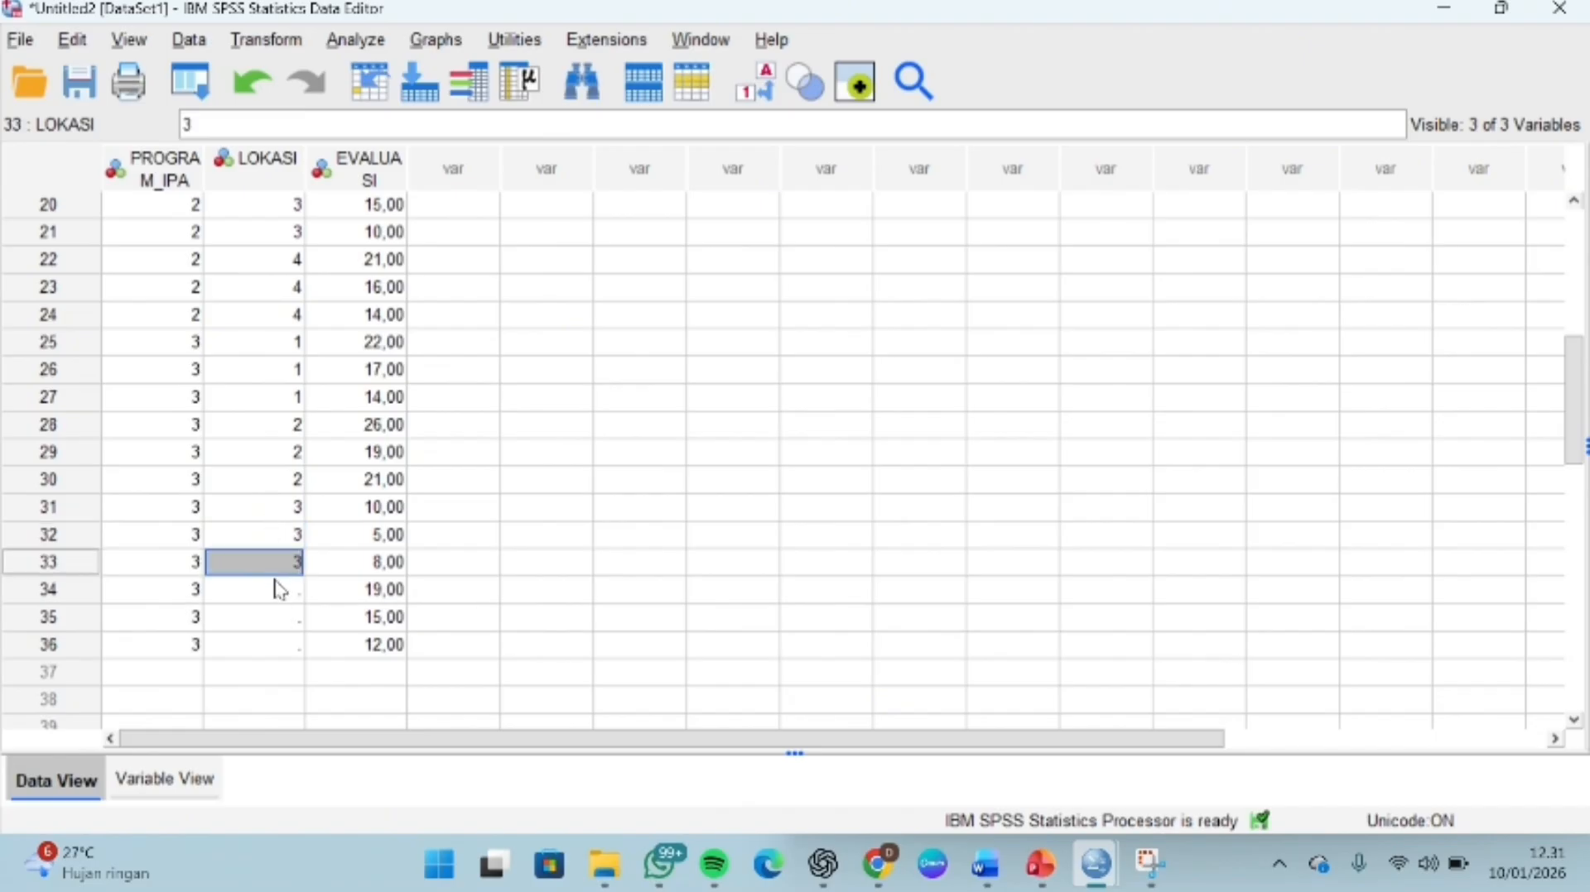
pyautogui.click(280, 589)
pyautogui.write('4')
pyautogui.press('Return')
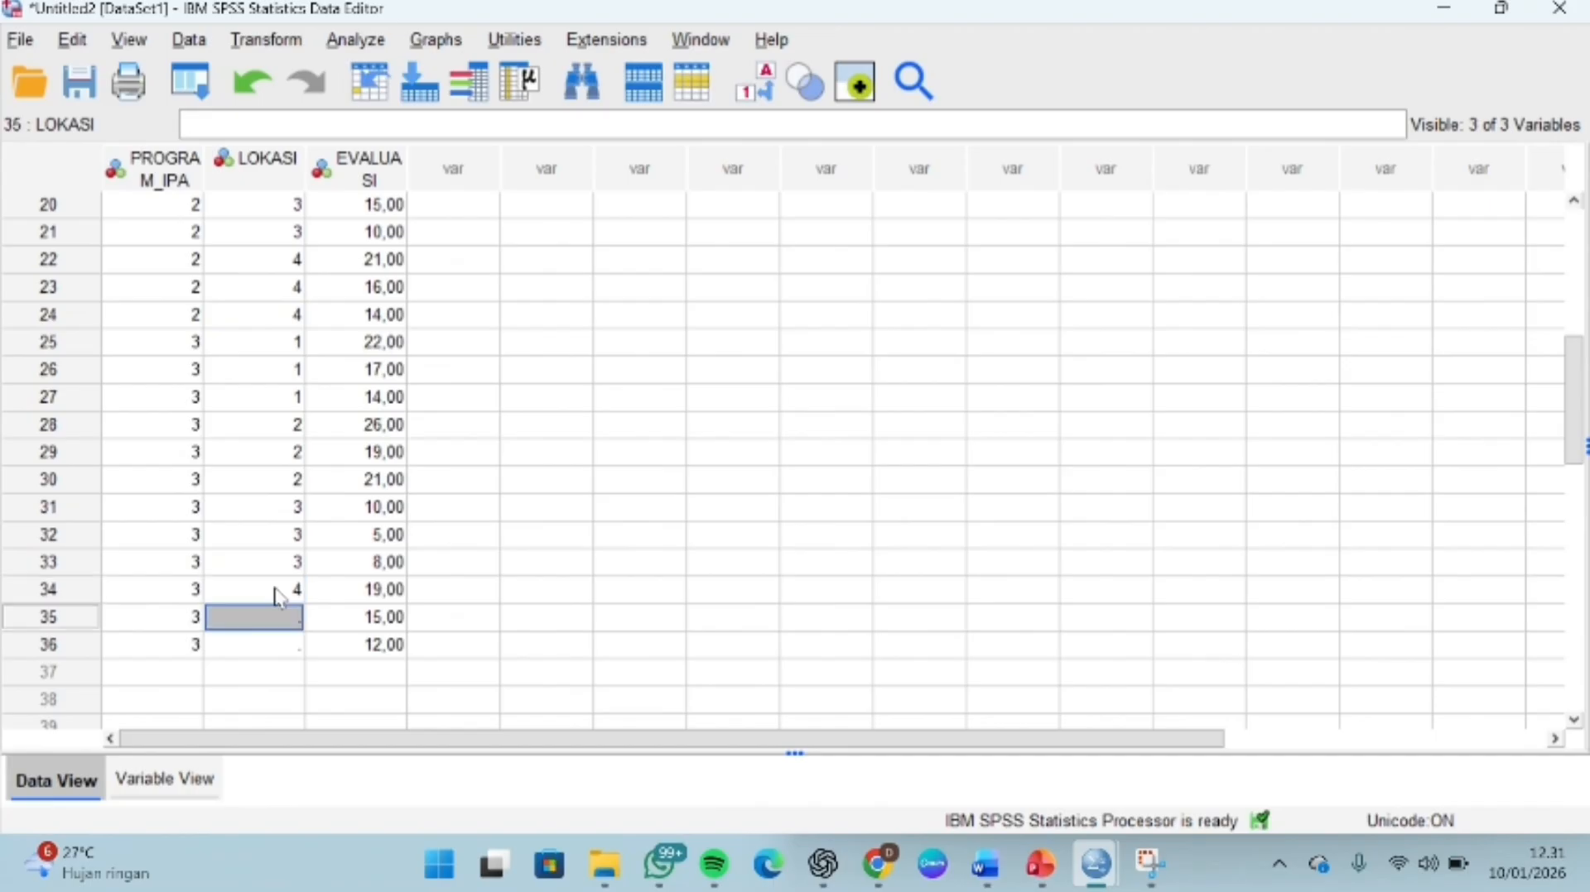
pyautogui.write('4')
pyautogui.press('Return')
pyautogui.write('4')
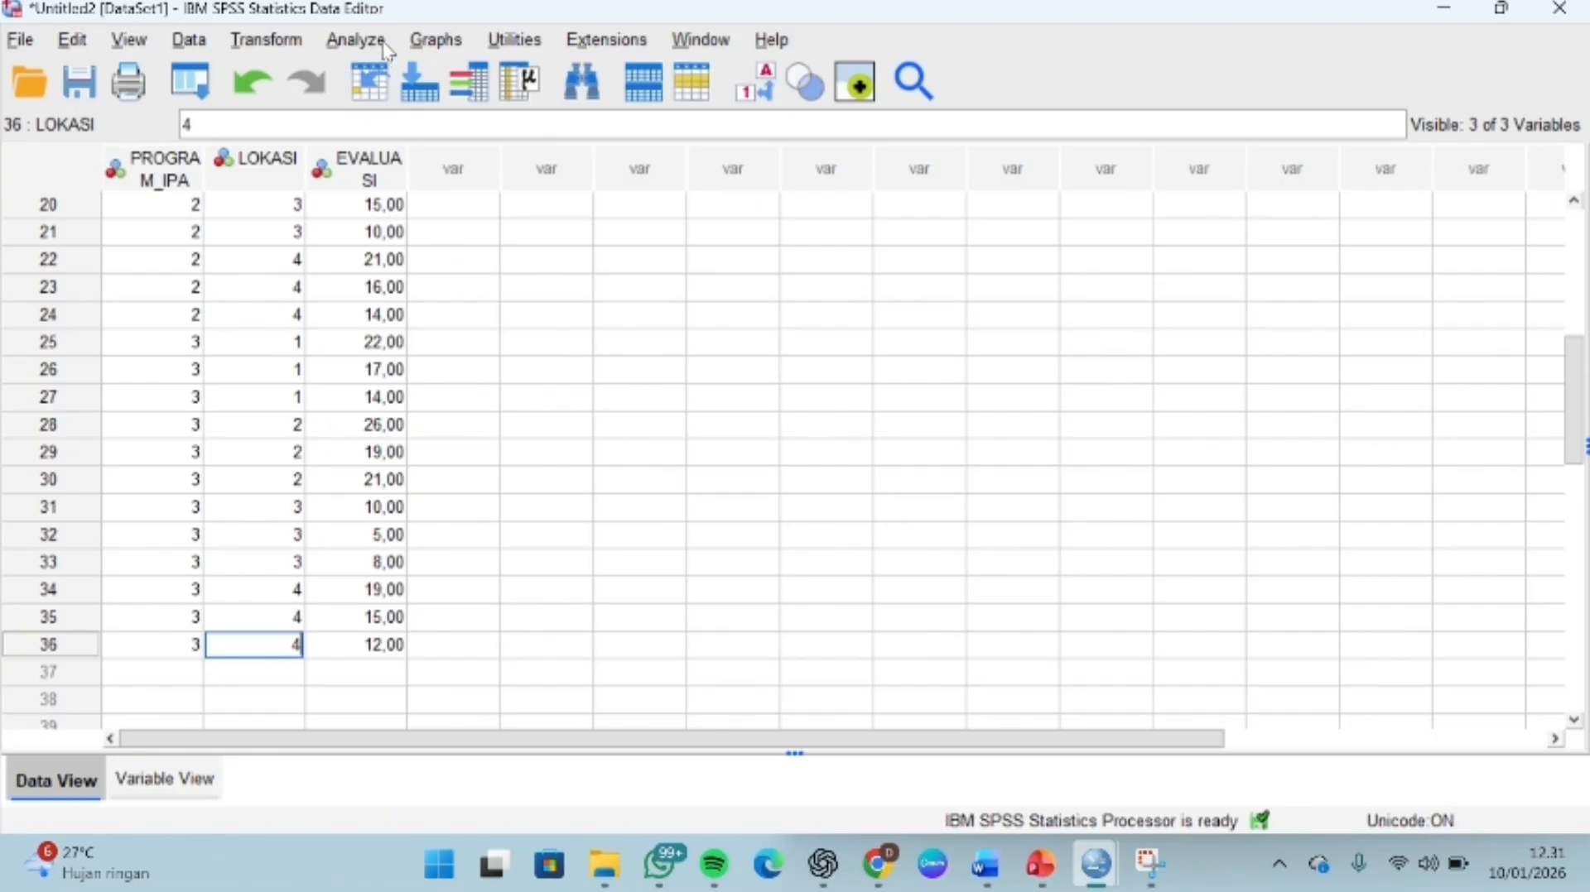
# Step: Set up an Explore analysis with EVALUASI as the dependent variable and PROGRAM IPA and LOKASI as factors
pyautogui.click(356, 42)
pyautogui.moveTo(403, 85)
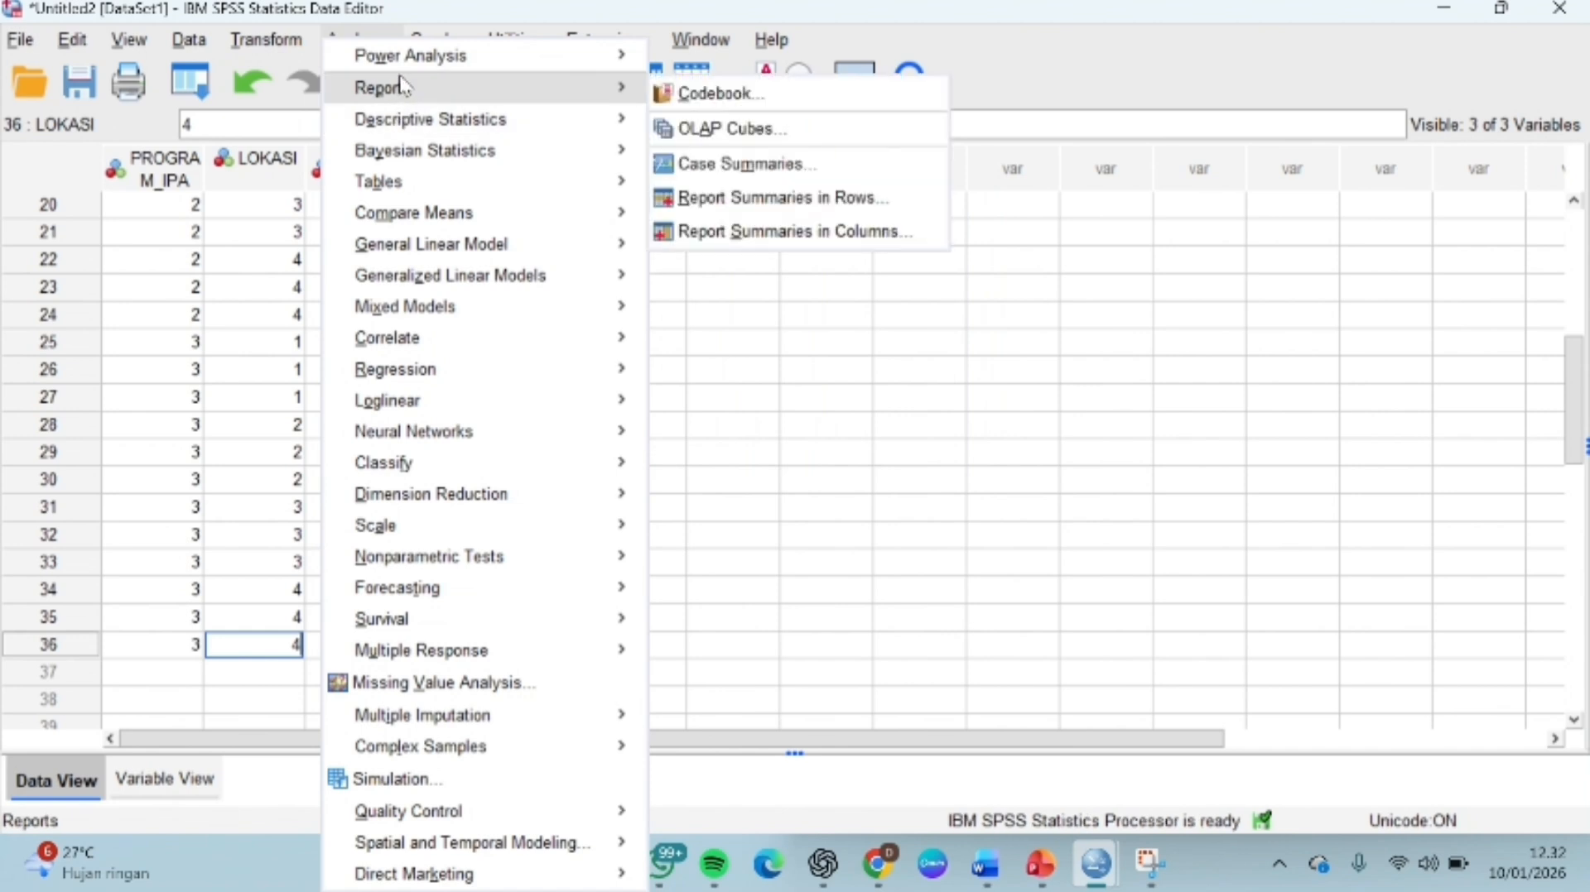
pyautogui.moveTo(403, 126)
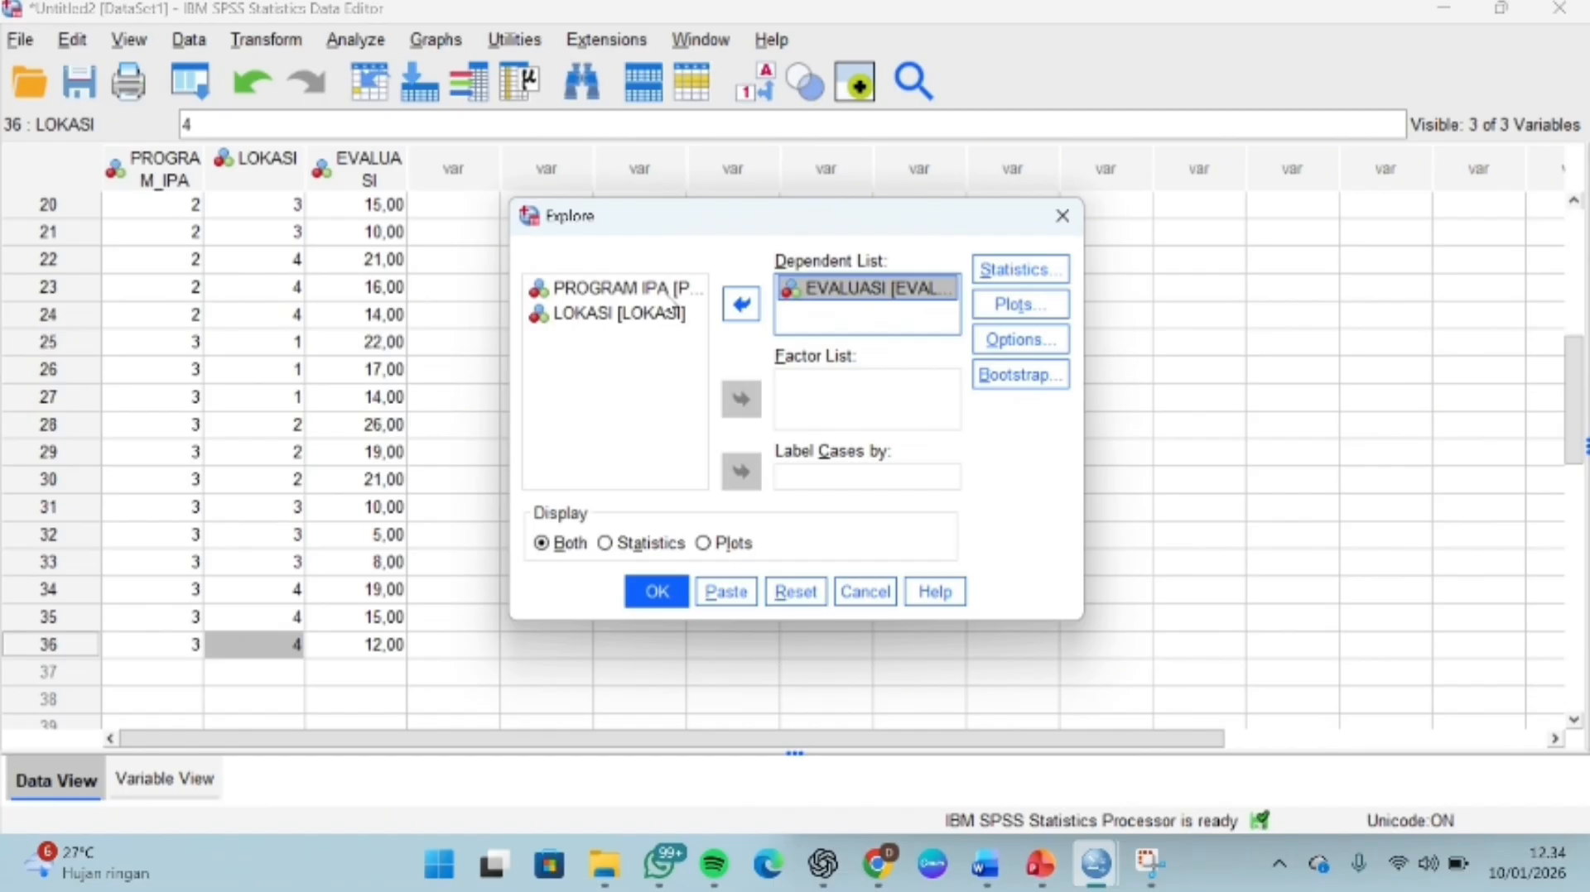
pyautogui.click(654, 287)
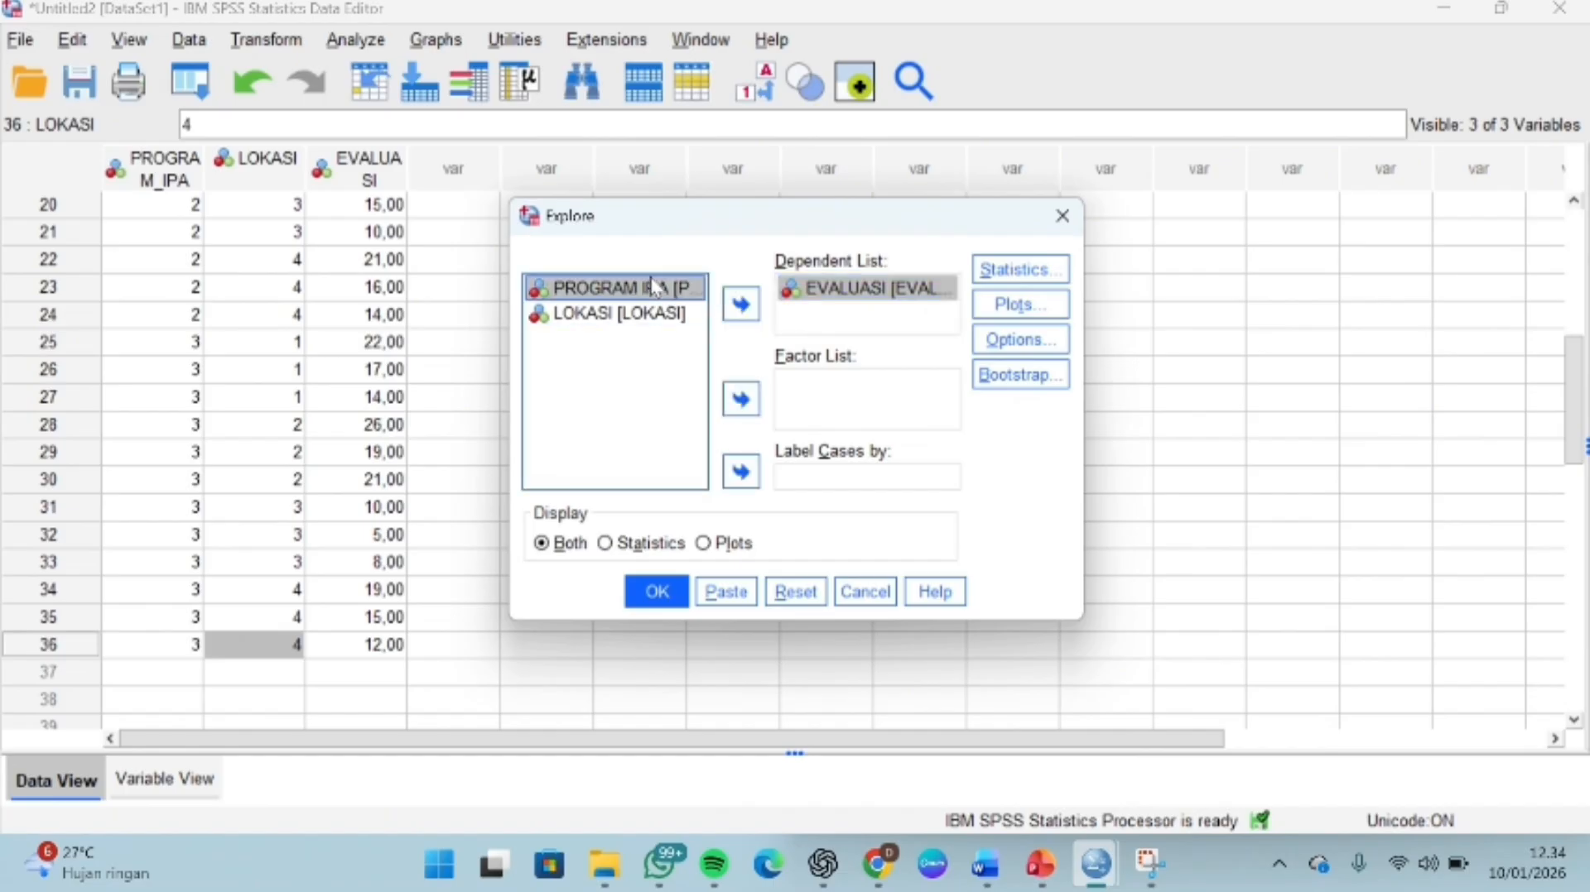
pyautogui.click(740, 412)
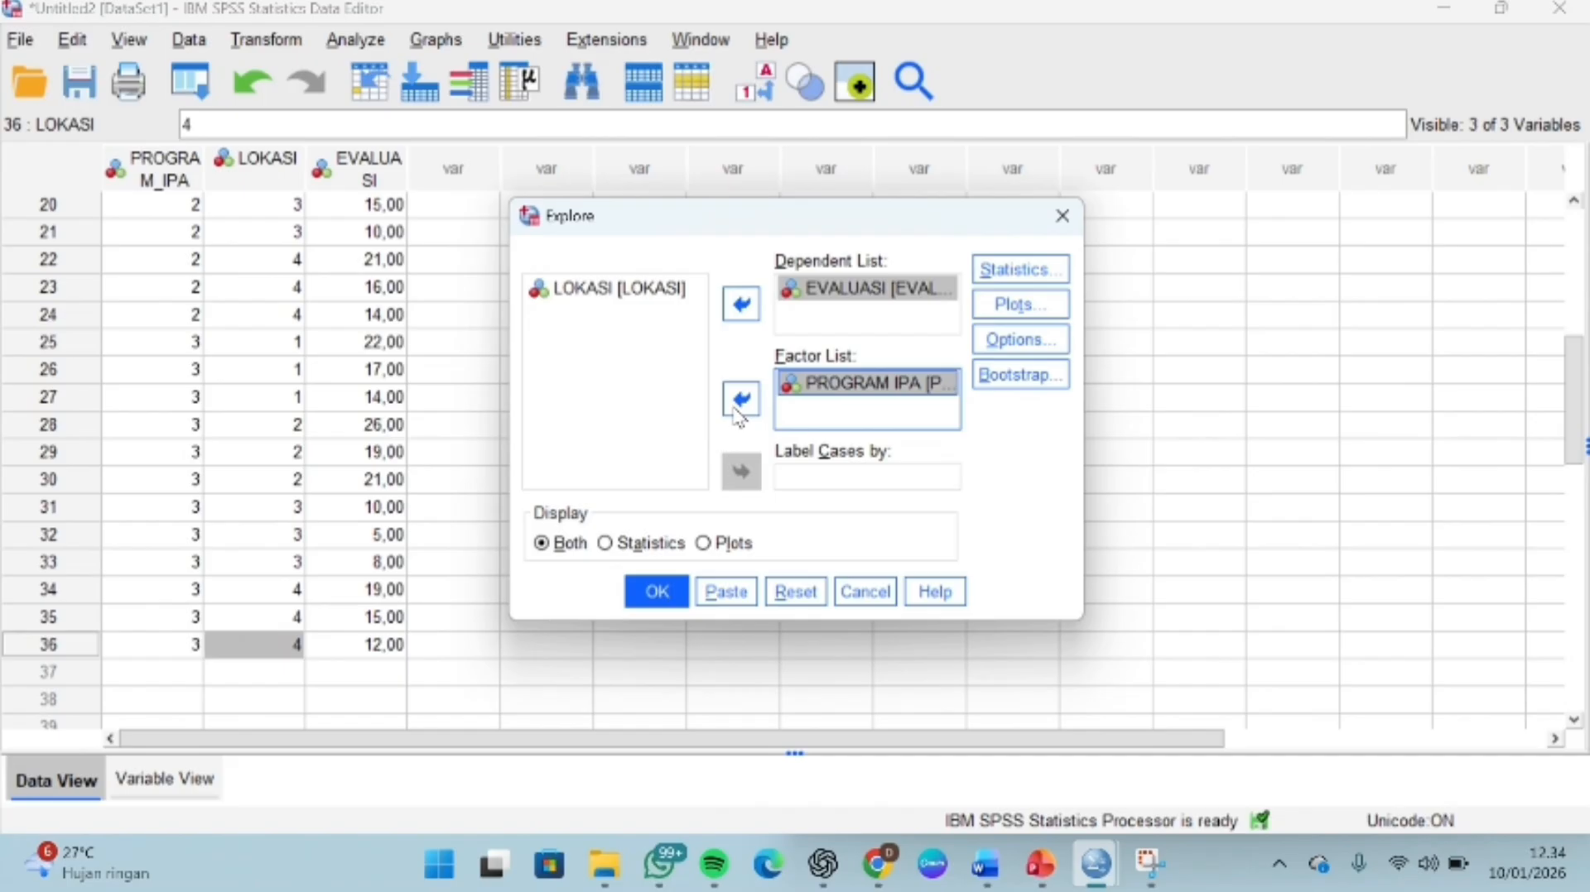
pyautogui.click(639, 294)
pyautogui.click(741, 400)
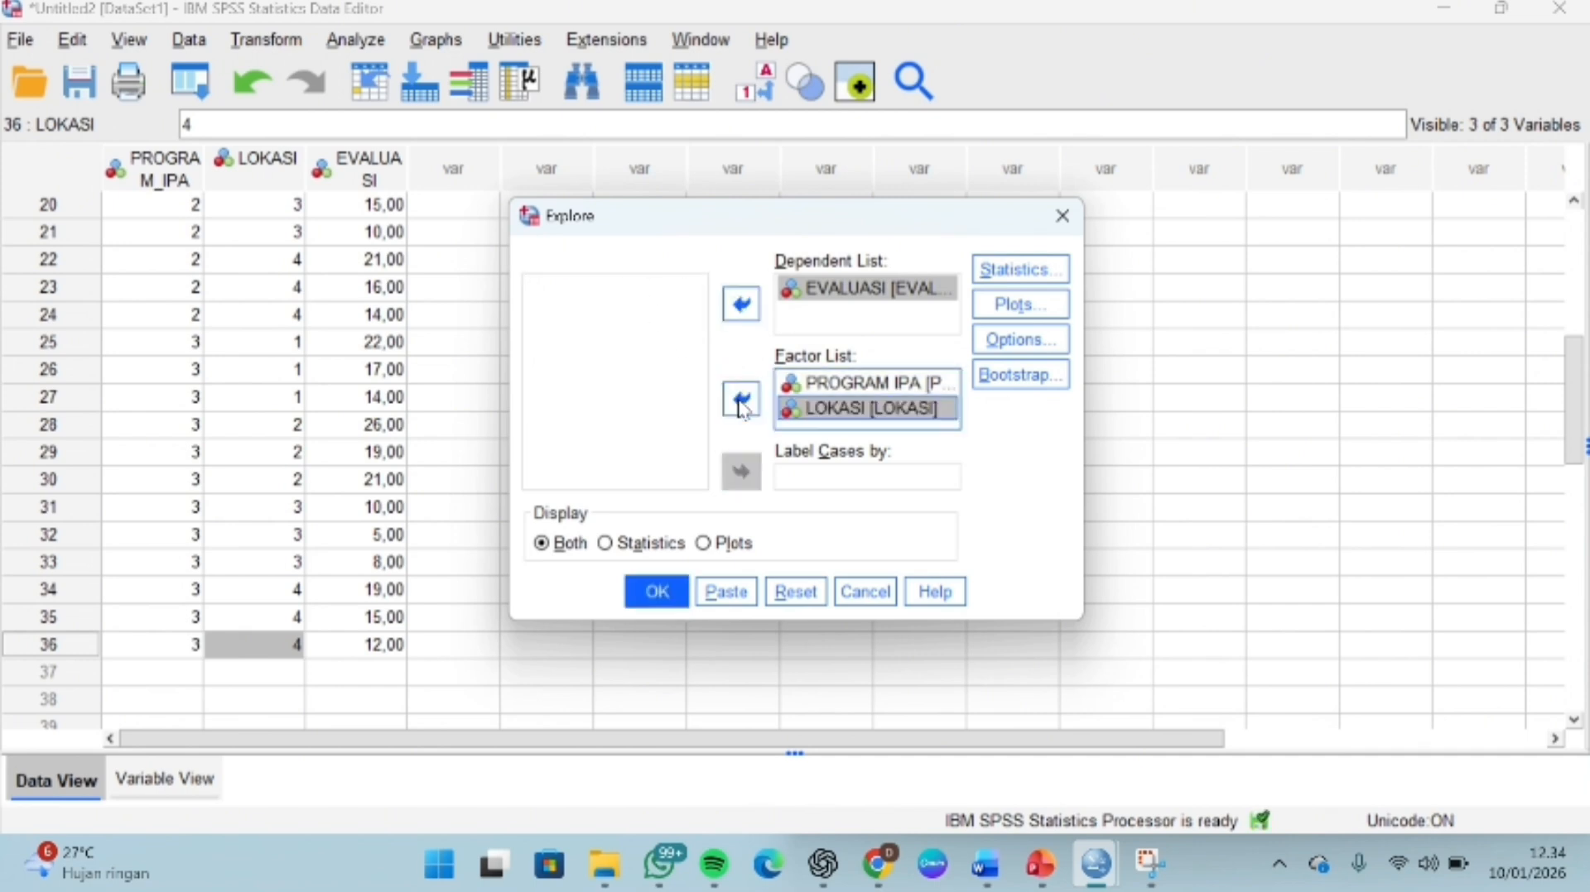
# Step: Set the Explore plots to no boxplots, normality plots with tests enabled, and stem-and-leaf disabled
pyautogui.click(976, 304)
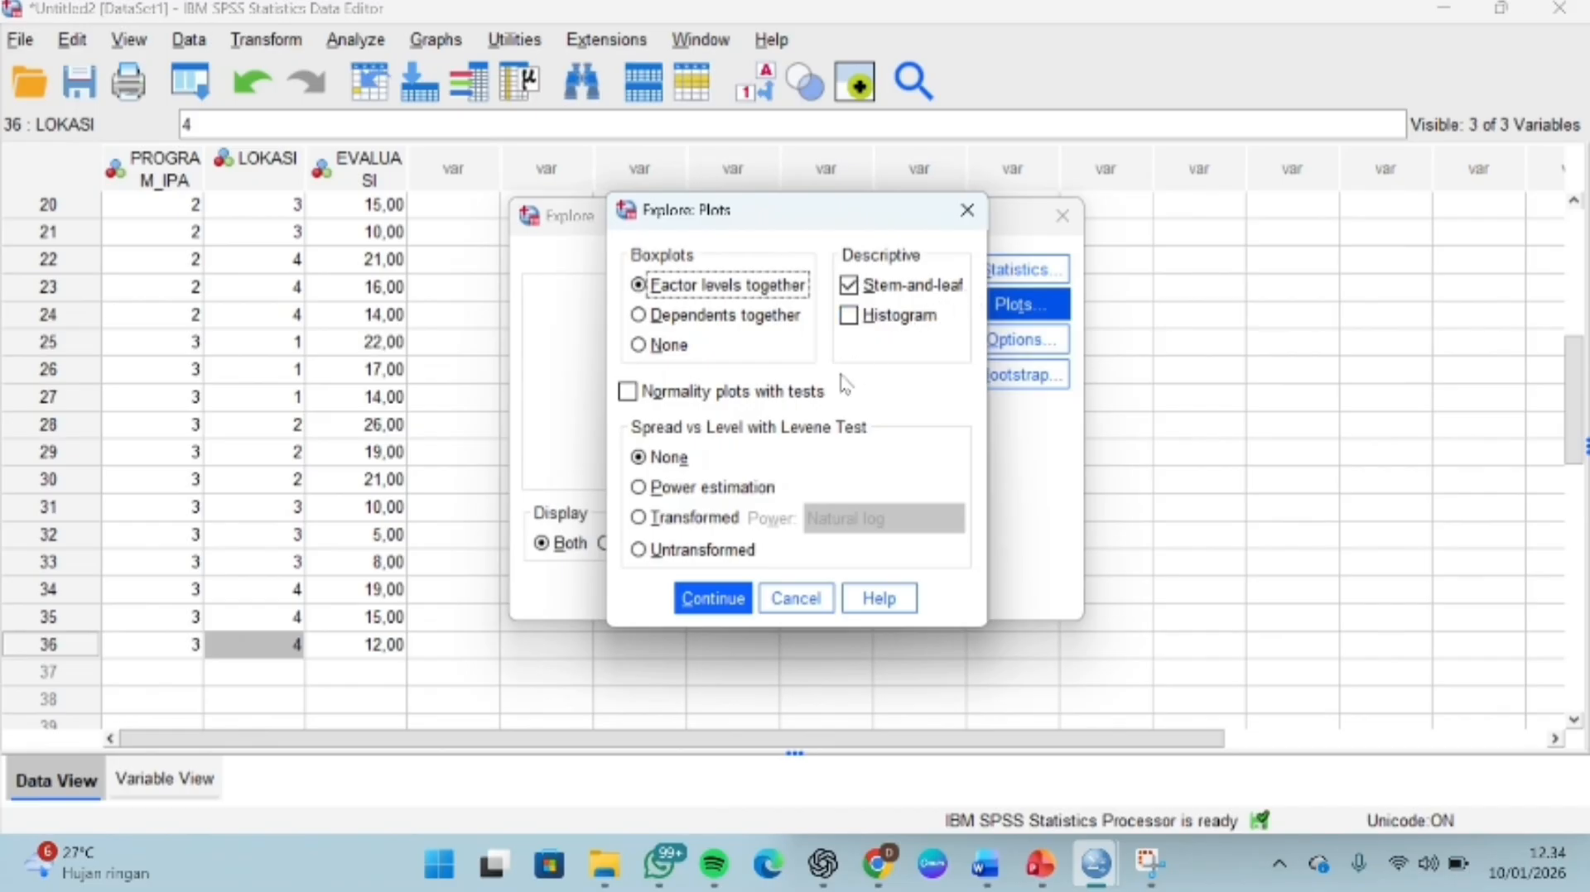
pyautogui.click(639, 346)
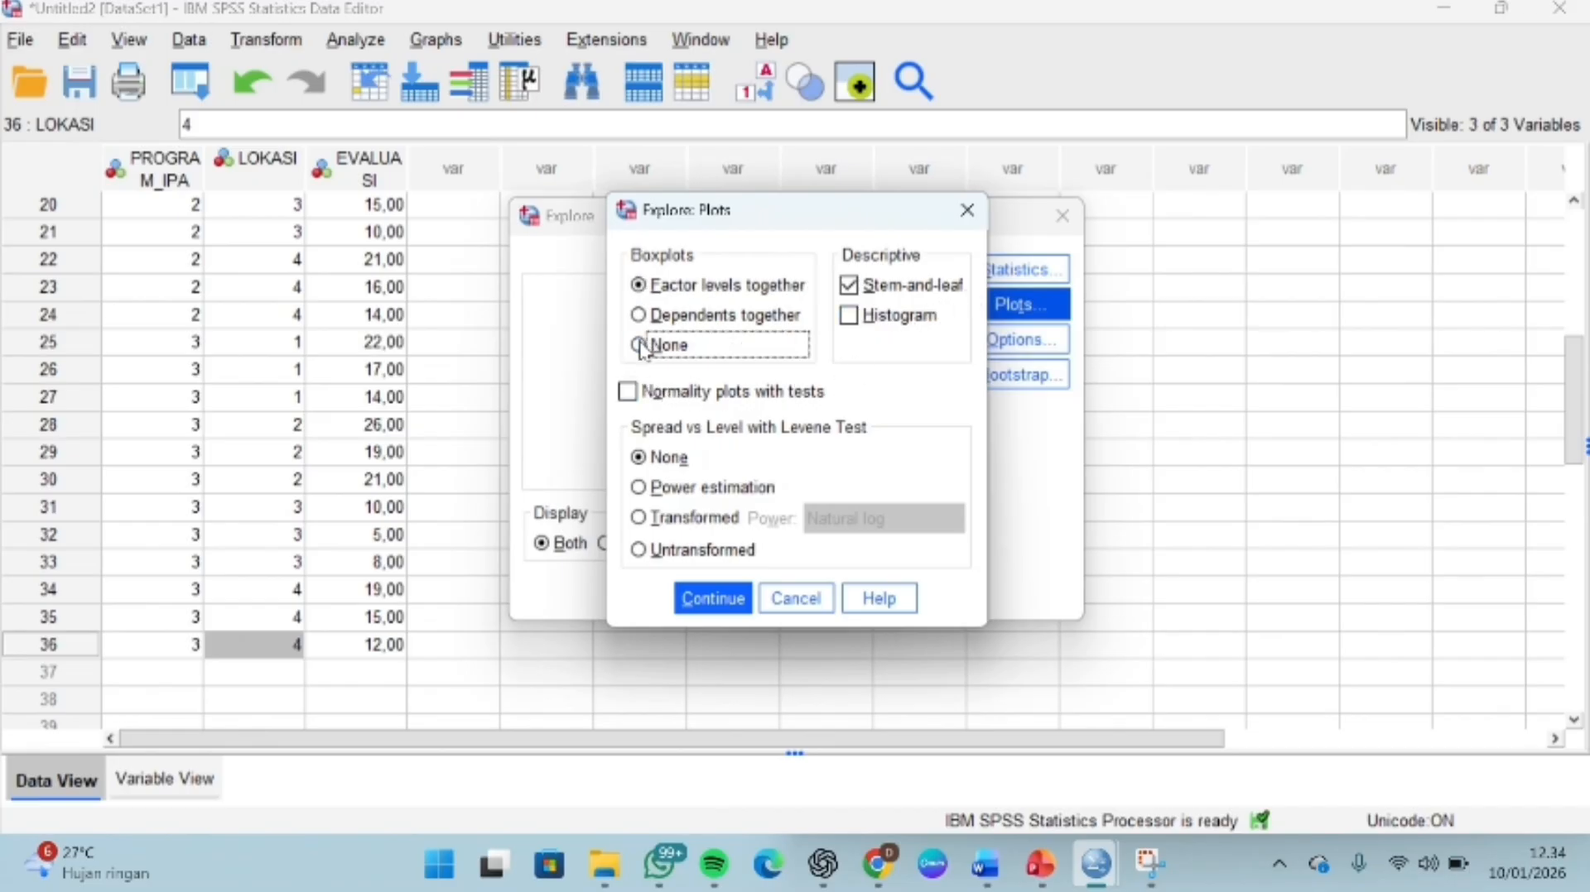
pyautogui.click(627, 393)
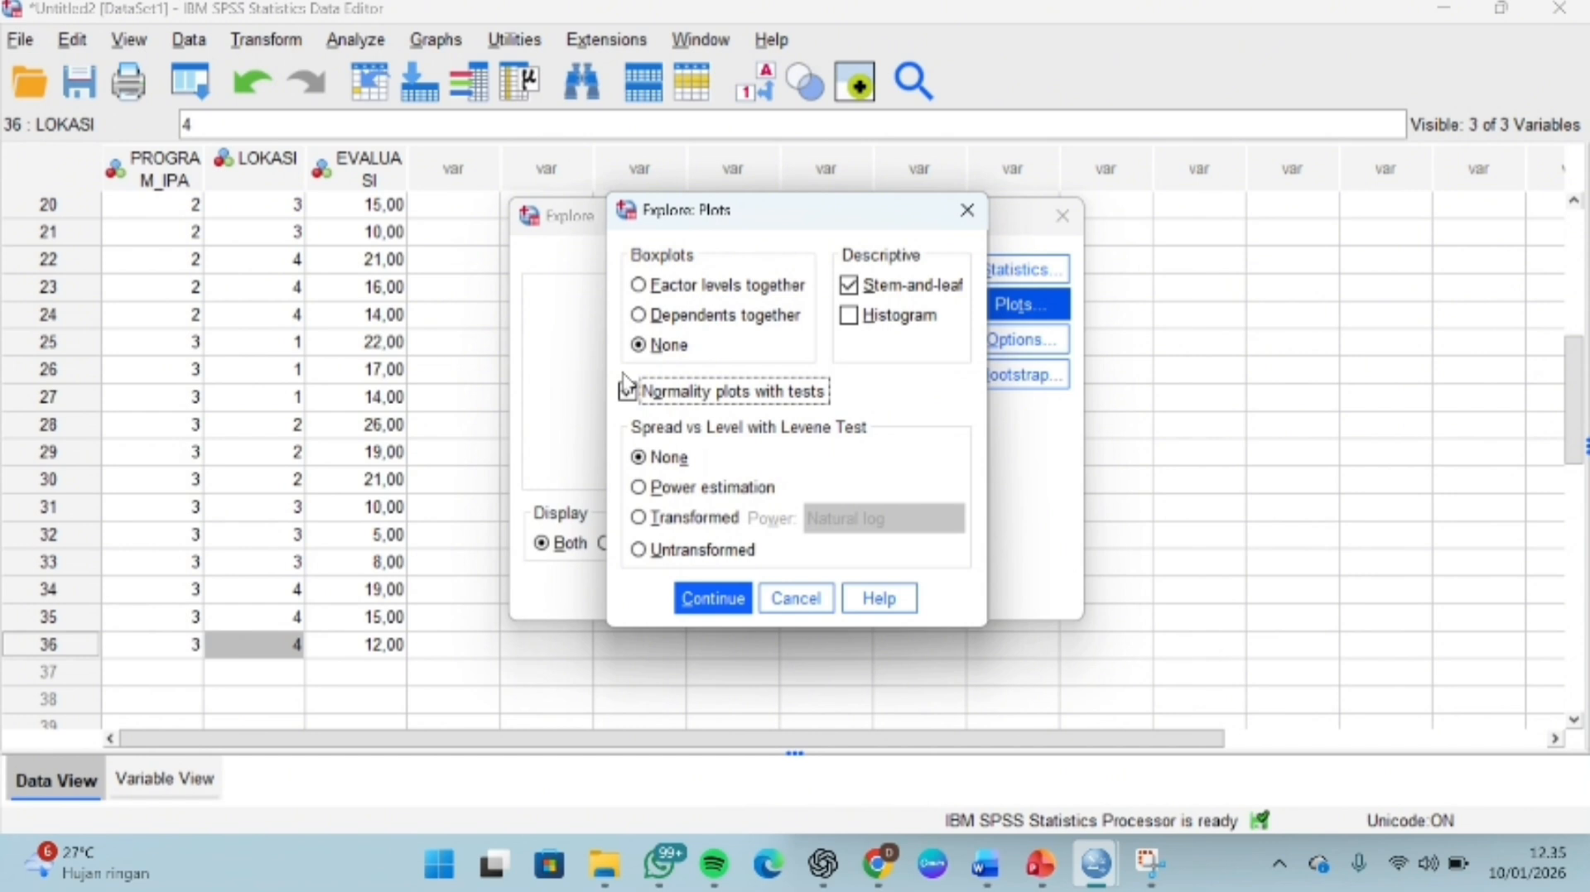
pyautogui.click(627, 389)
pyautogui.click(847, 286)
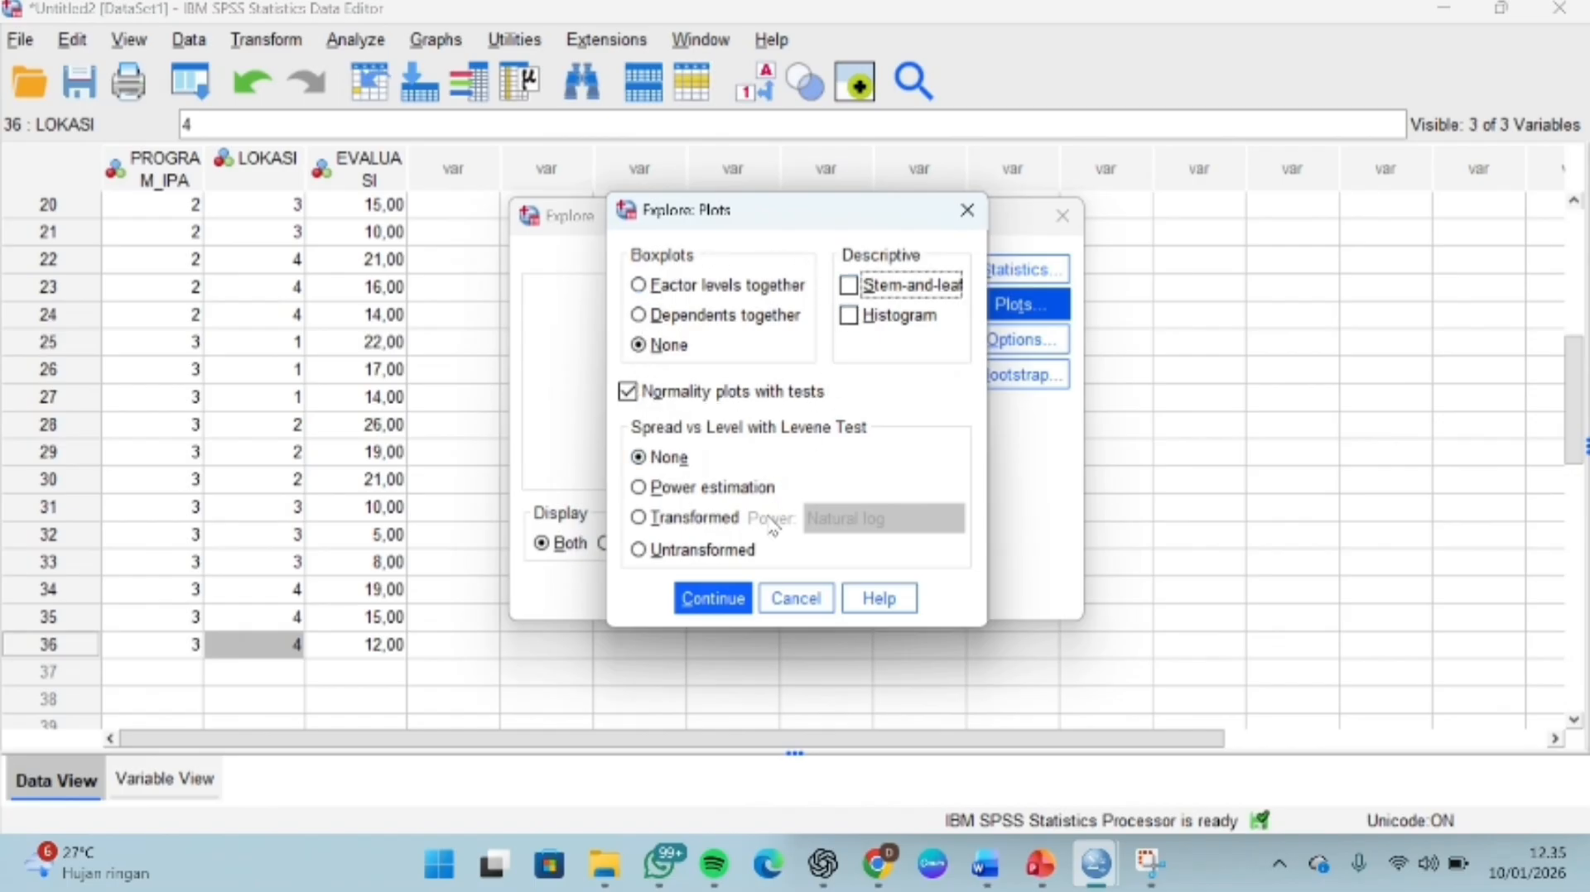
pyautogui.click(725, 599)
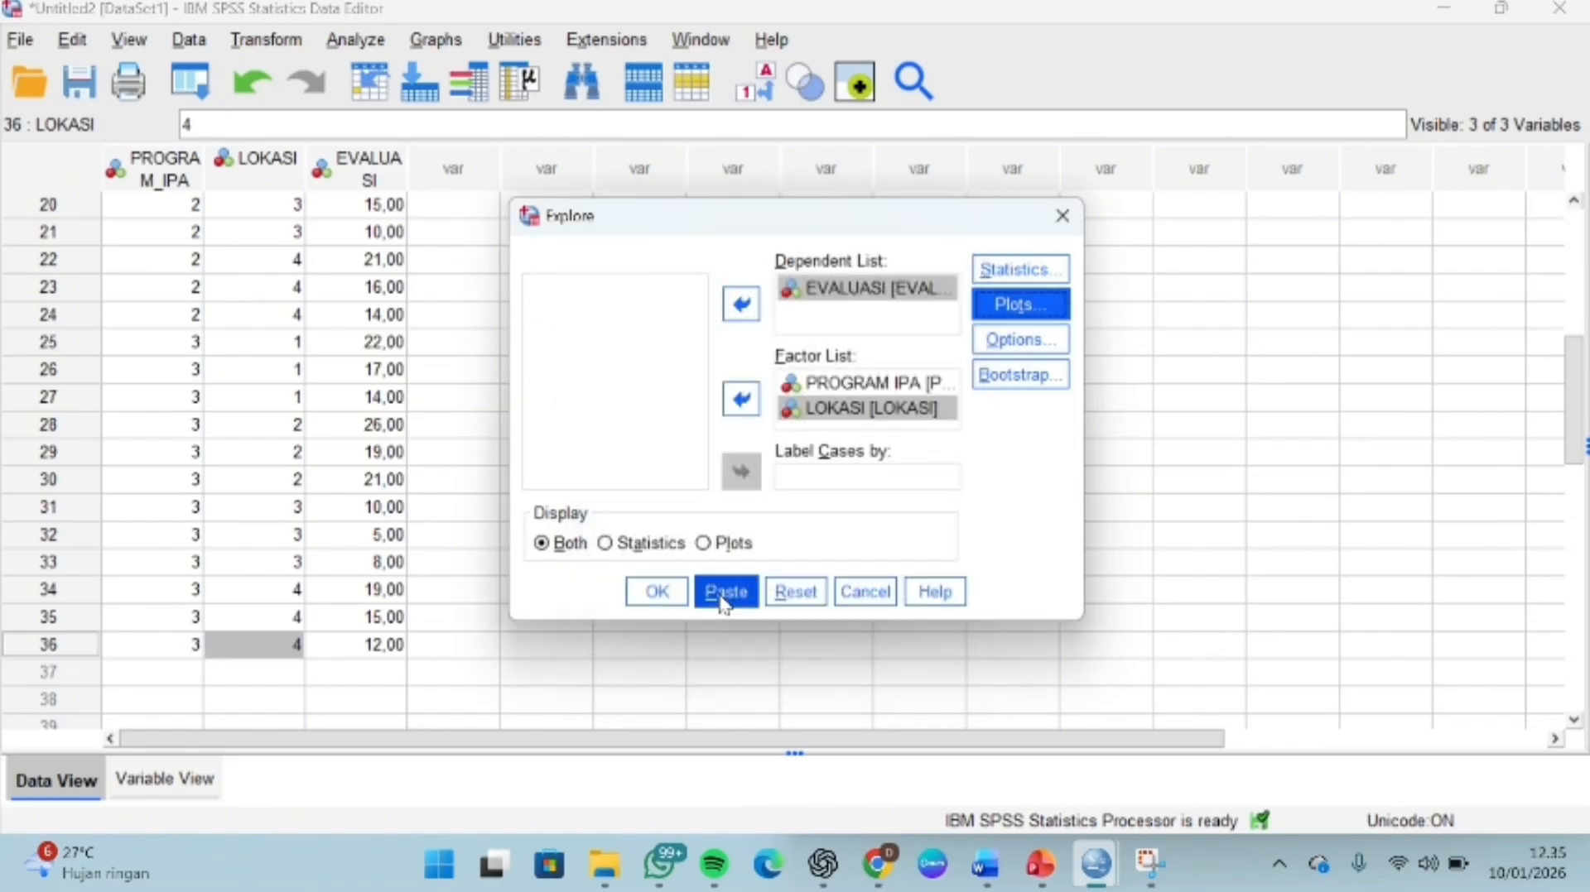
# Step: Run the Explore analysis and bring up the Tests of Normality table for PROGRAM IPA in the output
pyautogui.click(654, 593)
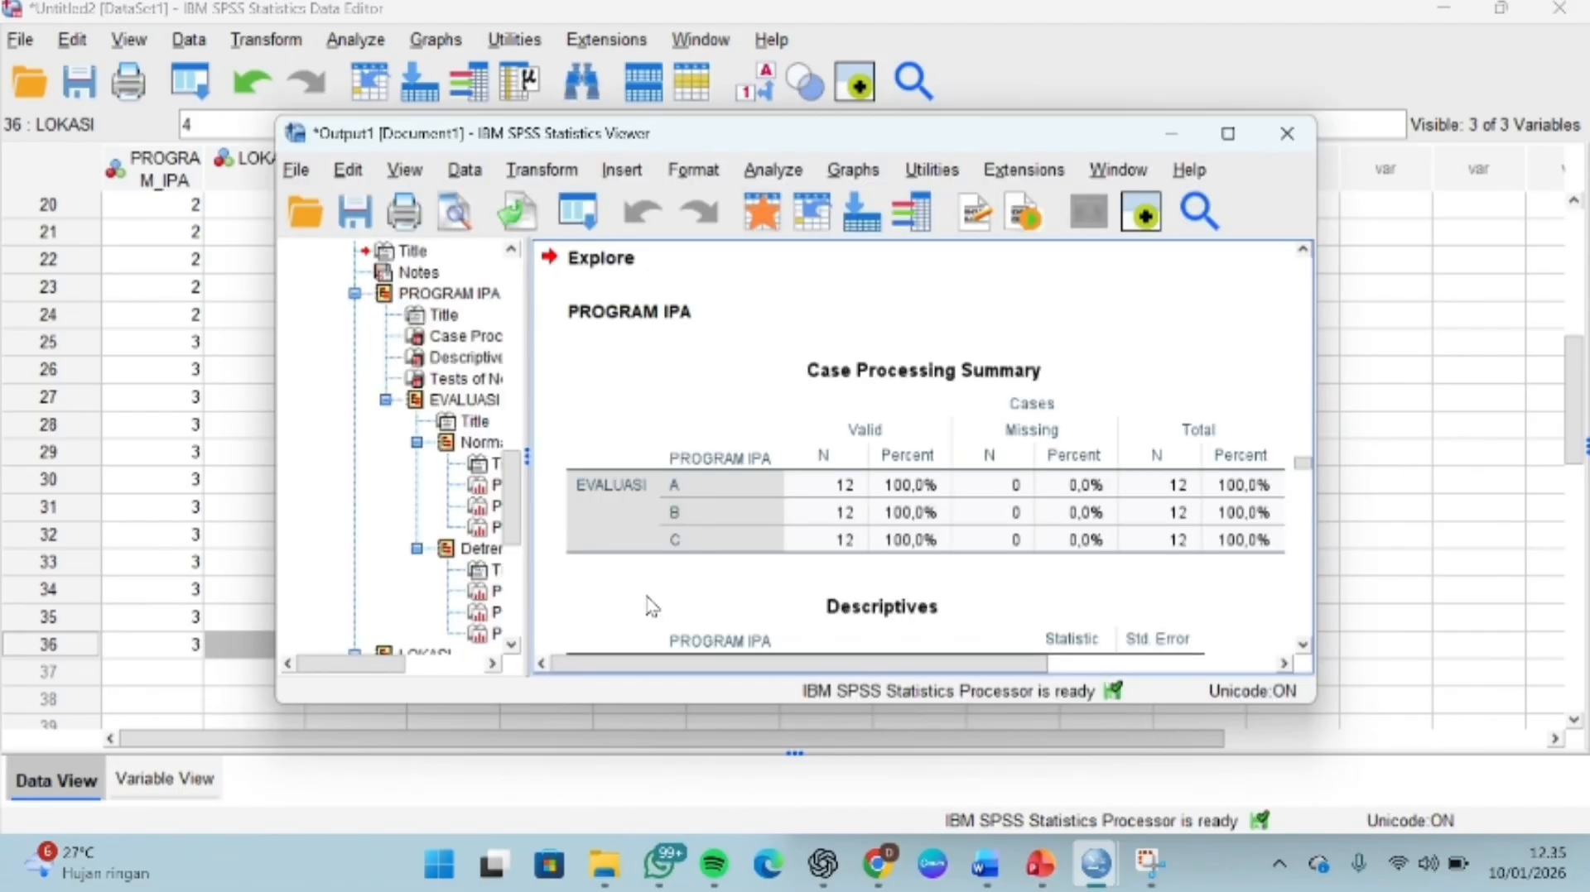
pyautogui.scroll(-3, 652, 607)
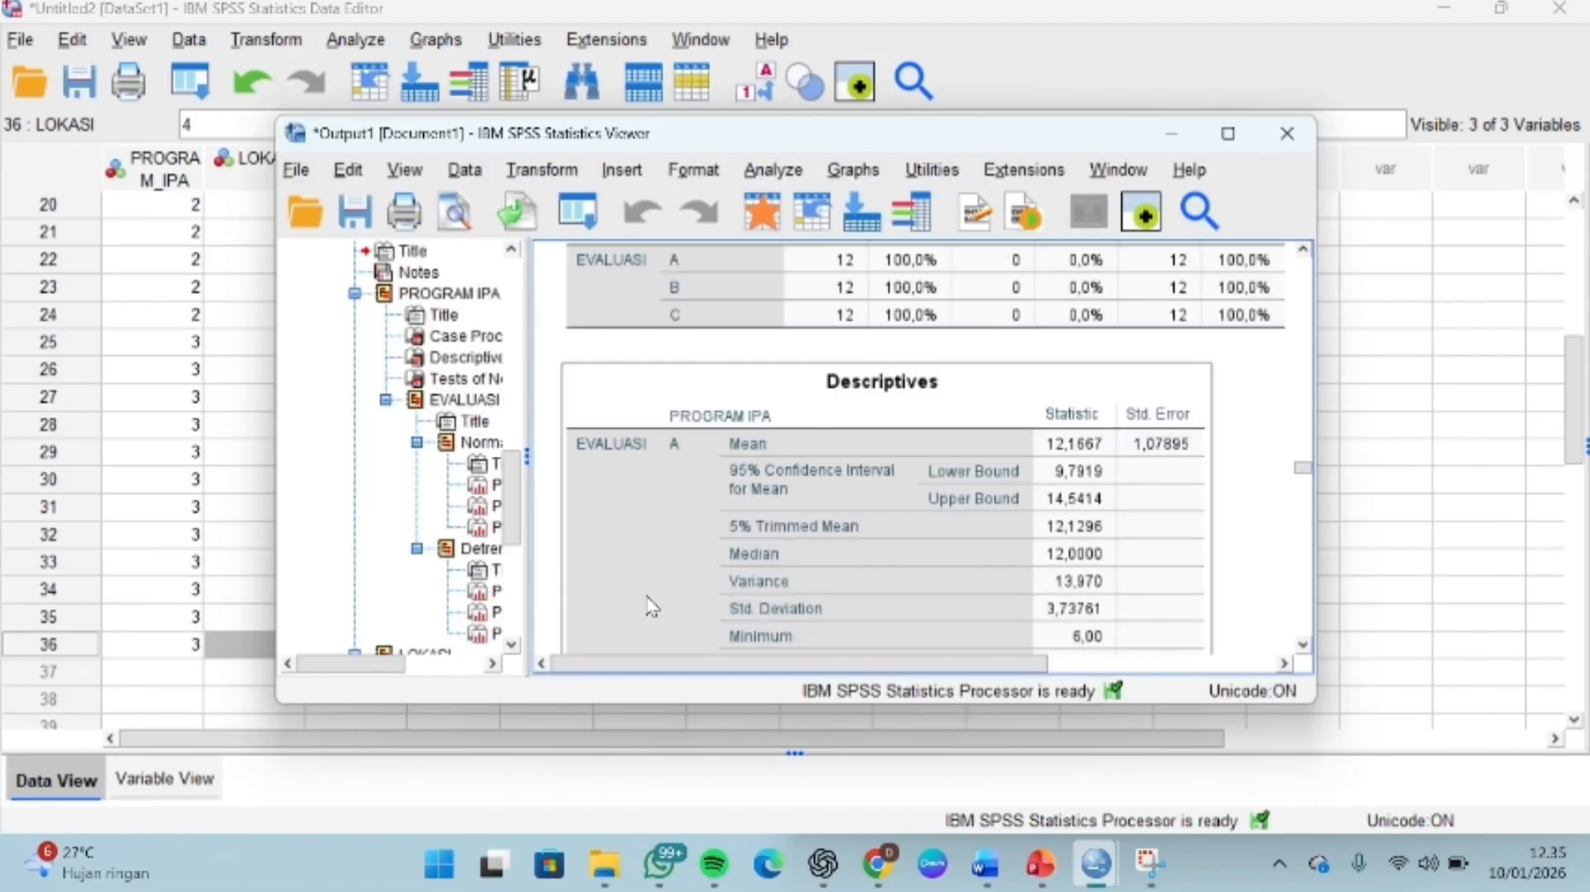
pyautogui.scroll(-2, 653, 607)
pyautogui.scroll(-10, 652, 607)
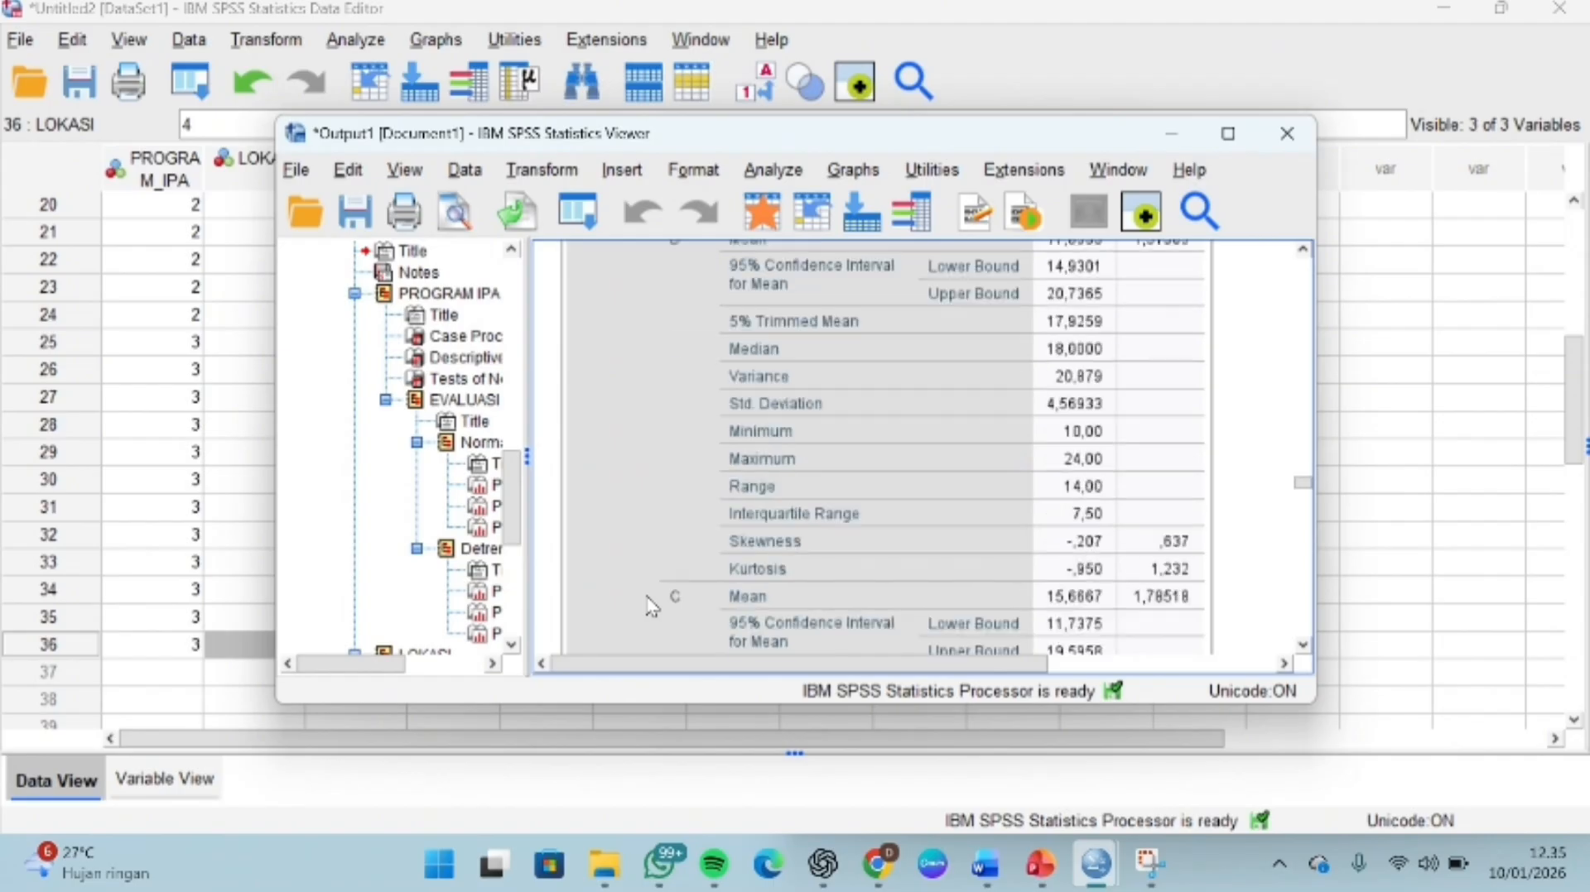
pyautogui.scroll(-4, 652, 607)
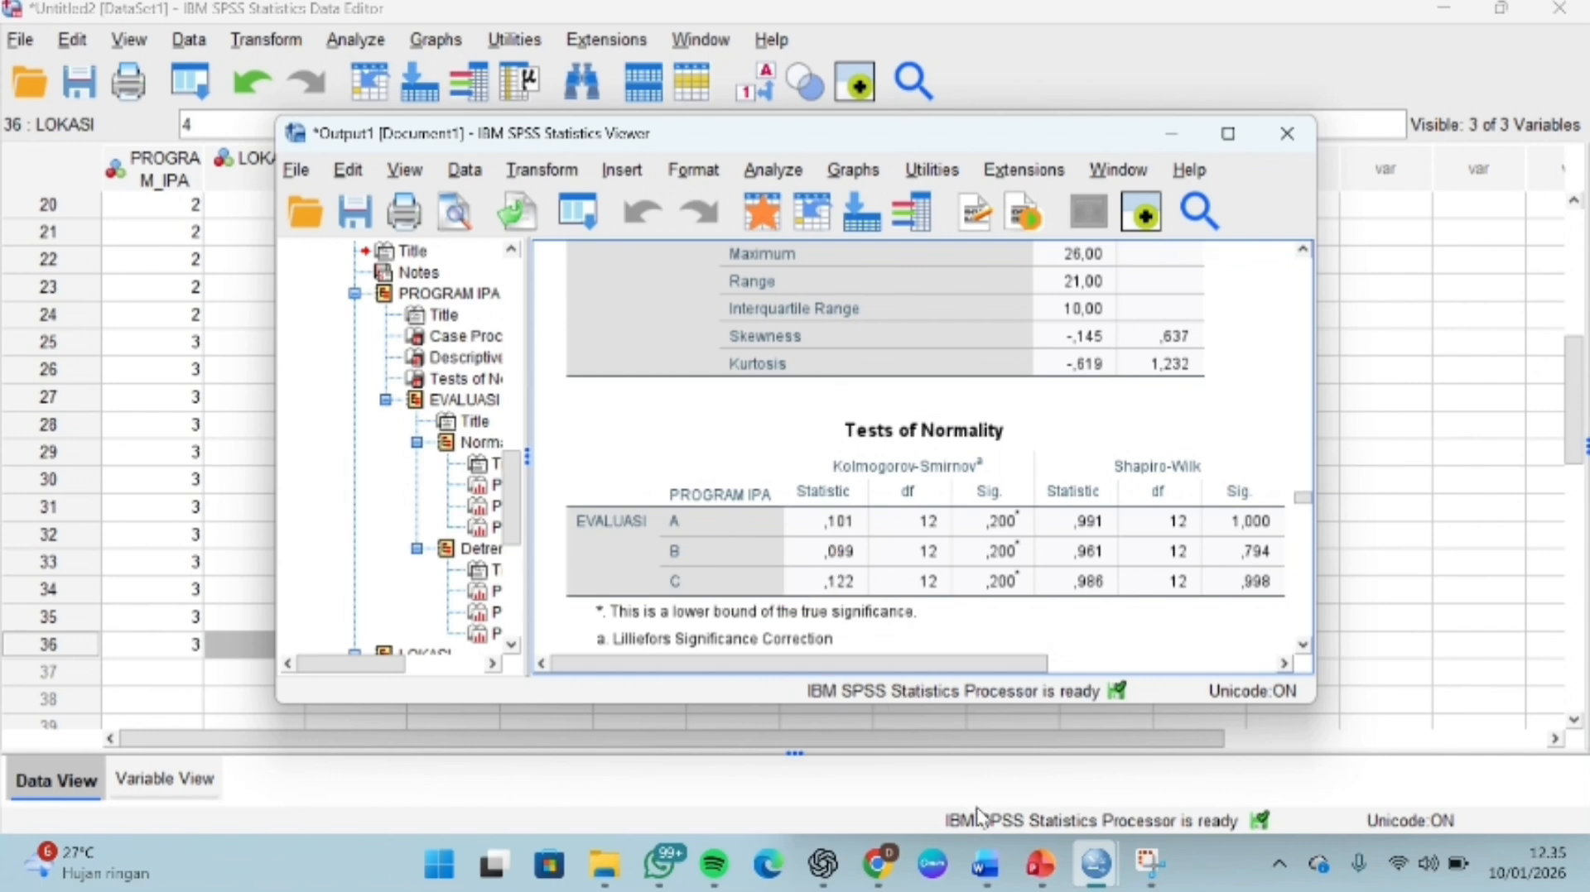
# Step: Switch to the ANOVA presentation in PowerPoint, at the ANOVA DUA ARAH slide
pyautogui.moveTo(1037, 872)
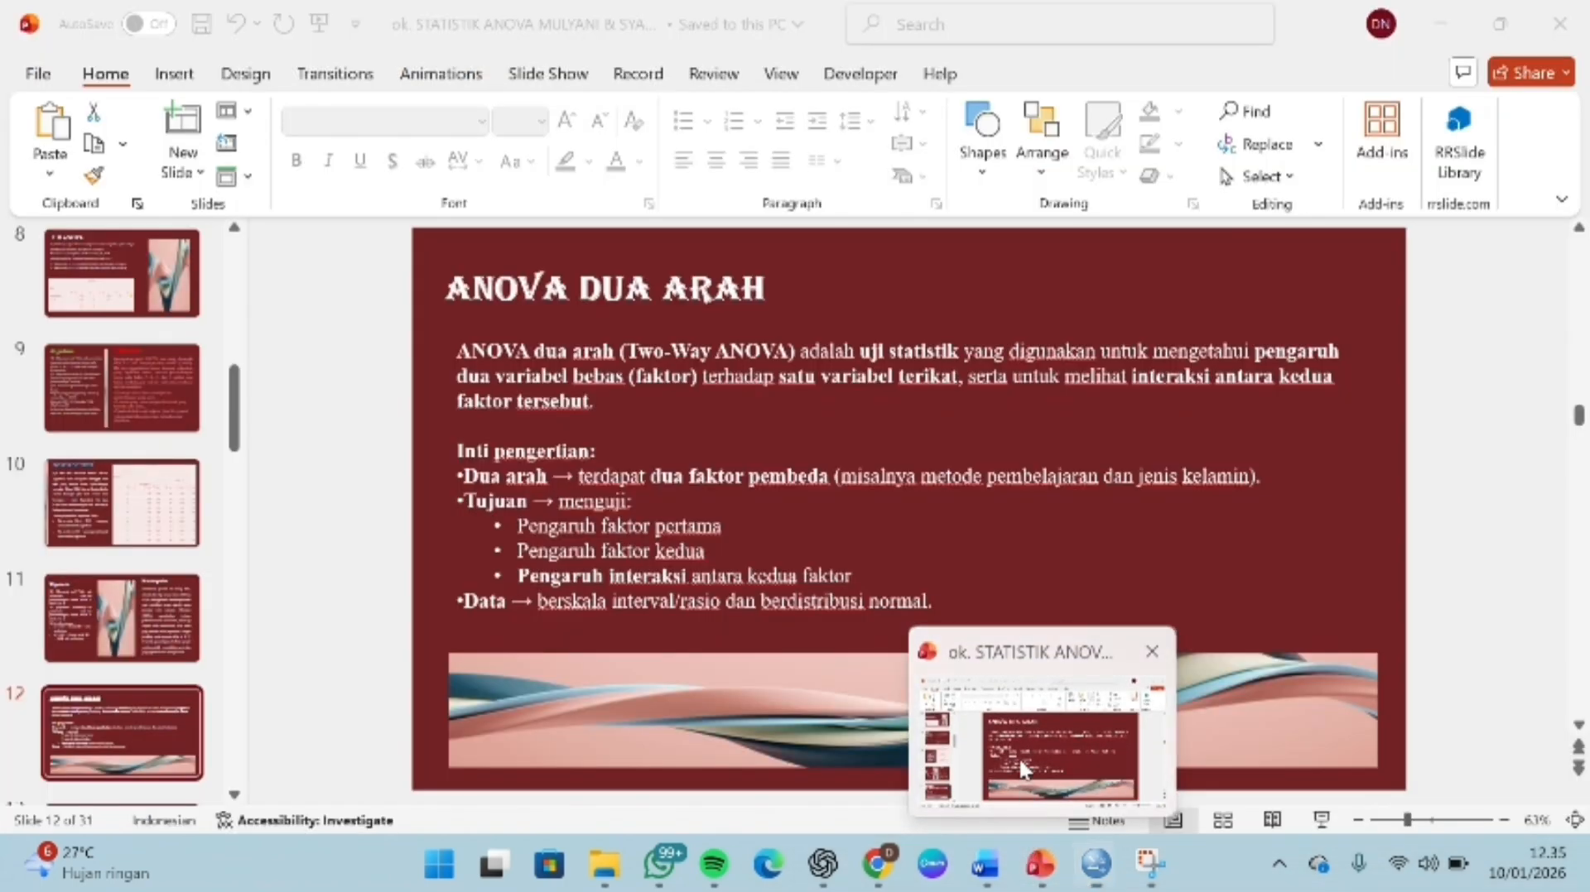
pyautogui.click(1018, 757)
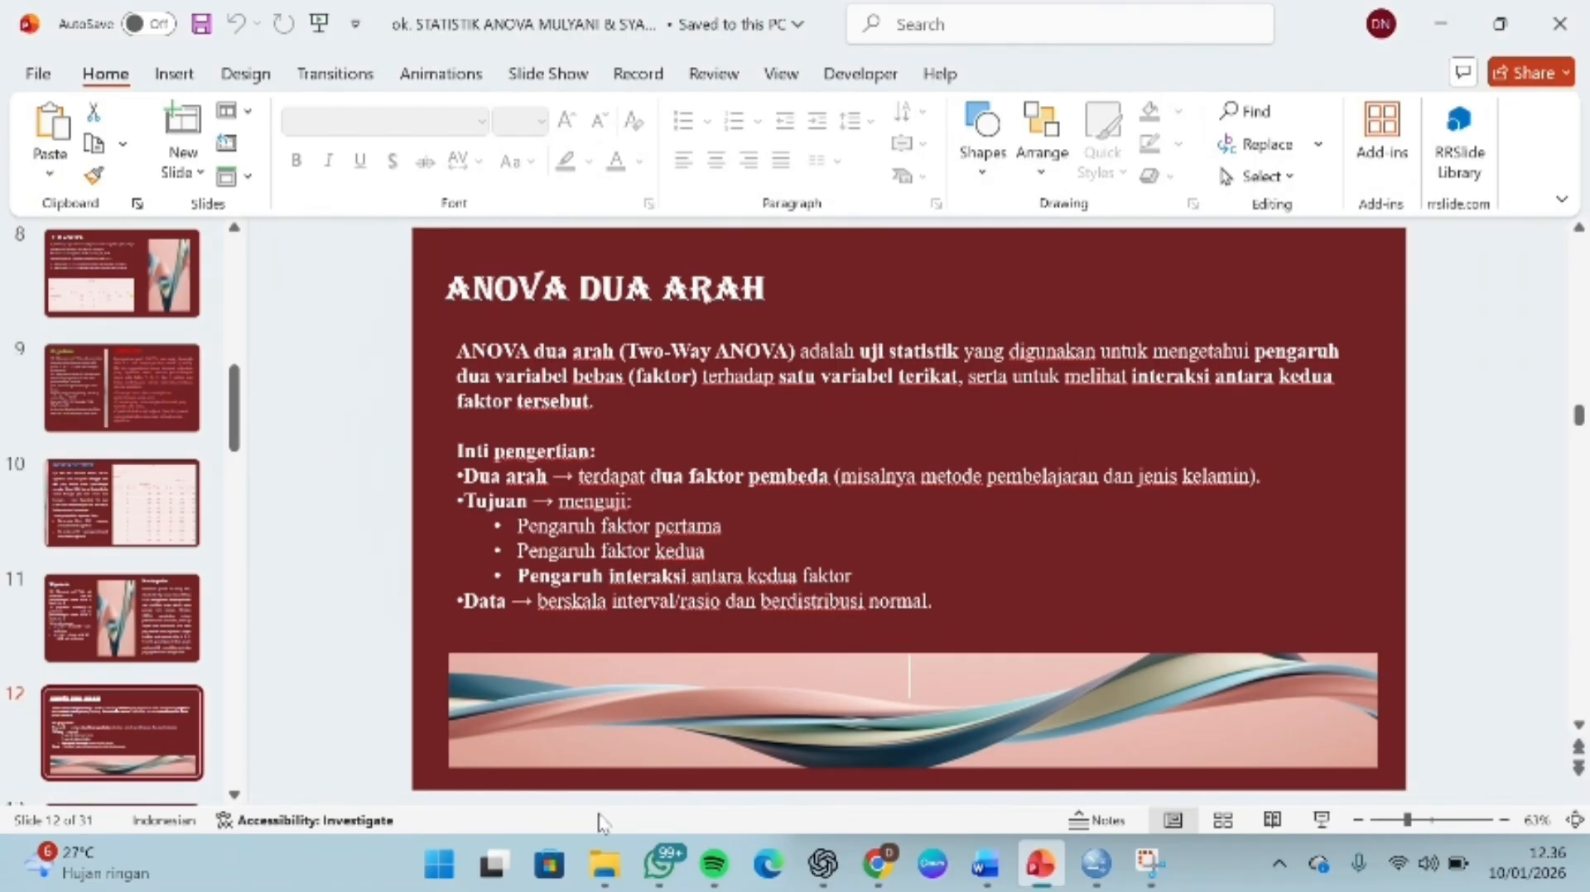